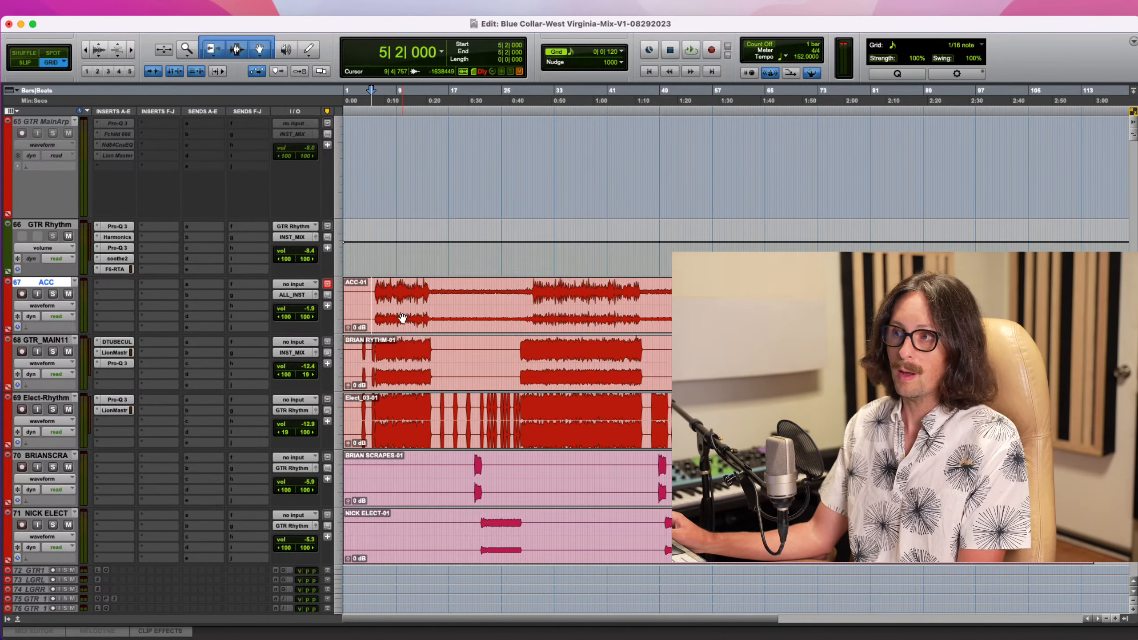
Return to the REF and master tracks at the start of the track list and play the song from bar 1
{"action": "scroll", "coordinate": [402, 318], "scroll_direction": "up", "scroll_amount": 10}
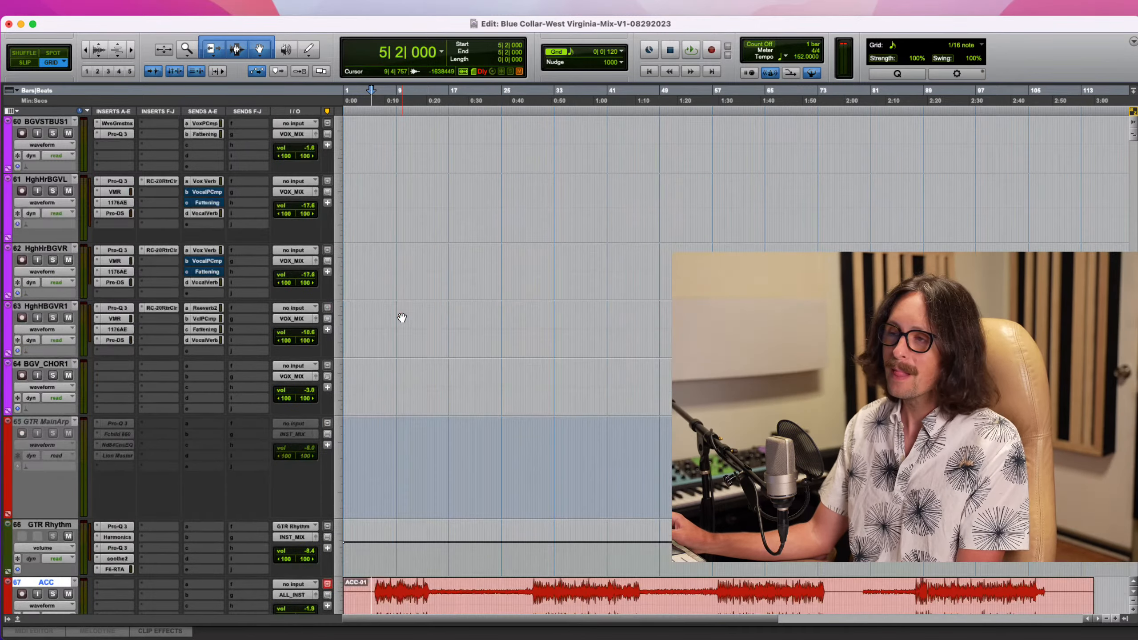
{"action": "scroll", "coordinate": [381, 201], "scroll_direction": "up", "scroll_amount": 5}
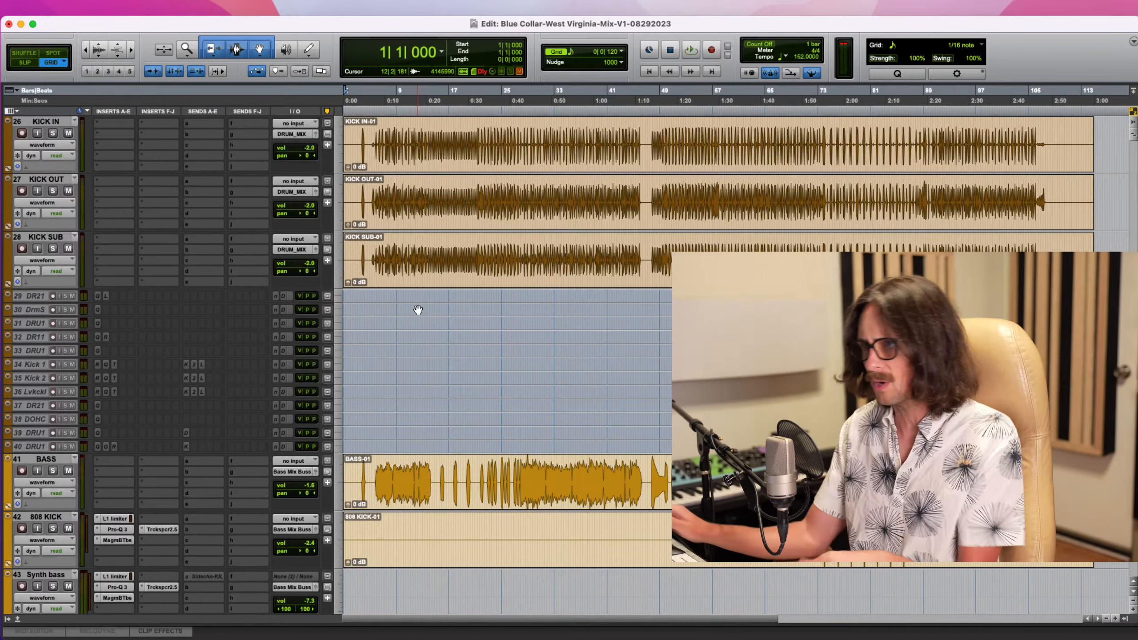
{"action": "scroll", "coordinate": [547, 294], "scroll_direction": "up", "scroll_amount": 10}
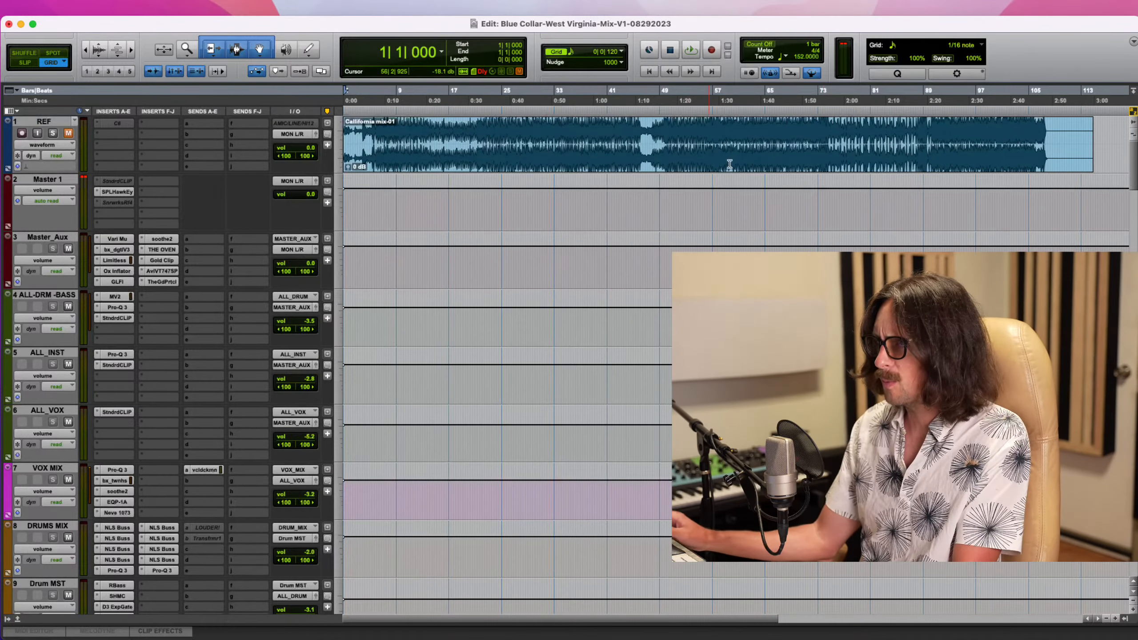
{"action": "key", "text": "super+equal"}
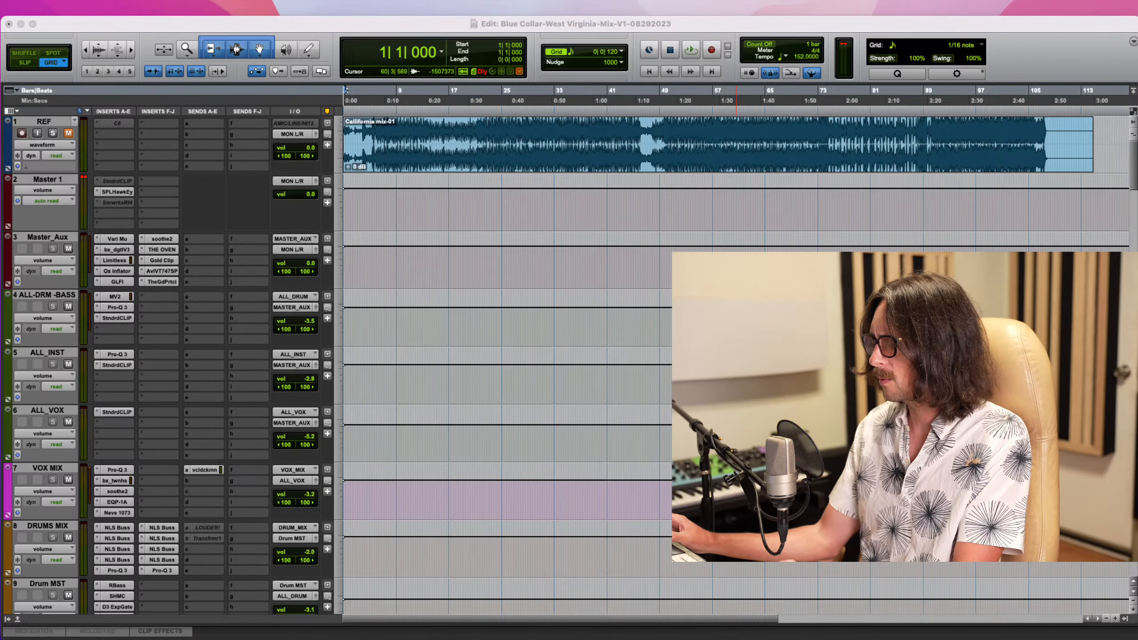
{"action": "key", "text": "super+equal"}
{"action": "key", "text": "space"}
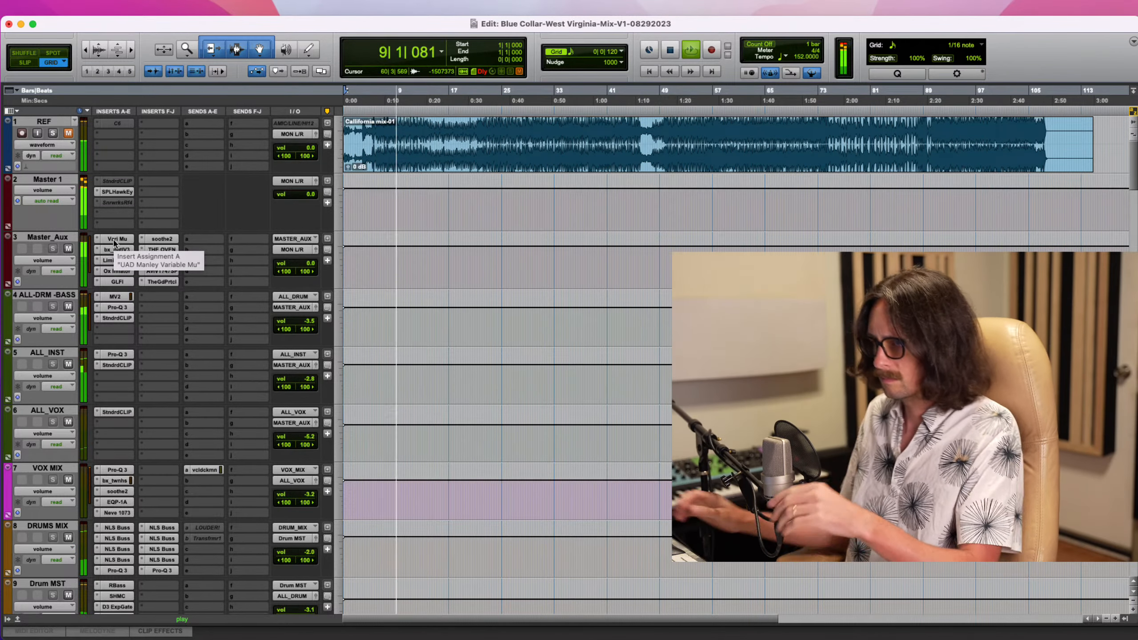
Open the RBass plug-in on the Bass Mst track, staying in demo mode, and examine its intensity setting
{"action": "scroll", "coordinate": [297, 371], "scroll_direction": "down", "scroll_amount": 5}
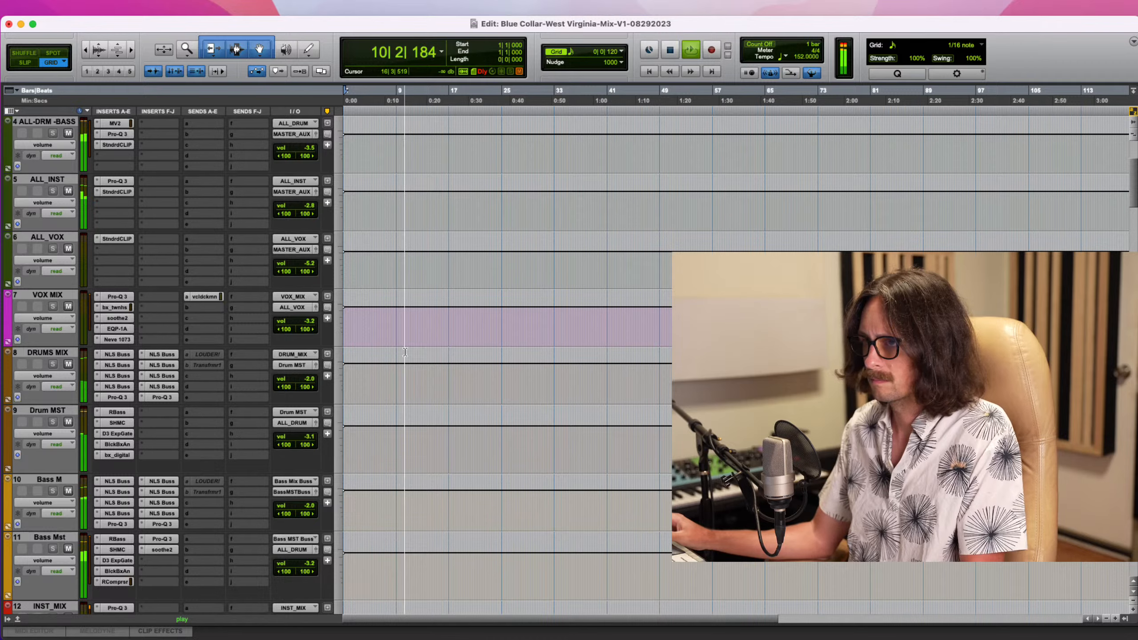
{"action": "scroll", "coordinate": [138, 474], "scroll_direction": "down", "scroll_amount": 2}
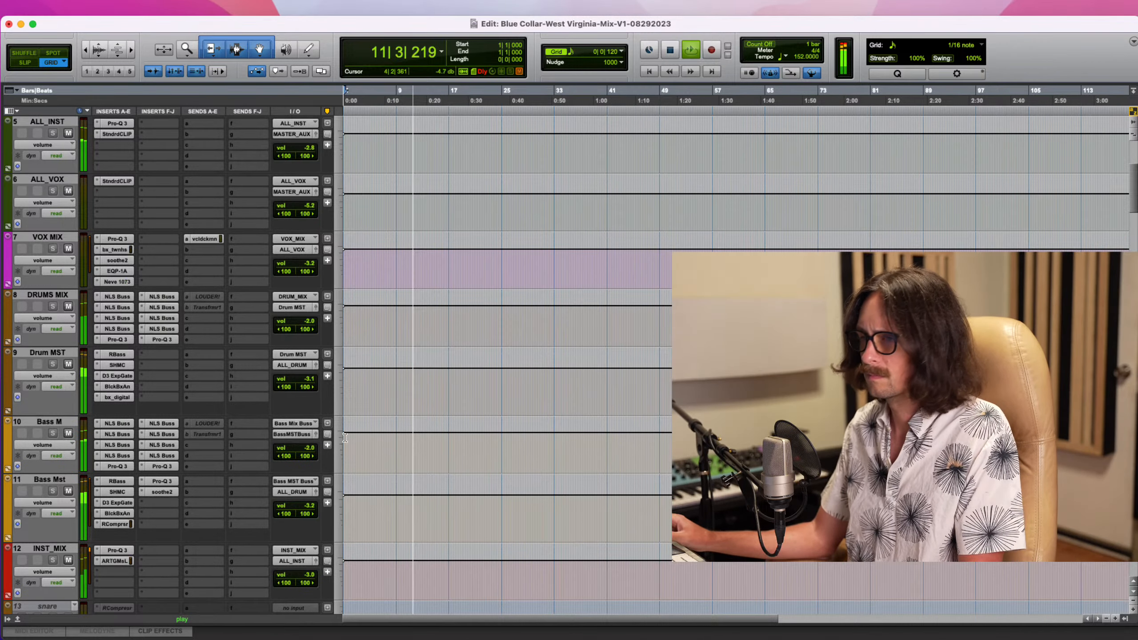
{"action": "left_click", "coordinate": [117, 481]}
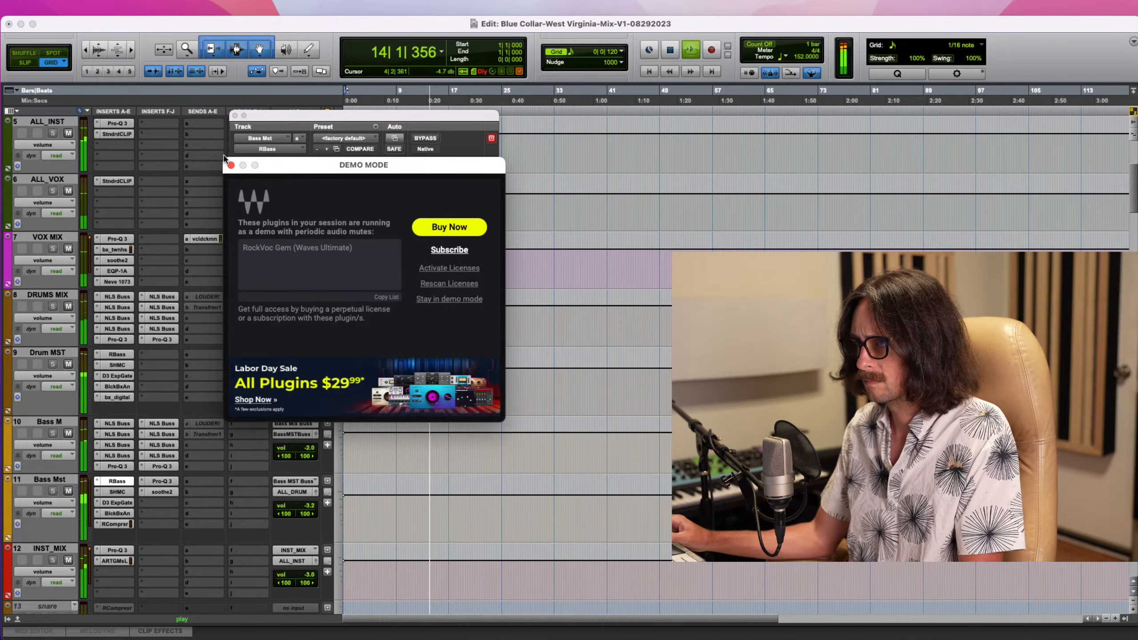
{"action": "left_click", "coordinate": [449, 299]}
{"action": "left_click_drag", "start_coordinate": [376, 313], "coordinate": [380, 326]}
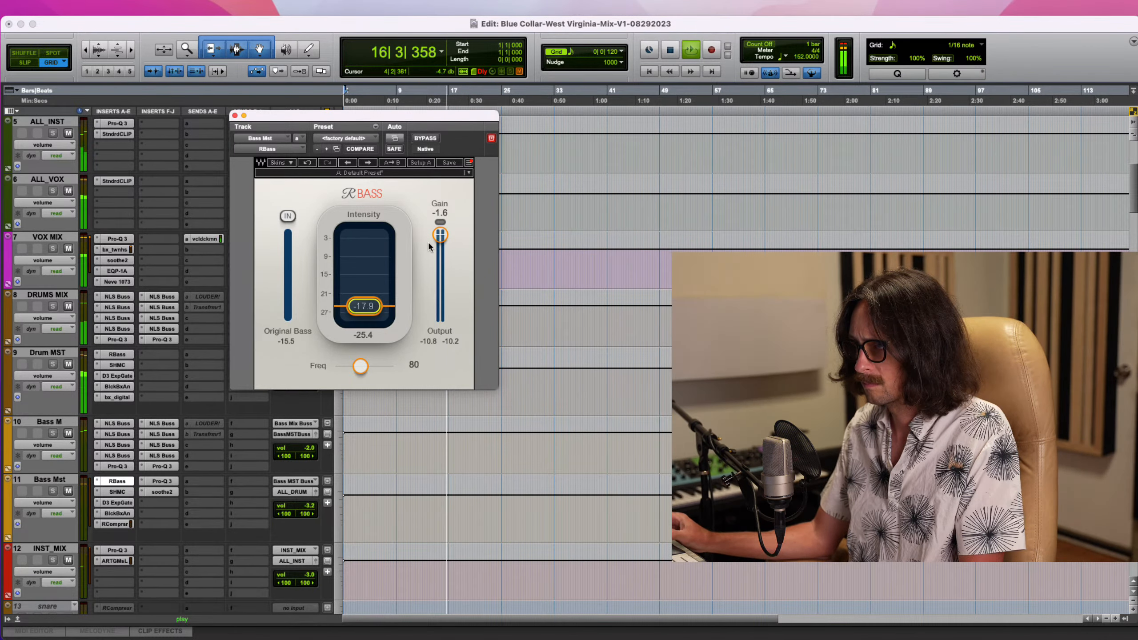
Open the Shadow Hills mastering compressor on the Bass Mst track and compare the sound with and without bypass
{"action": "left_click", "coordinate": [125, 495]}
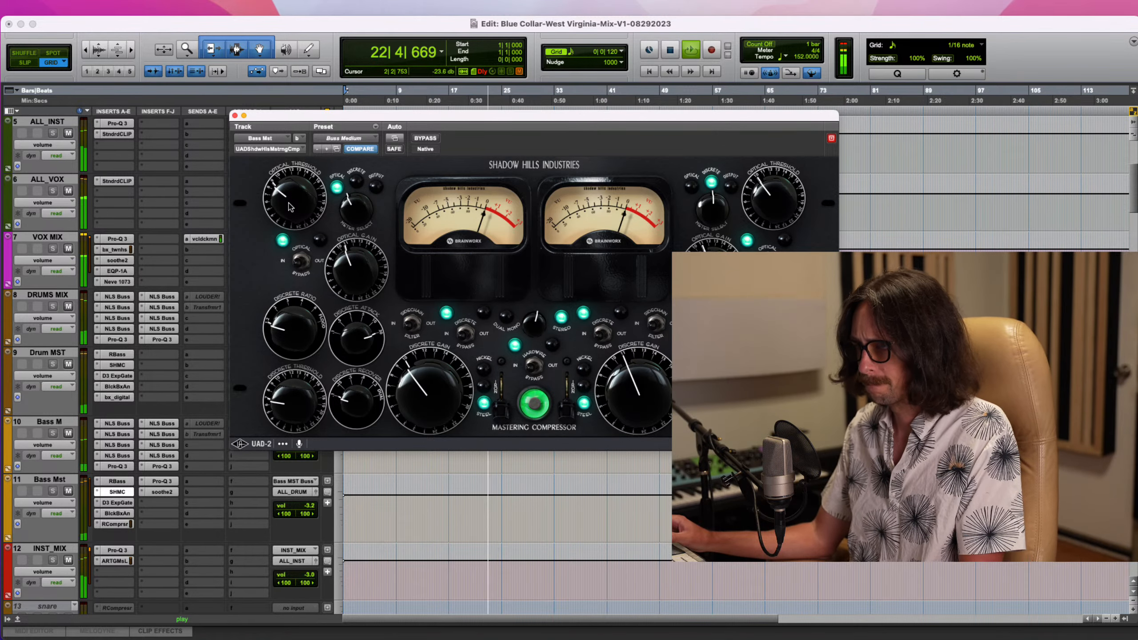
{"action": "left_click", "coordinate": [423, 138]}
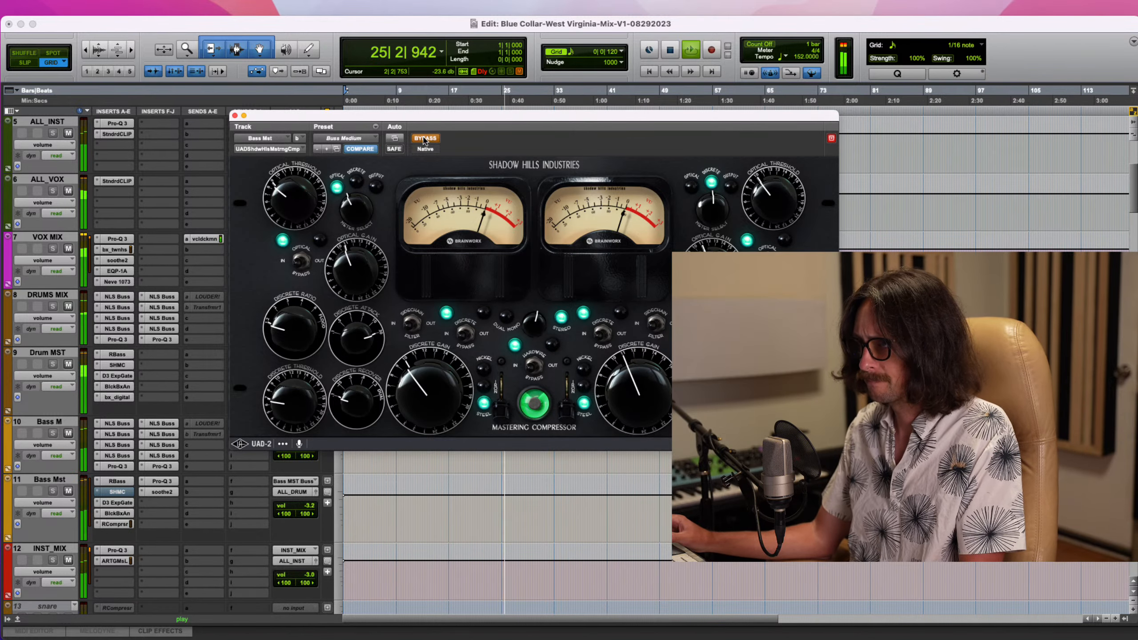
{"action": "left_click", "coordinate": [423, 139]}
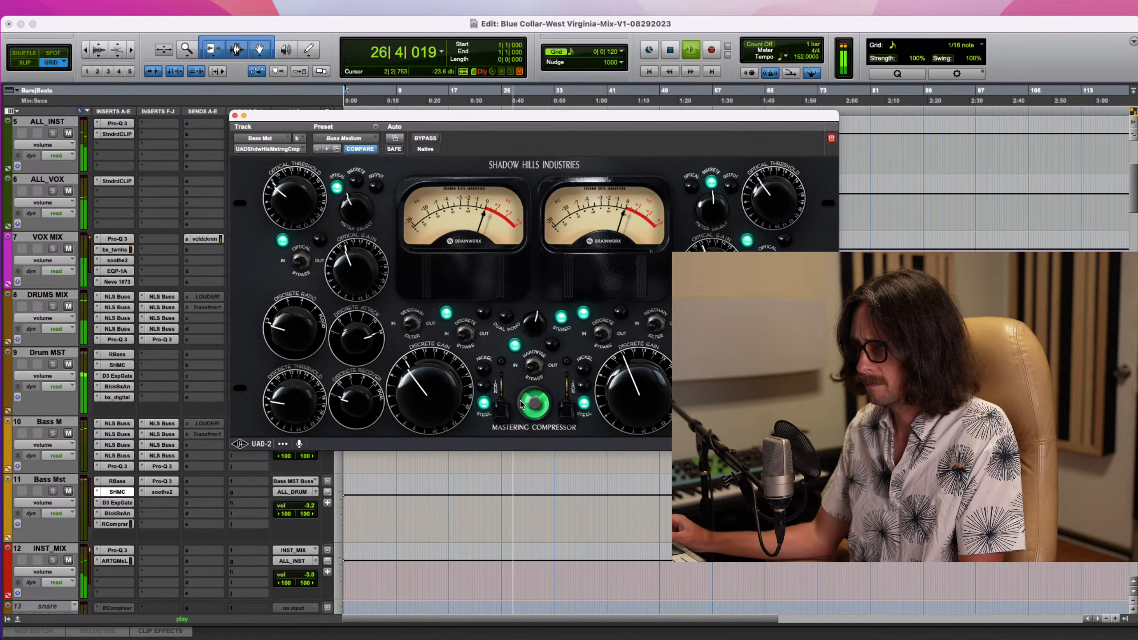
Audition the Shadow Hills compressor's iron transformer setting against the bypassed sound and return it to steel
{"action": "left_click", "coordinate": [502, 396]}
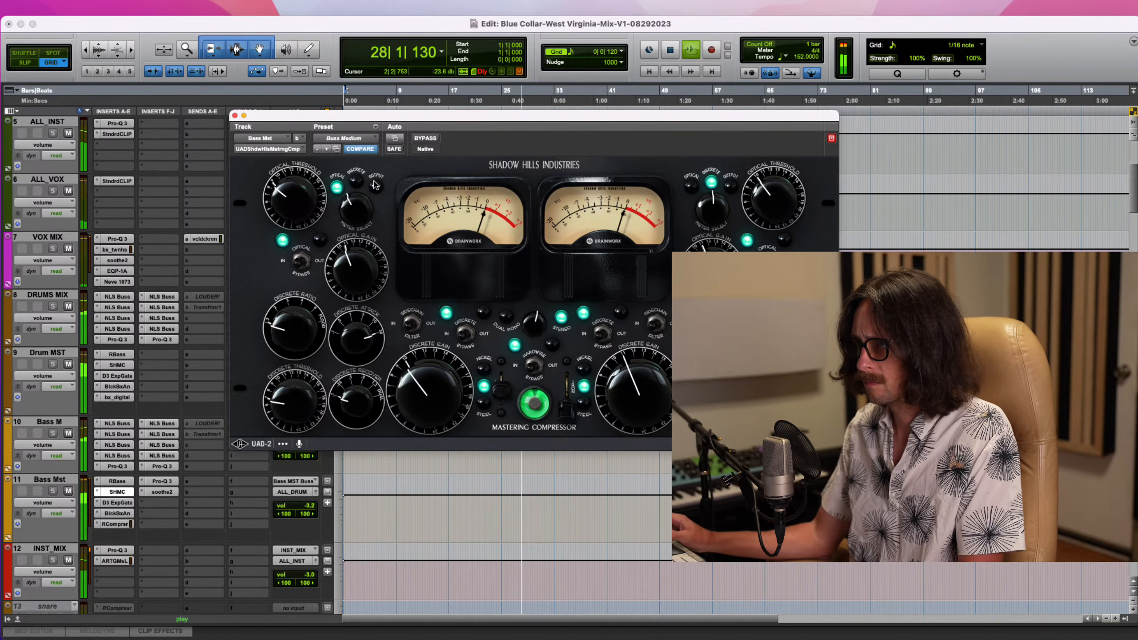
{"action": "left_click", "coordinate": [425, 139]}
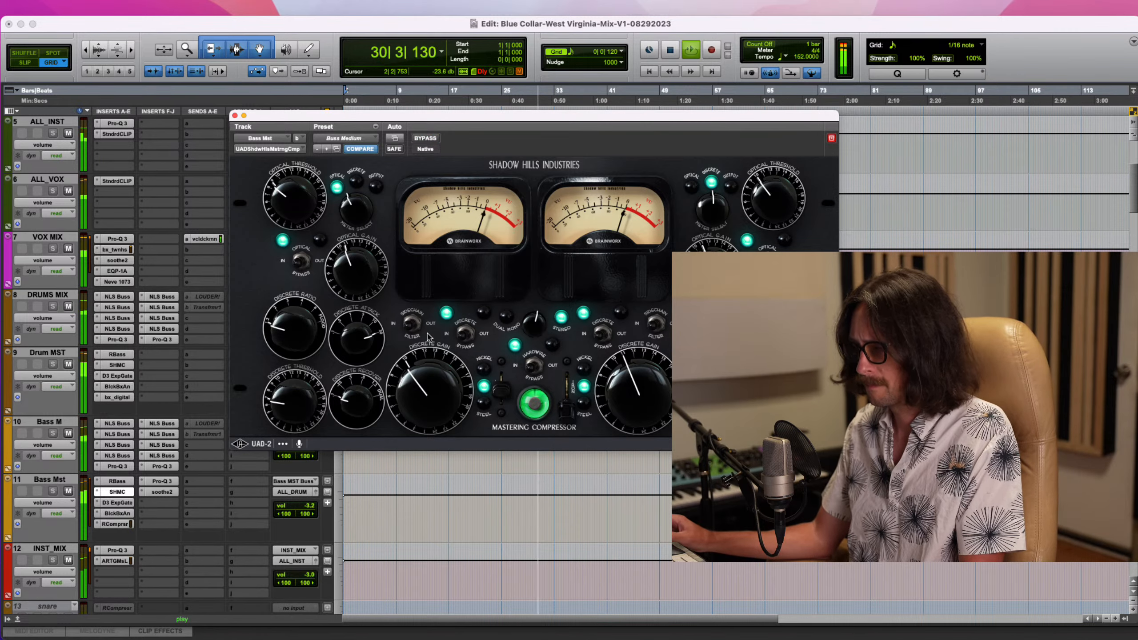
{"action": "left_click_drag", "start_coordinate": [501, 404], "coordinate": [502, 411]}
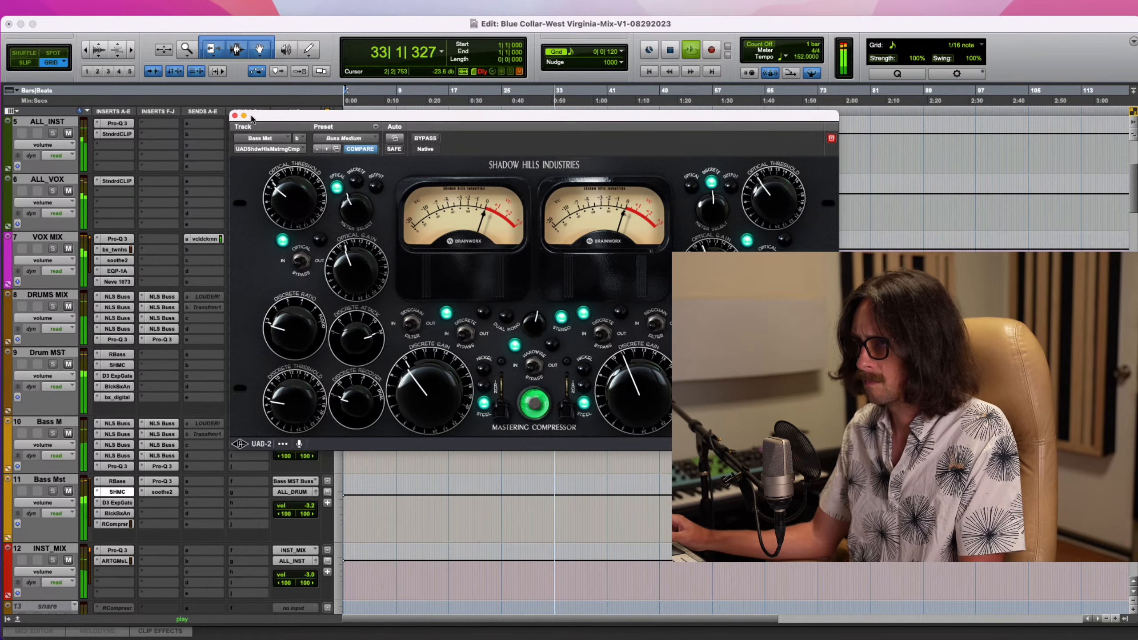
Open the Black Box HG-2 on the Bass Mst track, examine its saturation settings, close it and stop playback
{"action": "left_click", "coordinate": [124, 512]}
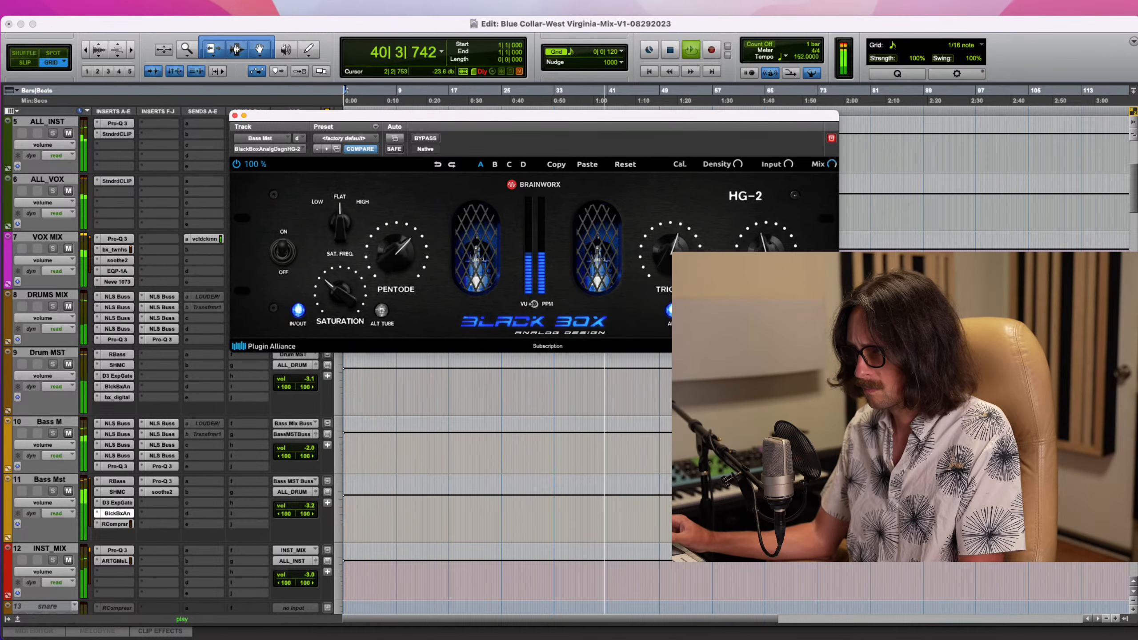
{"action": "left_click_drag", "start_coordinate": [676, 251], "coordinate": [676, 246]}
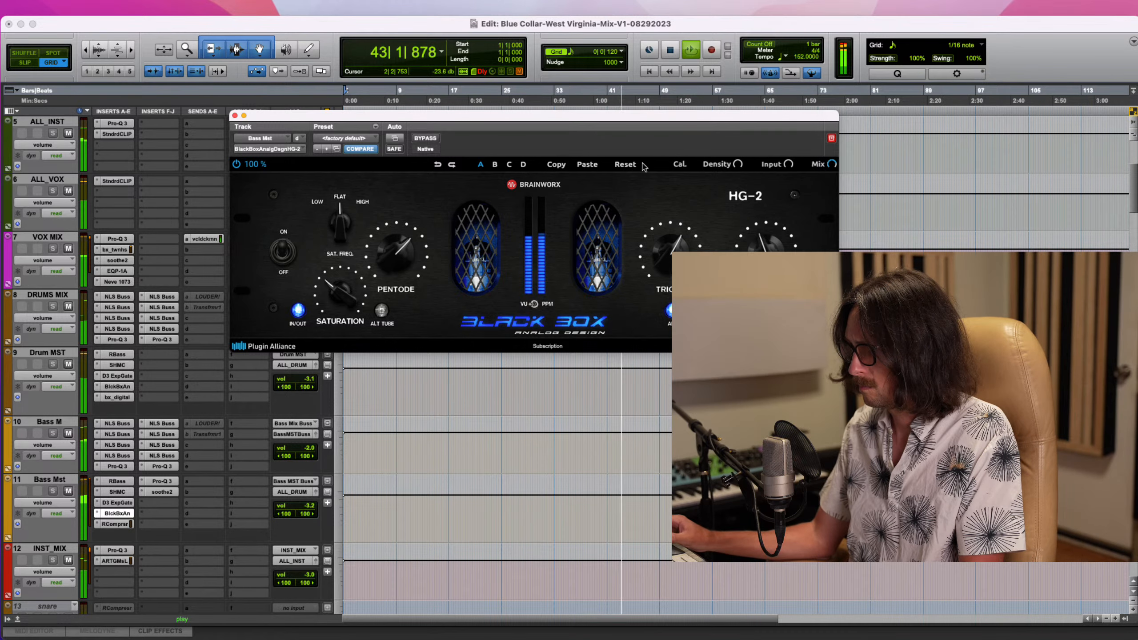
{"action": "left_click", "coordinate": [234, 116]}
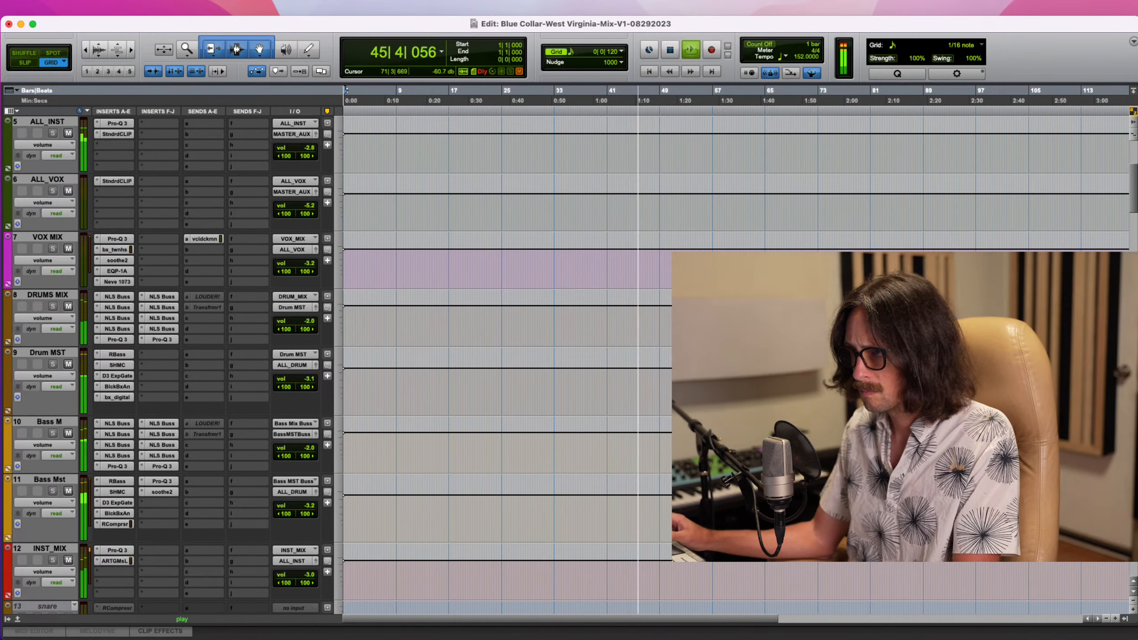
{"action": "key", "text": "space"}
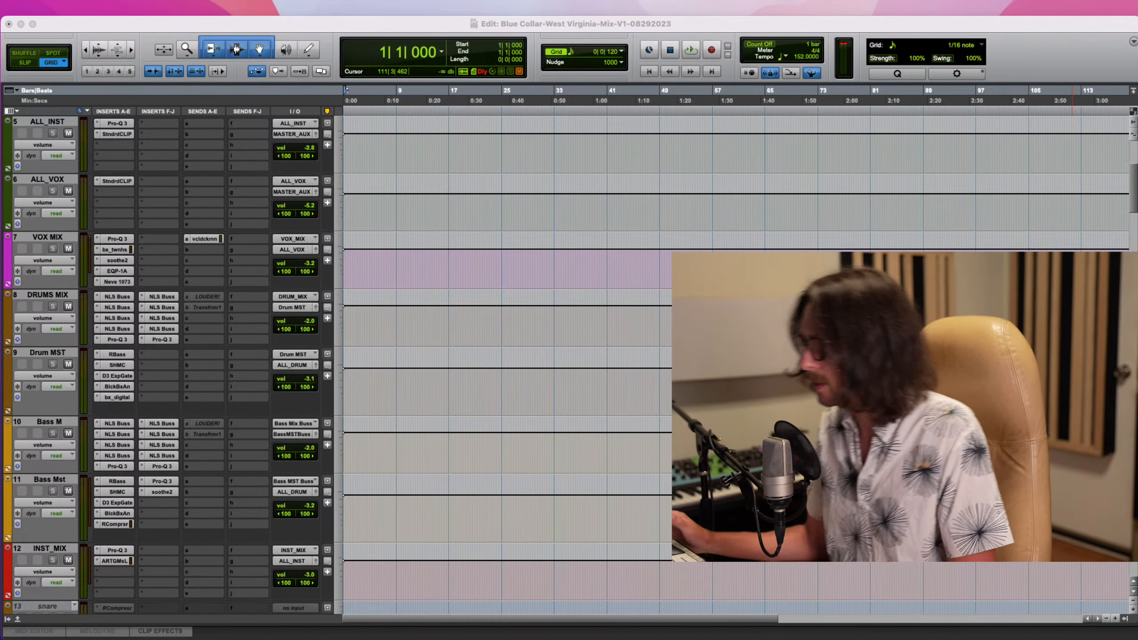
Play the song from the beginning and solo the BASS track to listen to it alone
{"action": "key", "text": "space"}
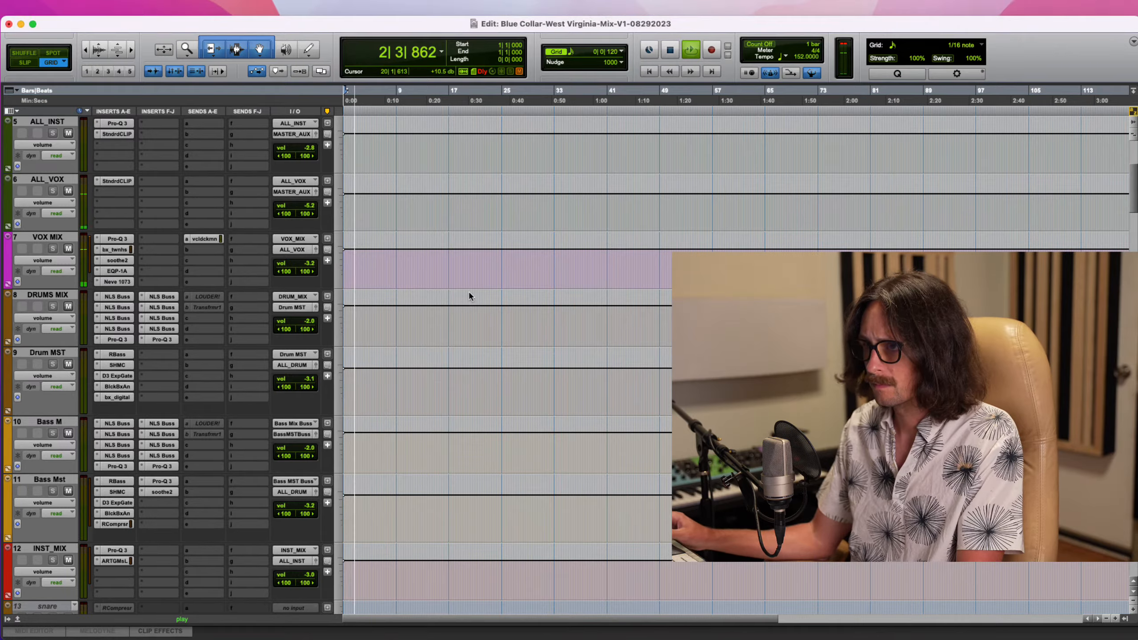
{"action": "scroll", "coordinate": [470, 297], "scroll_direction": "down", "scroll_amount": 10}
{"action": "scroll", "coordinate": [469, 293], "scroll_direction": "down", "scroll_amount": 5}
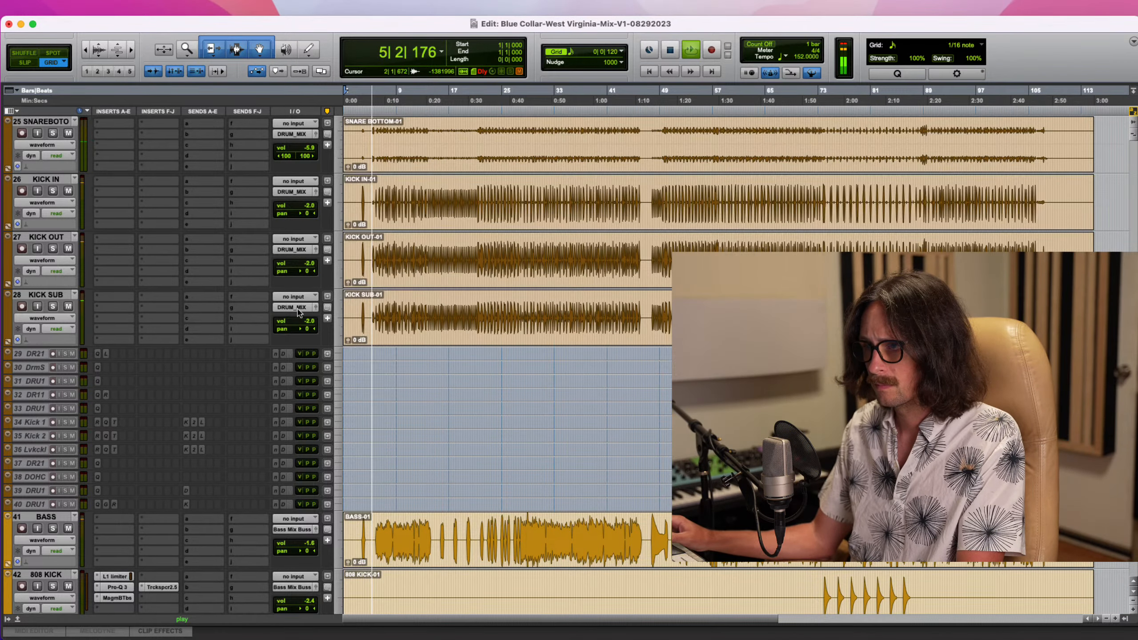
{"action": "scroll", "coordinate": [89, 287], "scroll_direction": "down", "scroll_amount": 5}
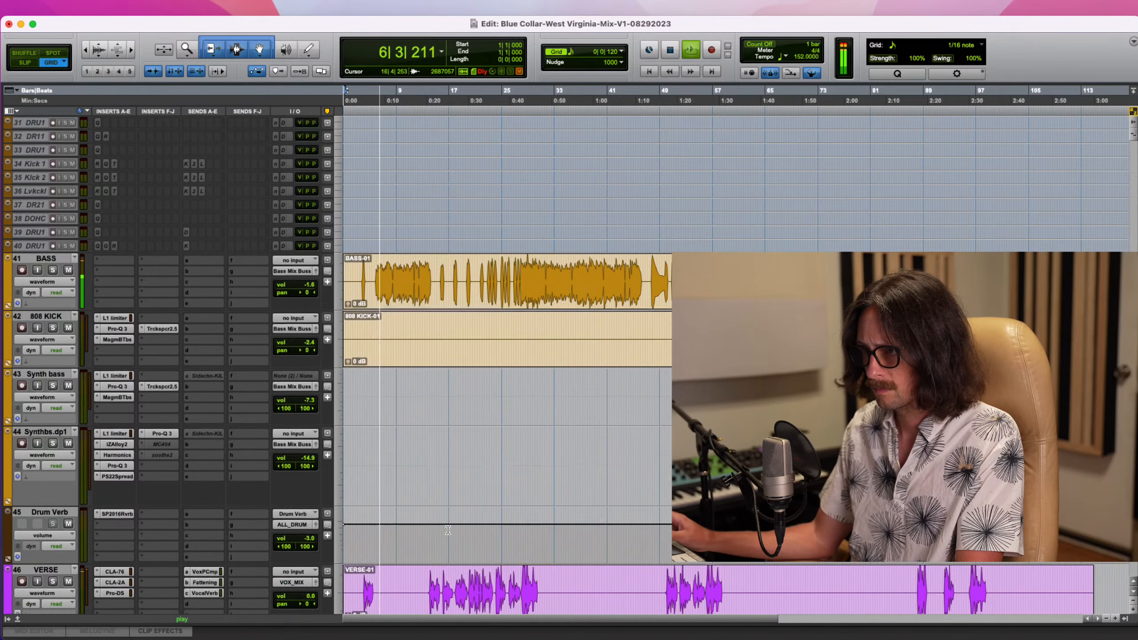
{"action": "left_click", "coordinate": [53, 270]}
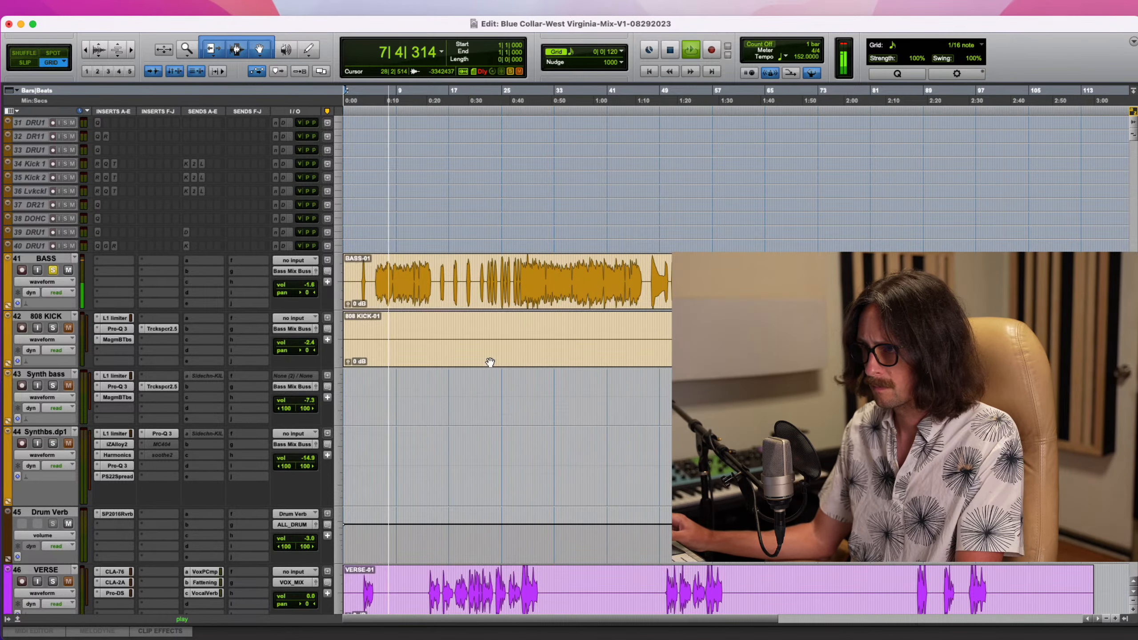
Add the KICK SUB, KICK OUT and KICK IN tracks to the solo to hear them with the bass
{"action": "scroll", "coordinate": [381, 336], "scroll_direction": "up", "scroll_amount": 1}
{"action": "scroll", "coordinate": [448, 343], "scroll_direction": "up", "scroll_amount": 5}
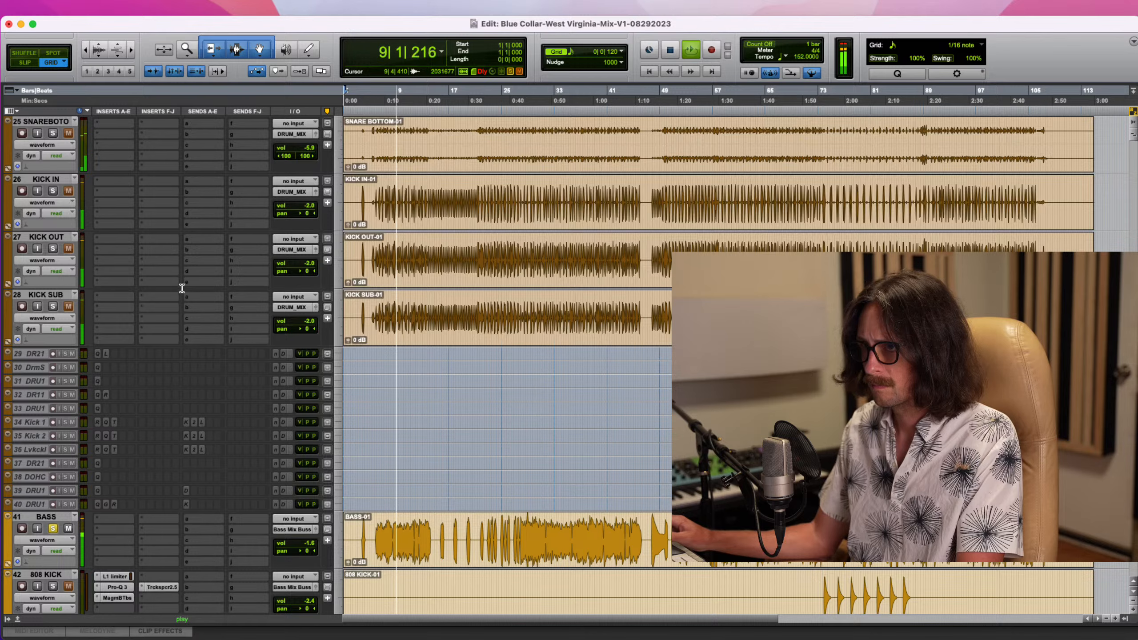
{"action": "left_click", "coordinate": [53, 307]}
{"action": "left_click", "coordinate": [52, 248]}
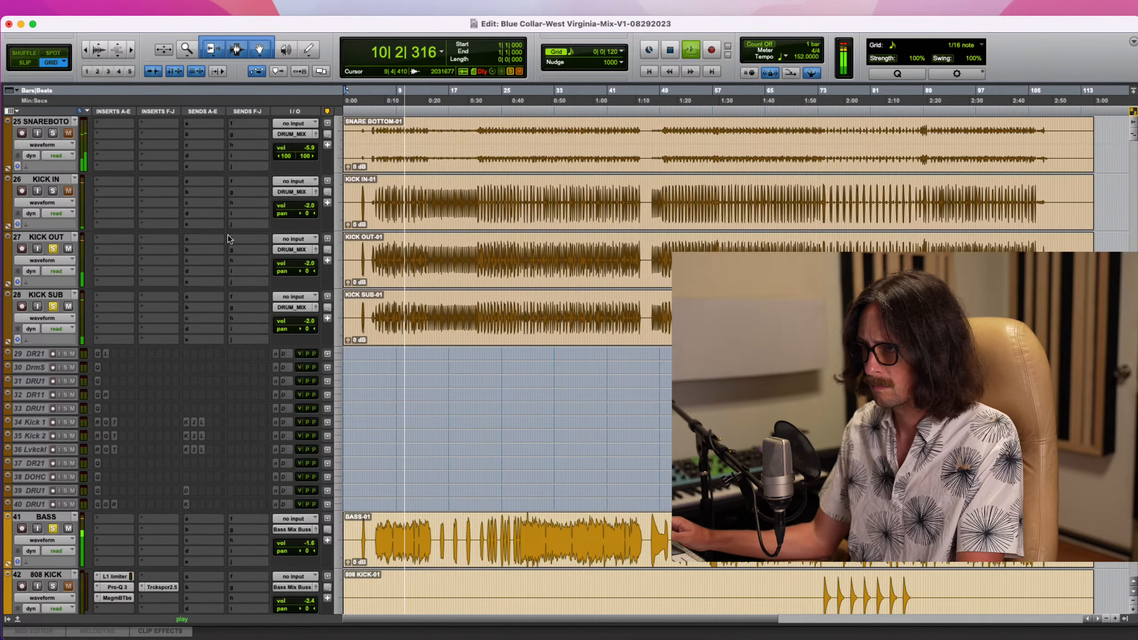
{"action": "left_click", "coordinate": [52, 191]}
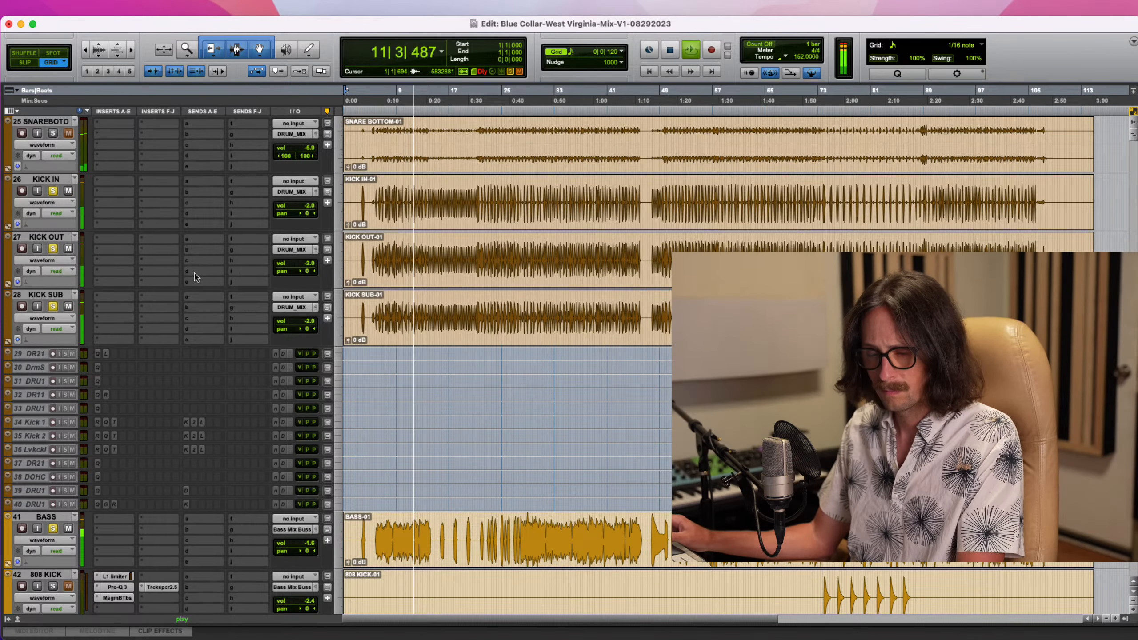
Add the snare bottom and SNARE TOP tracks to the solo and stop playback
{"action": "scroll", "coordinate": [384, 365], "scroll_direction": "up", "scroll_amount": 3}
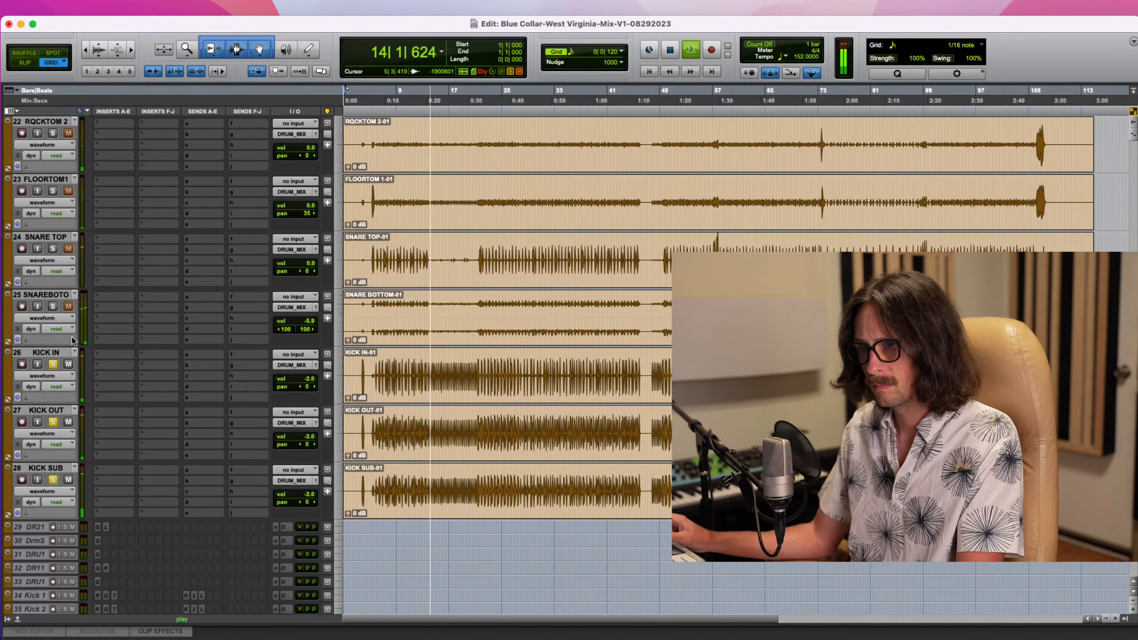
{"action": "left_click", "coordinate": [53, 306]}
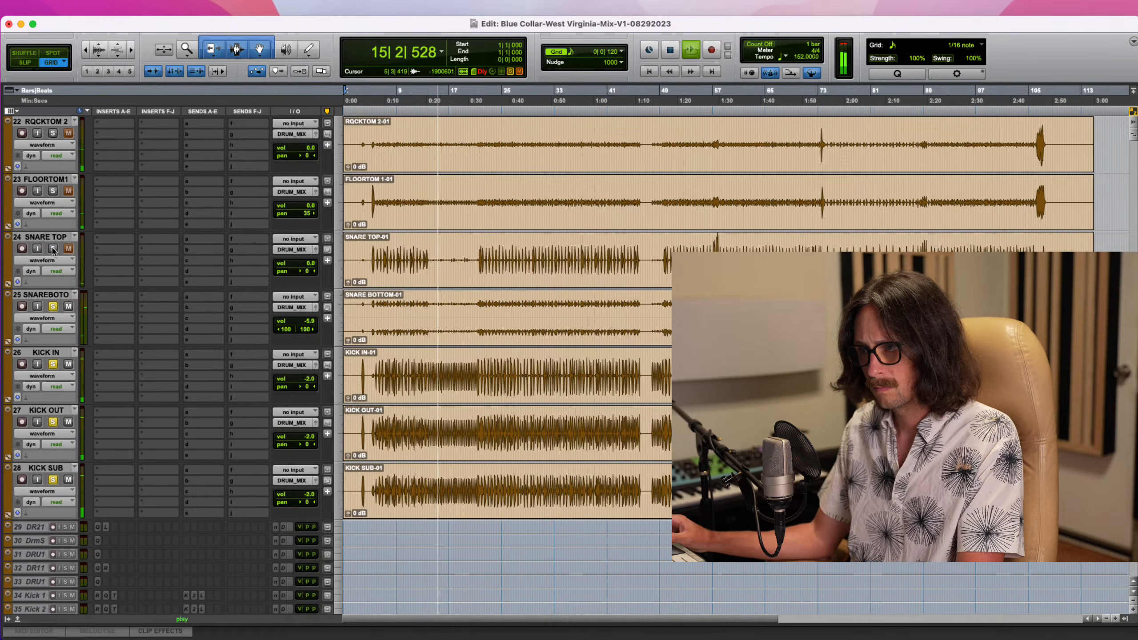
{"action": "left_click", "coordinate": [52, 250]}
{"action": "key", "text": "space"}
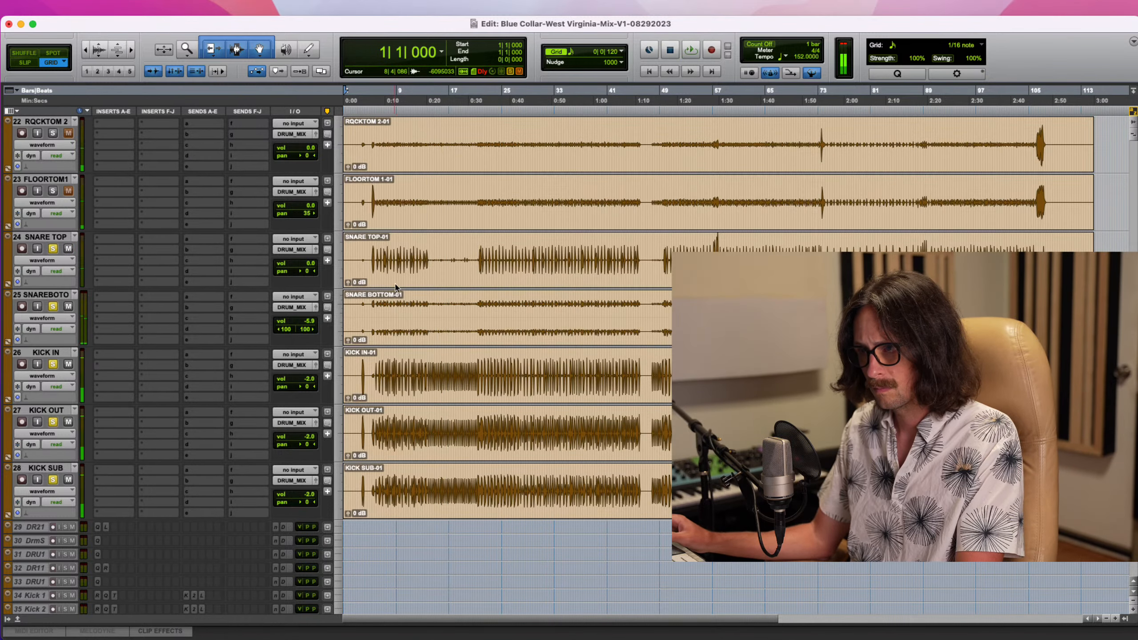
Play from bar 5 beat 2, audition the floor tom in the solo, remove it again and stop playback
{"action": "left_click", "coordinate": [374, 254]}
{"action": "key", "text": "space"}
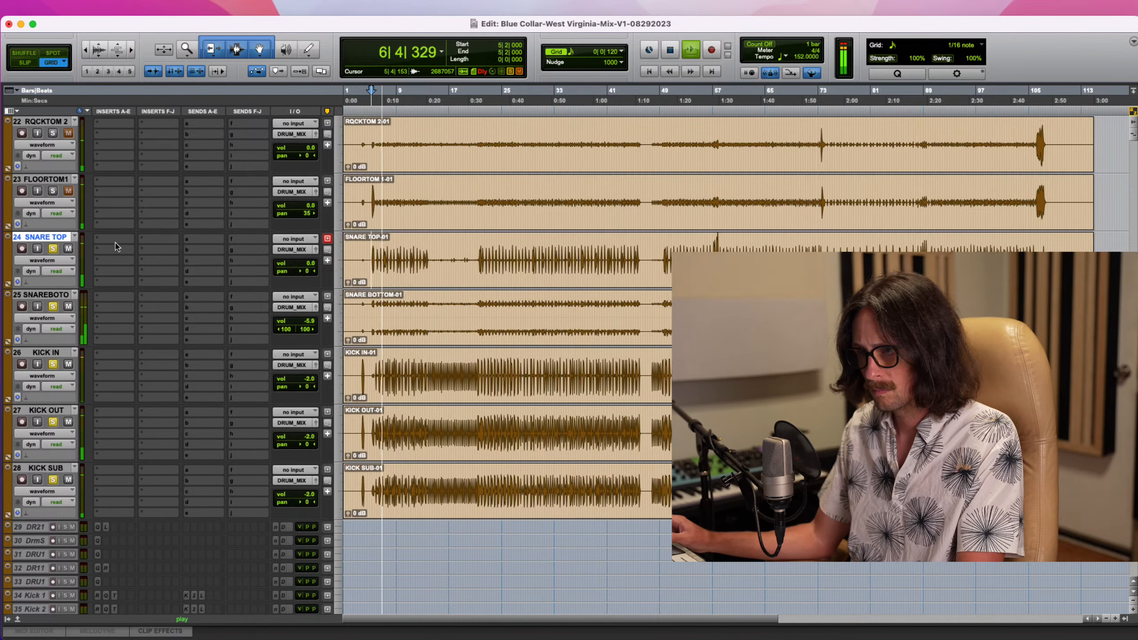
{"action": "left_click", "coordinate": [52, 190]}
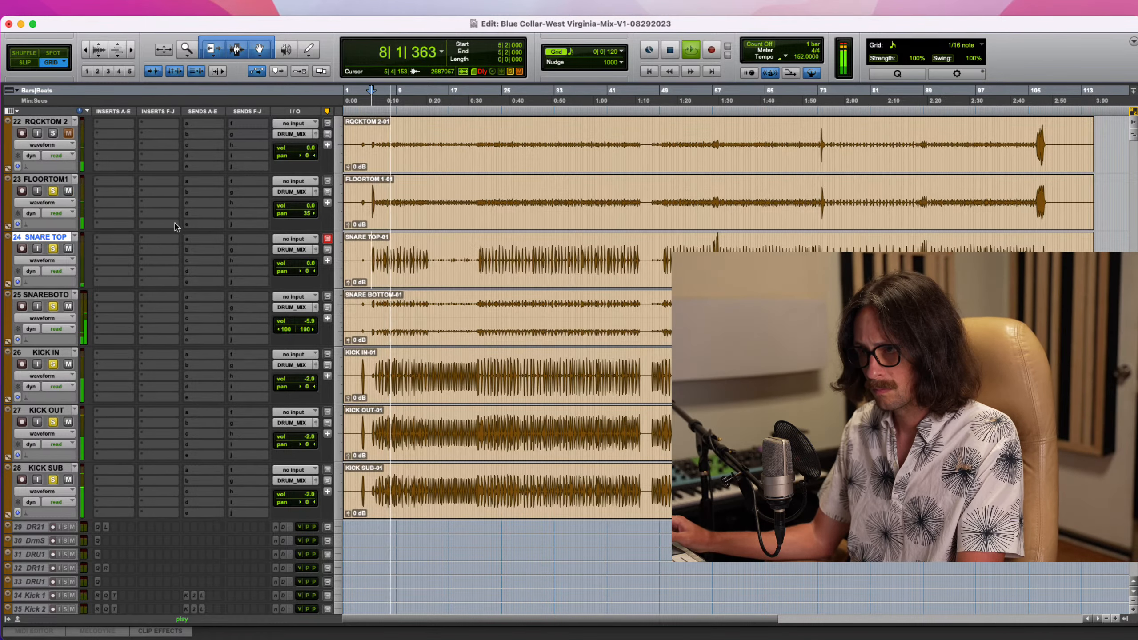
{"action": "left_click", "coordinate": [52, 191]}
{"action": "key", "text": "space"}
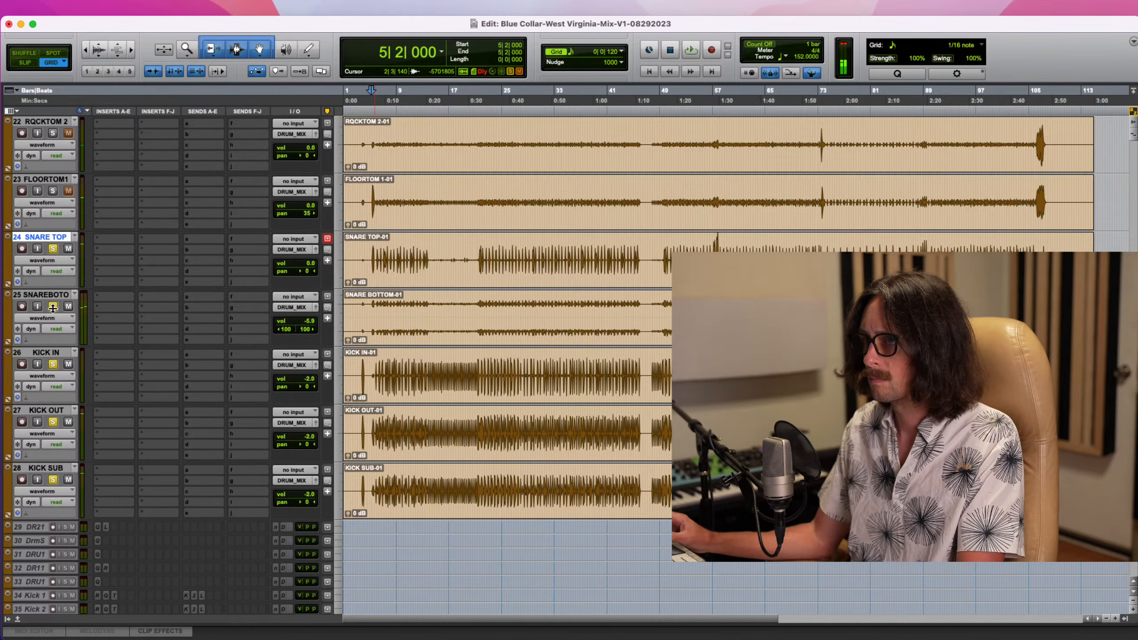
Clear the solo from all tracks and bring the hi-hat and tom tracks into view
{"action": "left_click", "coordinate": [53, 249], "text": "alt"}
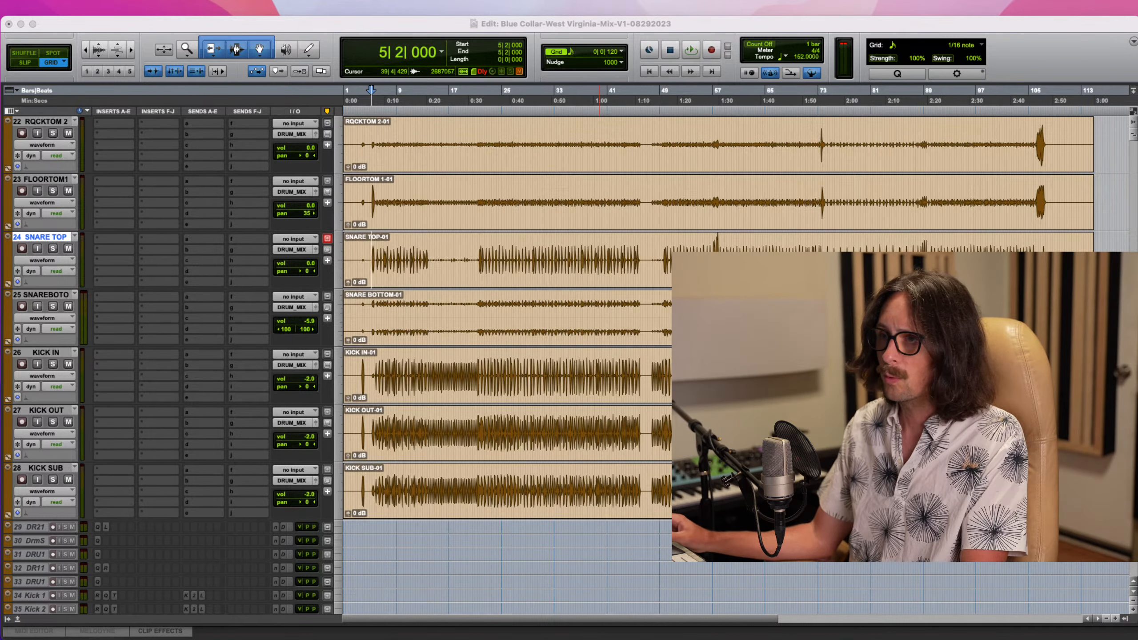
{"action": "left_click", "coordinate": [257, 25]}
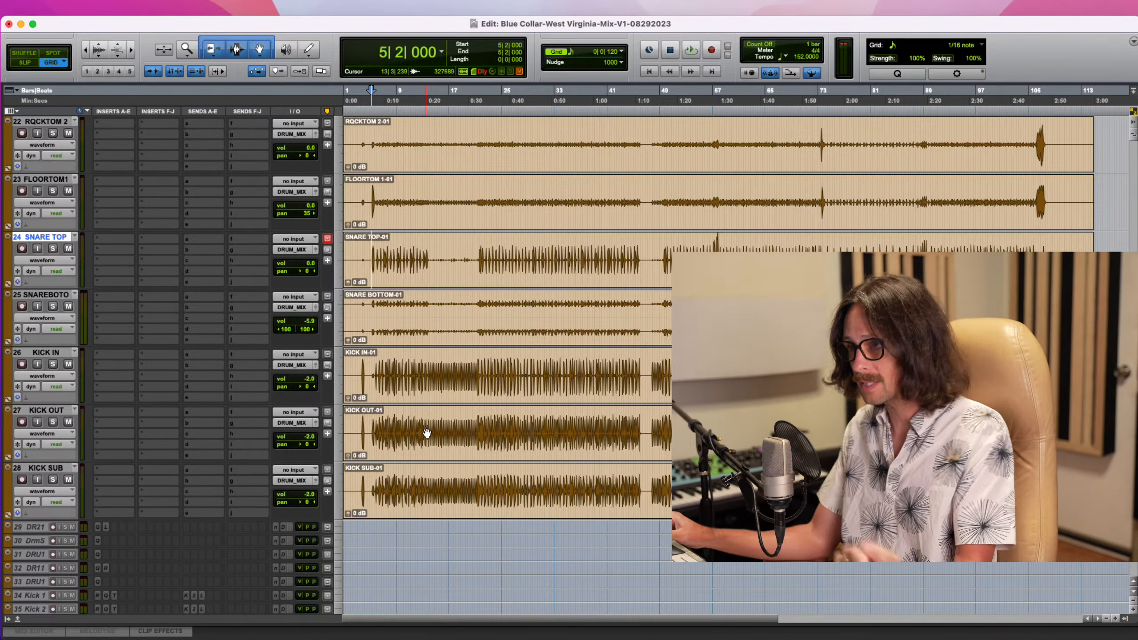
{"action": "scroll", "coordinate": [416, 376], "scroll_direction": "down", "scroll_amount": 5}
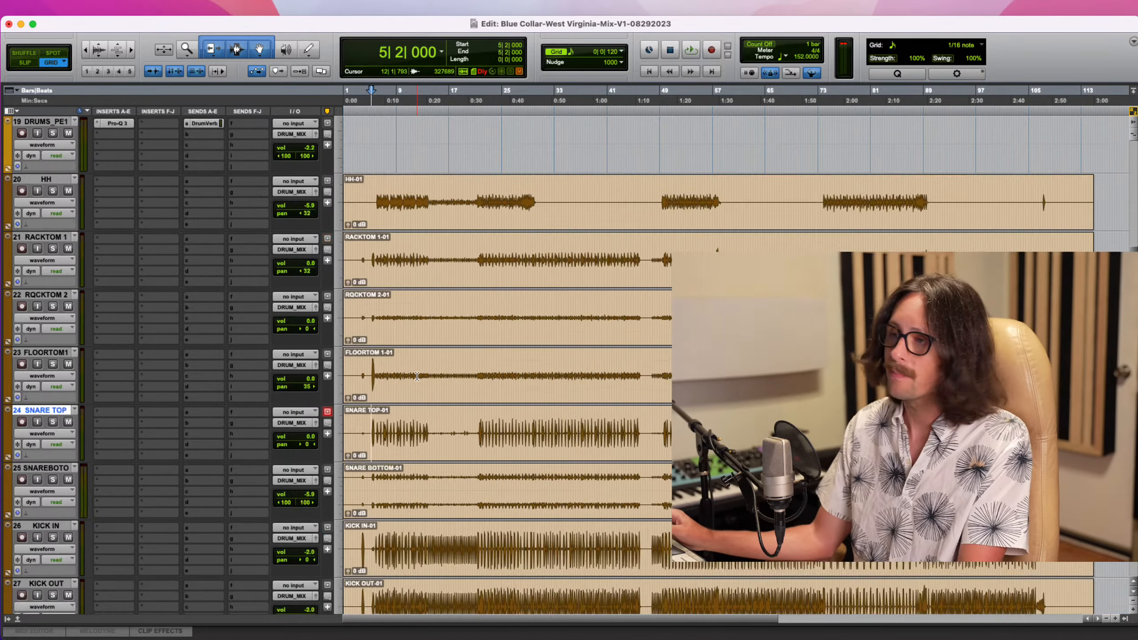
Look through the NLS Buss and both Pro-Q 3 inserts on the Bass M track
{"action": "scroll", "coordinate": [392, 341], "scroll_direction": "up", "scroll_amount": 5}
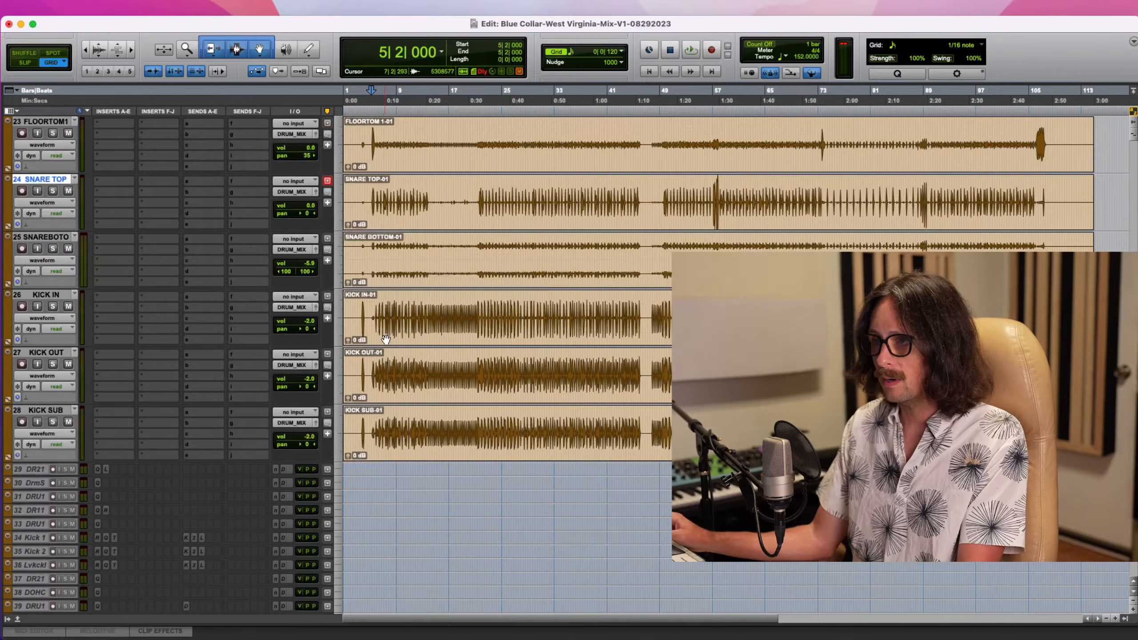
{"action": "scroll", "coordinate": [106, 171], "scroll_direction": "up", "scroll_amount": 8}
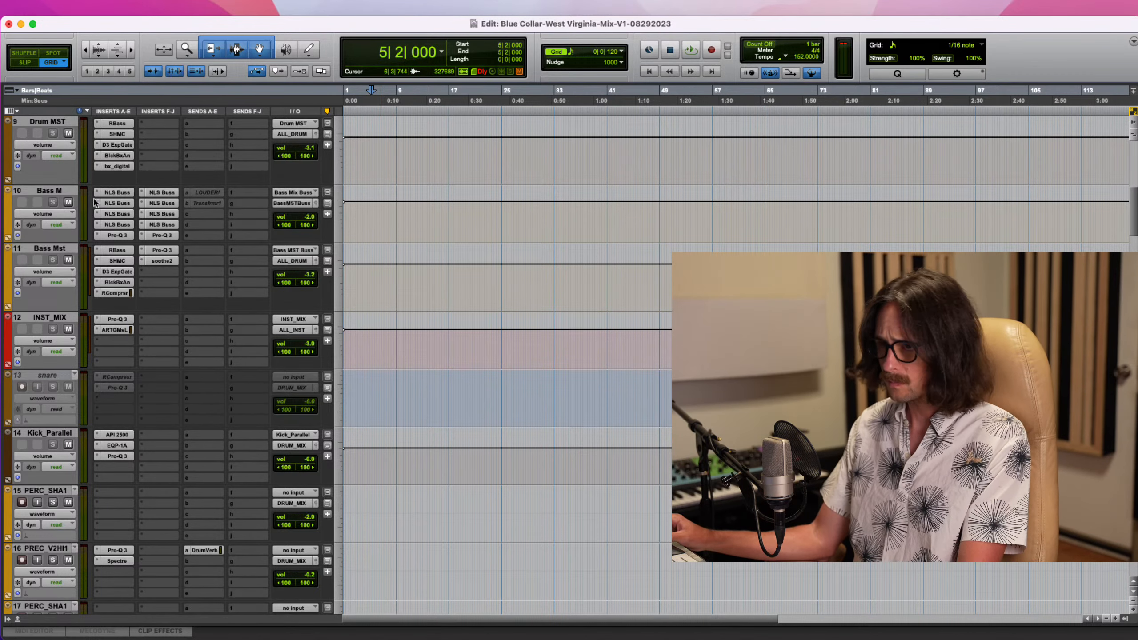
{"action": "left_click", "coordinate": [114, 193]}
{"action": "left_click", "coordinate": [116, 203]}
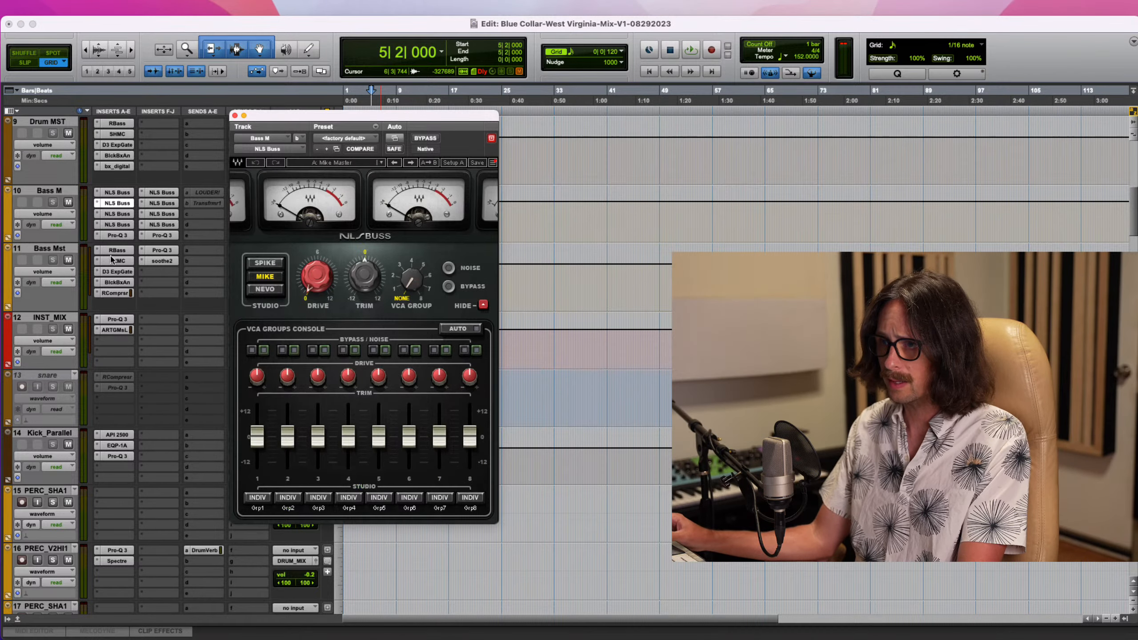
{"action": "left_click", "coordinate": [117, 235]}
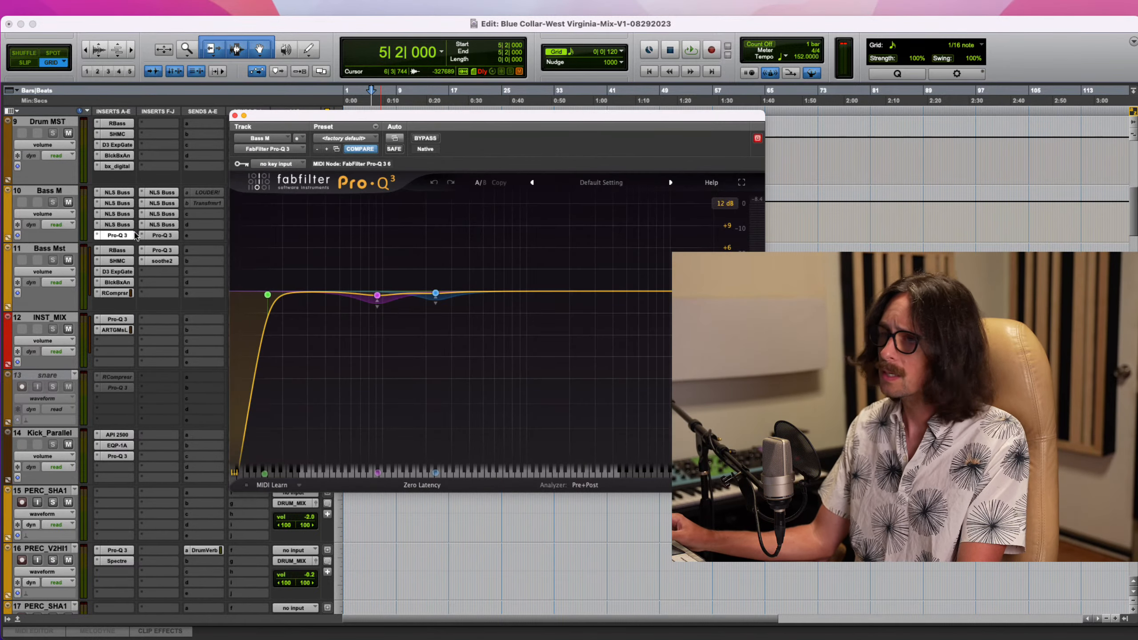
{"action": "left_click", "coordinate": [158, 237]}
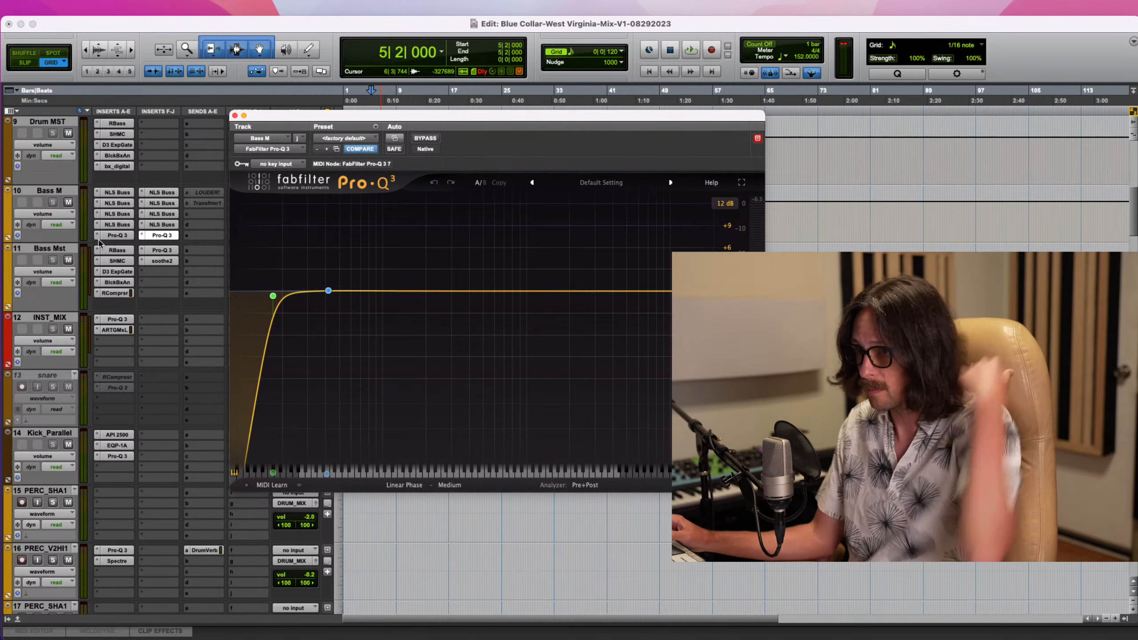
Delete the two dynamic bell bands from the first Pro-Q 3 on Bass M, keeping its low cut, and close the plug-in
{"action": "left_click", "coordinate": [115, 237]}
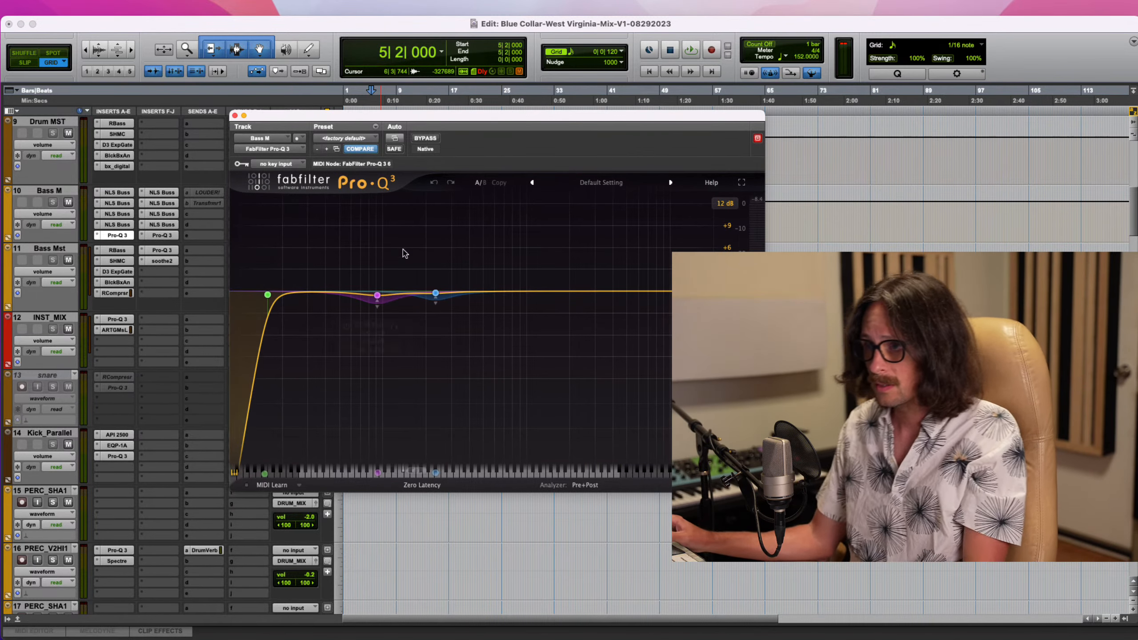
{"action": "left_click", "coordinate": [377, 304]}
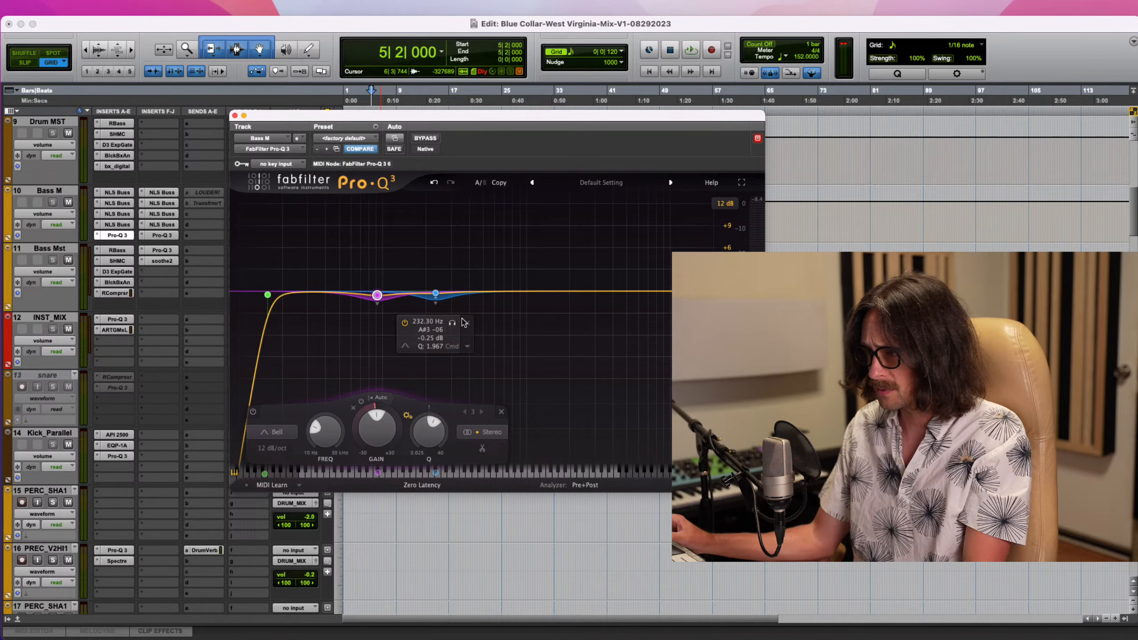
{"action": "left_click", "coordinate": [468, 323]}
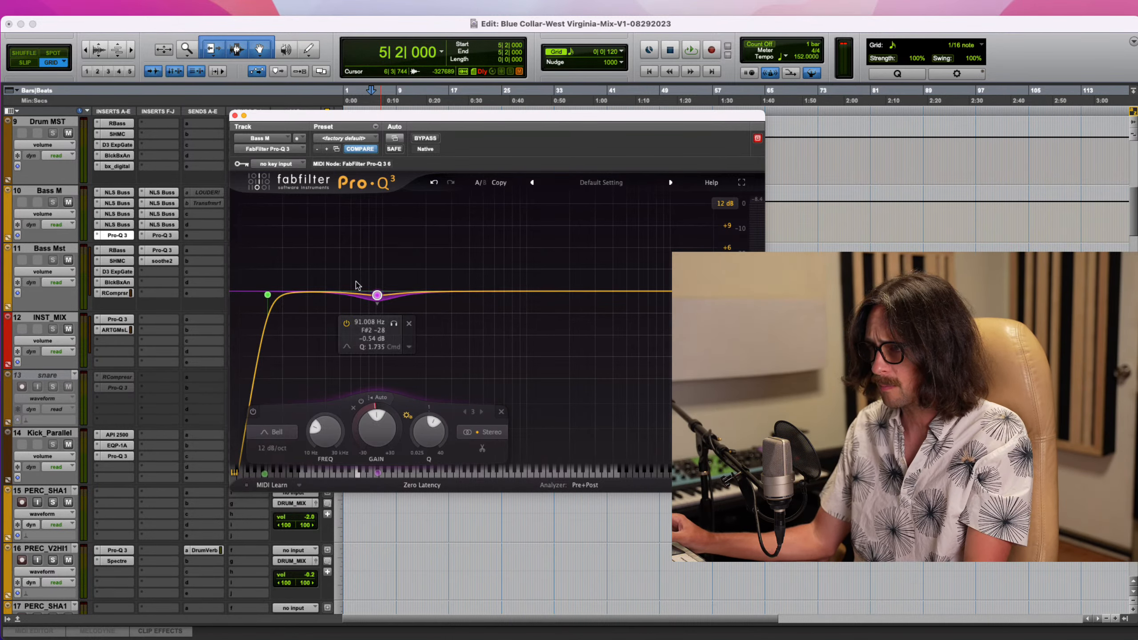
{"action": "left_click", "coordinate": [410, 323]}
{"action": "left_click", "coordinate": [234, 116]}
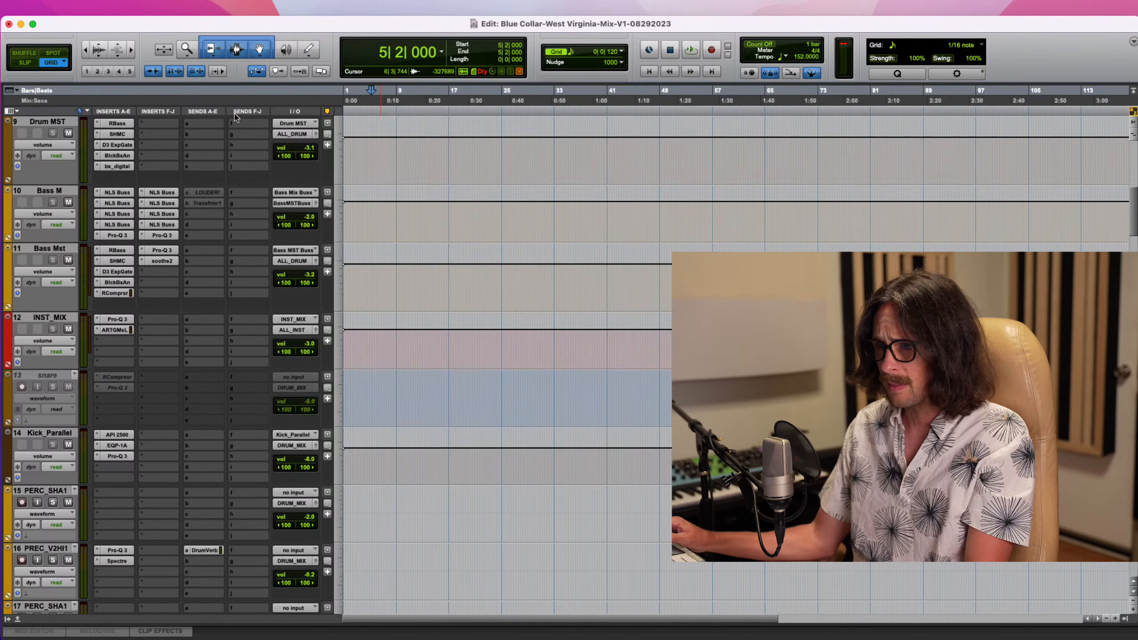
Check the second Pro-Q 3 on Bass M and the RBass, SHMC, D3 ExpGate, RComprsr, Pro-Q 3 and soothe2 inserts on Bass Mst
{"action": "left_click", "coordinate": [160, 235]}
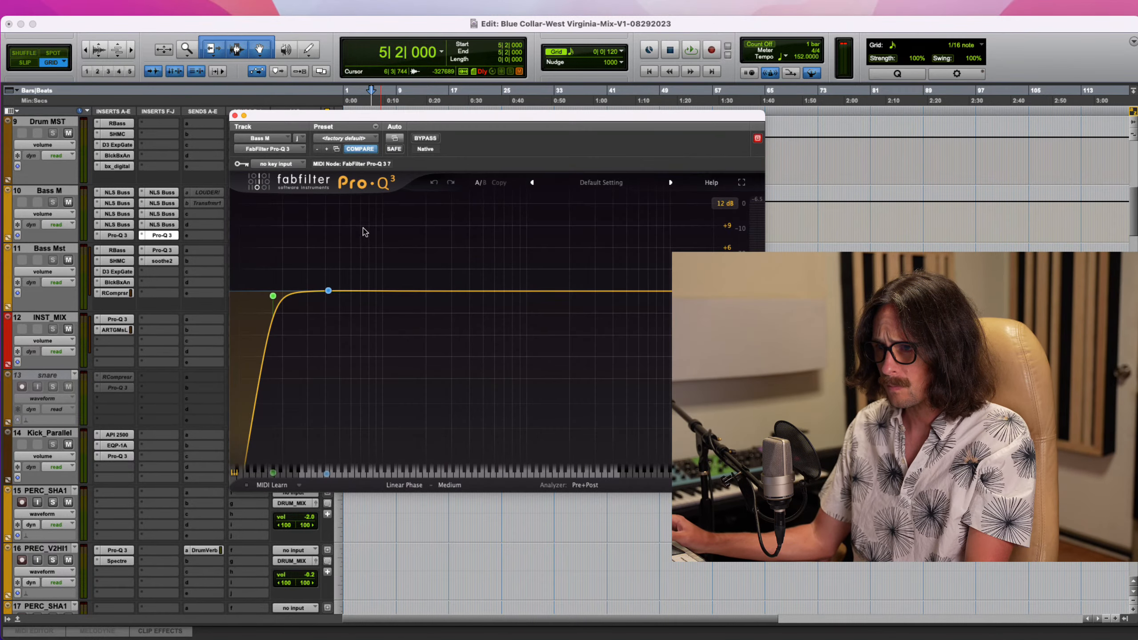
{"action": "left_click", "coordinate": [234, 115]}
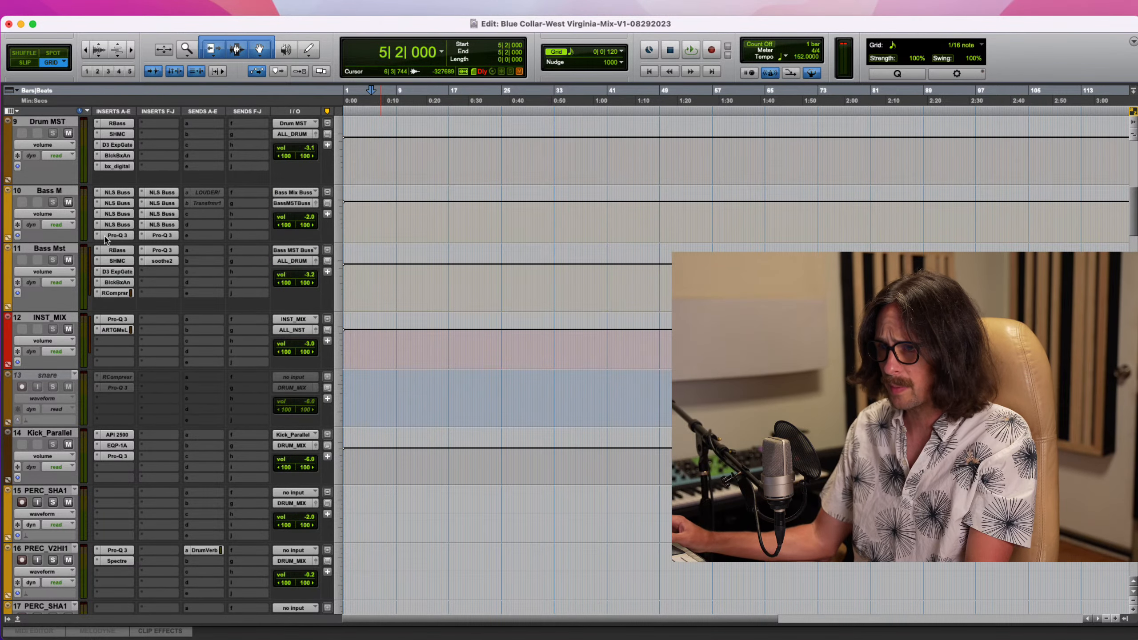
{"action": "left_click", "coordinate": [114, 250]}
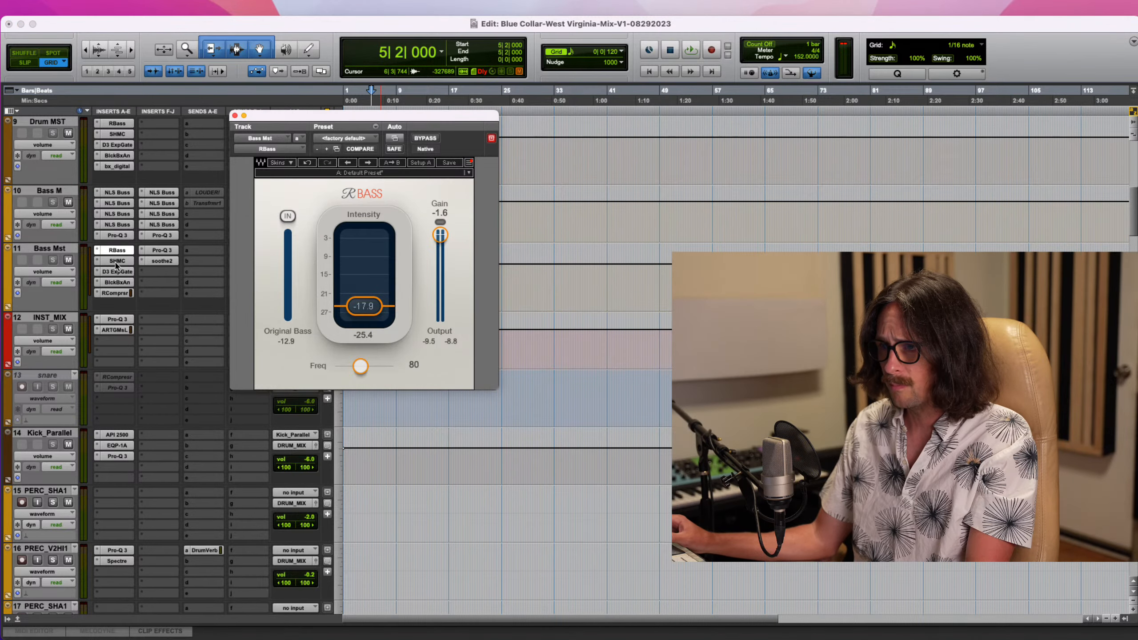
{"action": "left_click", "coordinate": [116, 261]}
{"action": "left_click", "coordinate": [116, 271]}
{"action": "left_click", "coordinate": [120, 294]}
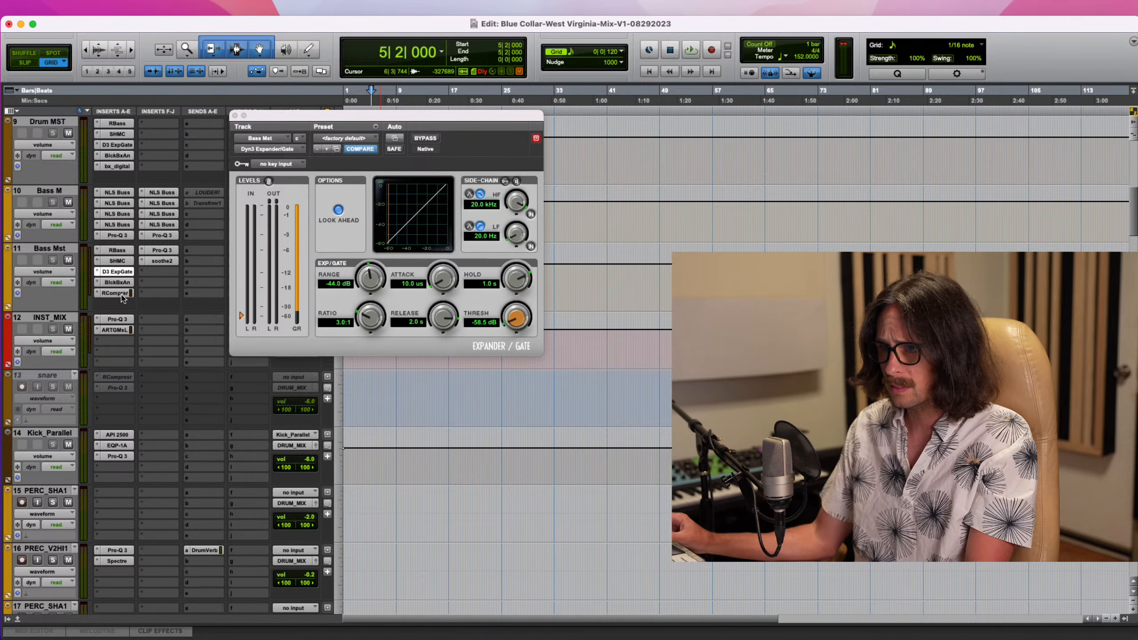
{"action": "left_click", "coordinate": [121, 296]}
{"action": "left_click", "coordinate": [162, 250]}
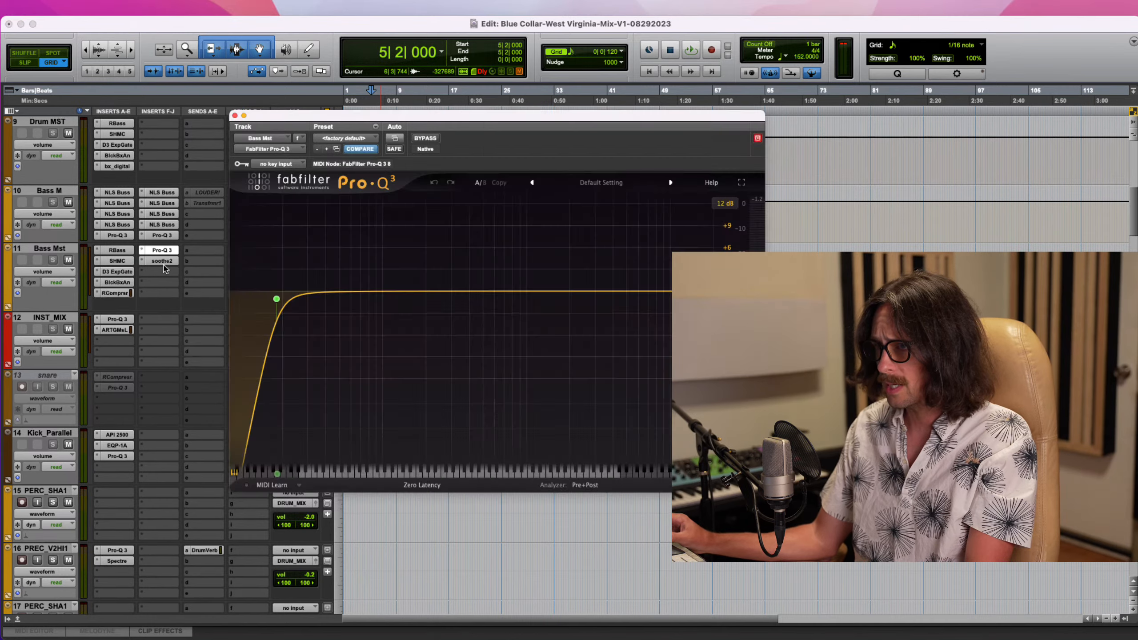
{"action": "left_click", "coordinate": [162, 261]}
During playback, add a bell band at about 210 Hz with about -1.15 dB gain in the Bass Mst Pro-Q 3
{"action": "left_click", "coordinate": [166, 250]}
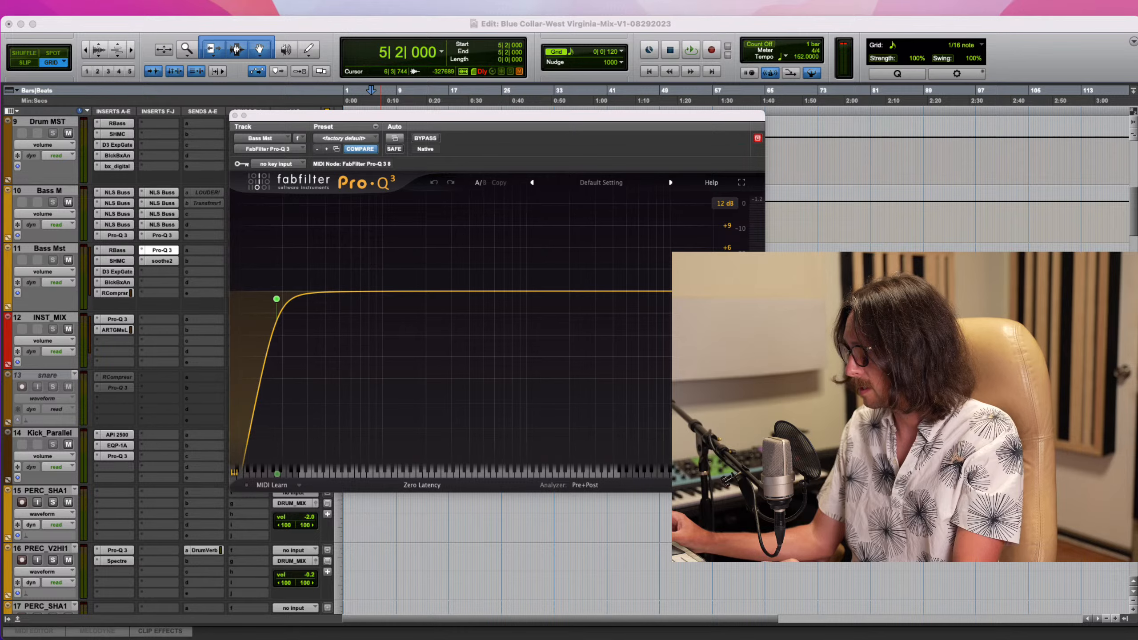
{"action": "left_click", "coordinate": [627, 219]}
{"action": "key", "text": "space"}
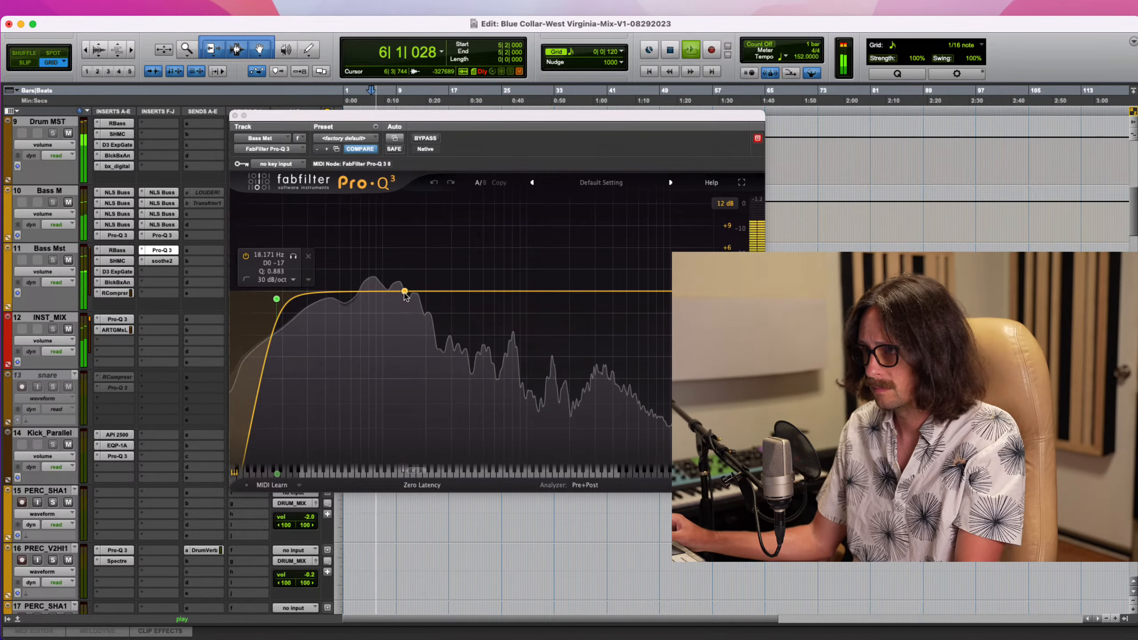
{"action": "left_click", "coordinate": [426, 290]}
{"action": "mouse_move", "coordinate": [426, 290]}
{"action": "left_mouse_down"}
{"action": "mouse_move", "coordinate": [381, 247]}
{"action": "mouse_move", "coordinate": [425, 252]}
{"action": "mouse_move", "coordinate": [430, 301]}
{"action": "left_mouse_up"}
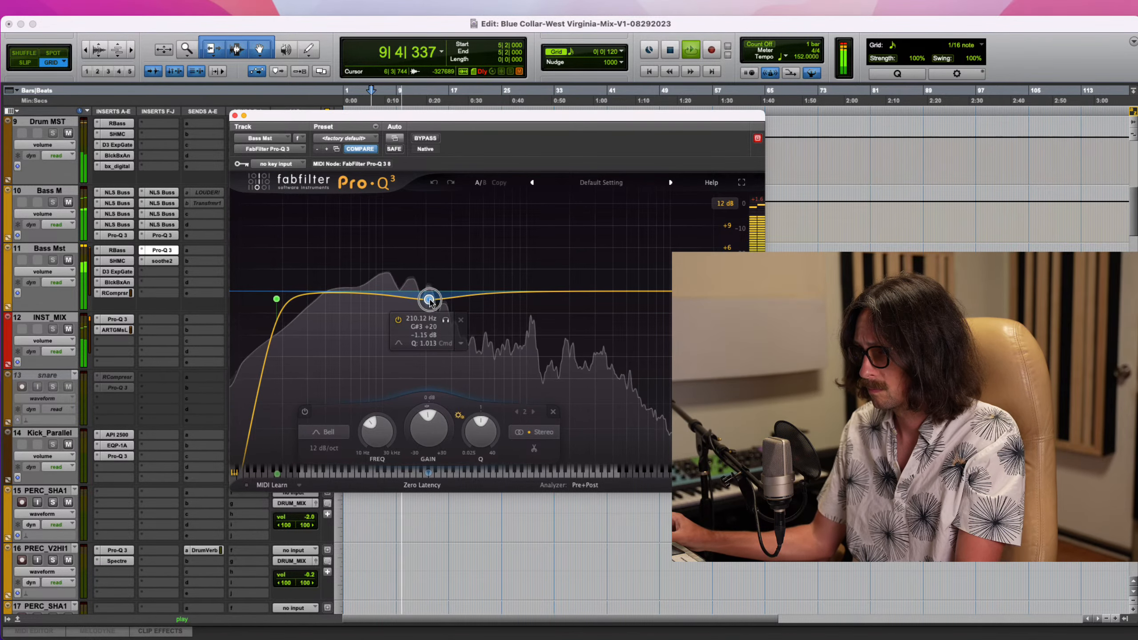
Make the 210 Hz band dynamic with a slightly higher Q and its static gain reset, close the plug-in and stop playback
{"action": "left_click", "coordinate": [461, 343]}
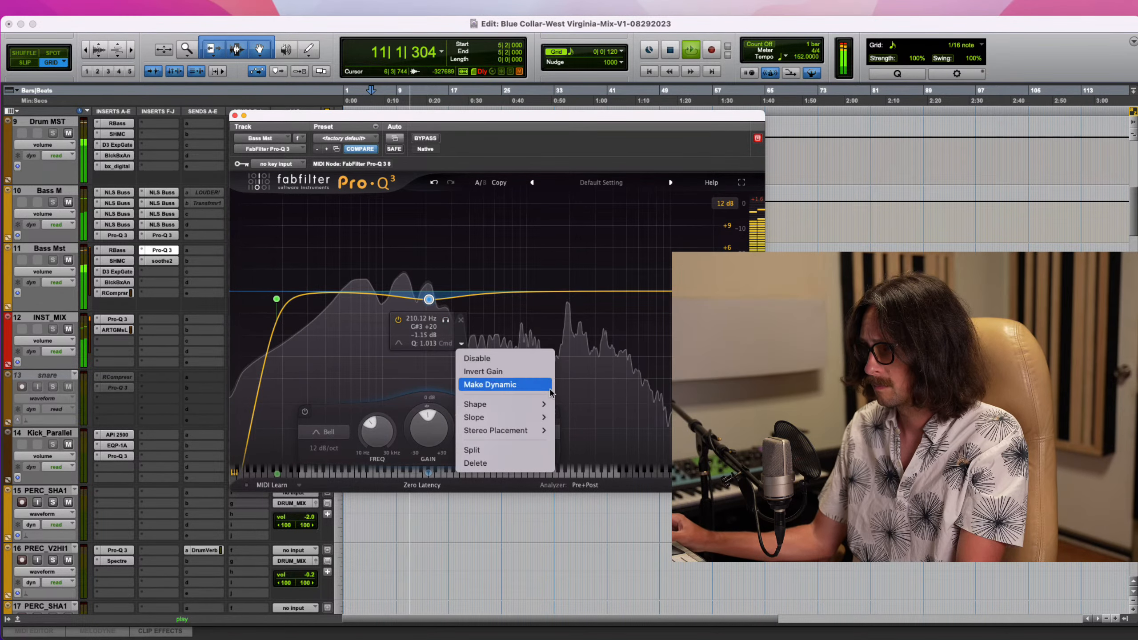
{"action": "left_click", "coordinate": [515, 385]}
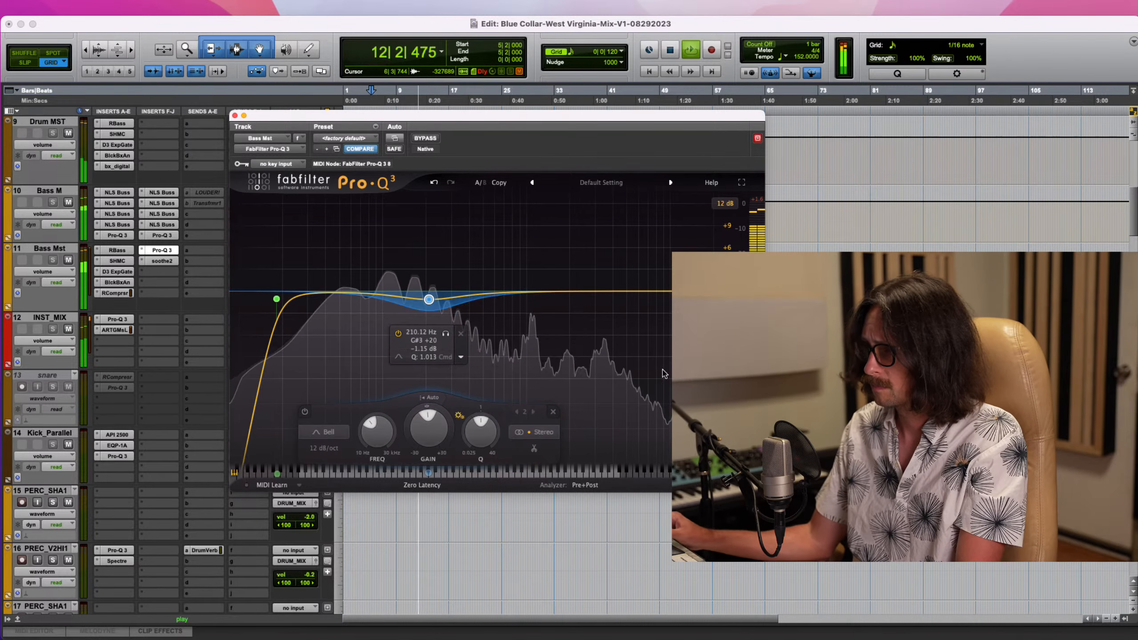
{"action": "left_click_drag", "start_coordinate": [480, 418], "coordinate": [485, 420]}
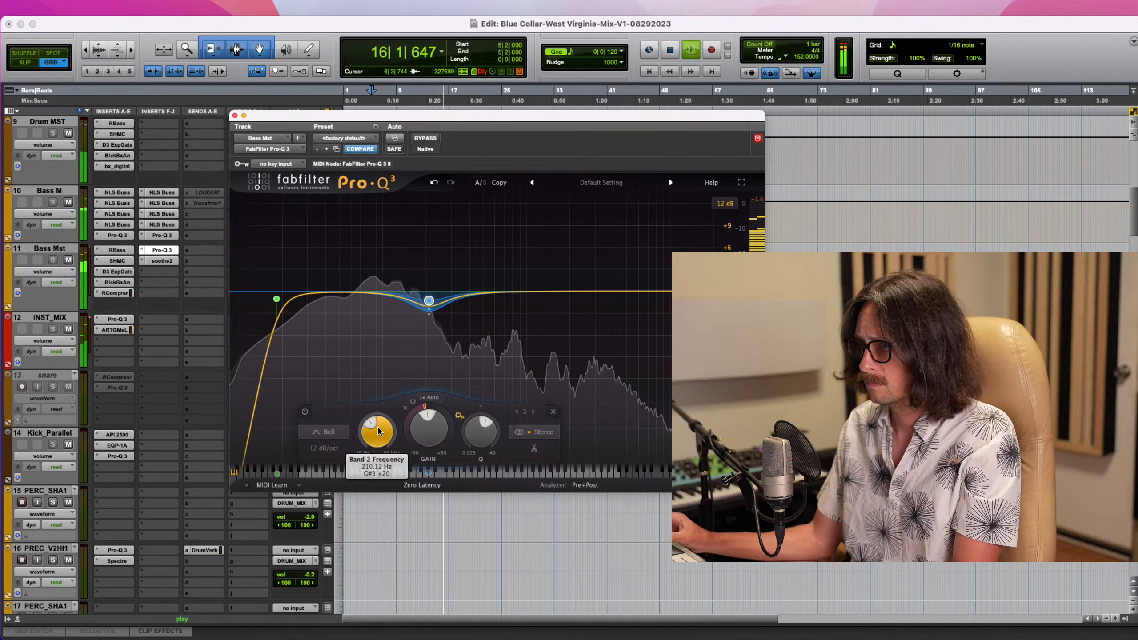
{"action": "left_click", "coordinate": [431, 420], "text": "alt"}
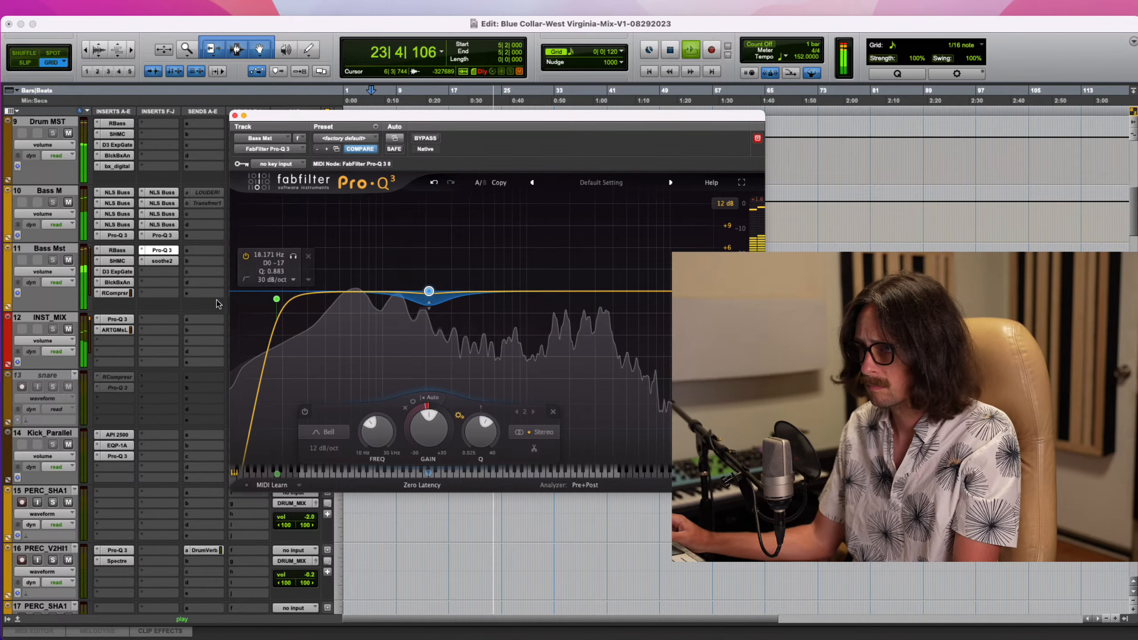
{"action": "left_click", "coordinate": [234, 115]}
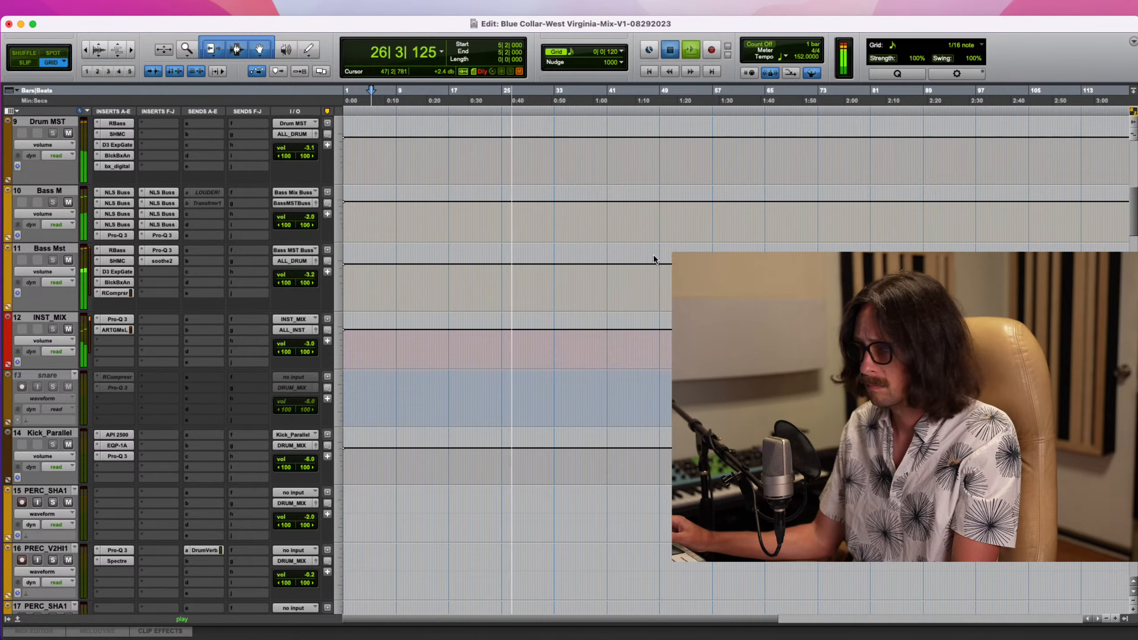
{"action": "key", "text": "space"}
{"action": "left_click", "coordinate": [962, 28]}
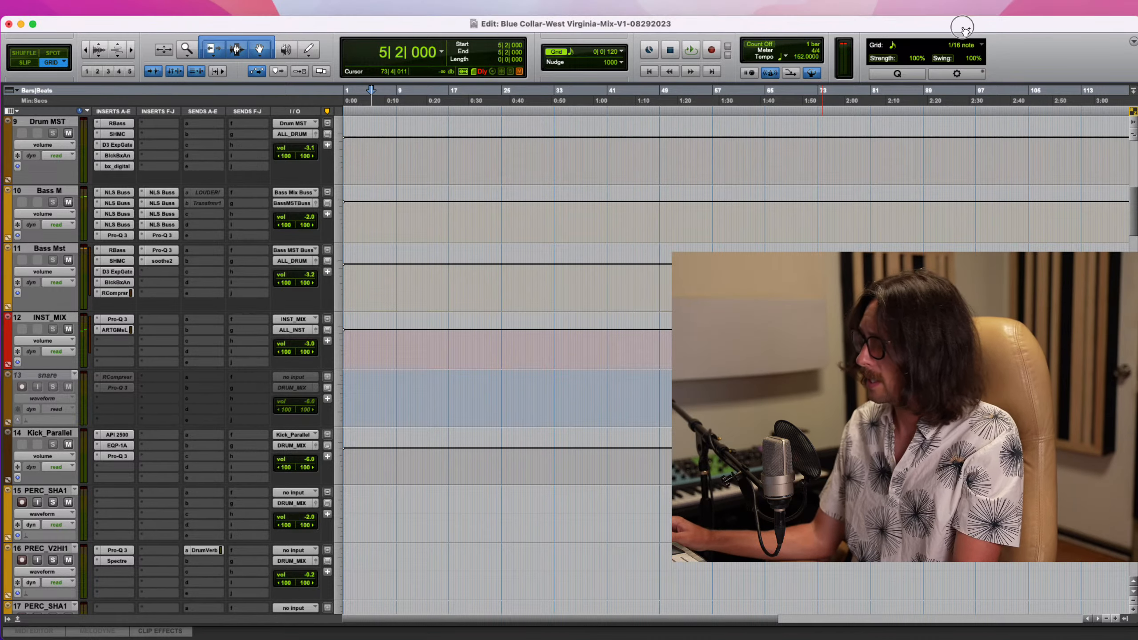
Zoom in on the kick tracks around bar 5, place the cursor at 5|1|840 and check the track and group lists
{"action": "scroll", "coordinate": [452, 423], "scroll_direction": "down", "scroll_amount": 15}
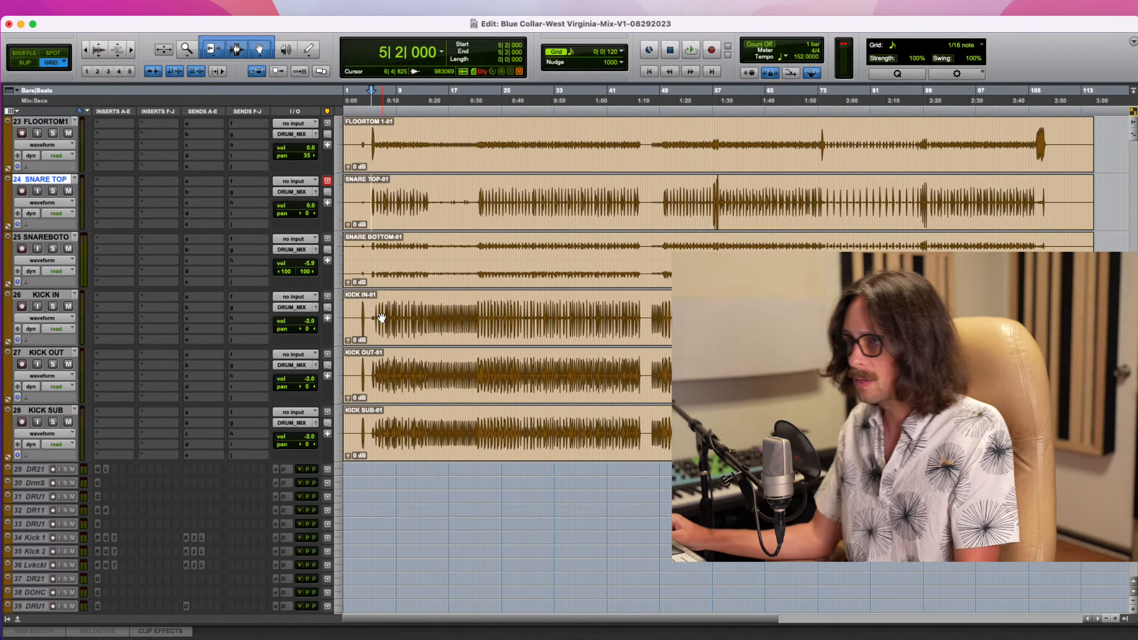
{"action": "left_click", "coordinate": [375, 316]}
{"action": "key", "text": "t"}
{"action": "key", "text": "t"}
{"action": "key", "text": "t"}
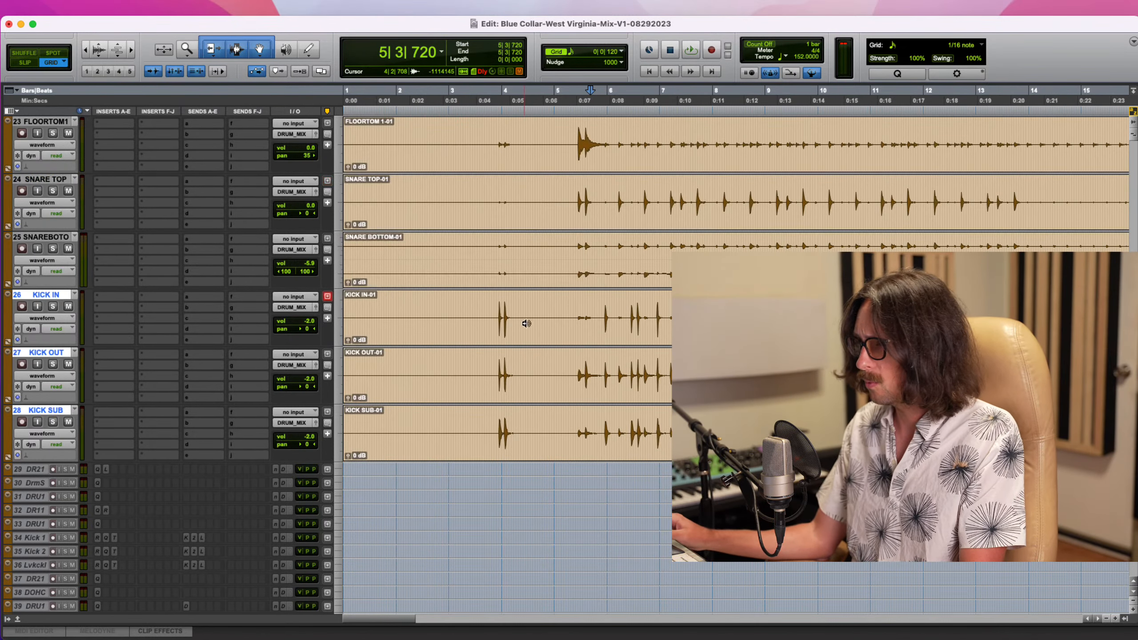
{"action": "left_click", "coordinate": [565, 316]}
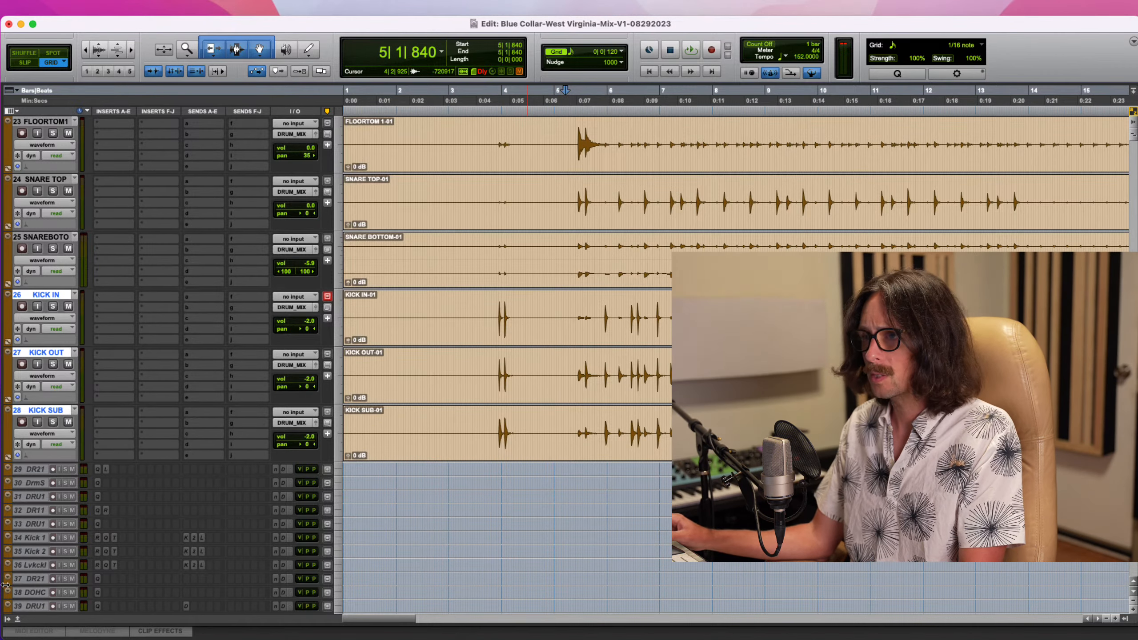
{"action": "left_click", "coordinate": [7, 619]}
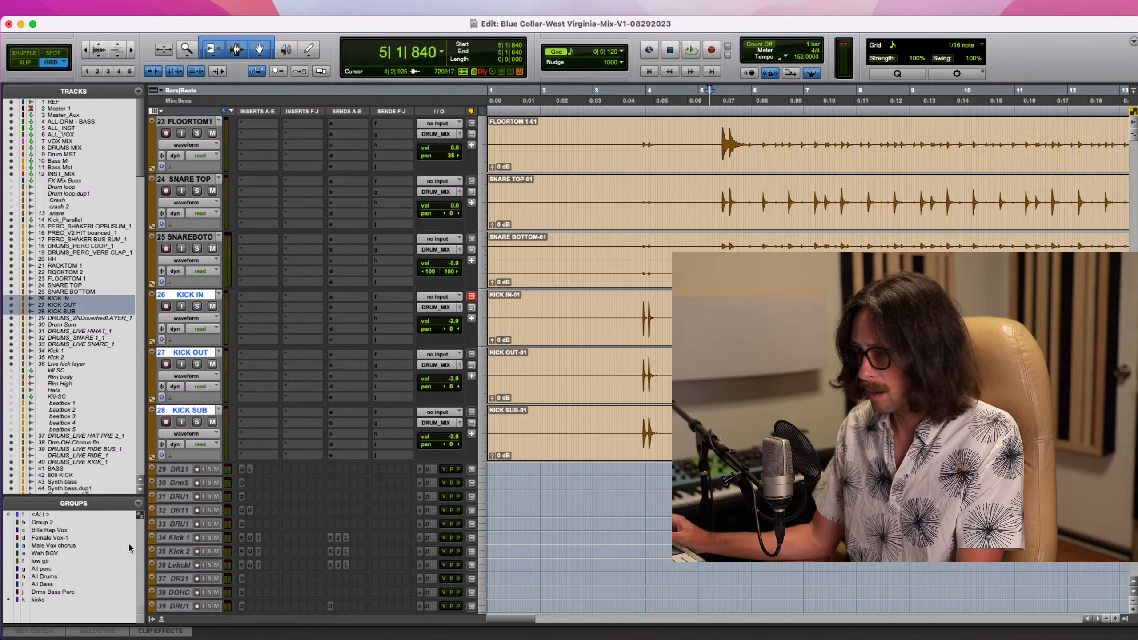
{"action": "left_click", "coordinate": [151, 620]}
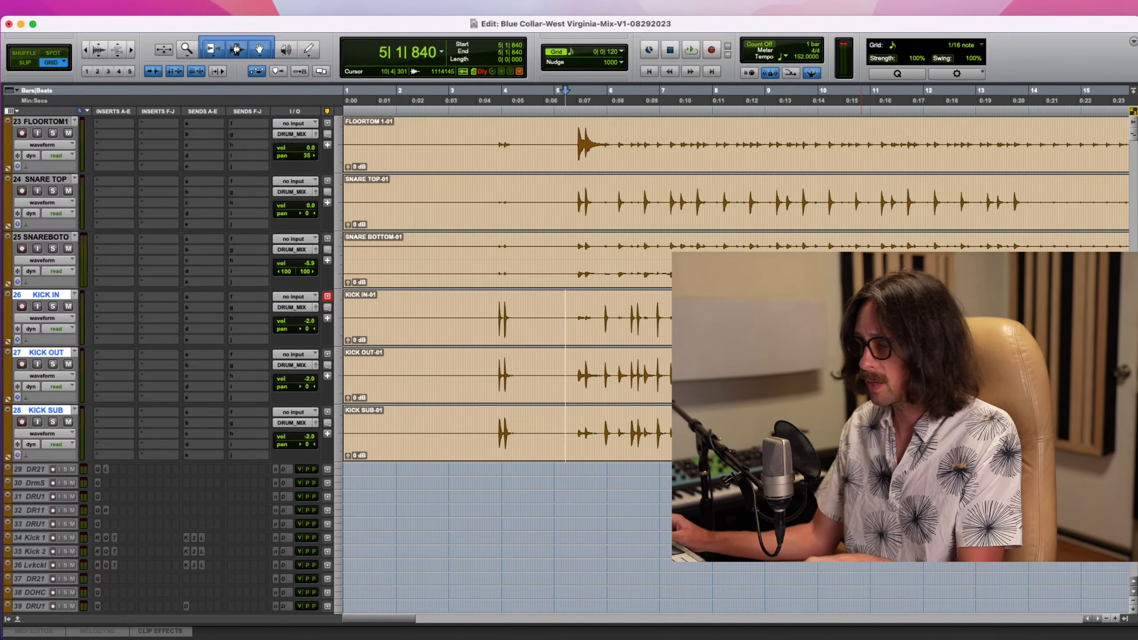
Place the edit cursor on the KICK IN track at 5|2|840 and zoom in closely on the drum hit there
{"action": "key", "text": "super+bracketright"}
{"action": "key", "text": "super+bracketright"}
{"action": "key", "text": "super+bracketright"}
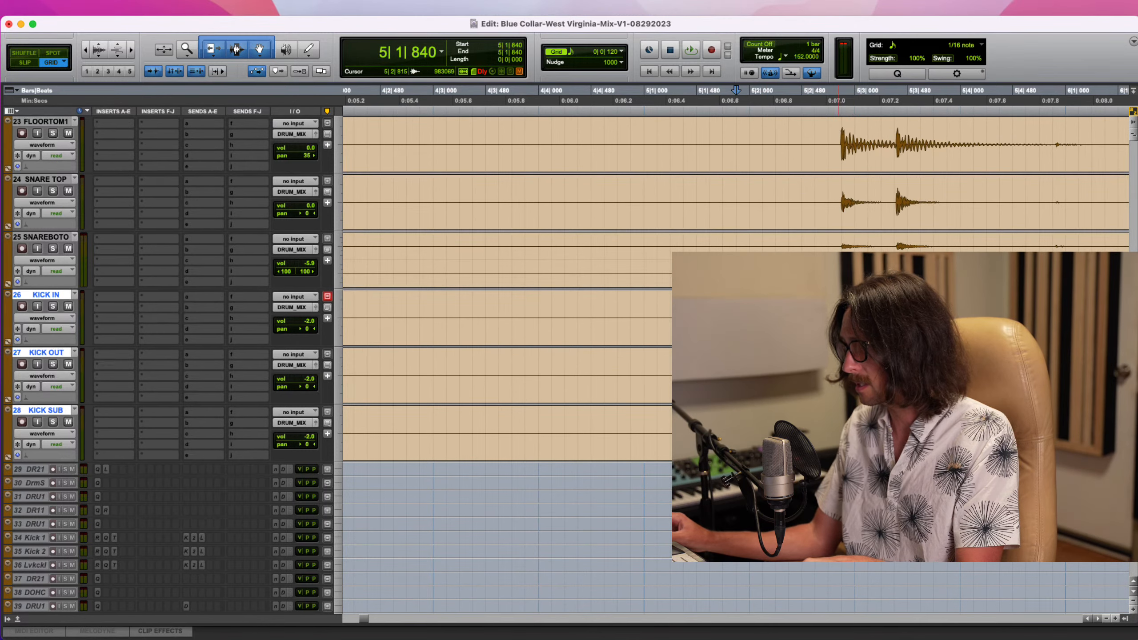
{"action": "left_click", "coordinate": [839, 318]}
{"action": "key", "text": "t"}
{"action": "key", "text": "t"}
{"action": "key", "text": "t"}
{"action": "key", "text": "t"}
{"action": "key", "text": "t"}
{"action": "key", "text": "t"}
{"action": "key", "text": "r"}
{"action": "key", "text": "r"}
{"action": "key", "text": "r"}
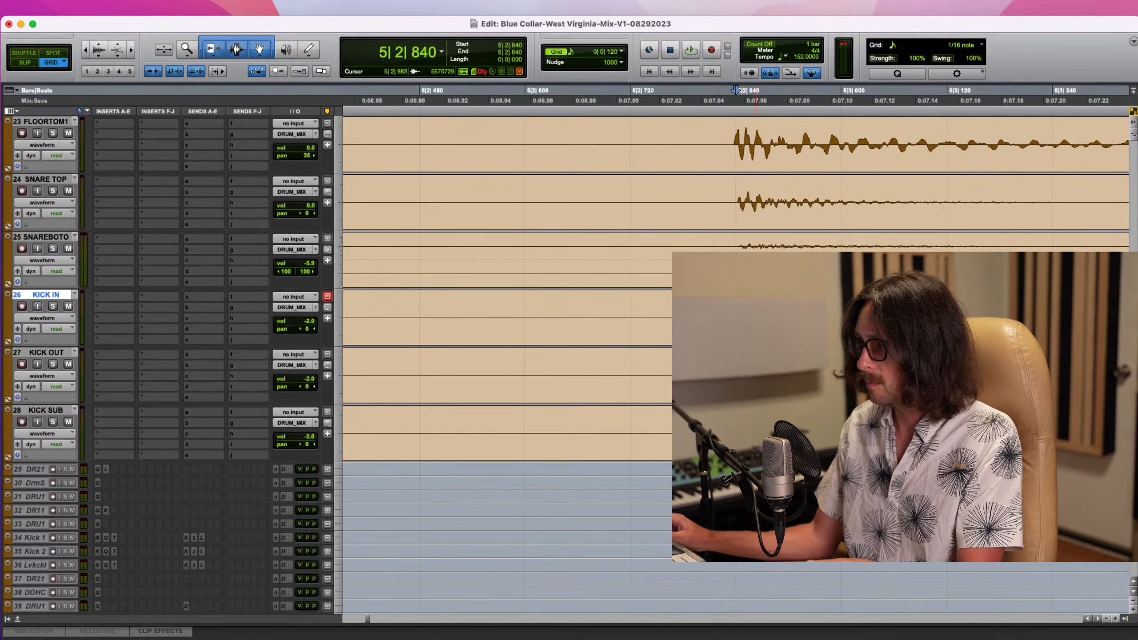
Enlarge the waveform height and magnify the start of the drum hit to compare its timing across the tom, snare and kick tracks
{"action": "left_click", "coordinate": [100, 48]}
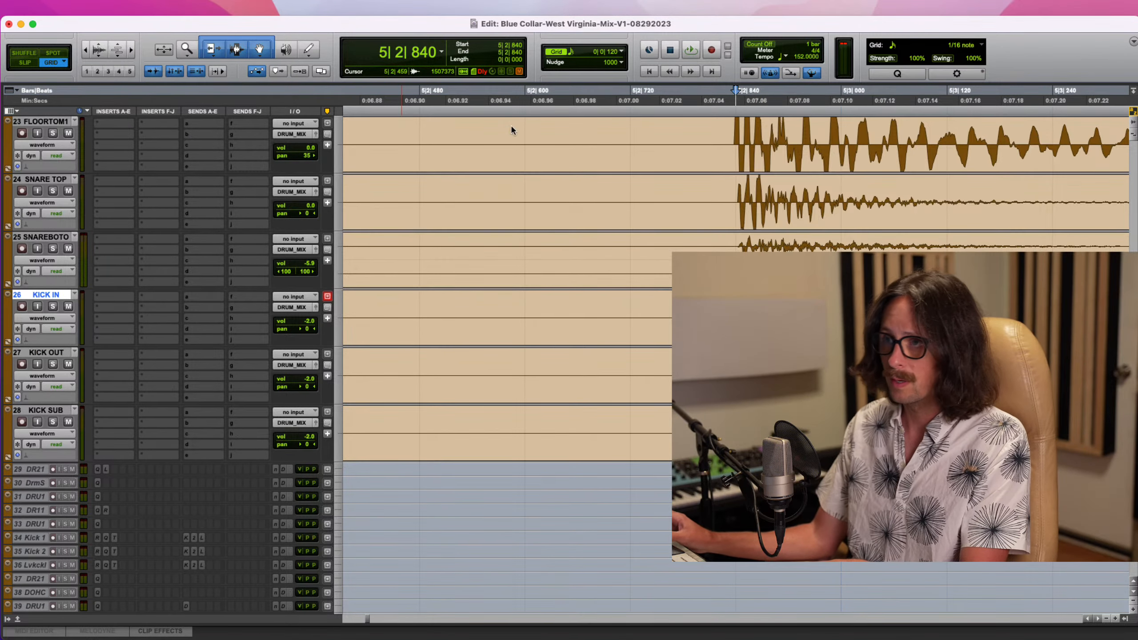
{"action": "key", "text": "t"}
{"action": "key", "text": "t"}
{"action": "key", "text": "t"}
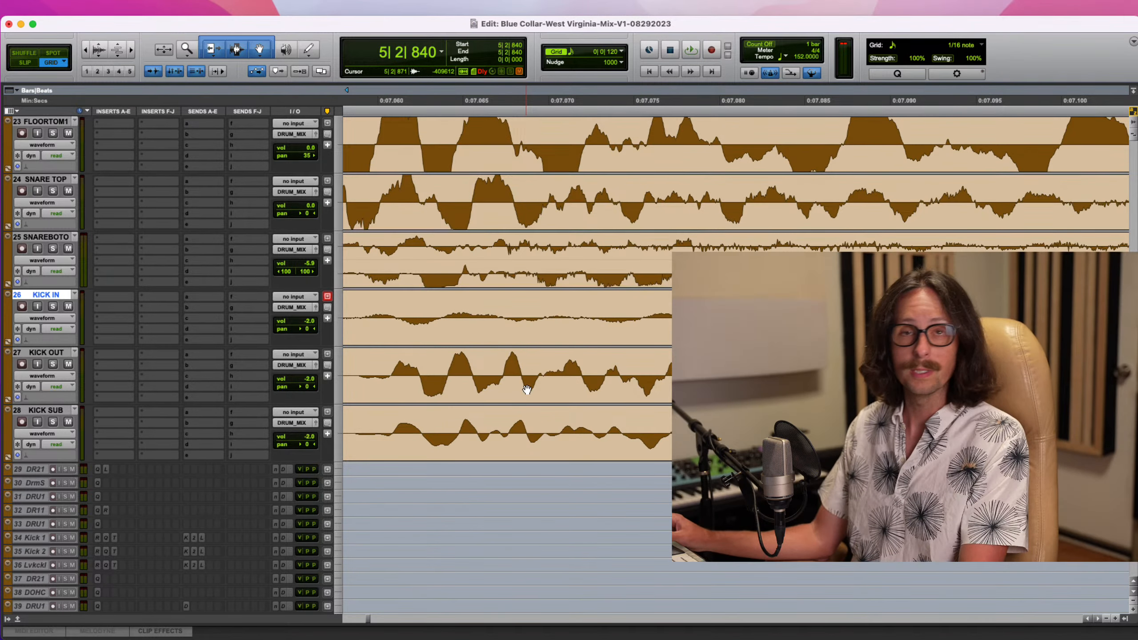
{"action": "scroll", "coordinate": [527, 390], "scroll_direction": "left", "scroll_amount": 2}
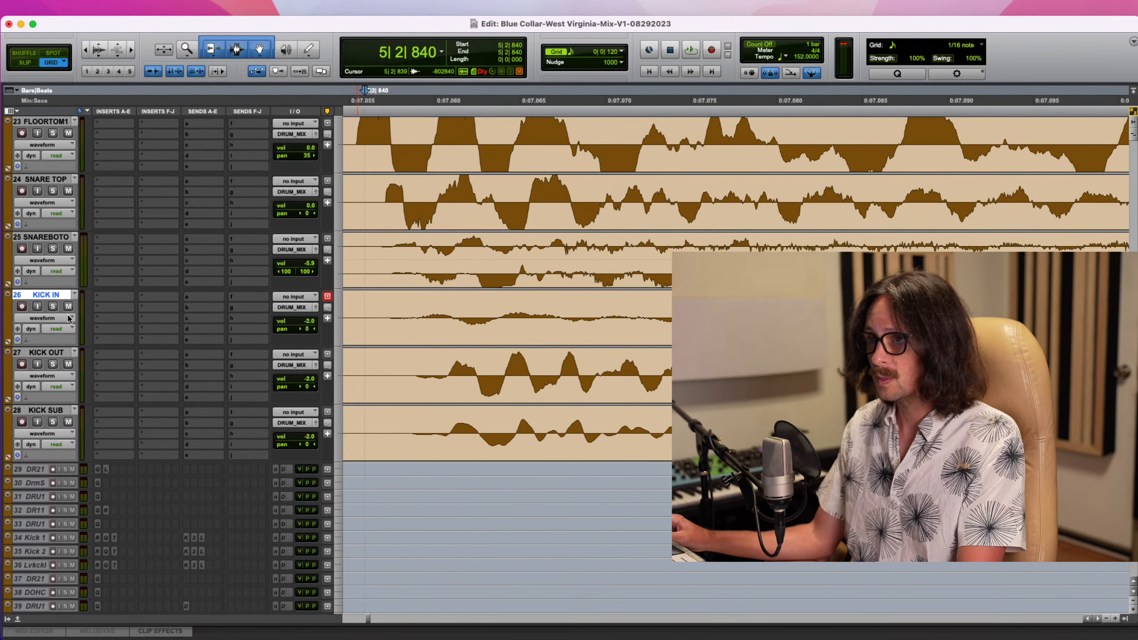
Solo the KICK IN, KICK OUT and KICK SUB tracks
{"action": "left_click", "coordinate": [53, 308]}
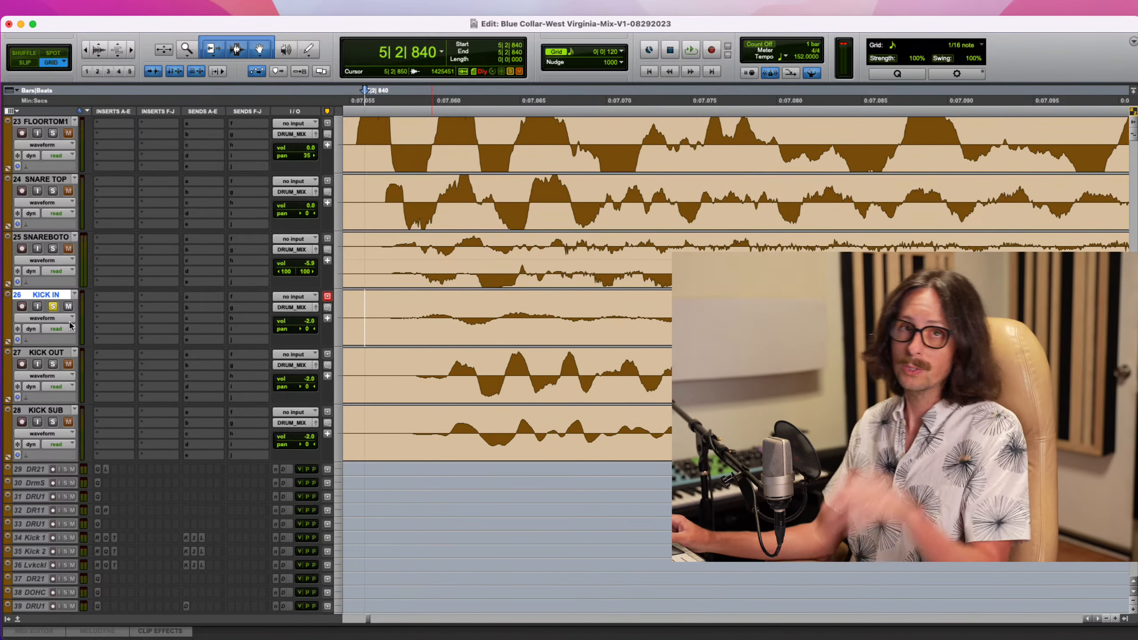
{"action": "left_click", "coordinate": [52, 365]}
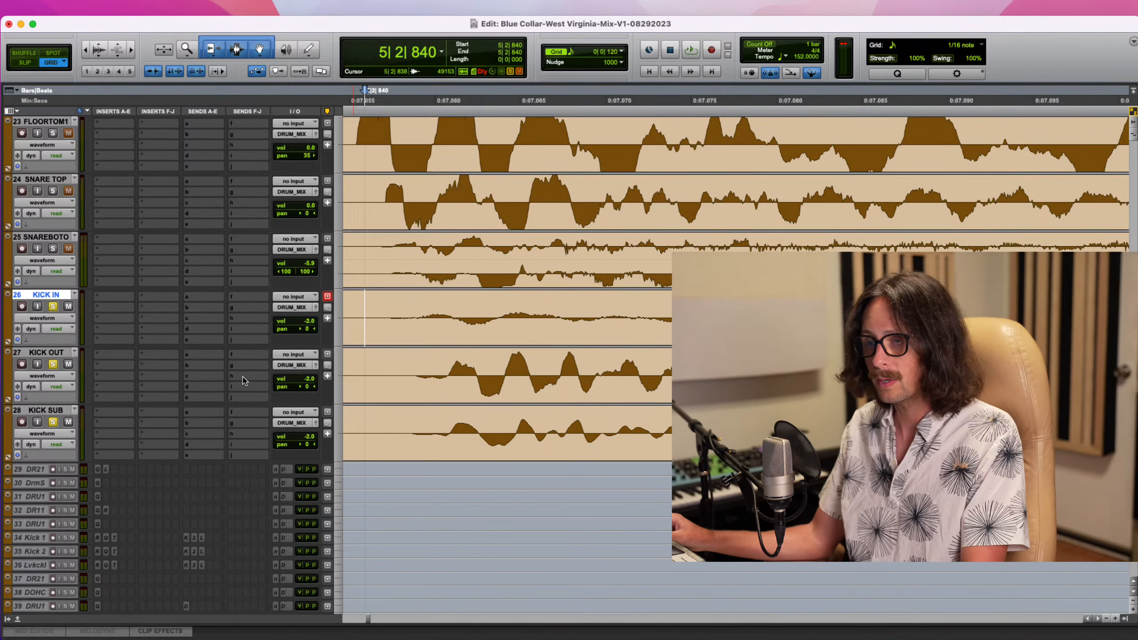
Compare the drum hit's onset across the tom, snare and kick tracks with a reduced waveform height and a wider time range
{"action": "scroll", "coordinate": [449, 315], "scroll_direction": "left", "scroll_amount": 2}
{"action": "scroll", "coordinate": [476, 341], "scroll_direction": "up", "scroll_amount": 5}
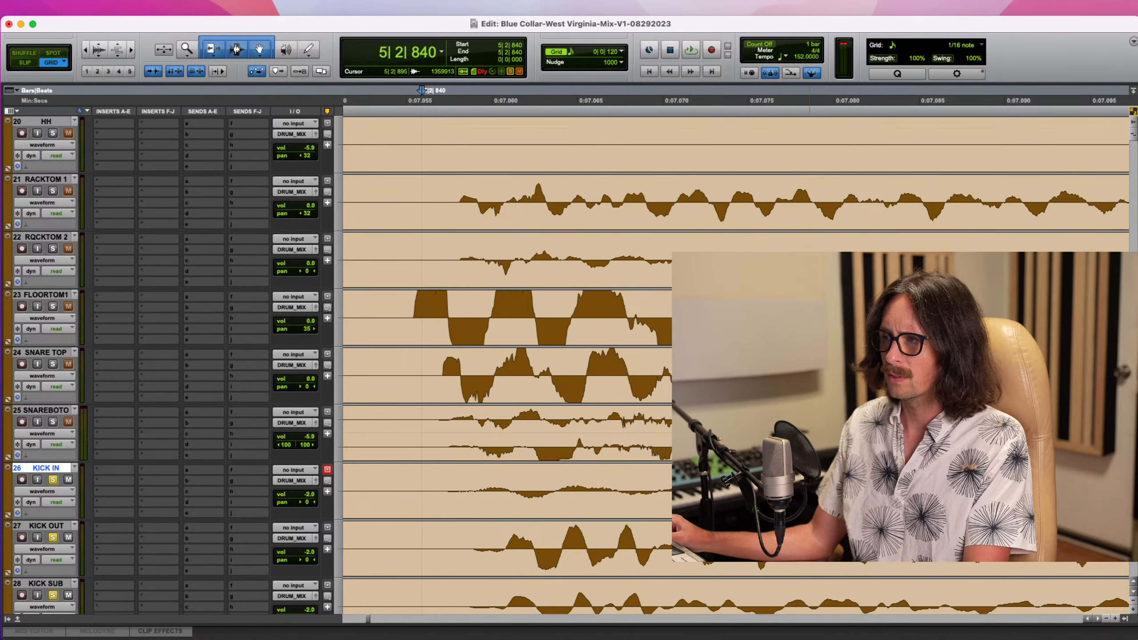
{"action": "left_click", "coordinate": [100, 58]}
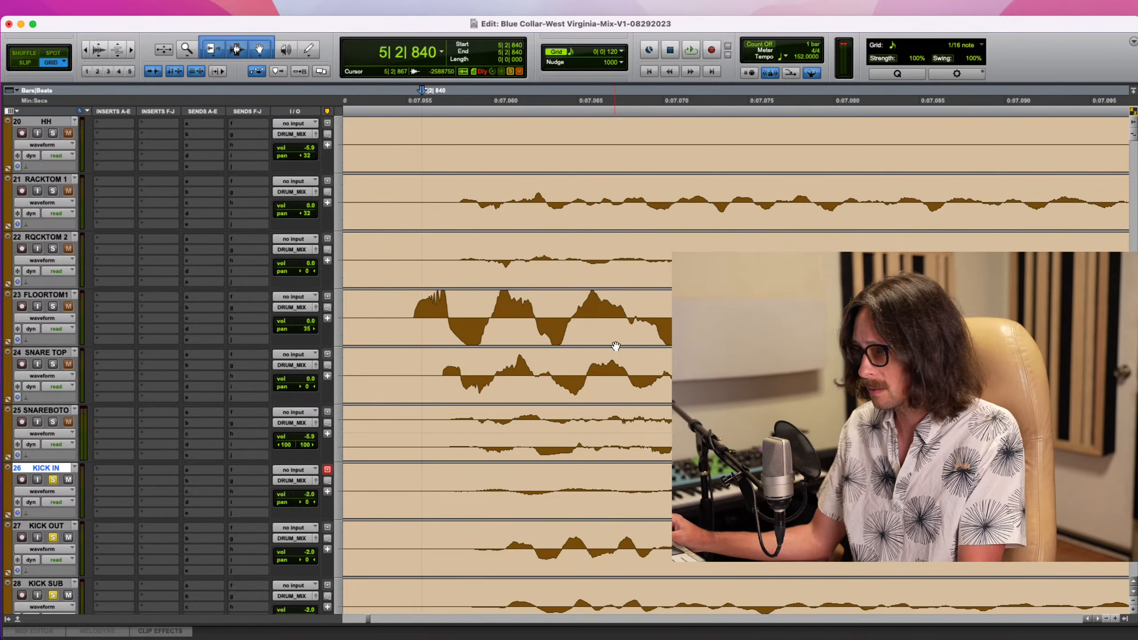
{"action": "key", "text": "super+bracketleft"}
{"action": "key", "text": "super+bracketleft"}
{"action": "key", "text": "super+bracketleft"}
{"action": "key", "text": "super+bracketleft"}
{"action": "key", "text": "super+bracketleft"}
{"action": "key", "text": "super+bracketleft"}
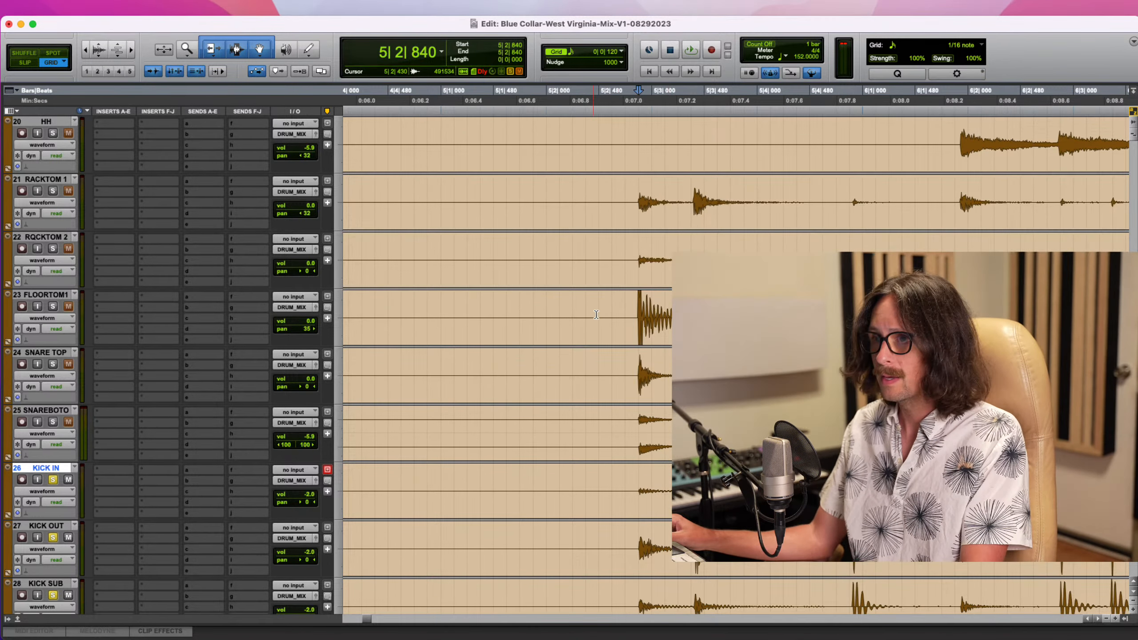
{"action": "scroll", "coordinate": [596, 314], "scroll_direction": "down", "scroll_amount": 2}
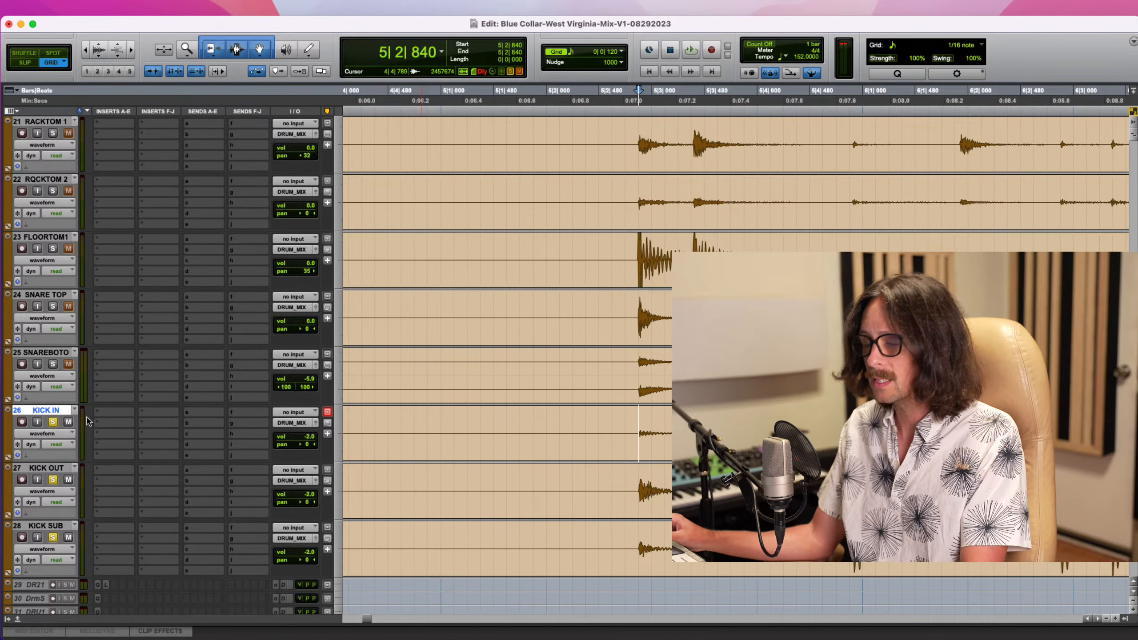
Select the range from 5|4|360 to 13|3|840 on the KICK IN track
{"action": "key", "text": "t"}
{"action": "key", "text": "t"}
{"action": "scroll", "coordinate": [622, 425], "scroll_direction": "right", "scroll_amount": 8}
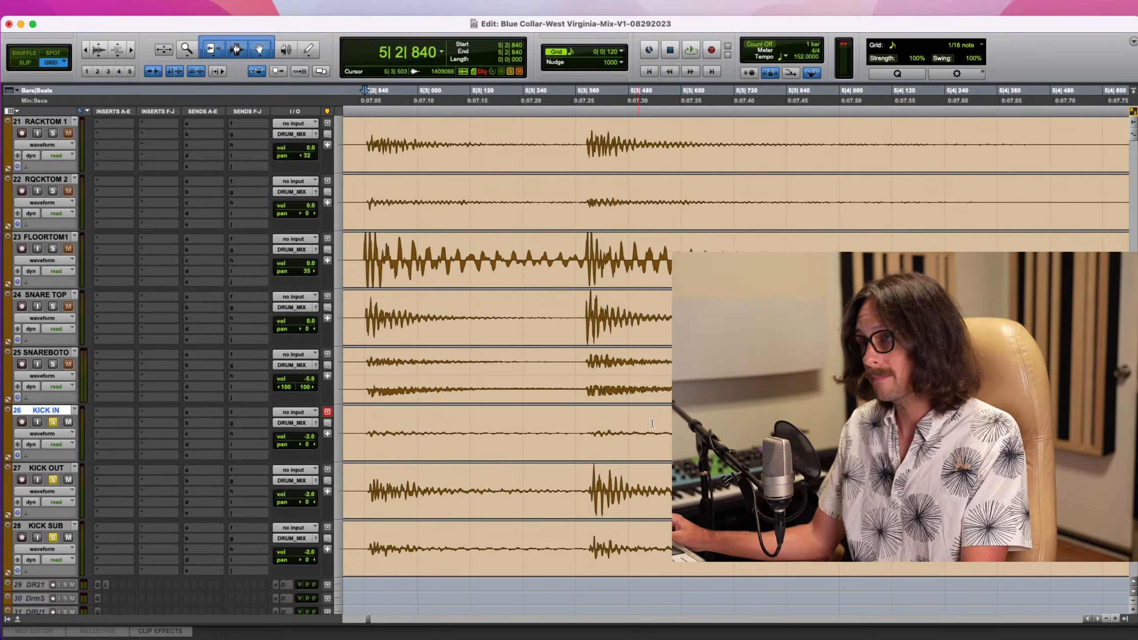
{"action": "key", "text": "r"}
{"action": "key", "text": "r"}
{"action": "key", "text": "r"}
{"action": "key", "text": "r"}
{"action": "key", "text": "r"}
{"action": "key", "text": "r"}
{"action": "key", "text": "r"}
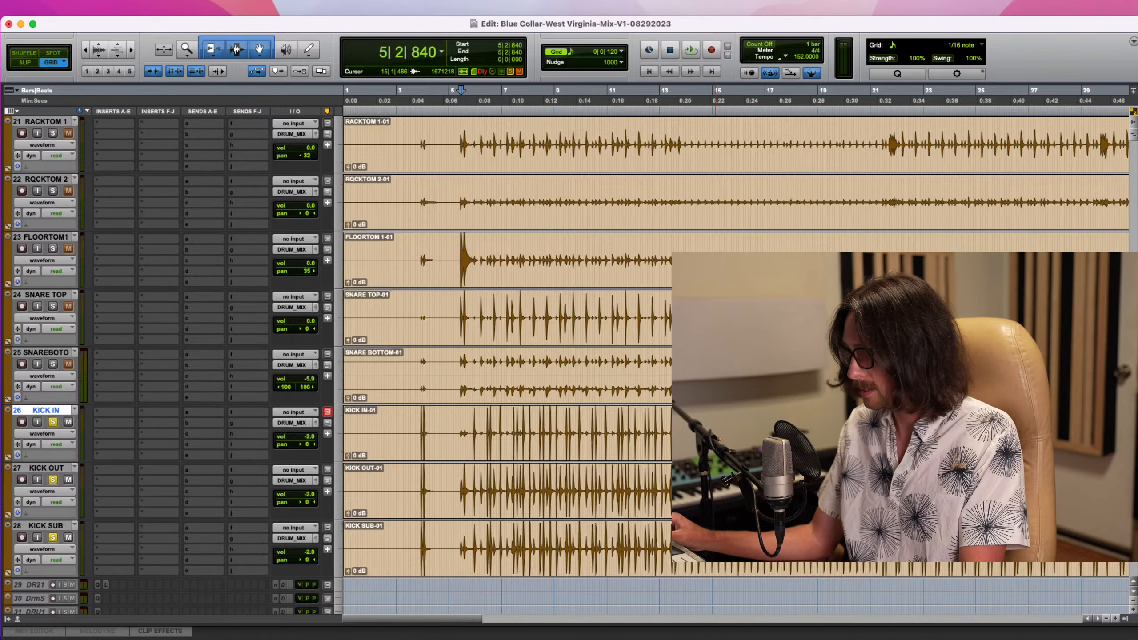
{"action": "left_click_drag", "start_coordinate": [403, 422], "coordinate": [531, 443]}
{"action": "key", "text": "t"}
{"action": "key", "text": "t"}
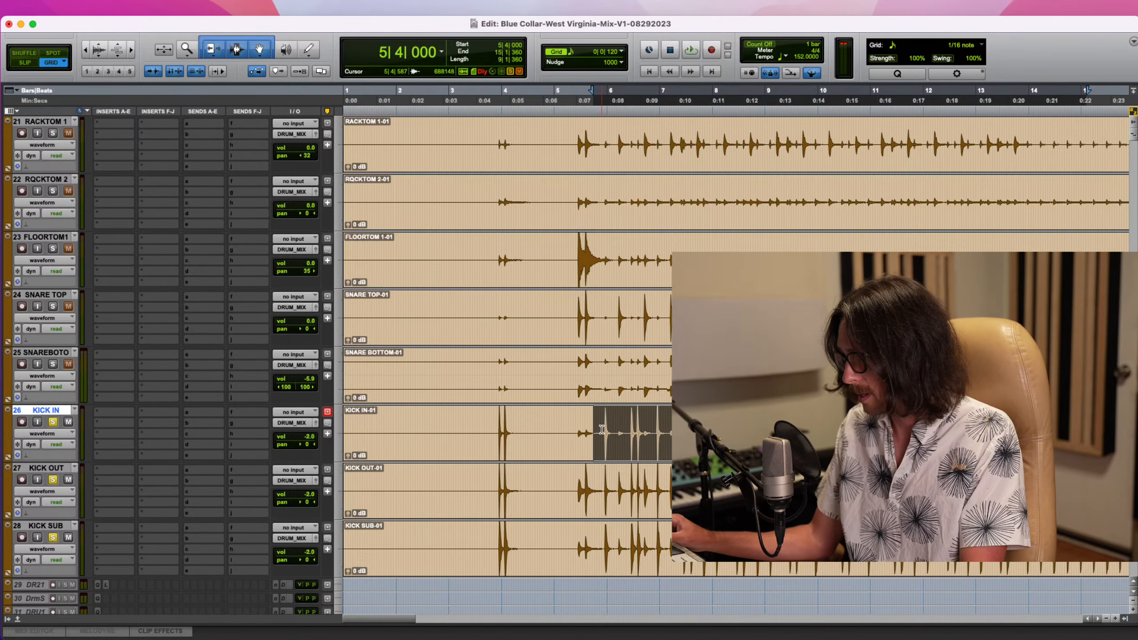
{"action": "left_click_drag", "start_coordinate": [599, 429], "coordinate": [1013, 430]}
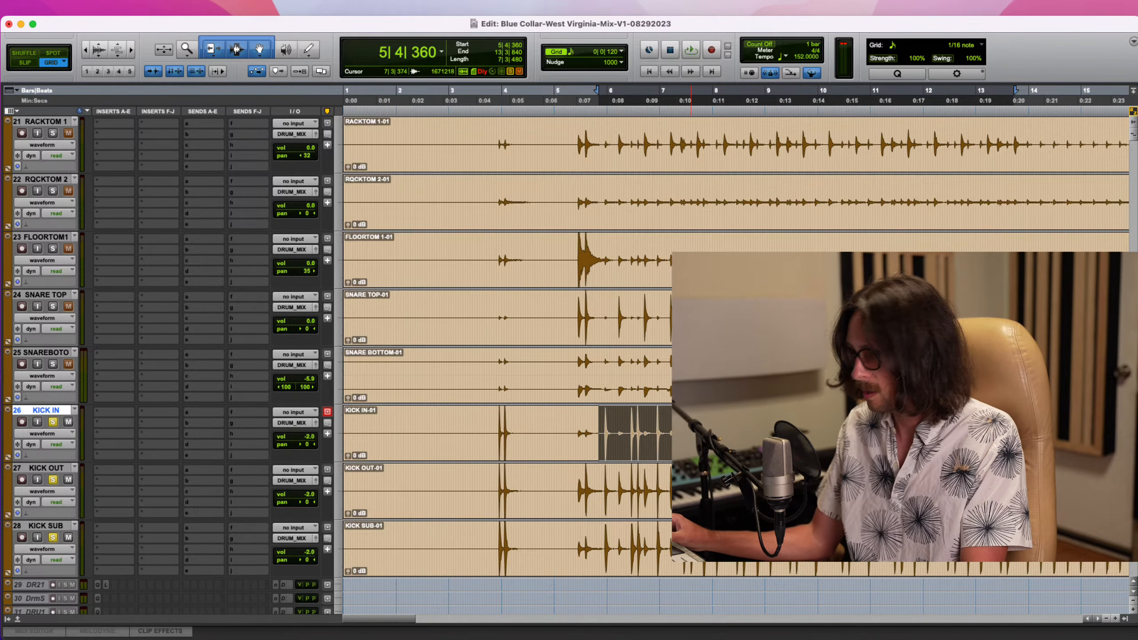
Insert Sound Radix Auto-Align 2 (mono) on the KICK IN track and copy it to KICK OUT and KICK SUB
{"action": "left_click", "coordinate": [114, 416]}
{"action": "mouse_move", "coordinate": [134, 413]}
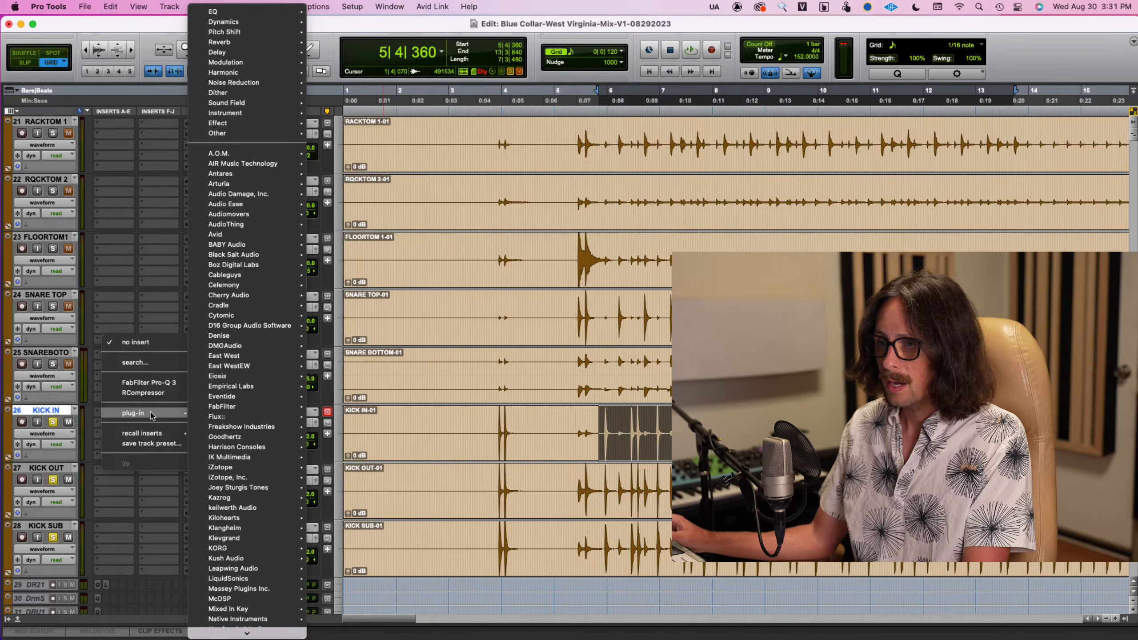
{"action": "scroll", "coordinate": [237, 414], "scroll_direction": "down", "scroll_amount": 5}
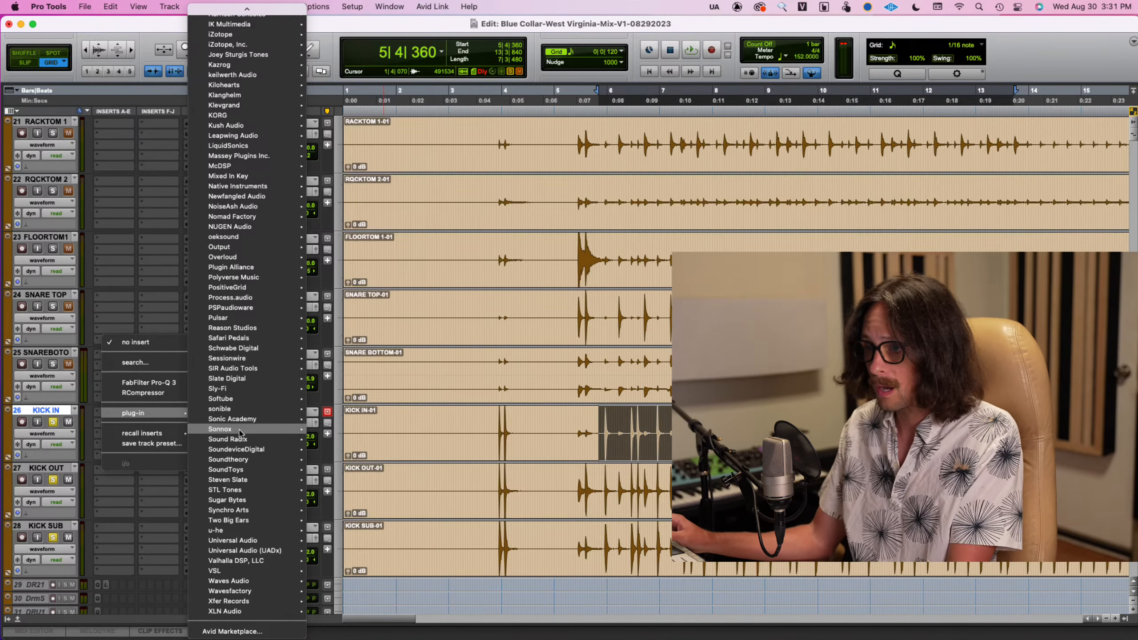
{"action": "mouse_move", "coordinate": [244, 439]}
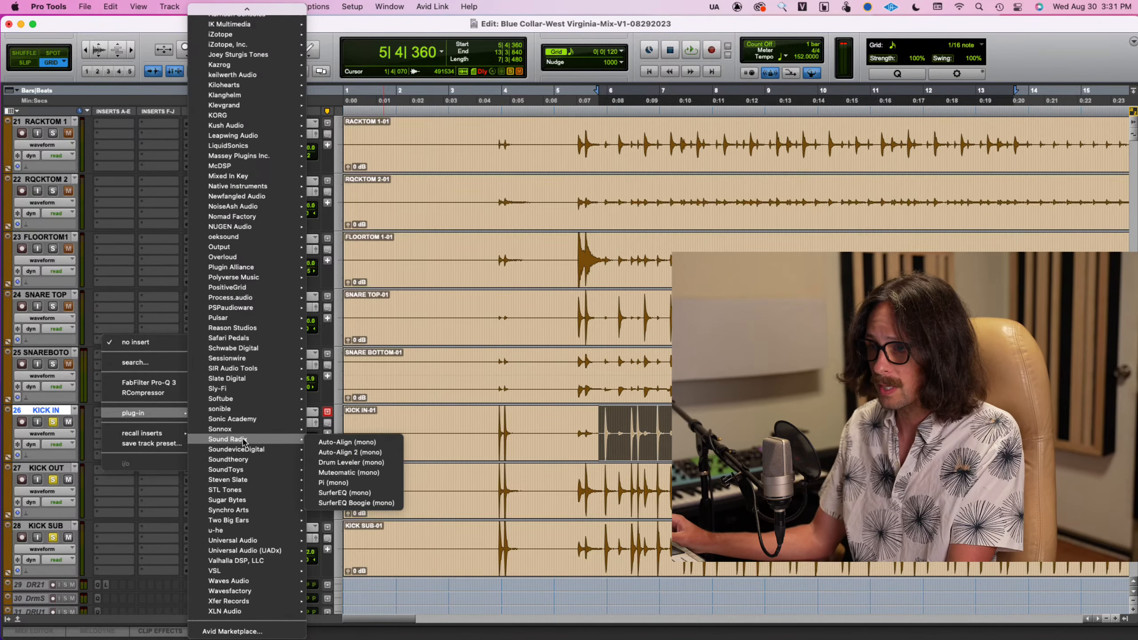
{"action": "left_click", "coordinate": [368, 454]}
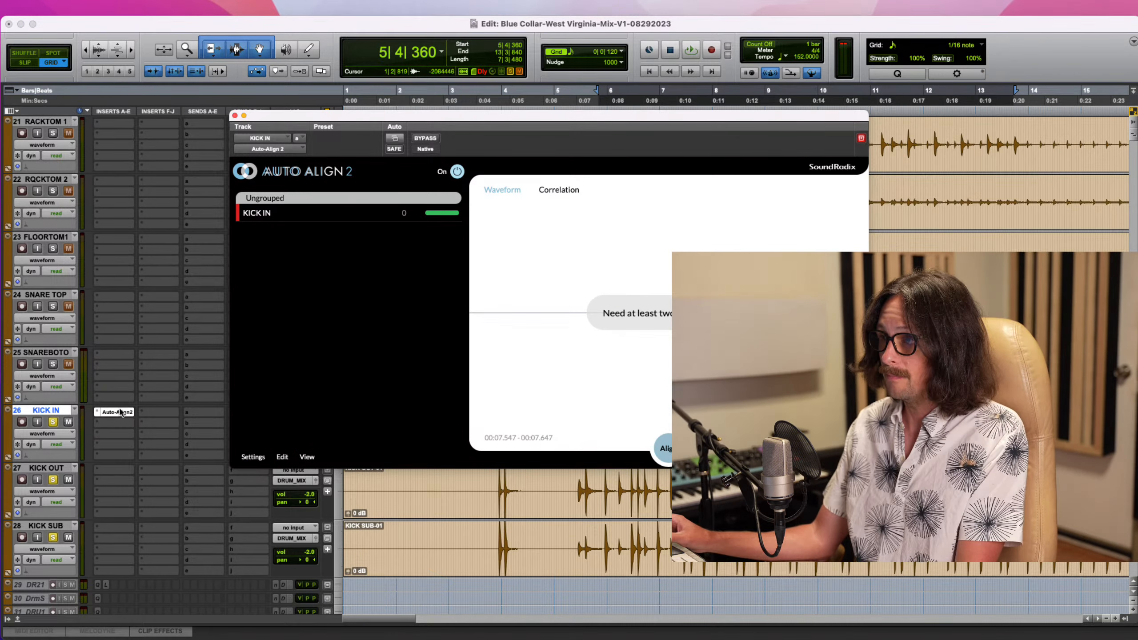
{"action": "left_click_drag", "start_coordinate": [120, 413], "coordinate": [116, 528]}
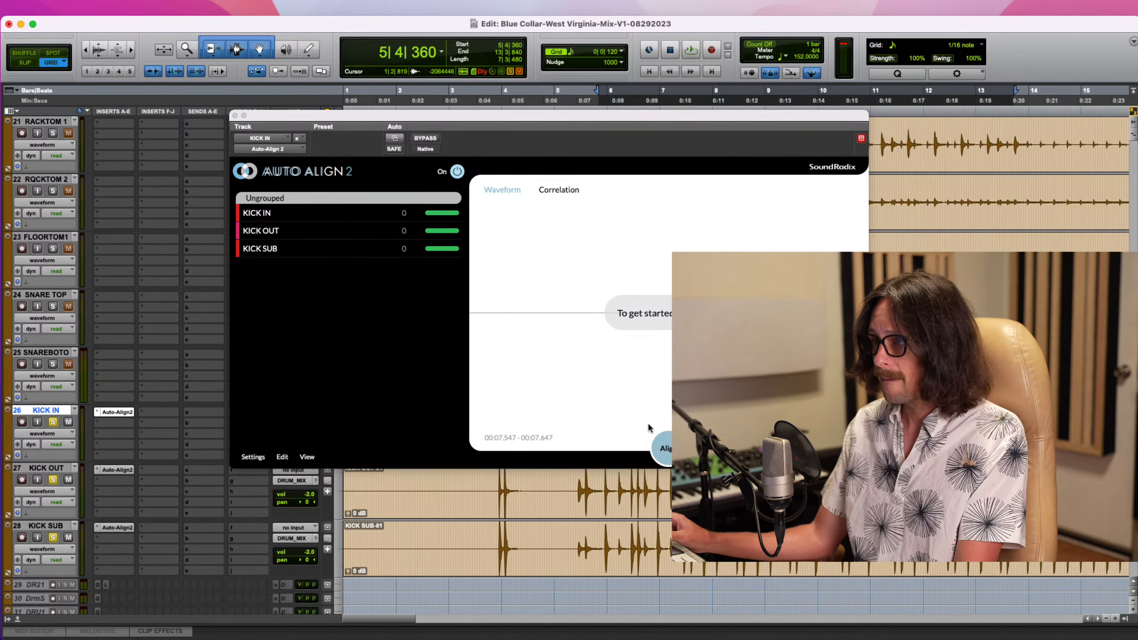
Capture the playing kick tracks in Auto-Align 2 and continue with the alignment despite the short capture
{"action": "left_click", "coordinate": [321, 219]}
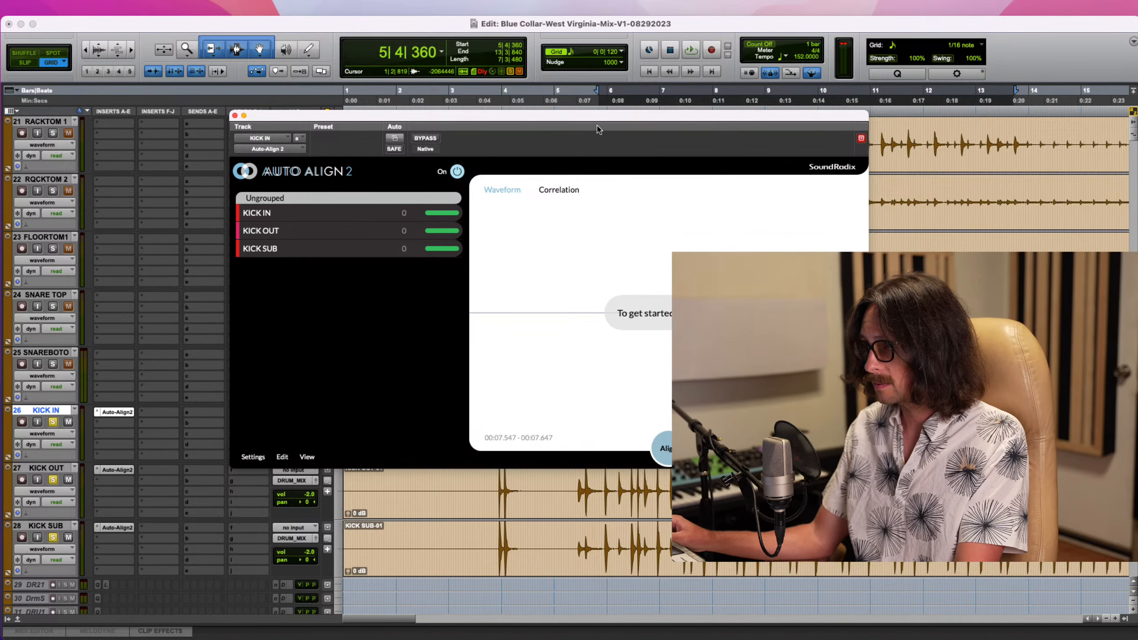
{"action": "left_click_drag", "start_coordinate": [597, 129], "coordinate": [636, 205]}
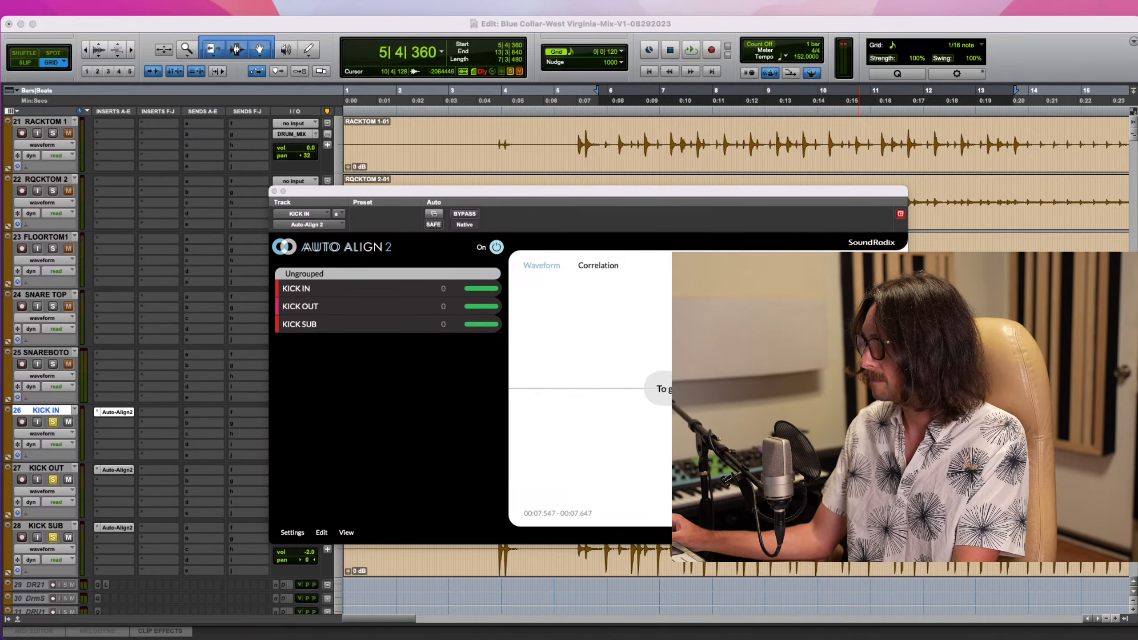
{"action": "key", "text": "space"}
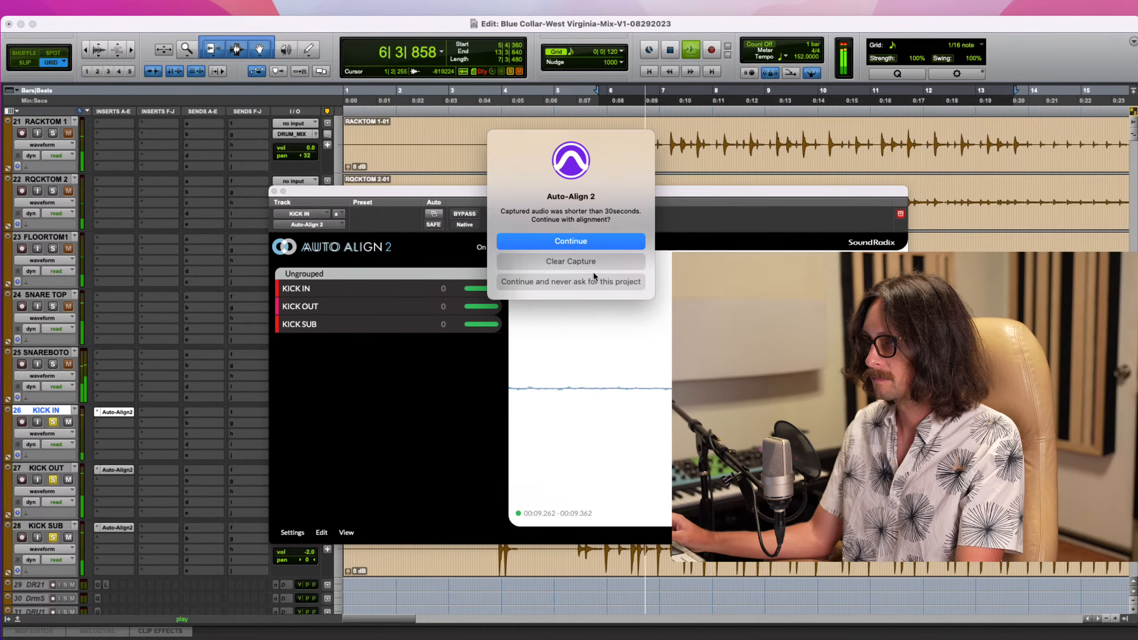
{"action": "left_click", "coordinate": [589, 243]}
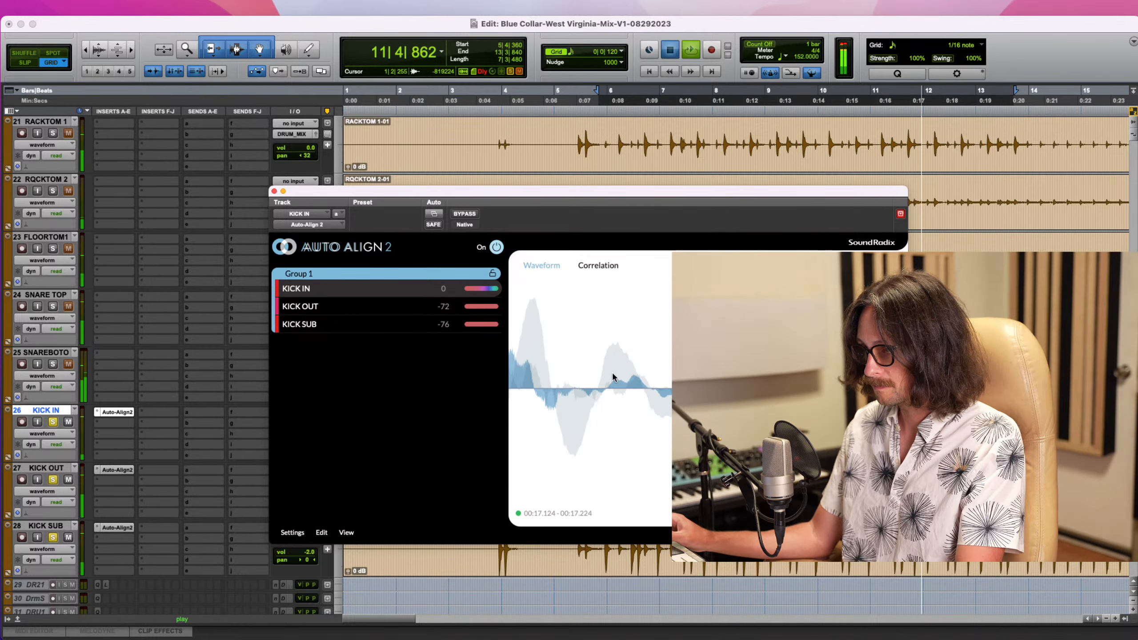
{"action": "key", "text": "space"}
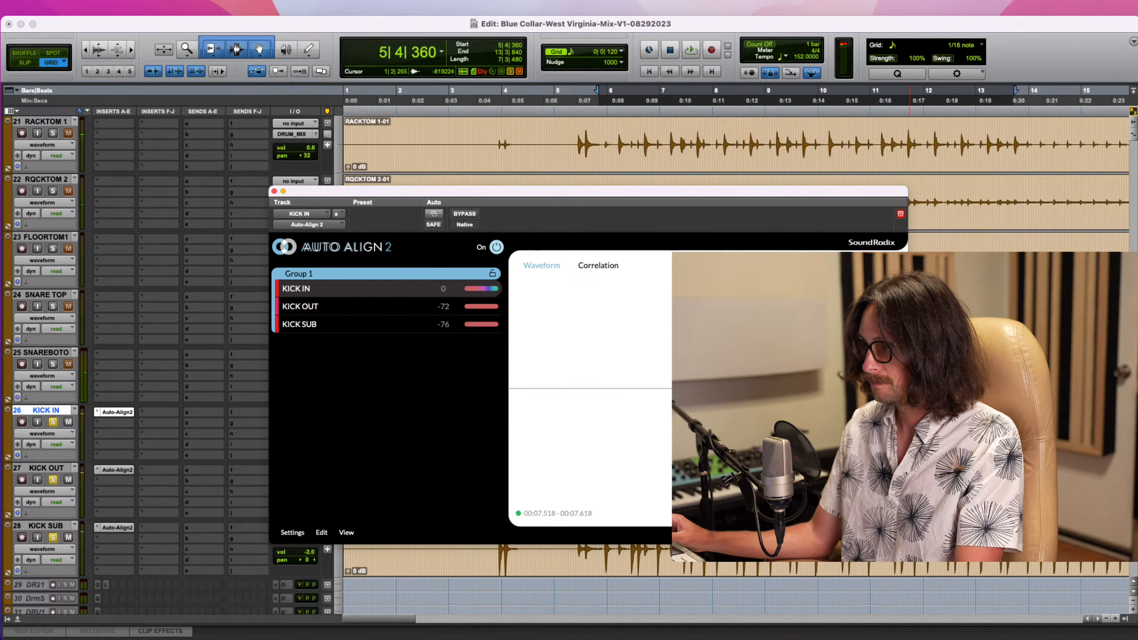
Close the Auto-Align 2 window and audition the aligned kick tracks in different solo combinations, ending with all three soloed
{"action": "key", "text": "space"}
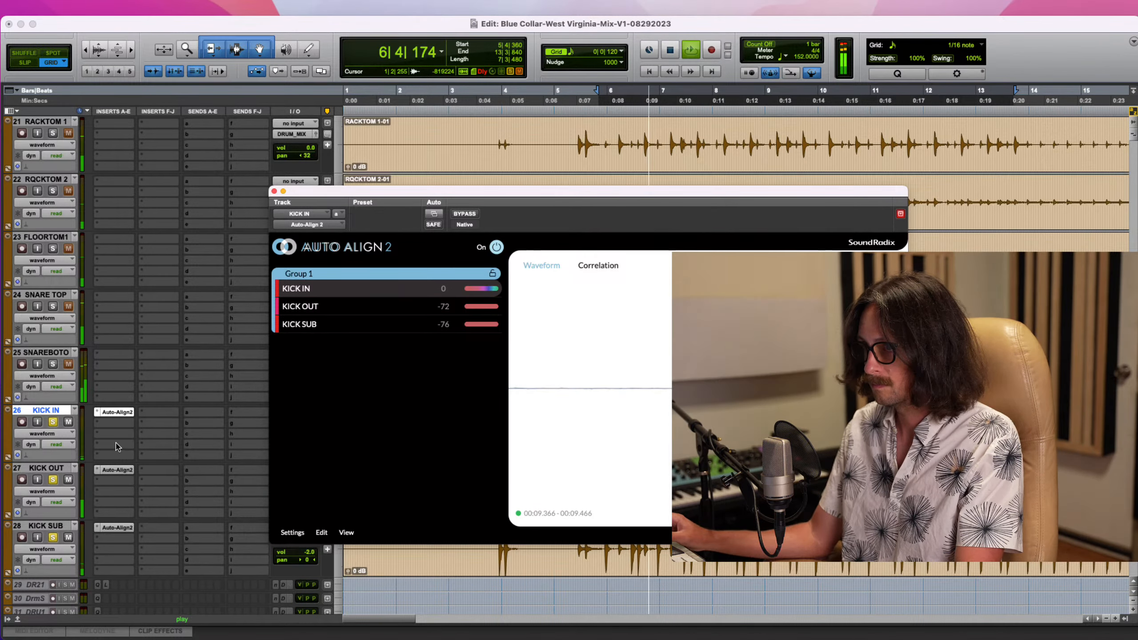
{"action": "left_click", "coordinate": [274, 192]}
{"action": "key", "text": "space"}
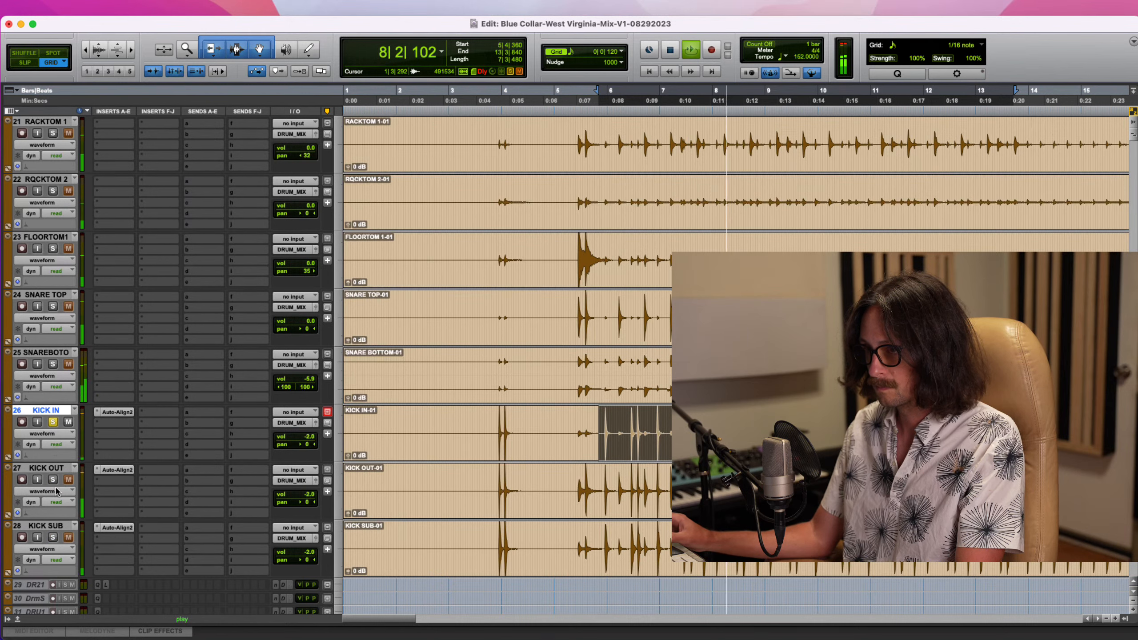
{"action": "left_click", "coordinate": [53, 480]}
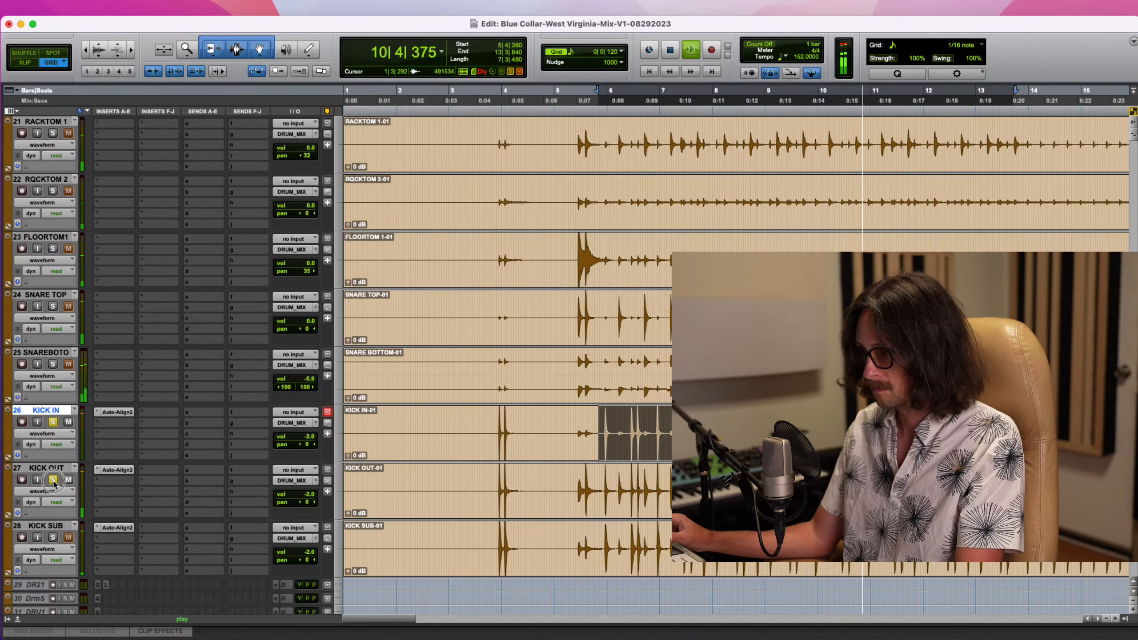
{"action": "left_click", "coordinate": [53, 480]}
{"action": "left_click", "coordinate": [53, 537]}
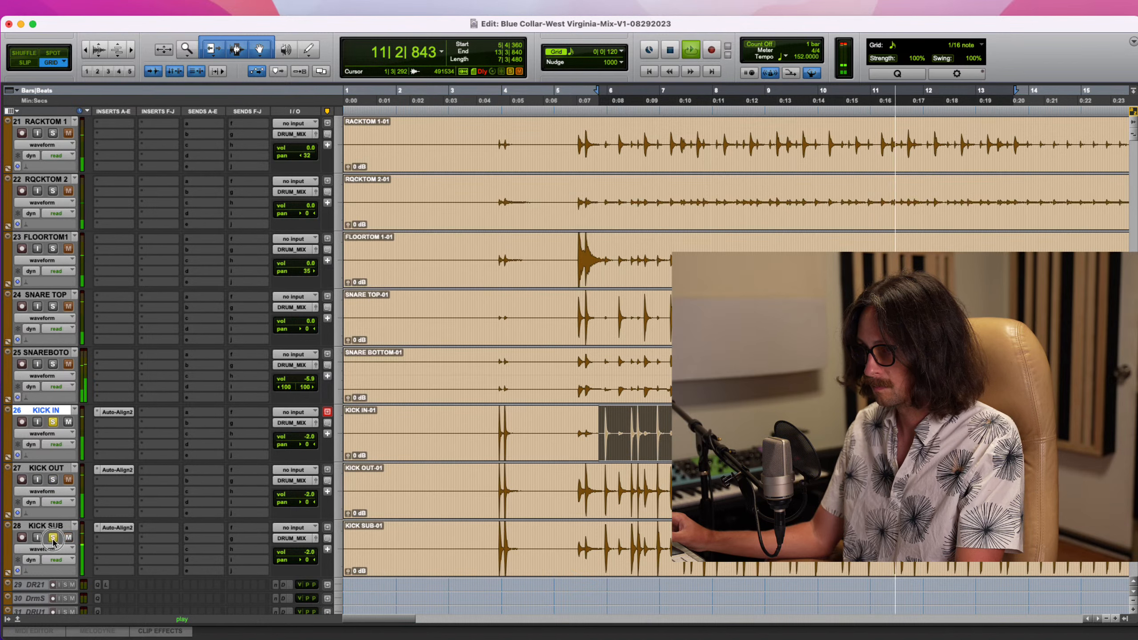
{"action": "left_click", "coordinate": [53, 481]}
{"action": "left_click", "coordinate": [53, 422]}
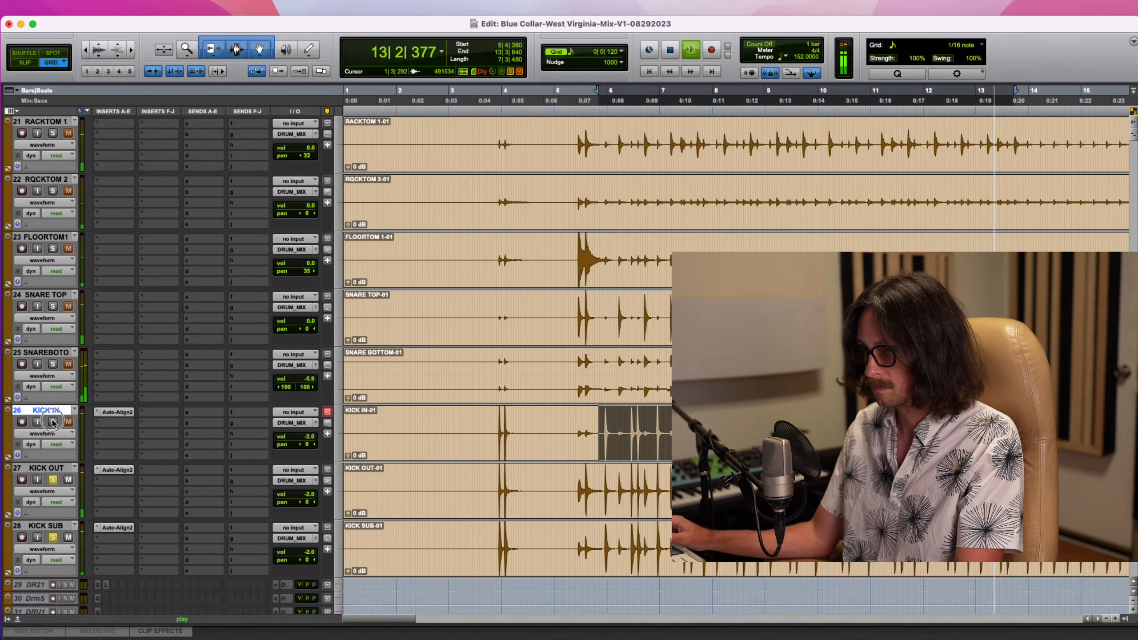
{"action": "key", "text": "space"}
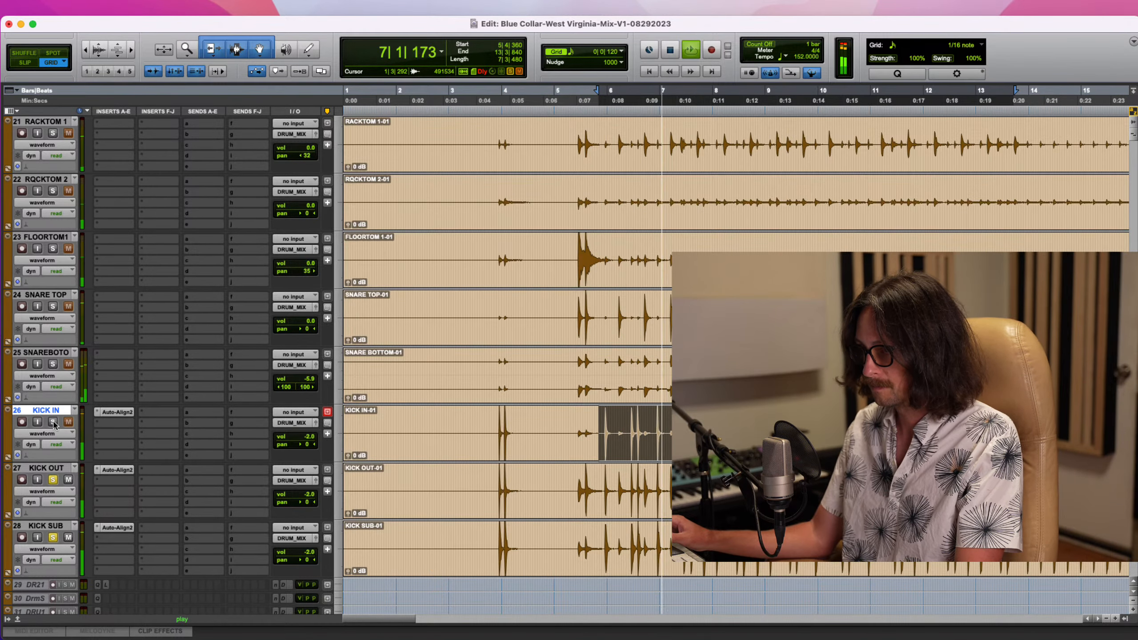
{"action": "left_click", "coordinate": [53, 422]}
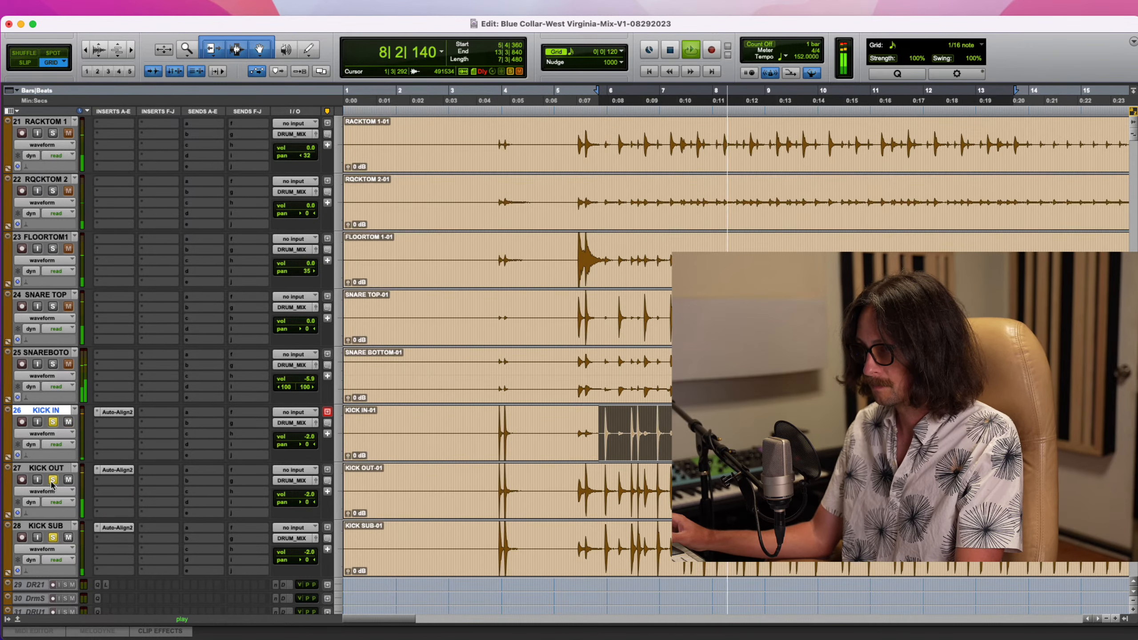
Bypass Auto-Align 2 on KICK IN, KICK OUT and KICK SUB and replay the selected range
{"action": "left_click", "coordinate": [117, 412], "text": "super"}
{"action": "left_click", "coordinate": [118, 470], "text": "super"}
{"action": "left_click", "coordinate": [117, 528], "text": "super"}
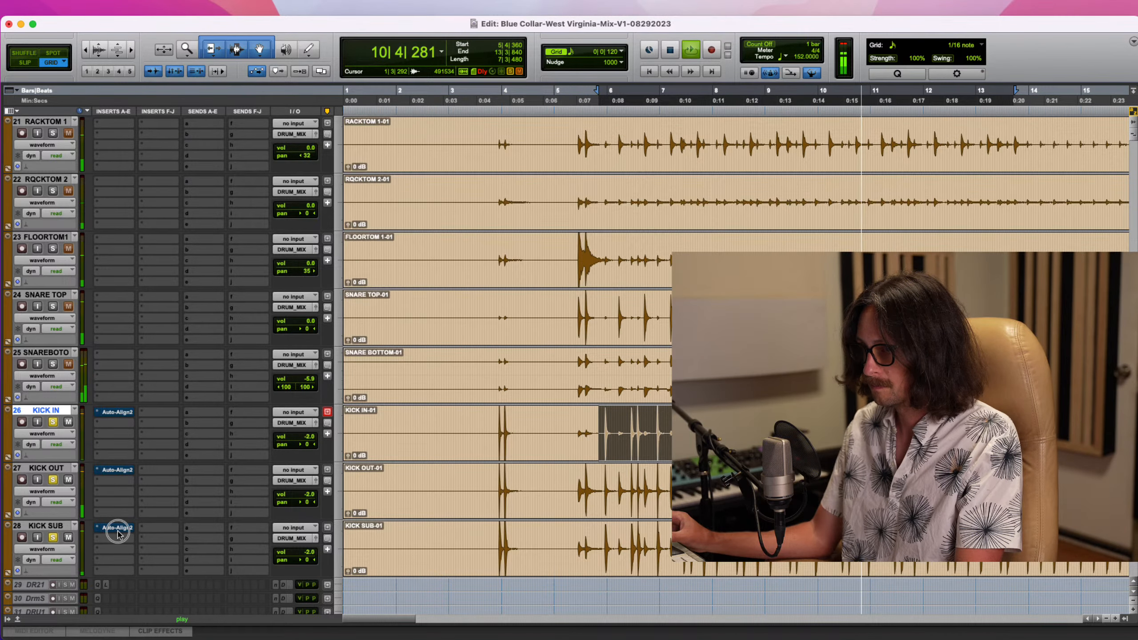
{"action": "key", "text": "space"}
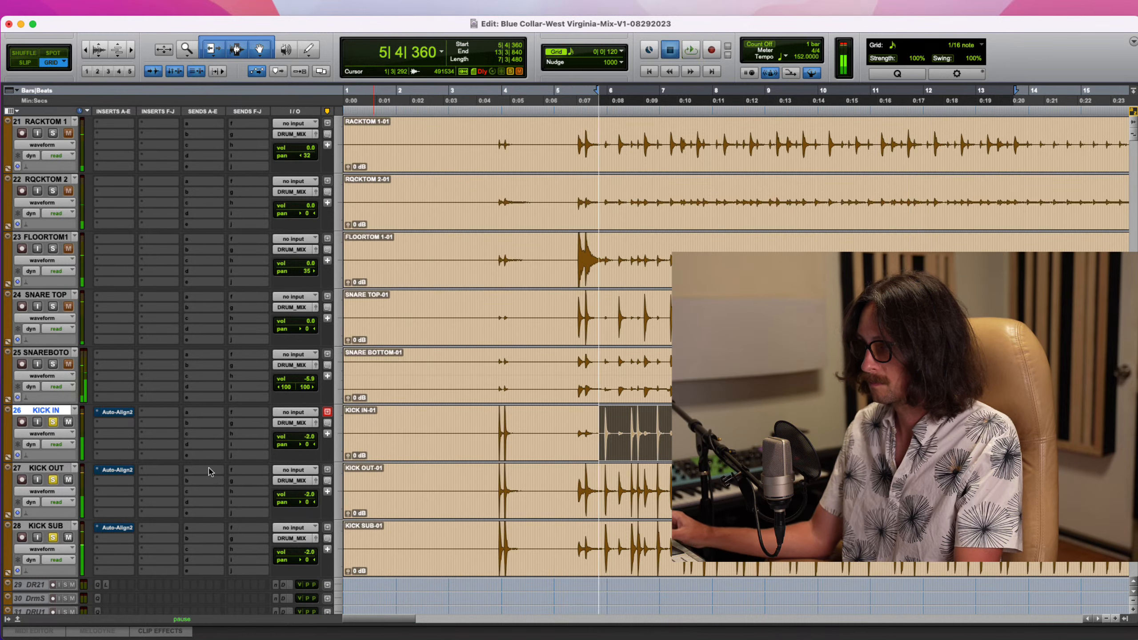
{"action": "key", "text": "space"}
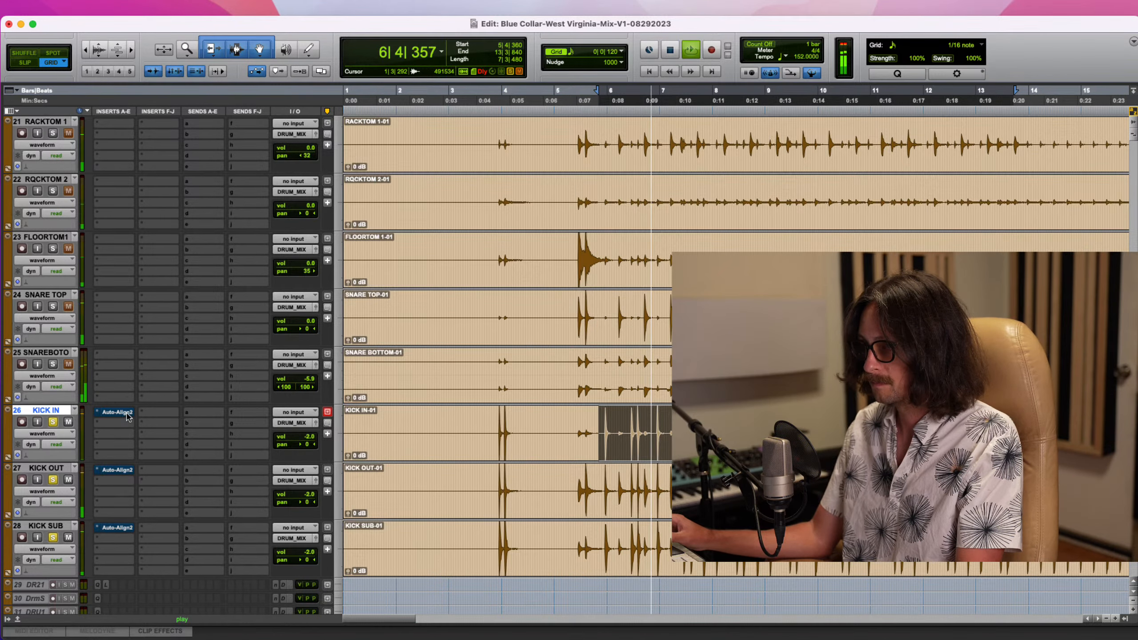
Select all three kick tracks and toggle their Auto-Align 2 bypass together during playback, leaving the plug-ins active
{"action": "left_click", "coordinate": [56, 526], "text": "shift"}
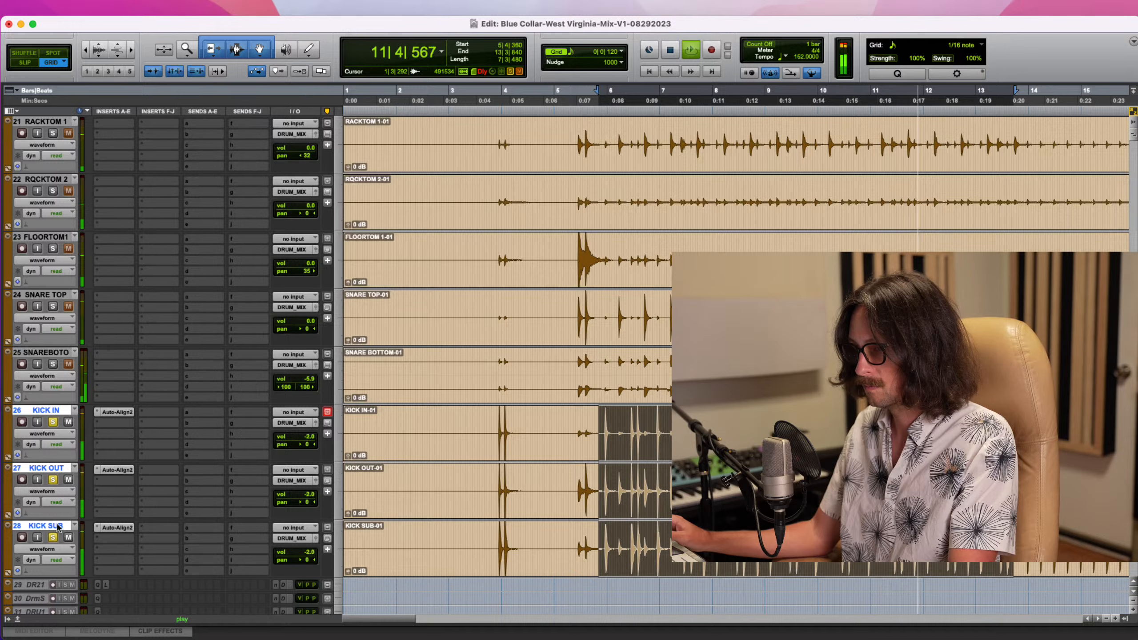
{"action": "key", "text": "shift+a"}
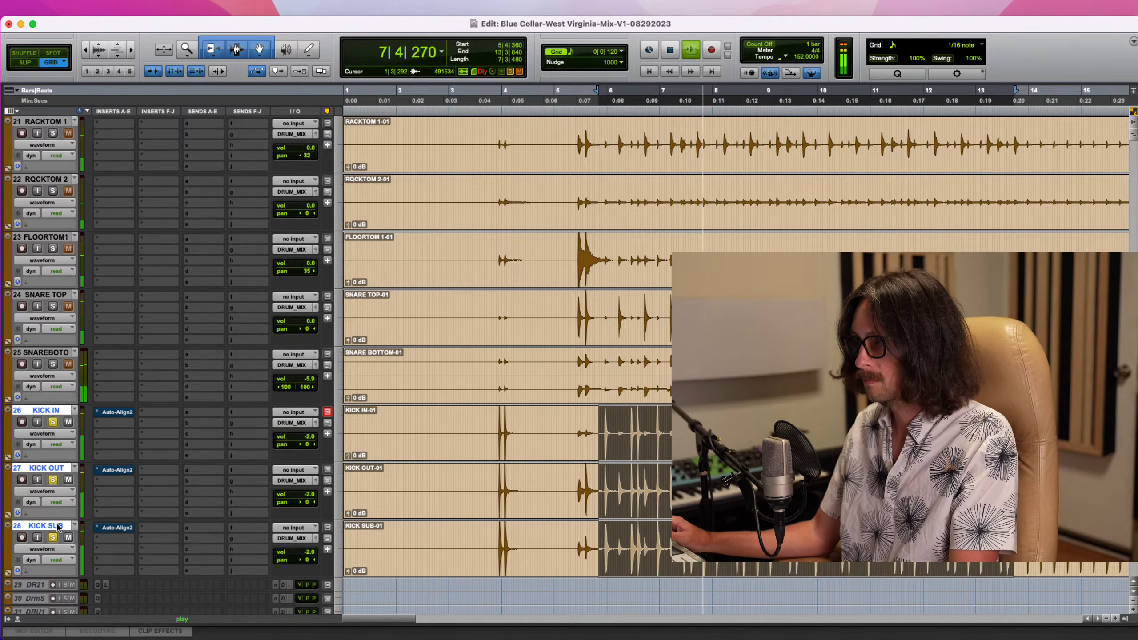
{"action": "key", "text": "shift+a"}
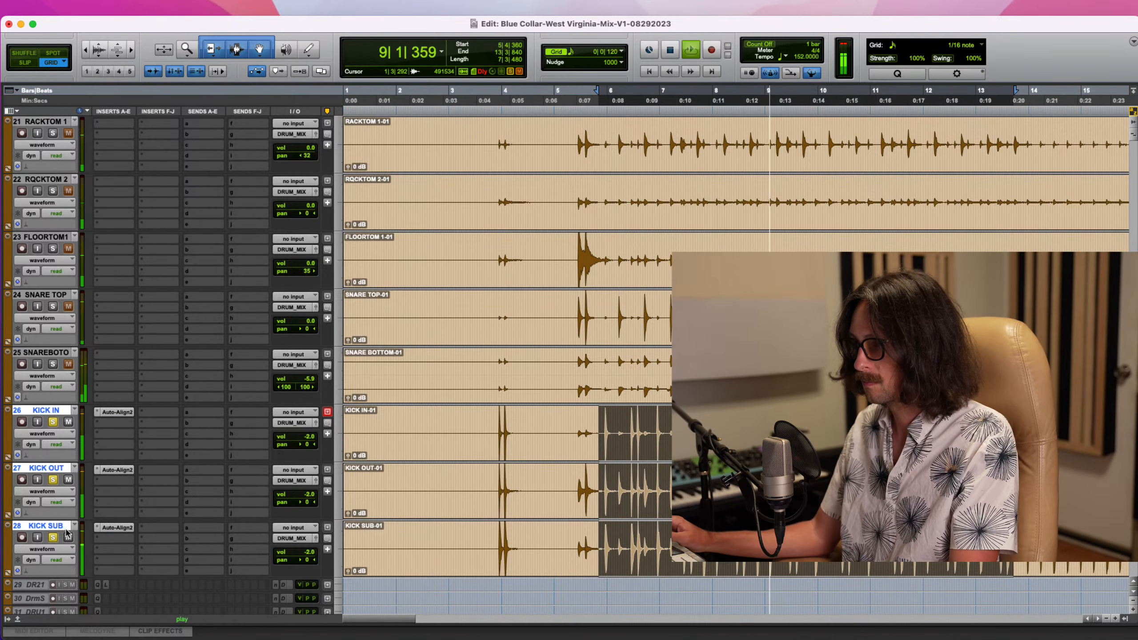
{"action": "key", "text": "space"}
{"action": "key", "text": "space"}
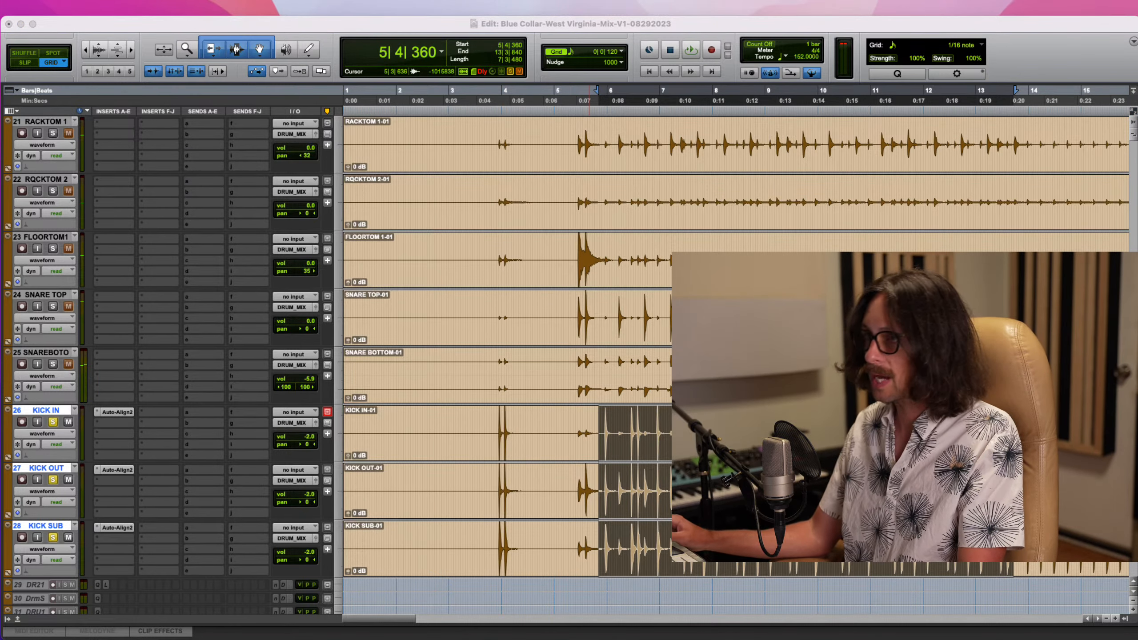
Show the full song length in the Edit window and select the entire KICK OUT clip
{"action": "key", "text": "super+Tab"}
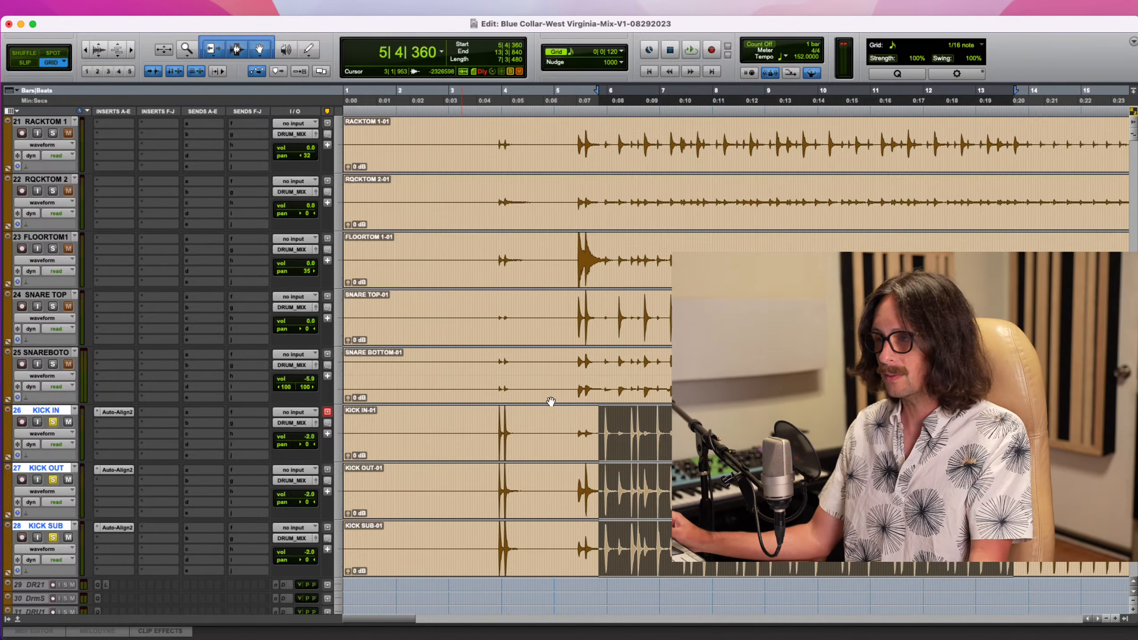
{"action": "key", "text": "alt+a"}
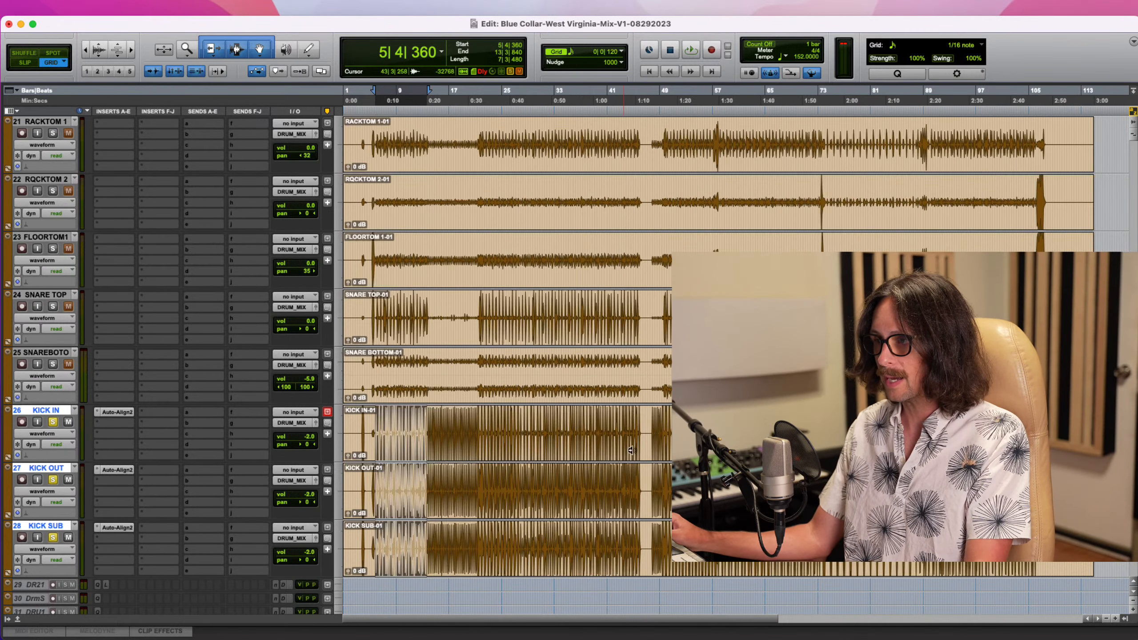
{"action": "double_click", "coordinate": [531, 454]}
{"action": "double_click", "coordinate": [528, 485]}
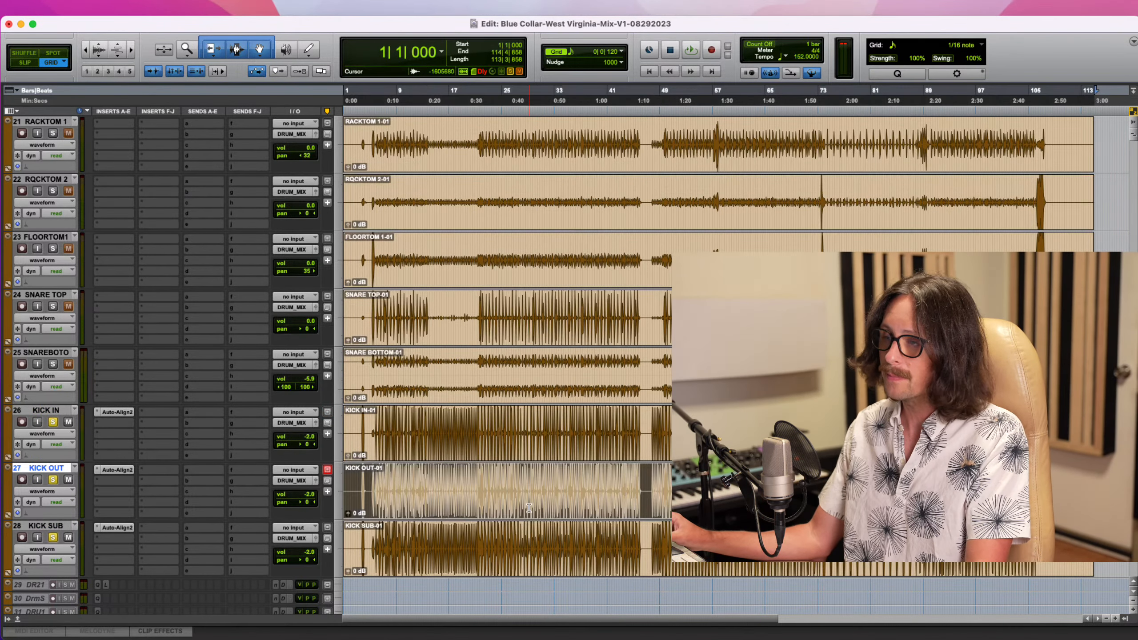
Commit the KICK OUT track offline with consolidated clips, copying sends and group assignments and making the source track hidden and inactive
{"action": "right_click", "coordinate": [540, 511]}
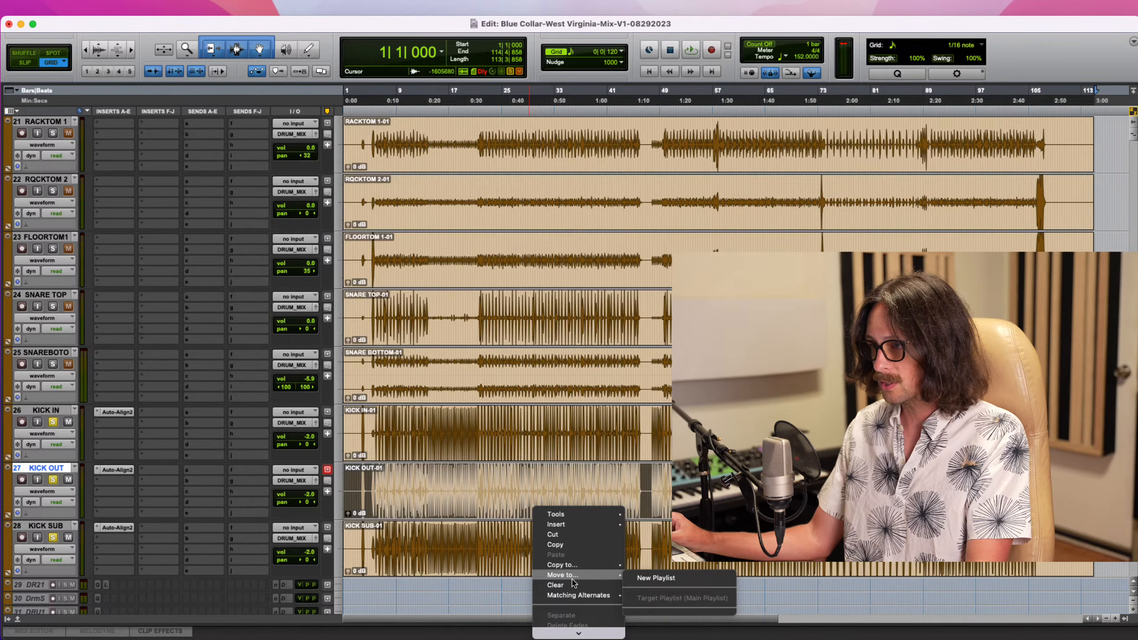
{"action": "left_click", "coordinate": [396, 480]}
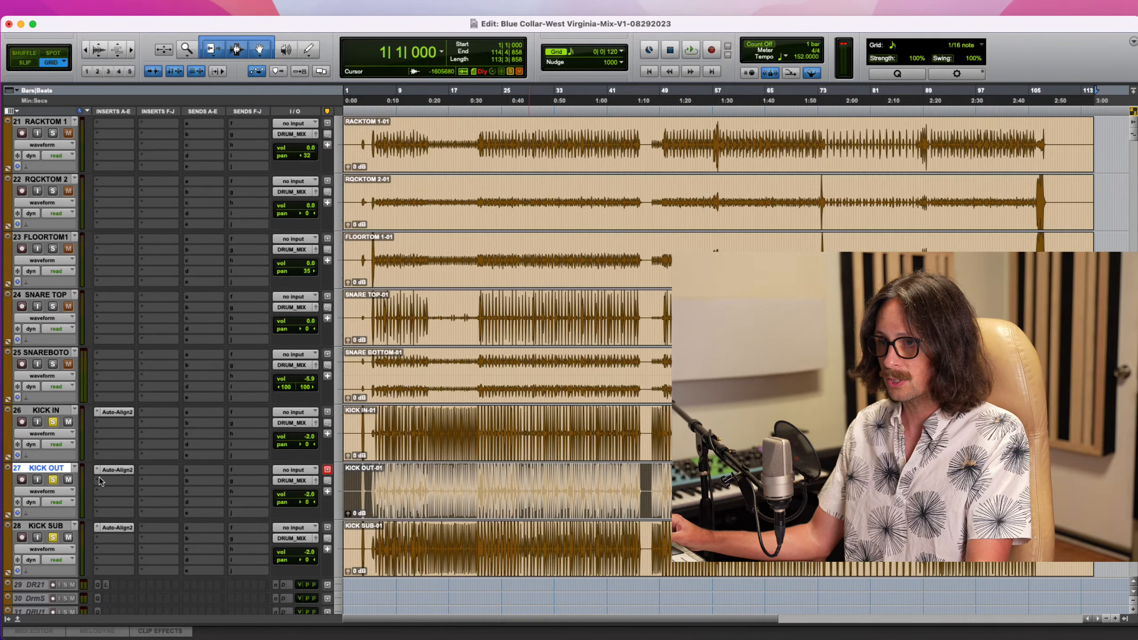
{"action": "right_click", "coordinate": [52, 468]}
{"action": "scroll", "coordinate": [112, 594], "scroll_direction": "down", "scroll_amount": 3}
{"action": "left_click", "coordinate": [82, 489]}
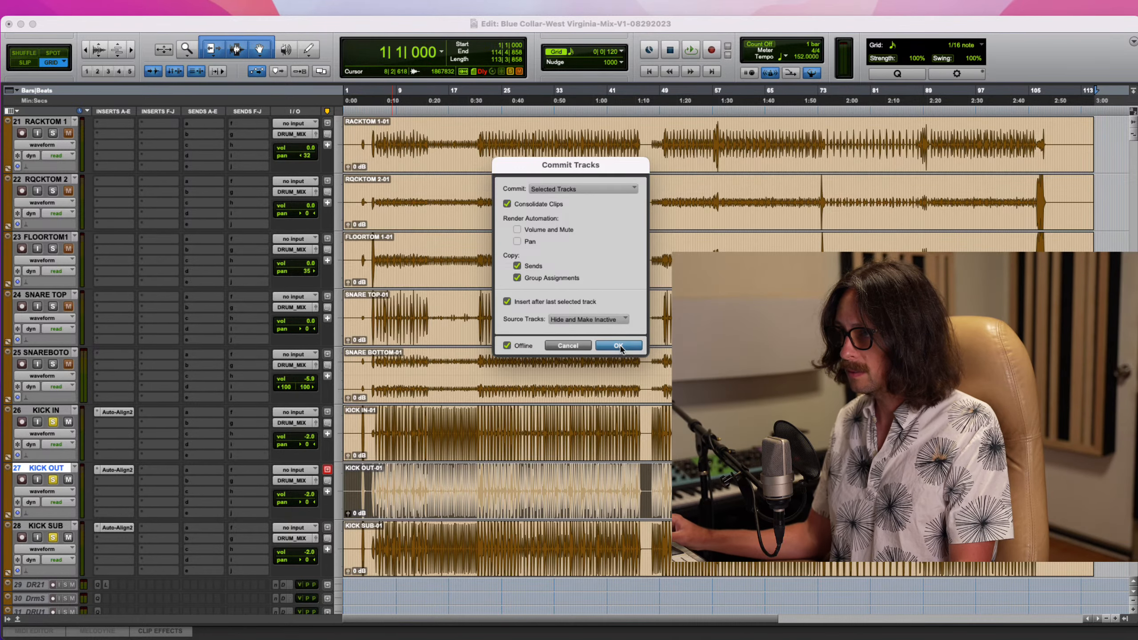
{"action": "left_click", "coordinate": [620, 350]}
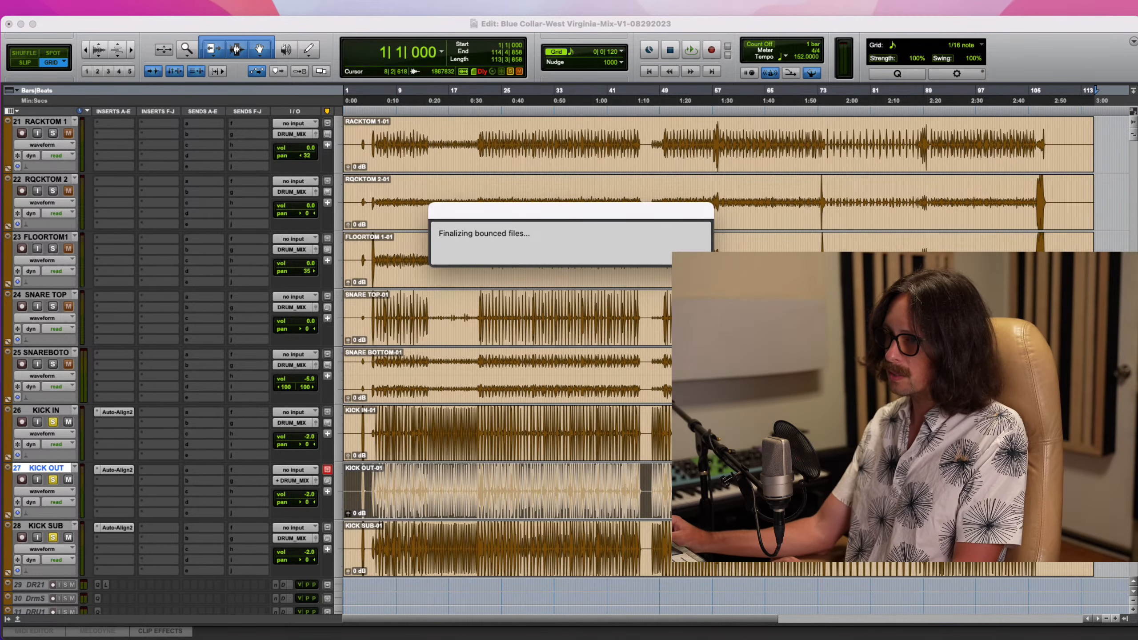
Commit the KICK SUB track offline with the same settings, hiding its source track and making it inactive
{"action": "left_click", "coordinate": [46, 526]}
{"action": "right_click", "coordinate": [46, 526]}
{"action": "left_click", "coordinate": [82, 547]}
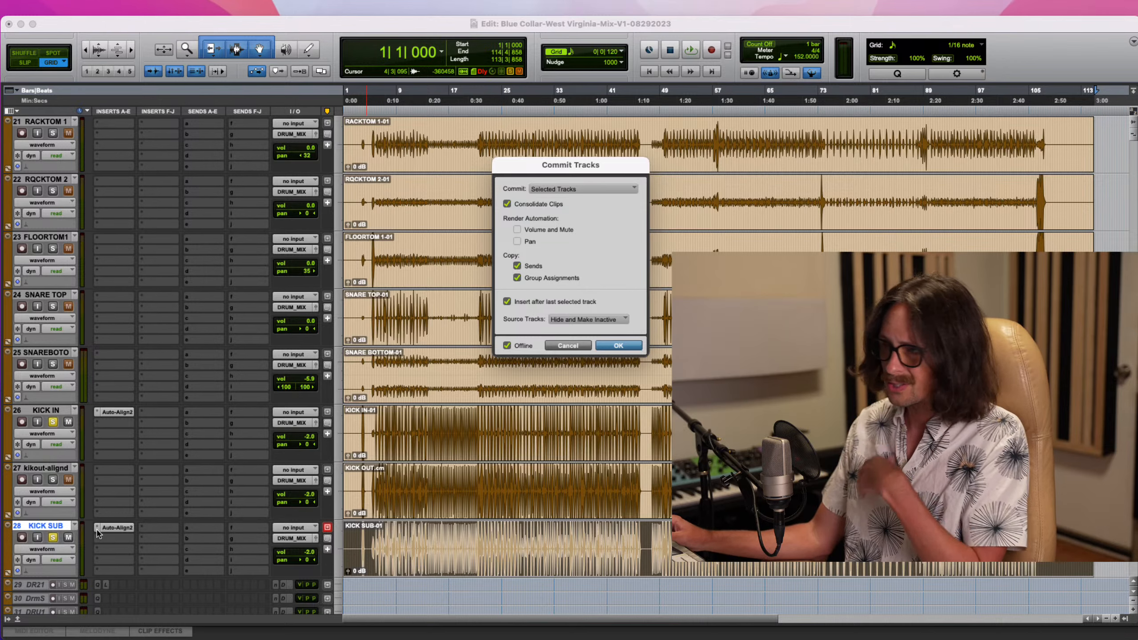
{"action": "left_click", "coordinate": [621, 343]}
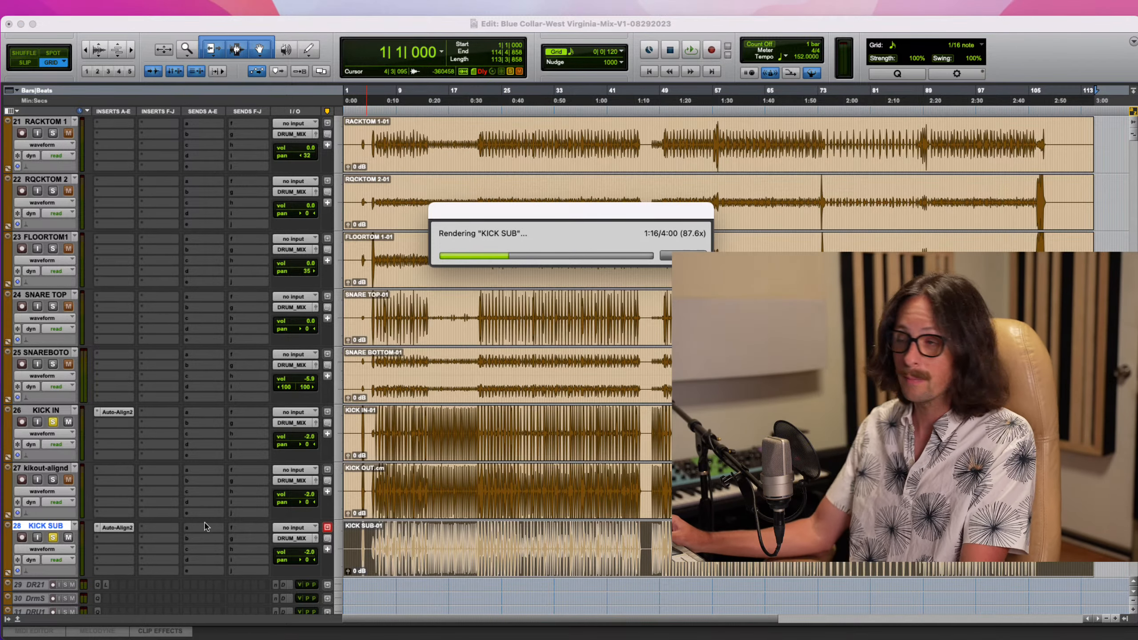
Commit the KICK IN track offline as well, with consolidated clips and its source track hidden and inactive
{"action": "left_click", "coordinate": [411, 432]}
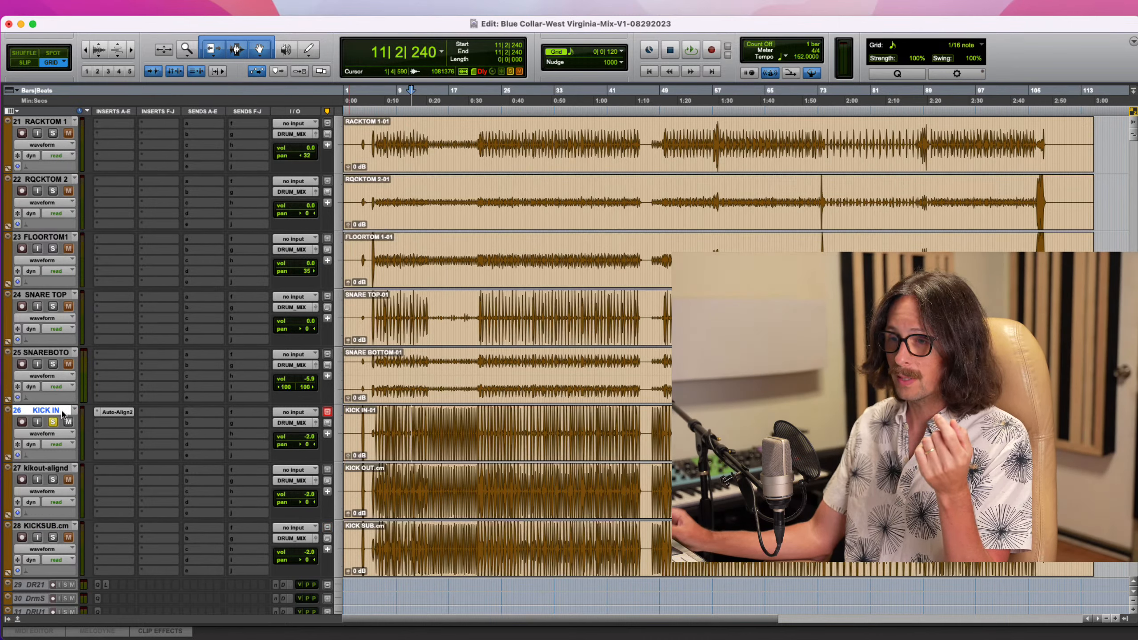
{"action": "right_click", "coordinate": [63, 412]}
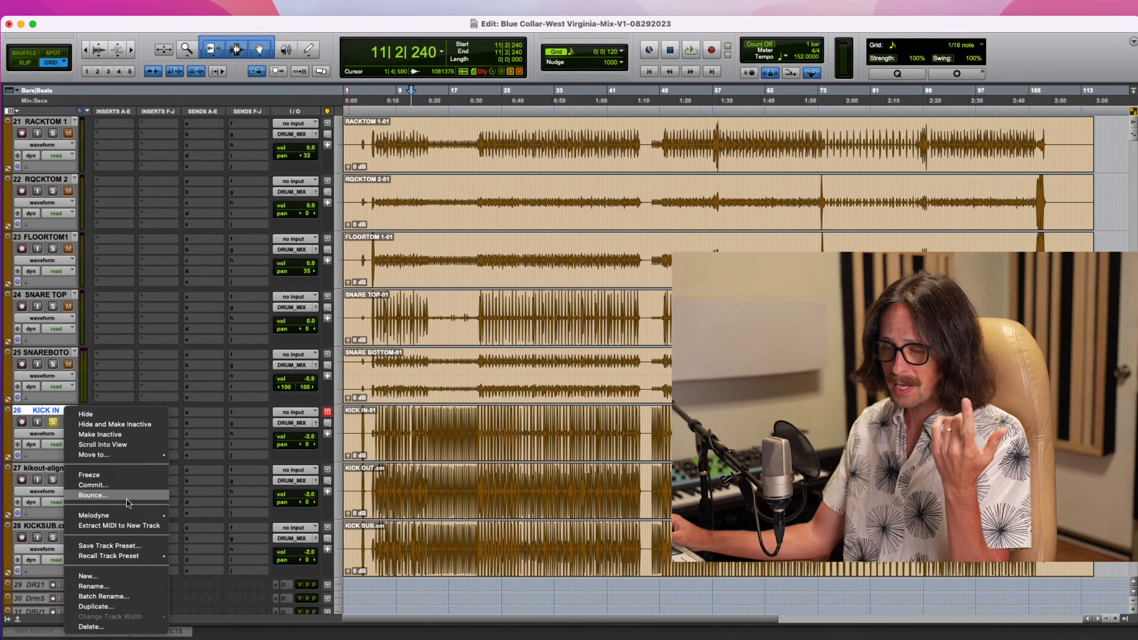
{"action": "left_click", "coordinate": [118, 485]}
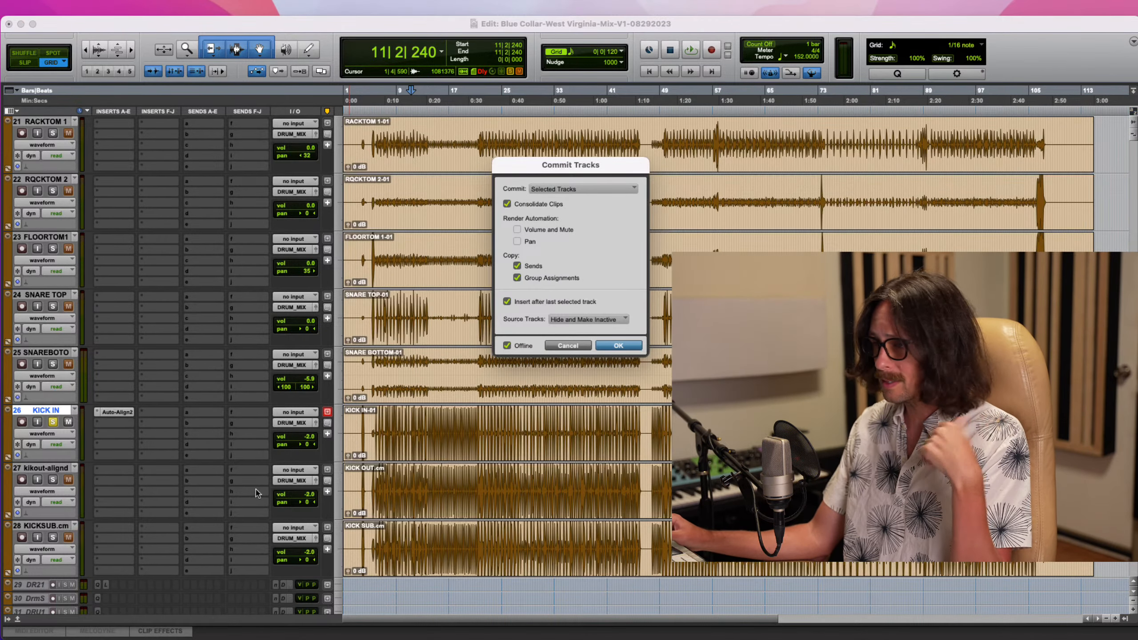
{"action": "left_click", "coordinate": [613, 345]}
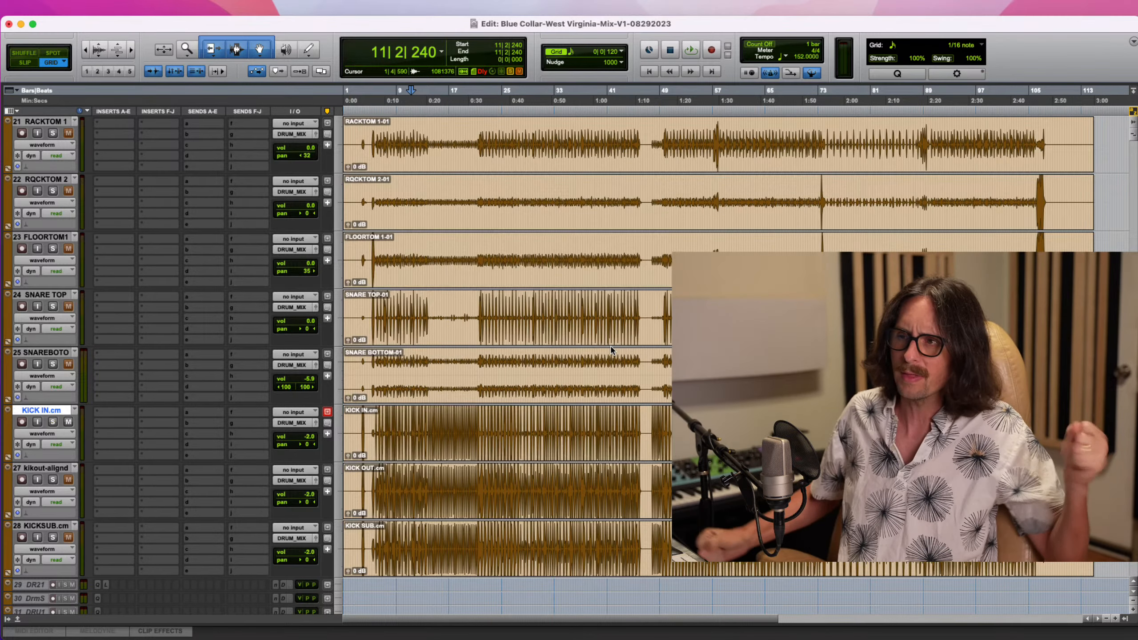
Examine the waveform alignment of the three committed kick tracks at close range around bars 5 and 6
{"action": "left_click", "coordinate": [383, 430]}
{"action": "key", "text": "super+bracketright"}
{"action": "key", "text": "super+bracketright"}
{"action": "key", "text": "super+bracketright"}
{"action": "key", "text": "super+bracketright"}
{"action": "scroll", "coordinate": [493, 358], "scroll_direction": "down", "scroll_amount": 3}
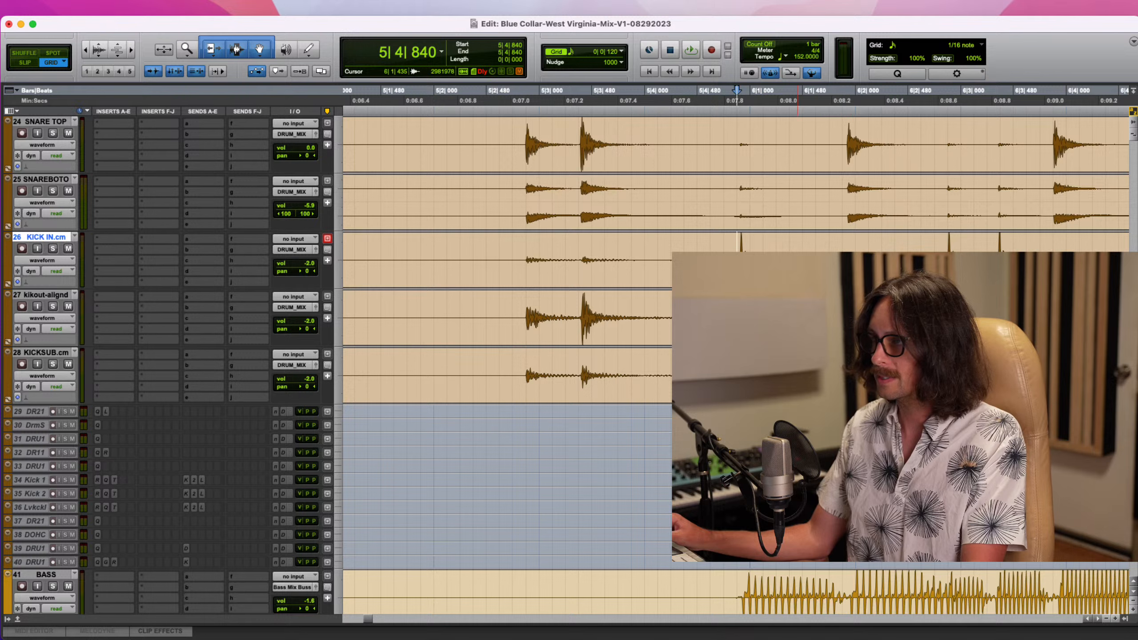
{"action": "key", "text": "super+bracketright"}
{"action": "key", "text": "super+bracketright"}
{"action": "key", "text": "super+bracketright"}
{"action": "key", "text": "super+bracketright"}
{"action": "key", "text": "super+bracketright"}
{"action": "key", "text": "super+bracketright"}
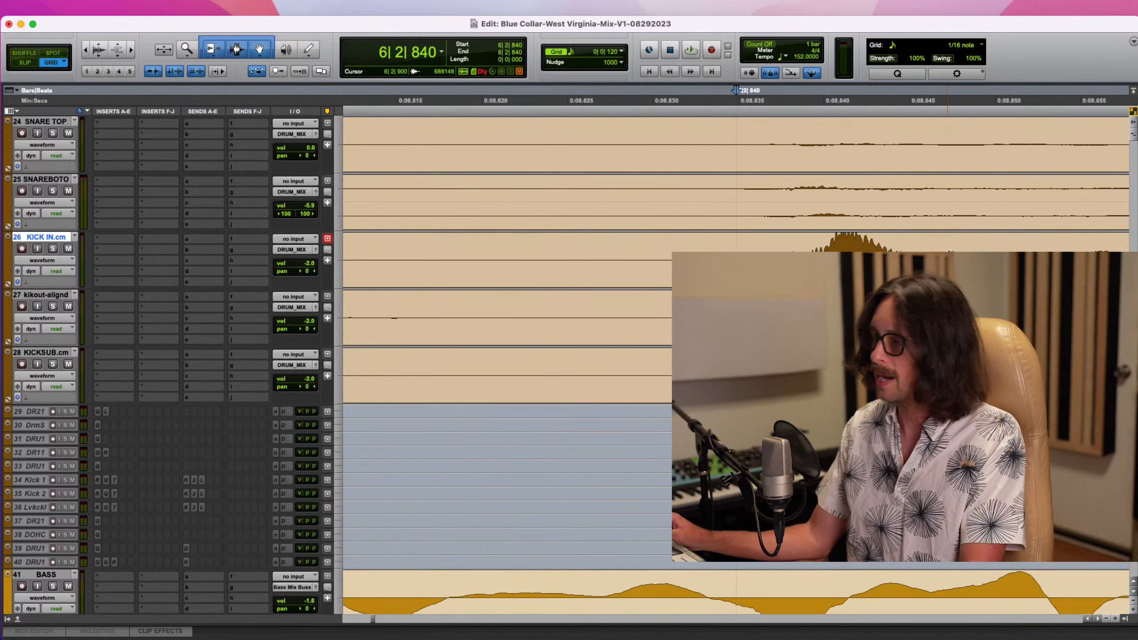
{"action": "key", "text": "super+bracketleft"}
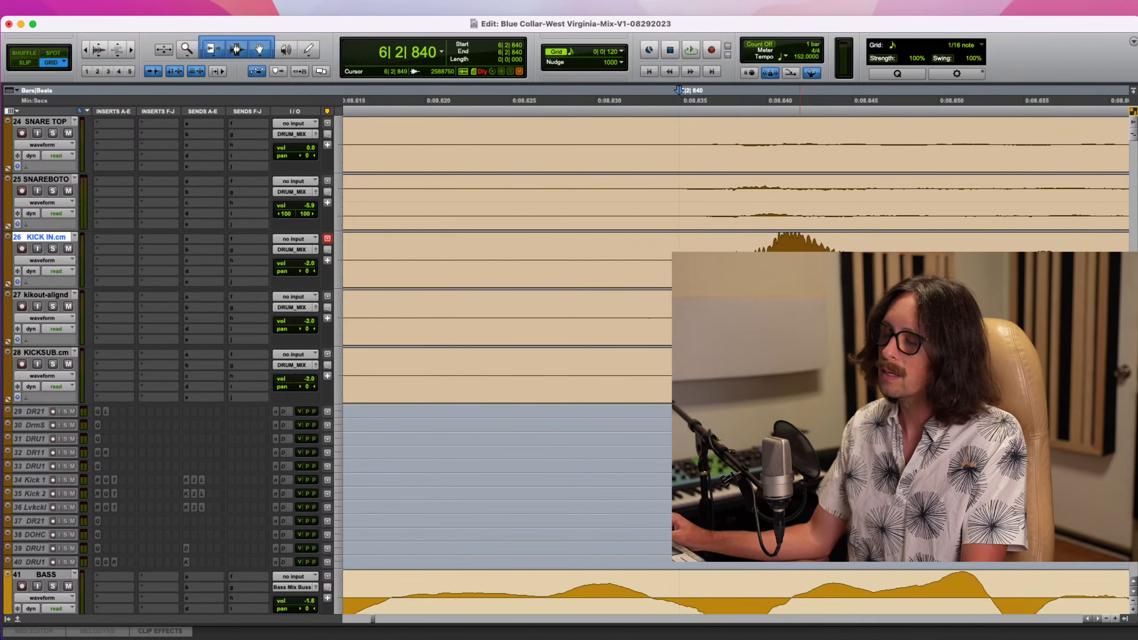
{"action": "key", "text": "super+bracketleft"}
{"action": "key", "text": "super+bracketleft"}
{"action": "key", "text": "super+bracketleft"}
{"action": "key", "text": "super+bracketleft"}
{"action": "key", "text": "super+bracketleft"}
{"action": "key", "text": "super+bracketleft"}
{"action": "key", "text": "super+bracketleft"}
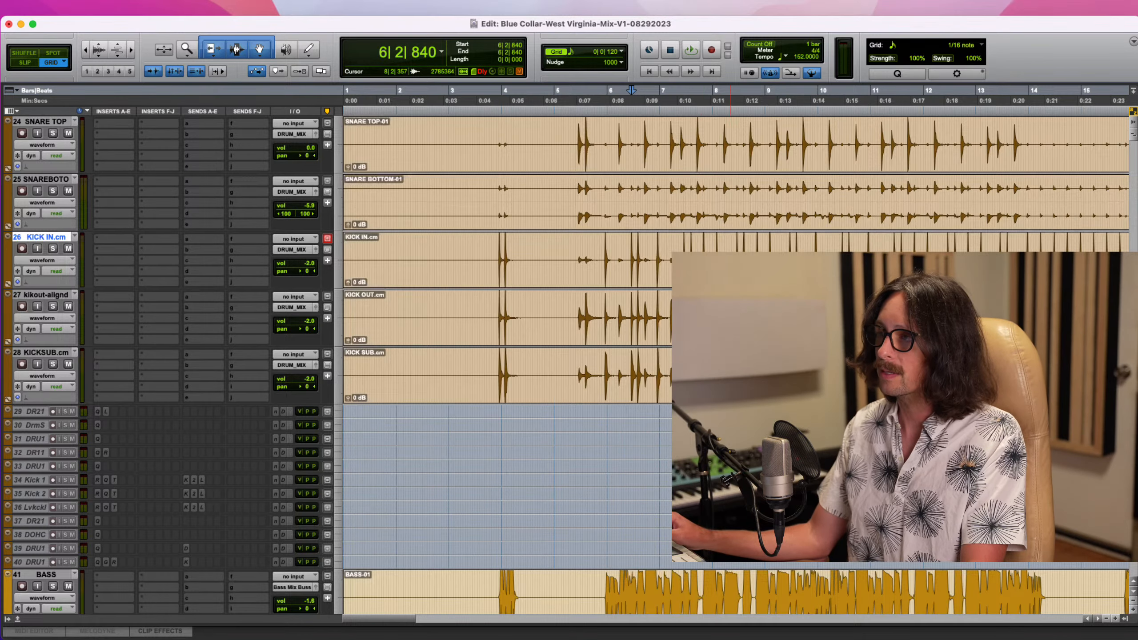
Solo the KICK IN.cm track and play it from 5|4|360
{"action": "left_click", "coordinate": [594, 274]}
{"action": "key", "text": "shift+s"}
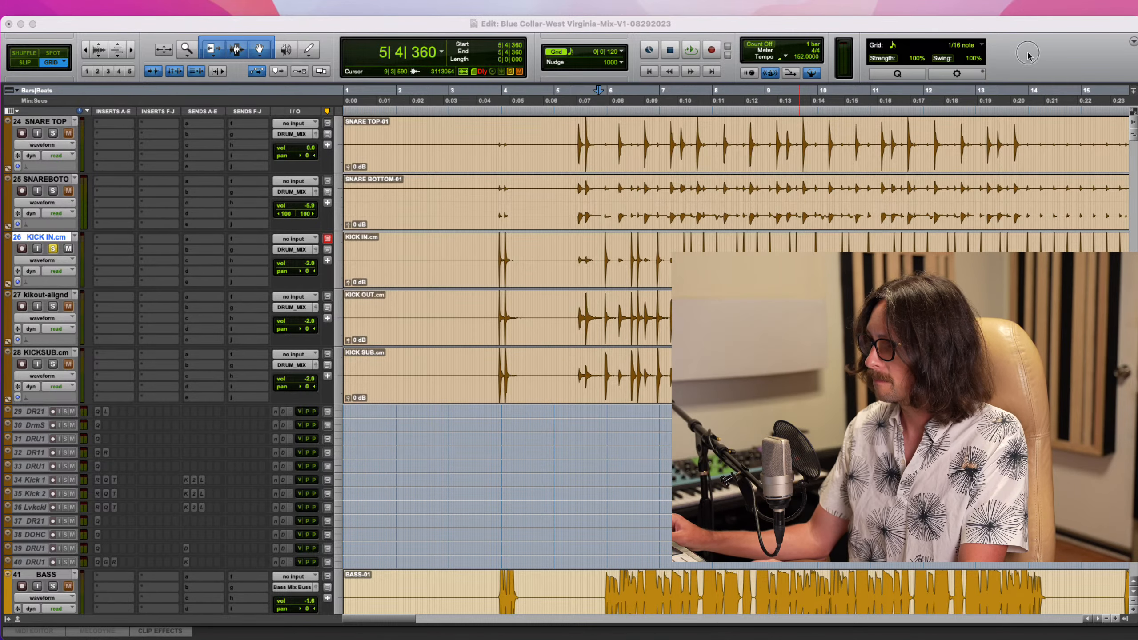
{"action": "left_click", "coordinate": [139, 245]}
{"action": "key", "text": "space"}
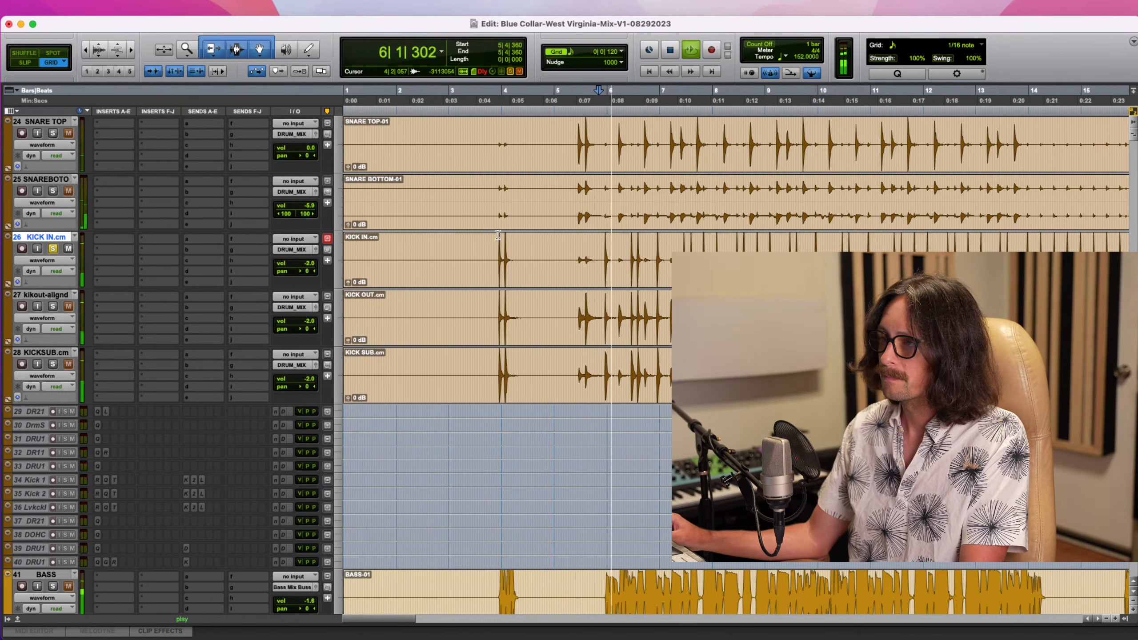
Stop playback and add FabFilter Pro-G (mono) to the first insert of KICK IN.cm by searching for "pro g"
{"action": "left_click", "coordinate": [114, 237]}
{"action": "key", "text": "space"}
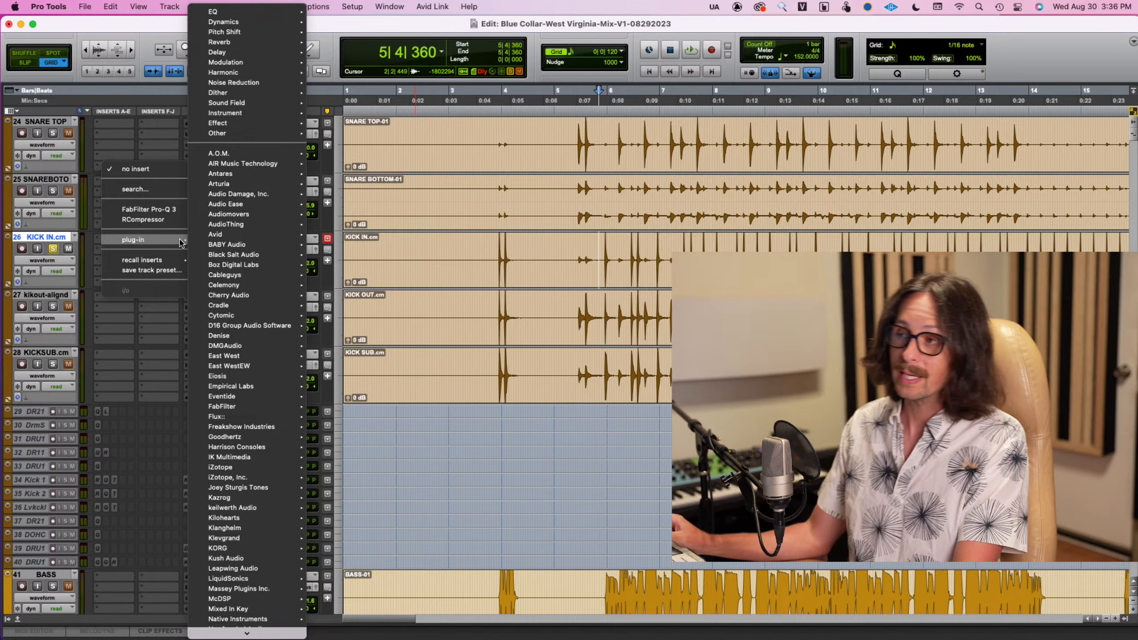
{"action": "key", "text": "Escape"}
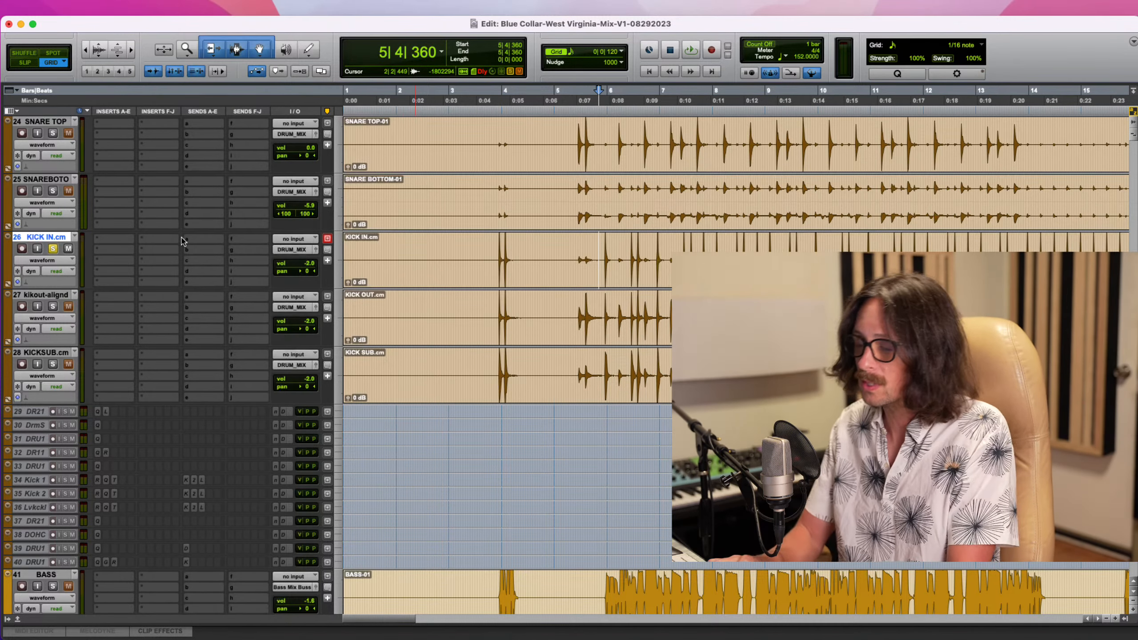
{"action": "left_click", "coordinate": [181, 241]}
{"action": "type", "text": "p"}
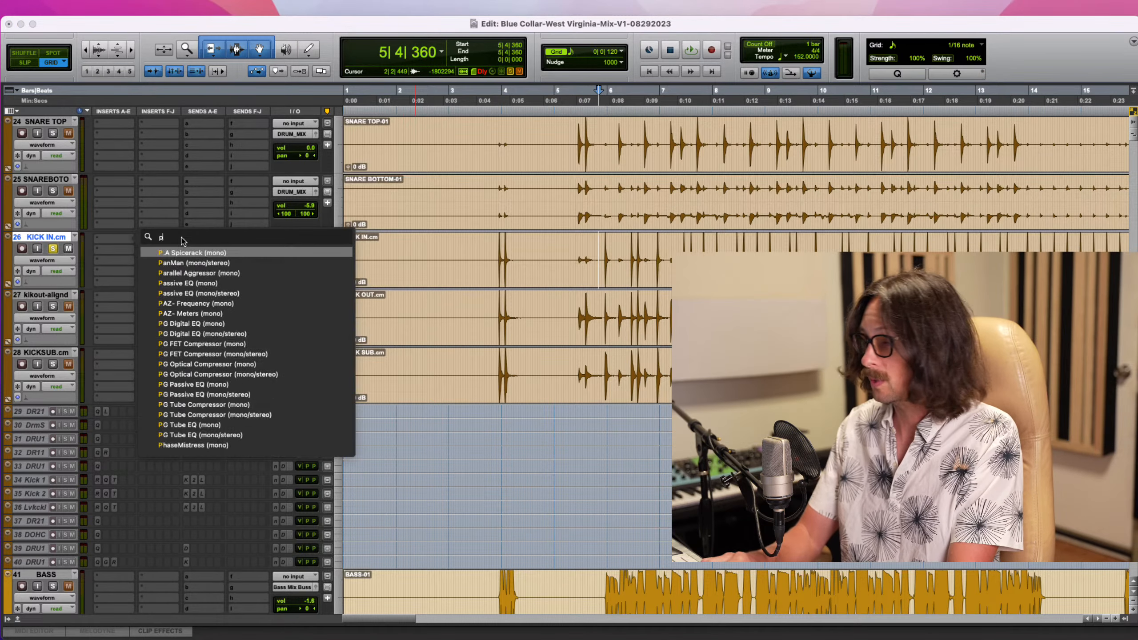
{"action": "type", "text": "ro g"}
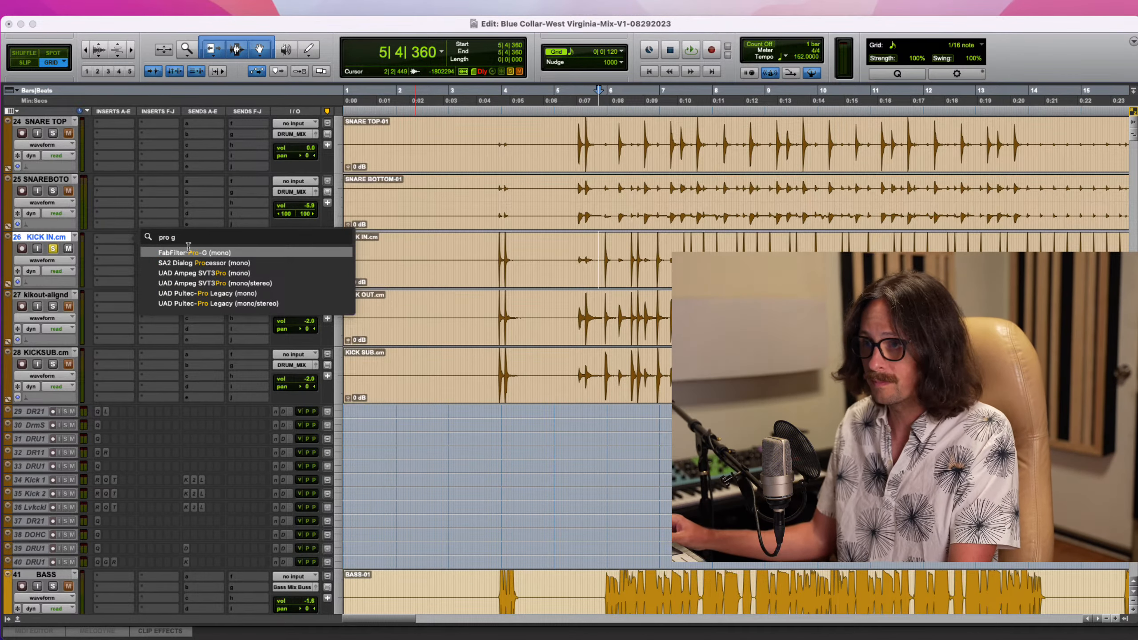
{"action": "key", "text": "Return"}
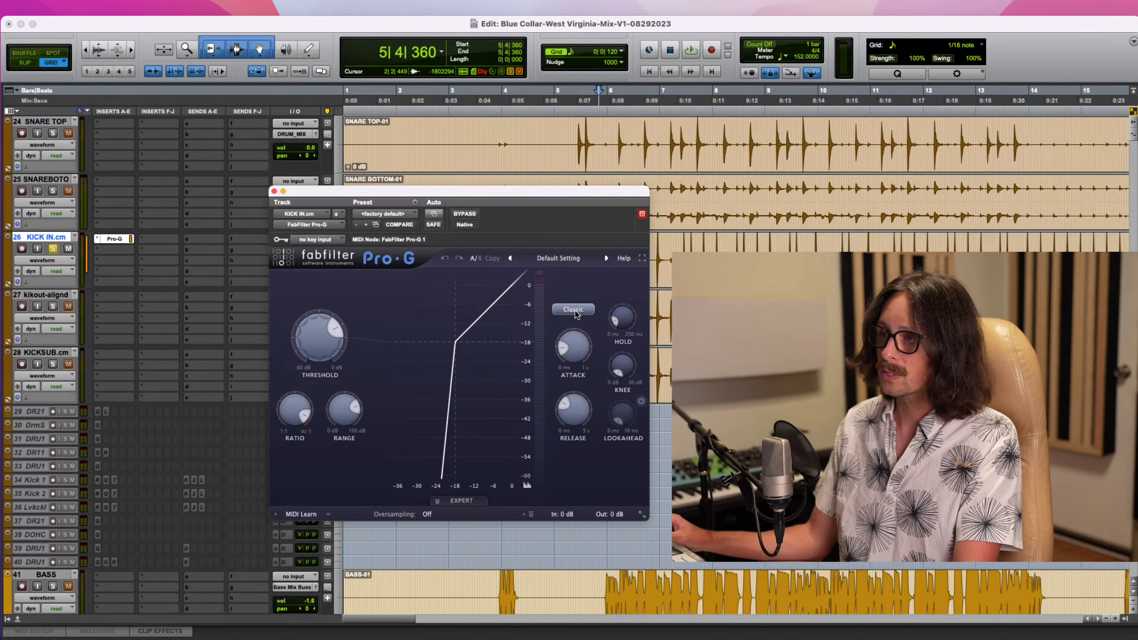
Set the Pro-G attack to 0 ms and its threshold to about -12 dB, trying a smaller range before restoring full range
{"action": "left_click_drag", "start_coordinate": [561, 346], "coordinate": [566, 360]}
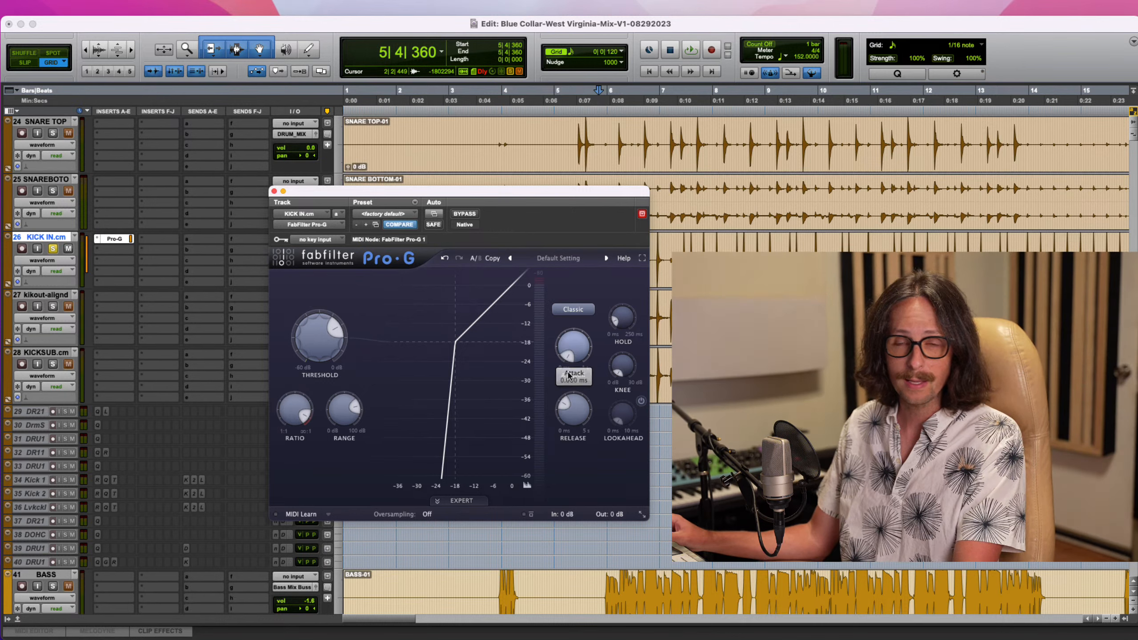
{"action": "mouse_move", "coordinate": [563, 411]}
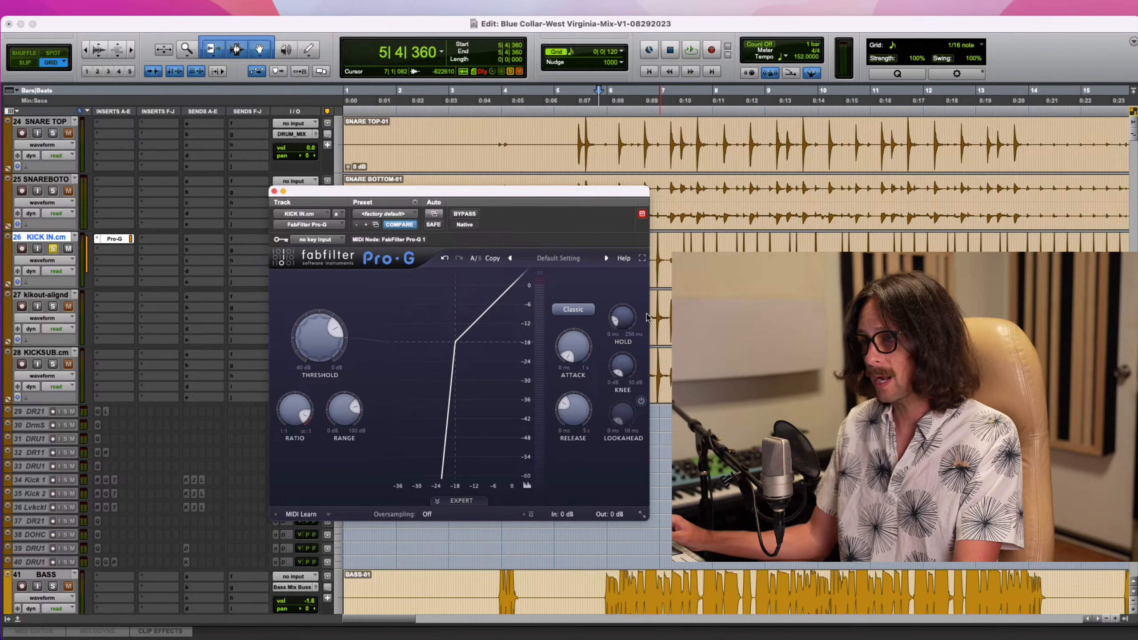
{"action": "left_click_drag", "start_coordinate": [319, 336], "coordinate": [319, 321]}
{"action": "left_click_drag", "start_coordinate": [346, 409], "coordinate": [367, 446]}
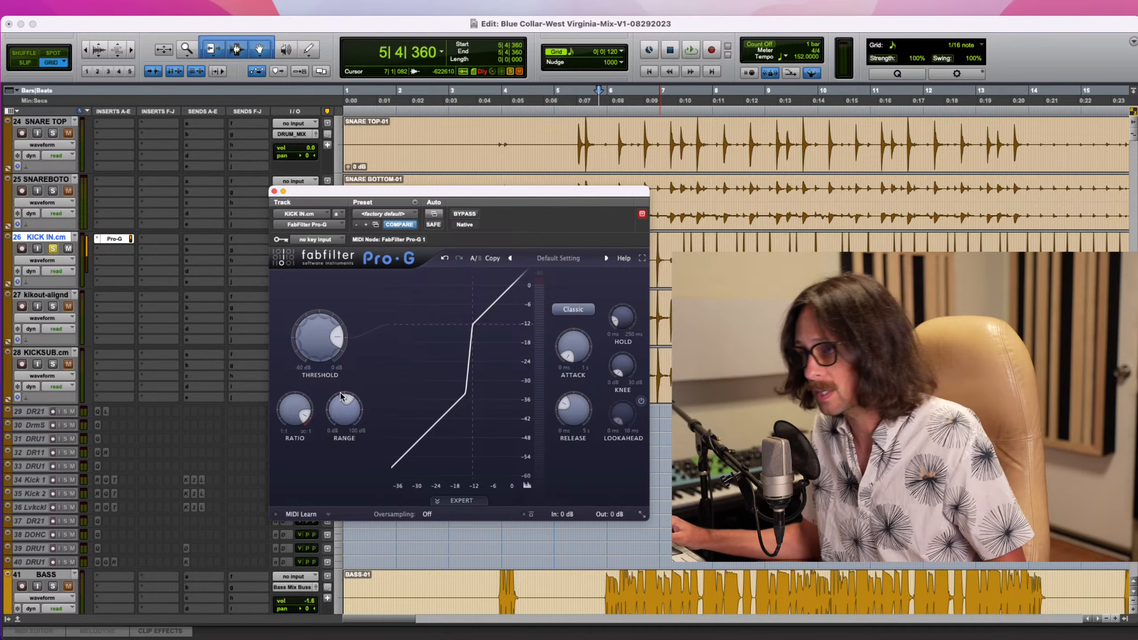
{"action": "mouse_move", "coordinate": [351, 399]}
{"action": "left_mouse_down"}
{"action": "mouse_move", "coordinate": [368, 437]}
{"action": "mouse_move", "coordinate": [368, 415]}
{"action": "left_mouse_up"}
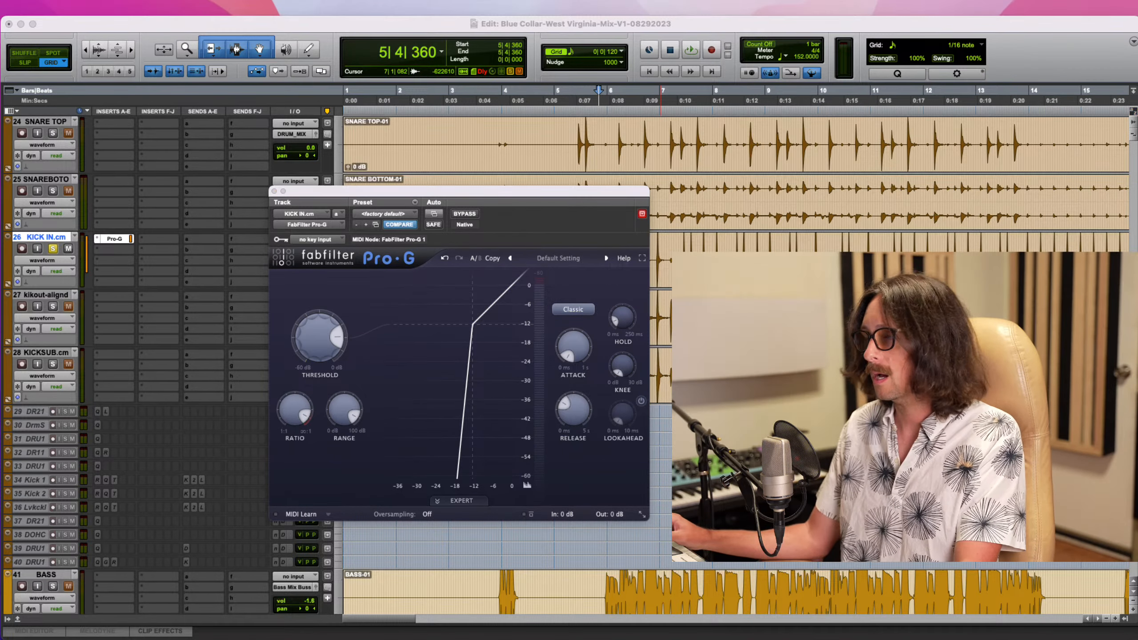
While the kick plays, set the Pro-G threshold to -14.61 dB and release to about 31 ms, and lengthen the hold
{"action": "left_click", "coordinate": [1032, 60]}
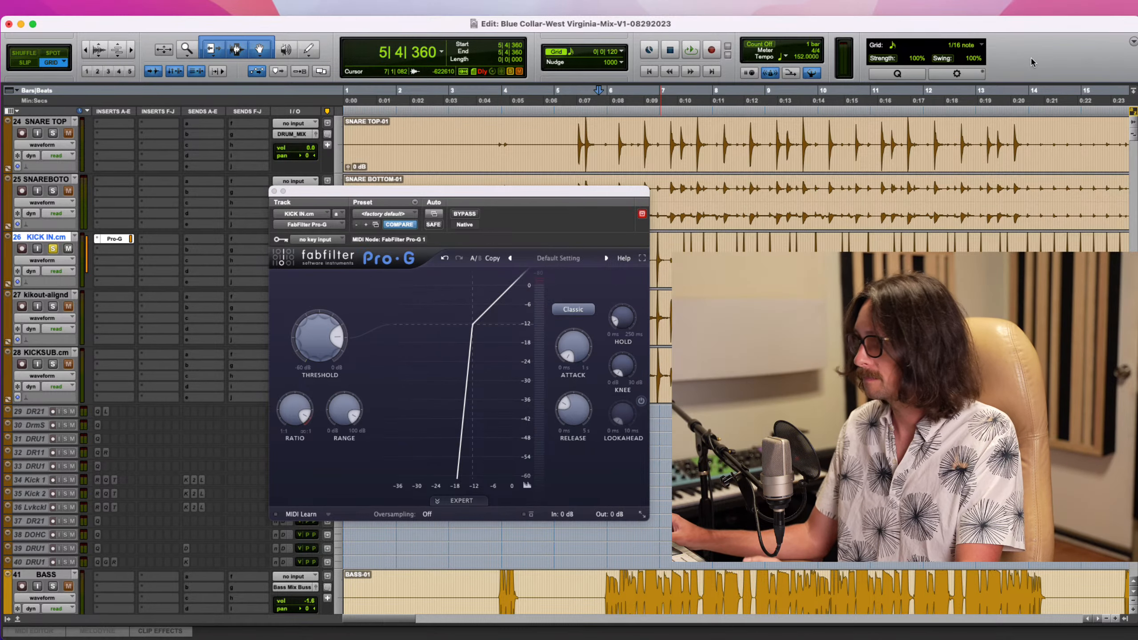
{"action": "key", "text": "space"}
{"action": "left_click_drag", "start_coordinate": [343, 341], "coordinate": [343, 341]}
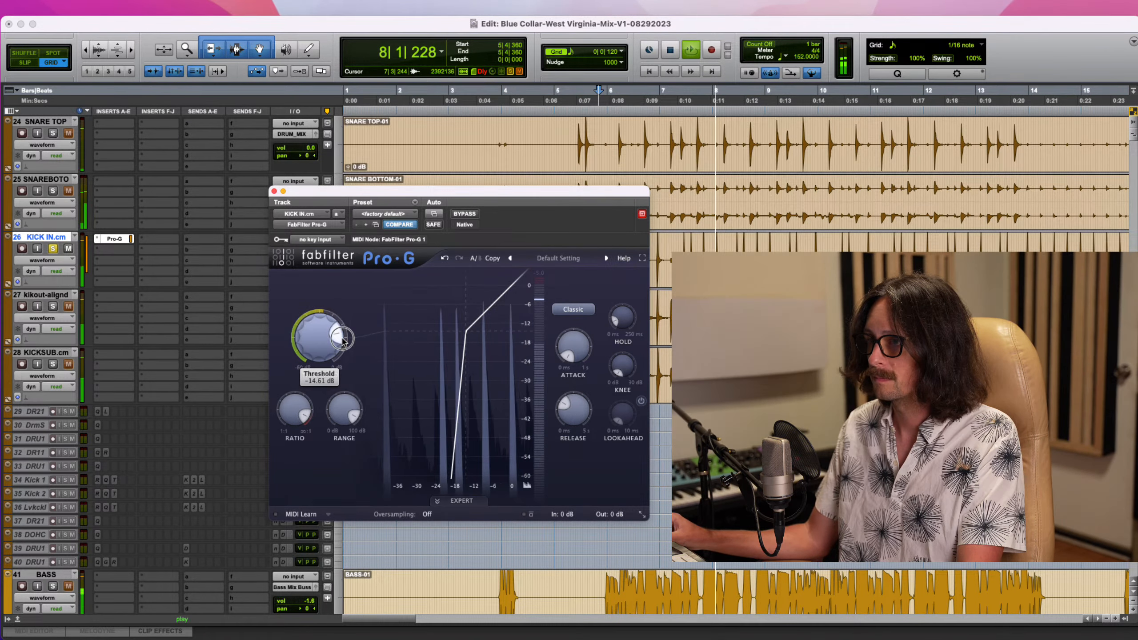
{"action": "mouse_move", "coordinate": [568, 412]}
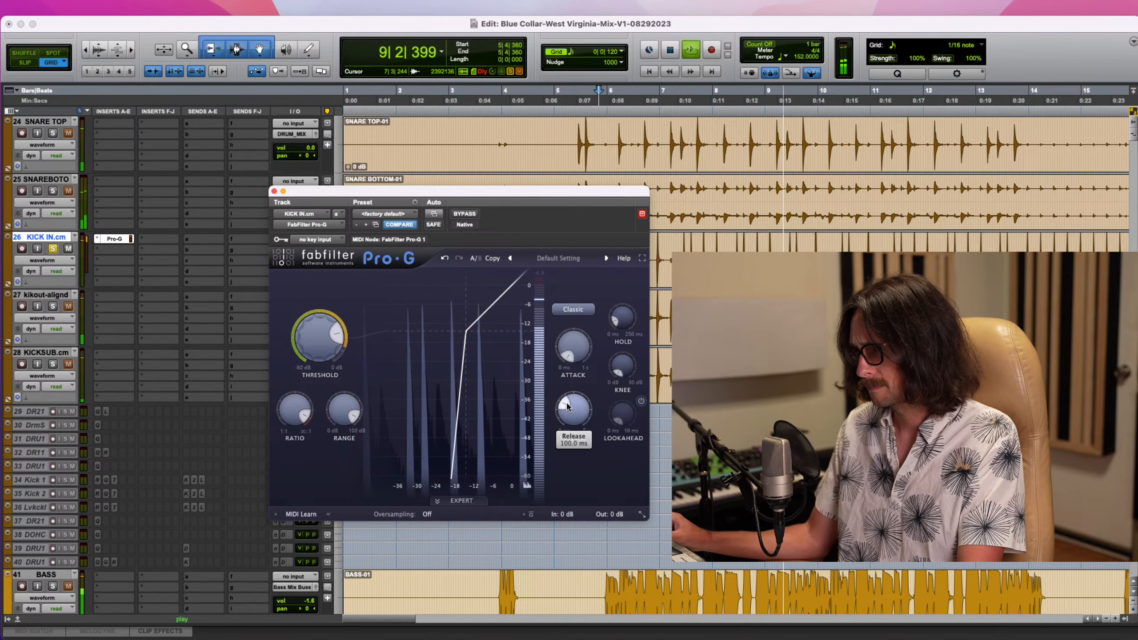
{"action": "left_click_drag", "start_coordinate": [568, 412], "coordinate": [567, 407]}
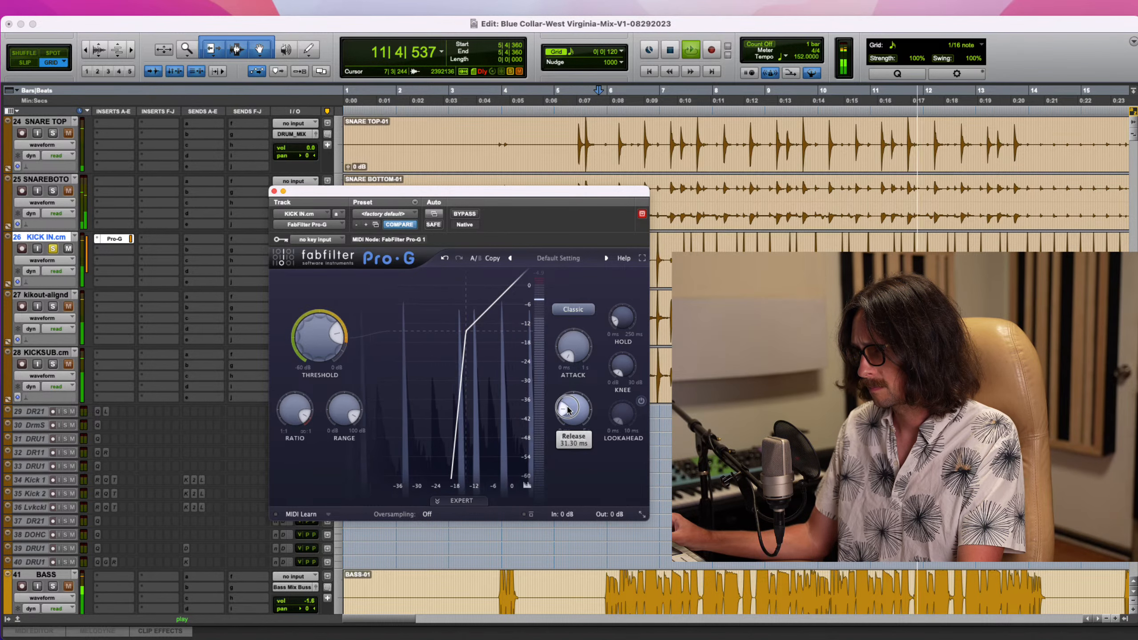
{"action": "mouse_move", "coordinate": [616, 328]}
{"action": "left_click_drag", "start_coordinate": [617, 327], "coordinate": [618, 311]}
{"action": "key", "text": "space"}
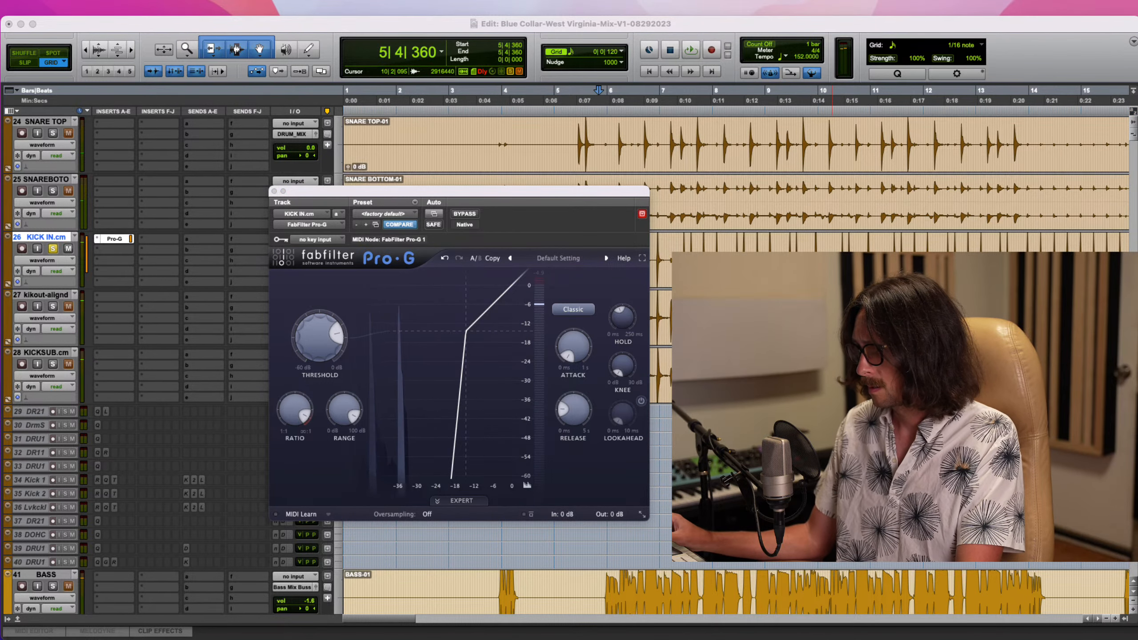
Close the Pro-G window and audition the gated KICK IN.cm with kikout-alignd also soloed
{"action": "left_click", "coordinate": [323, 58]}
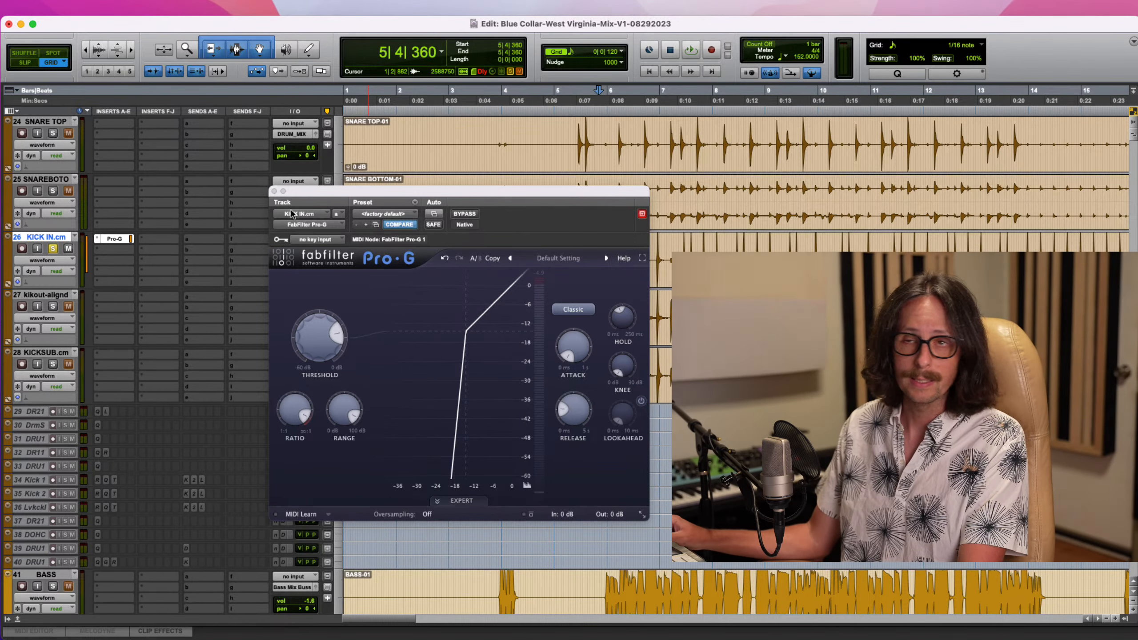
{"action": "left_click", "coordinate": [273, 192]}
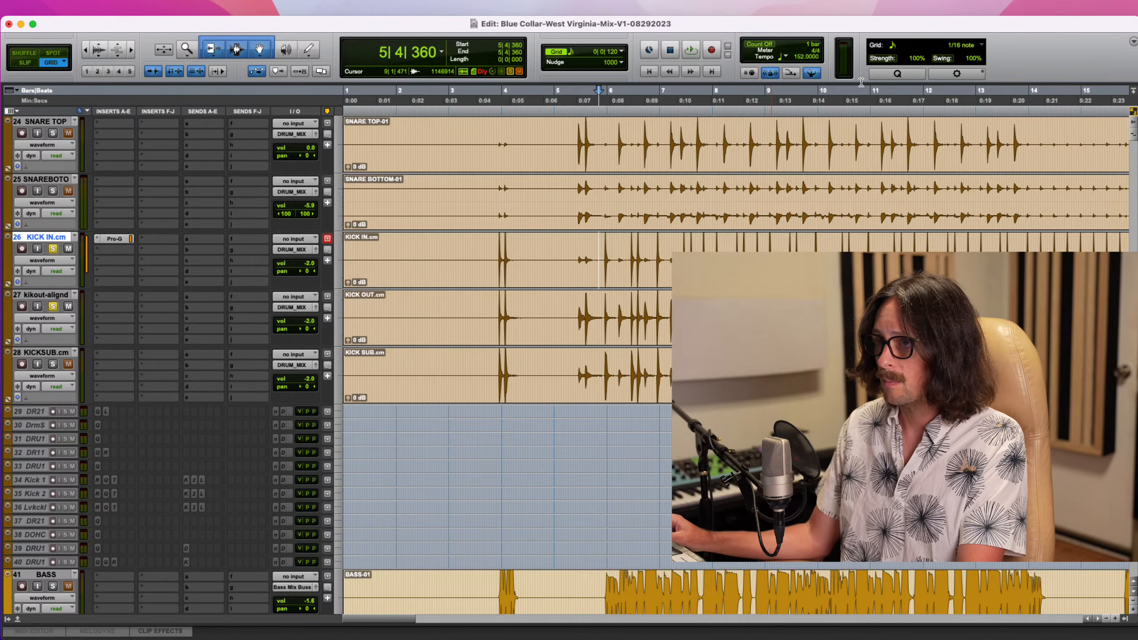
{"action": "key", "text": "super+Tab"}
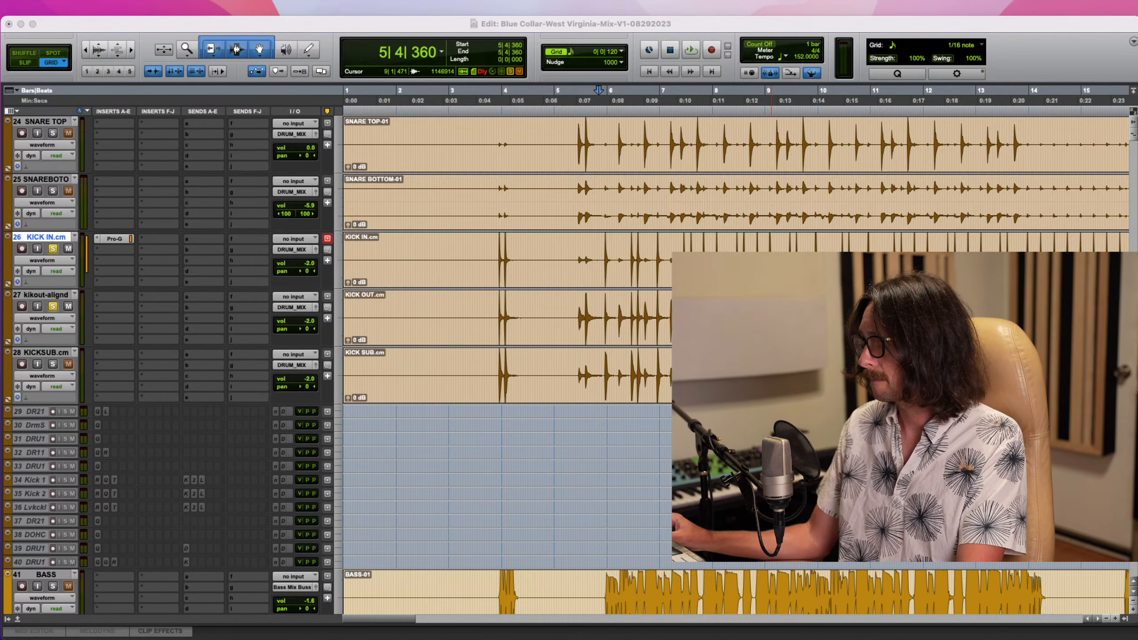
{"action": "key", "text": "super+Tab"}
{"action": "key", "text": "space"}
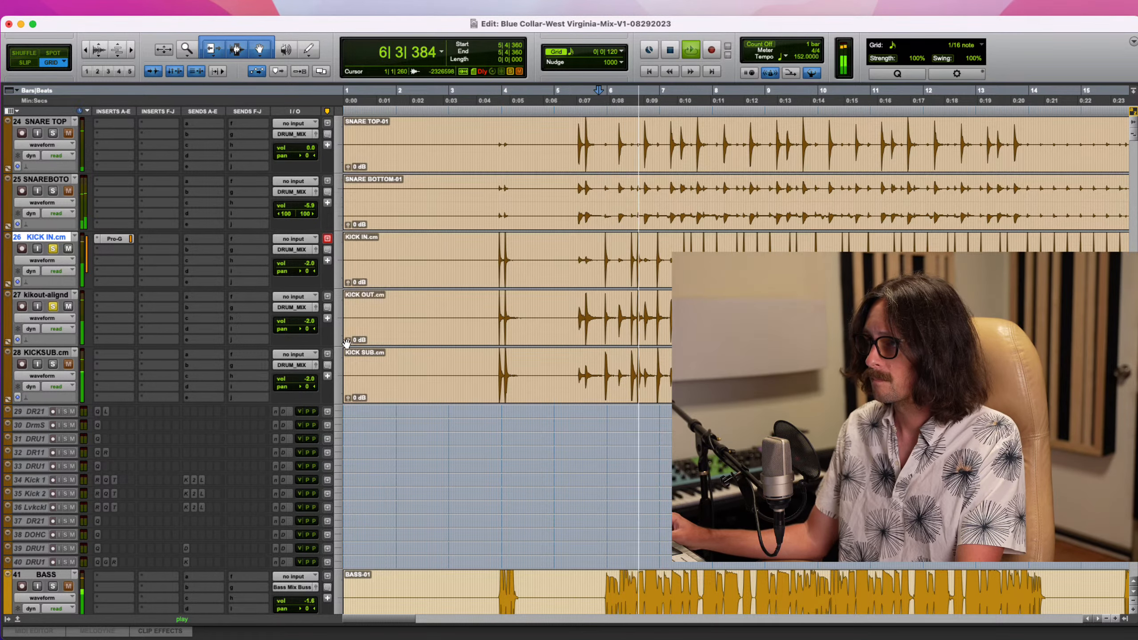
{"action": "key", "text": "space"}
Copy the Pro-G gate from KICK IN.cm to the first insert of kikout-alignd and open it during playback
{"action": "left_click", "coordinate": [123, 296]}
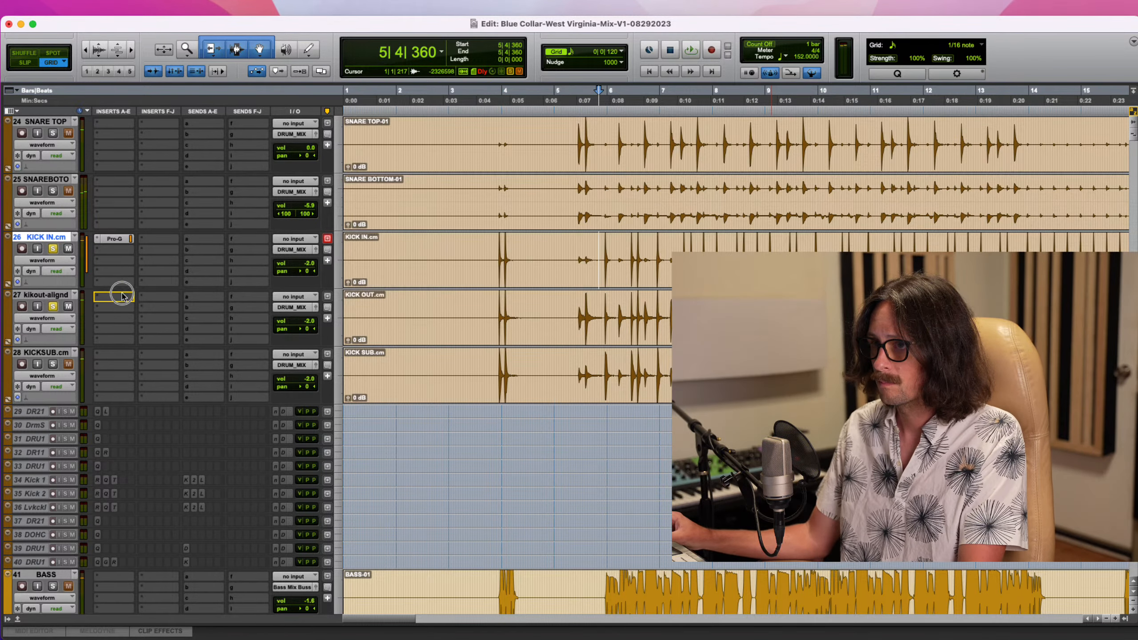
{"action": "left_click_drag", "start_coordinate": [122, 296], "coordinate": [121, 296]}
{"action": "key", "text": "space"}
{"action": "left_click", "coordinate": [117, 298]}
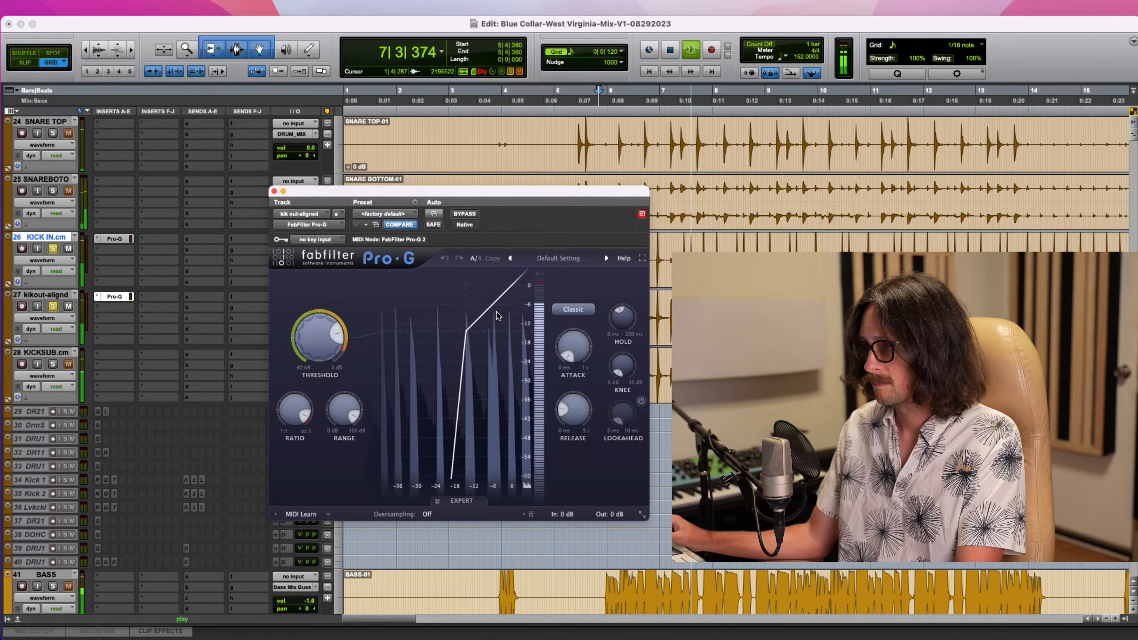
Set kikout-alignd's gate to about 10.46 ms hold and 4.66 ms release, and reduce its range while the kick plays
{"action": "left_click_drag", "start_coordinate": [620, 315], "coordinate": [607, 369]}
{"action": "left_click_drag", "start_coordinate": [567, 405], "coordinate": [571, 412]}
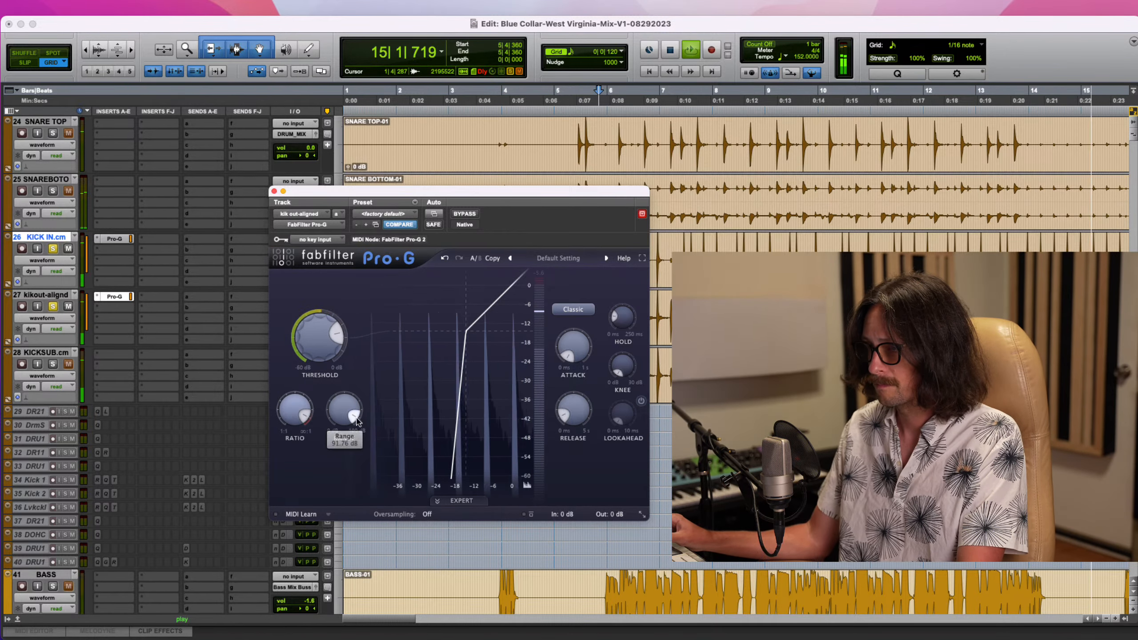
{"action": "left_click_drag", "start_coordinate": [352, 418], "coordinate": [353, 405]}
{"action": "key", "text": "space"}
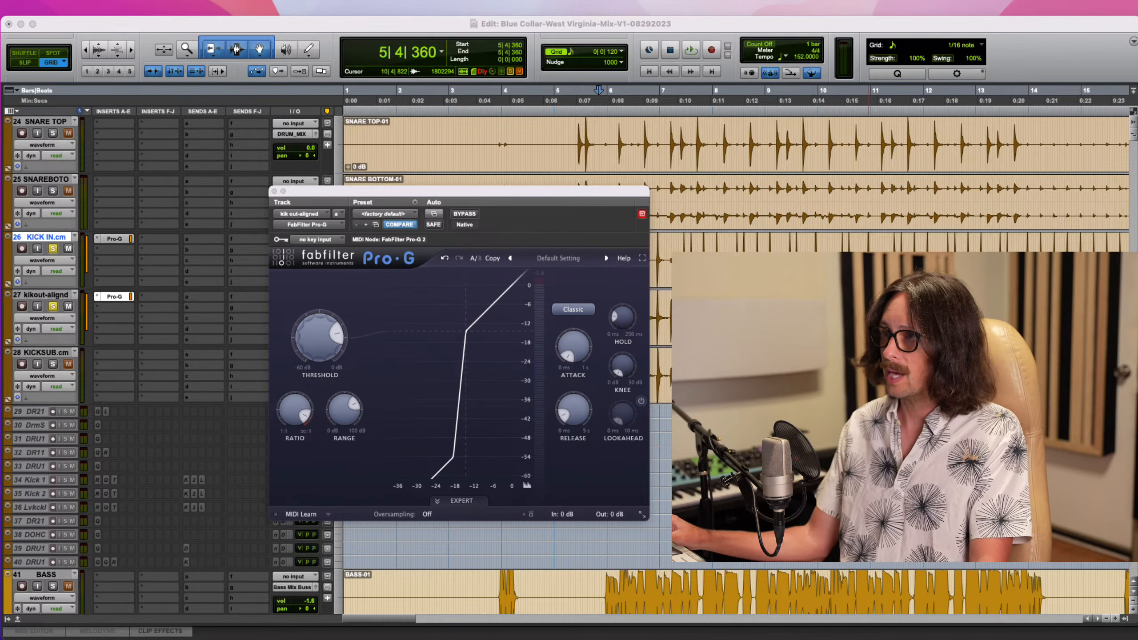
{"action": "left_click", "coordinate": [693, 19]}
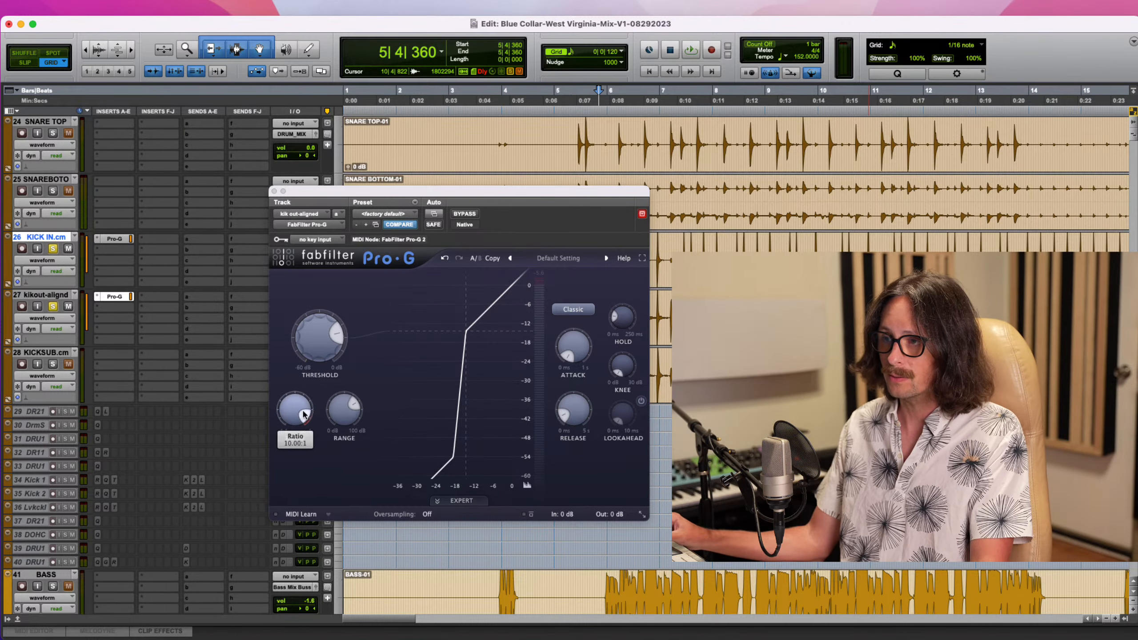
{"action": "mouse_move", "coordinate": [350, 413]}
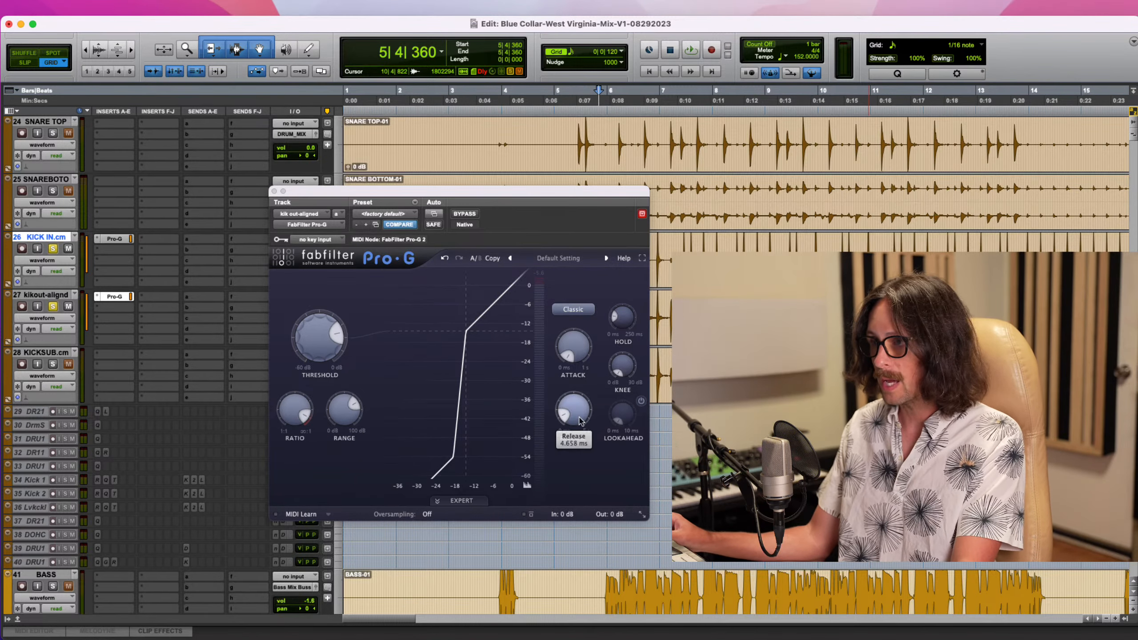
{"action": "mouse_move", "coordinate": [622, 326]}
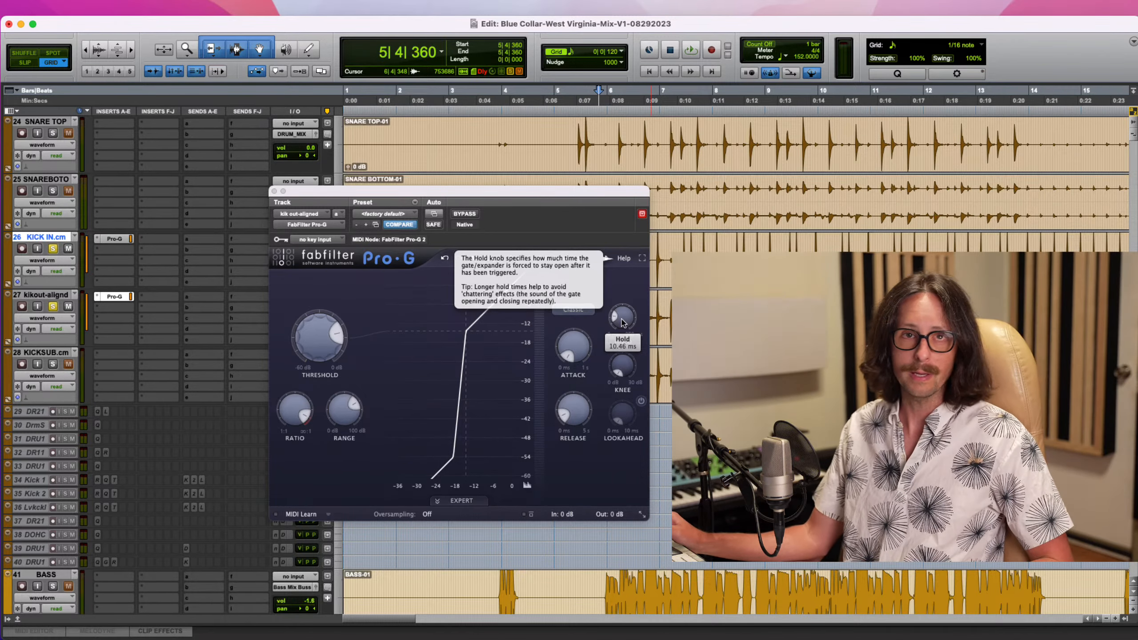
{"action": "left_click", "coordinate": [493, 289]}
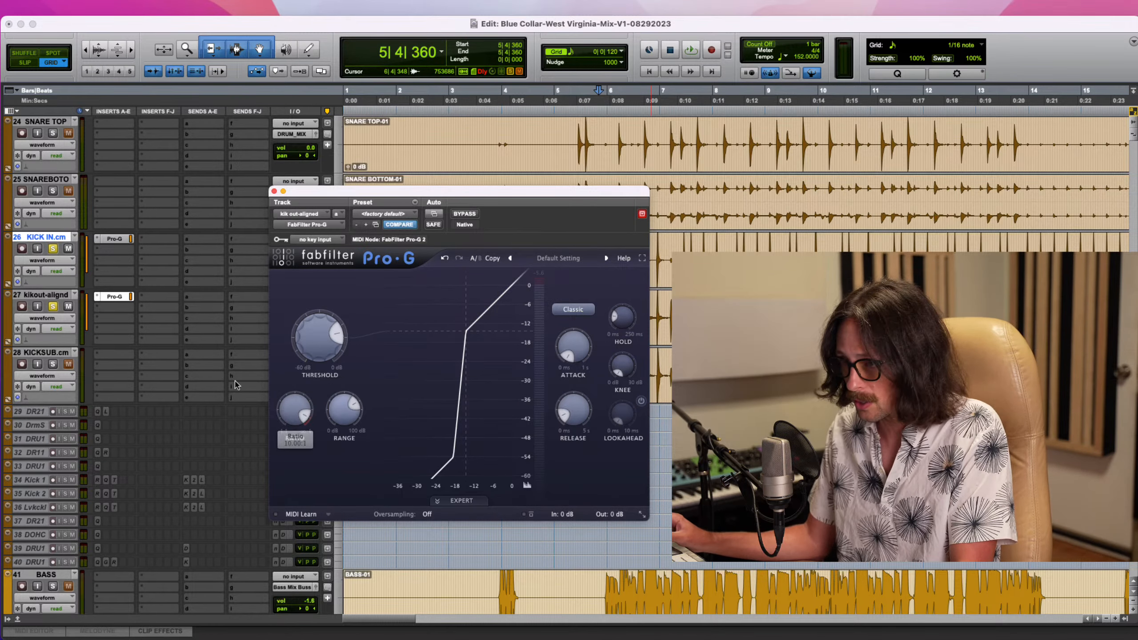
Unsolo KICK IN.cm and, while kikout-alignd plays alone, lower its gate's range further and set the hold to about 11.3 ms
{"action": "left_click", "coordinate": [52, 249]}
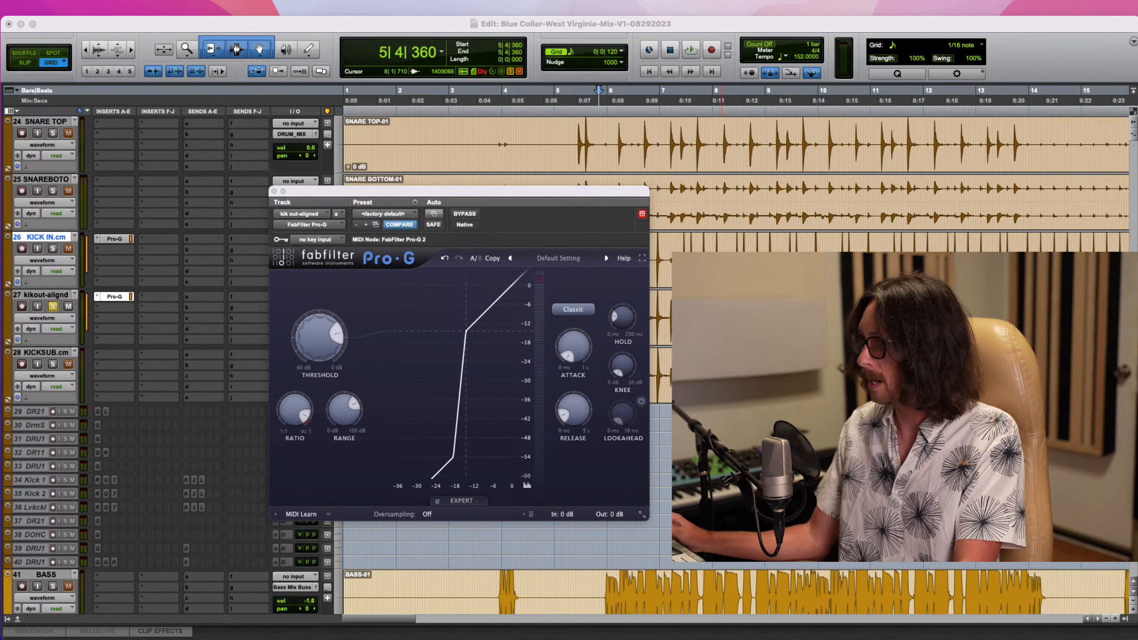
{"action": "left_click", "coordinate": [1034, 45]}
{"action": "key", "text": "space"}
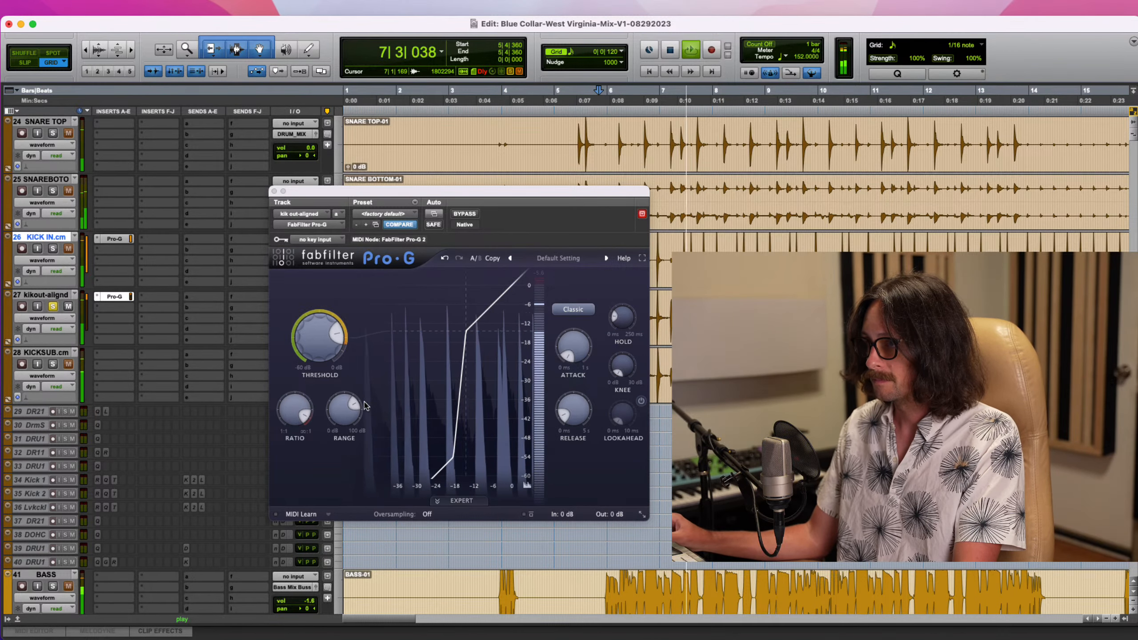
{"action": "left_click_drag", "start_coordinate": [347, 411], "coordinate": [349, 403]}
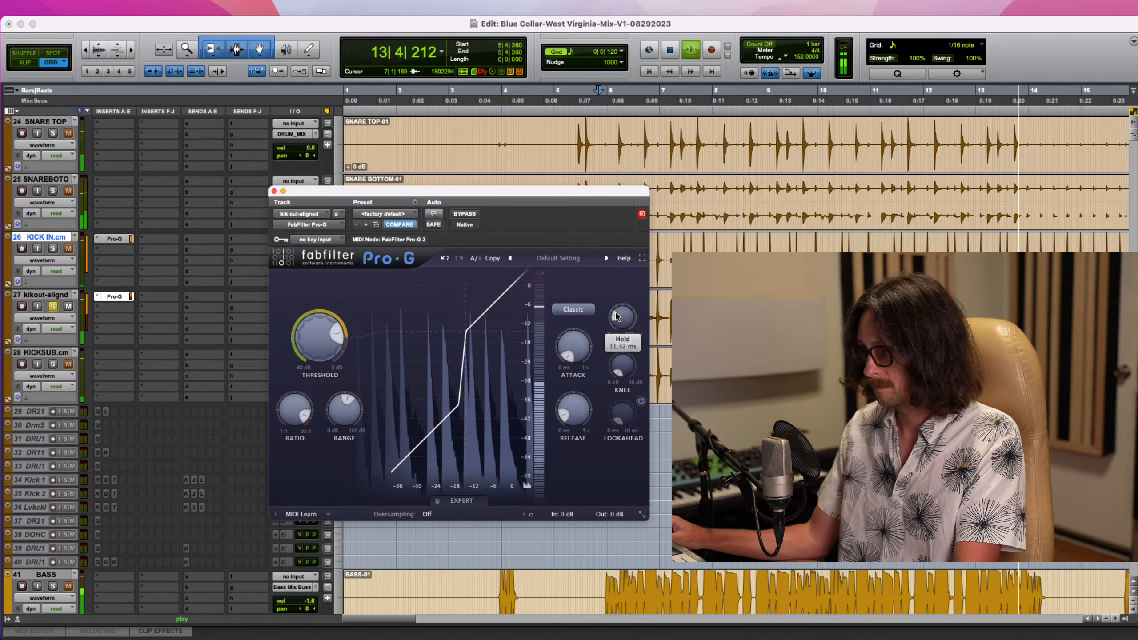
Lower kikout-alignd's gate threshold to about -22.6 dB, comparing the gate bypassed and active, and stop playback
{"action": "left_click", "coordinate": [467, 215]}
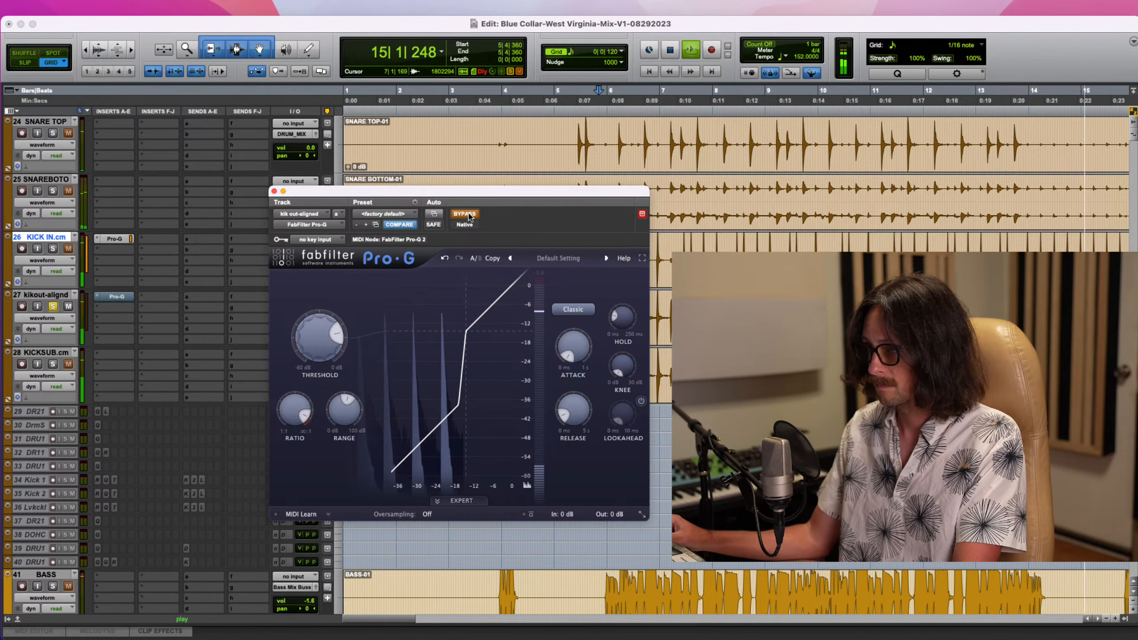
{"action": "left_click", "coordinate": [468, 216]}
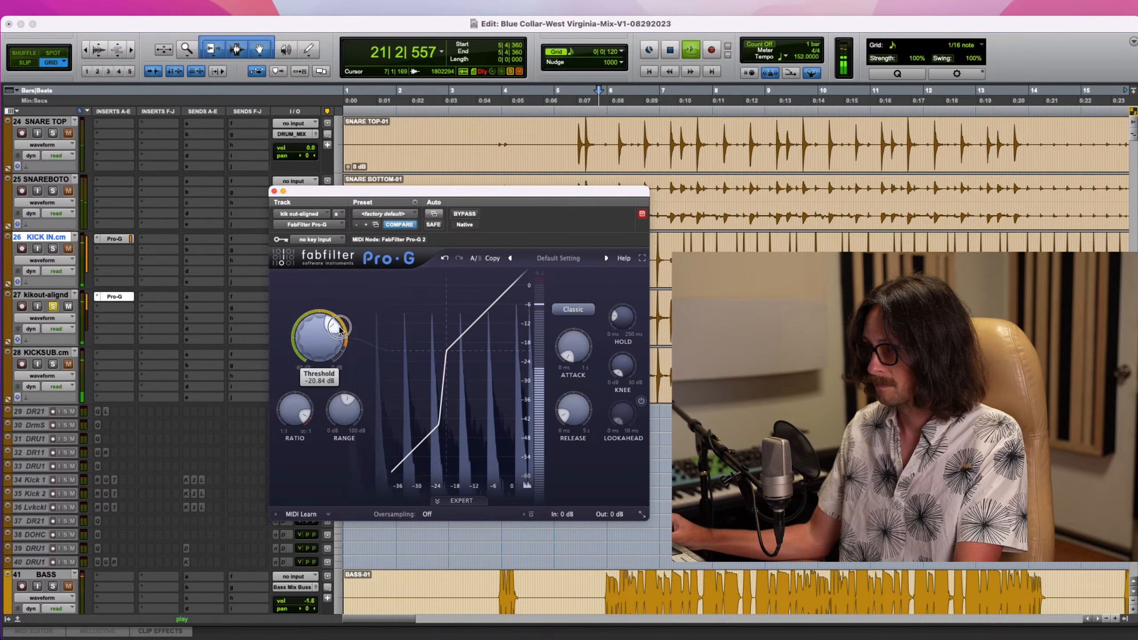
{"action": "left_click_drag", "start_coordinate": [339, 329], "coordinate": [341, 330]}
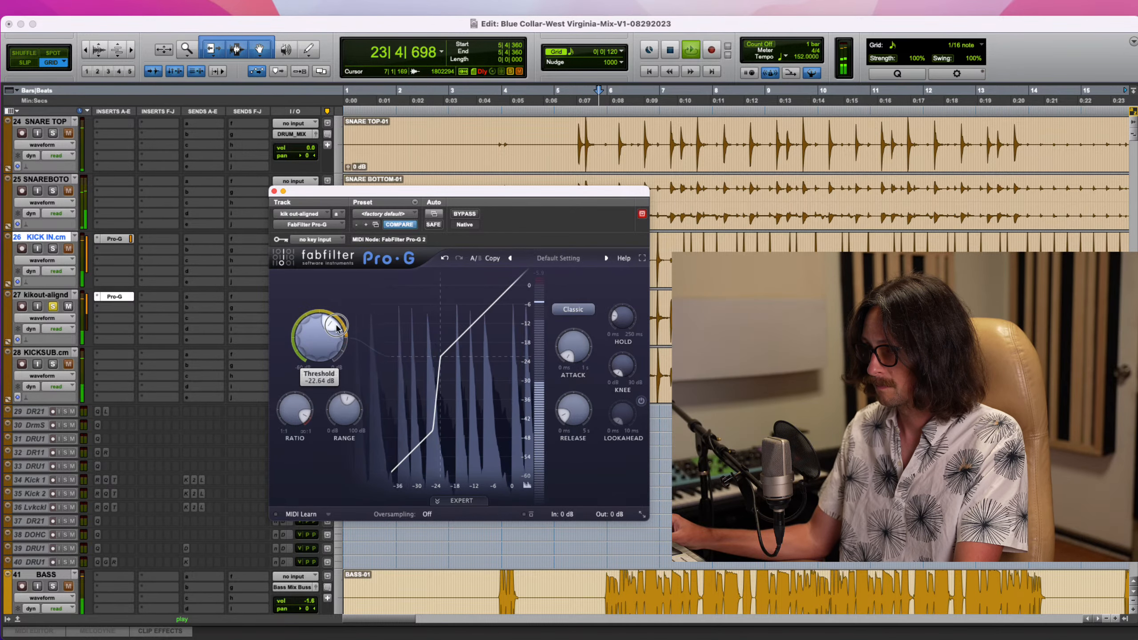
{"action": "left_click", "coordinate": [465, 214]}
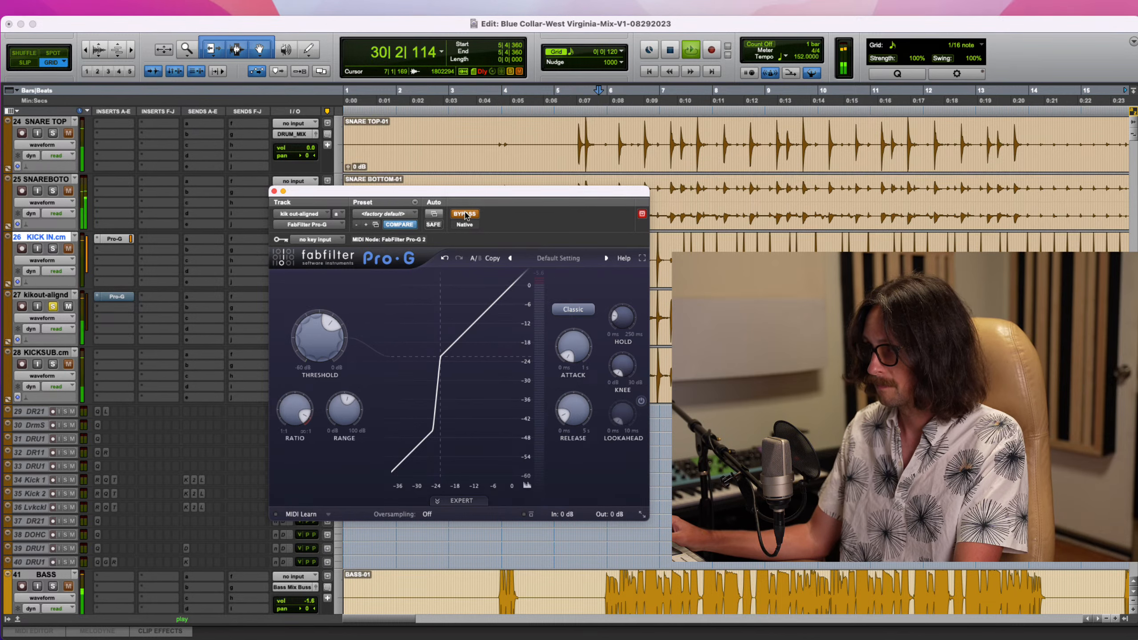
{"action": "left_click", "coordinate": [465, 214]}
{"action": "key", "text": "space"}
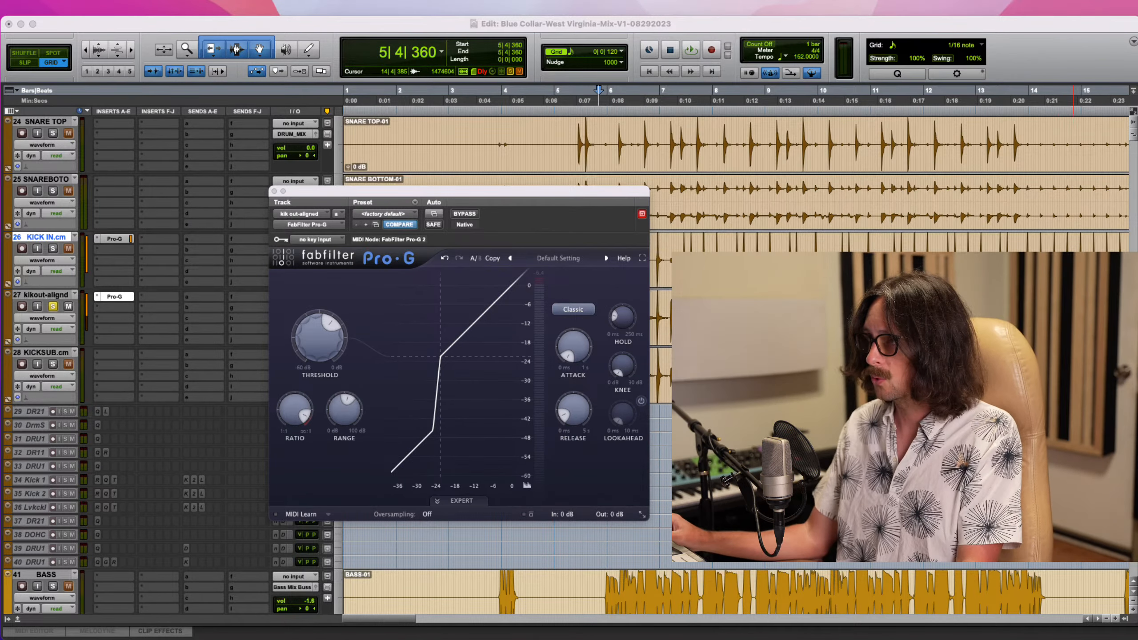
Play KICKSUB.cm soloed, copy KICK IN.cm's Pro-G gate to its first insert, and open the copy
{"action": "left_click", "coordinate": [583, 31]}
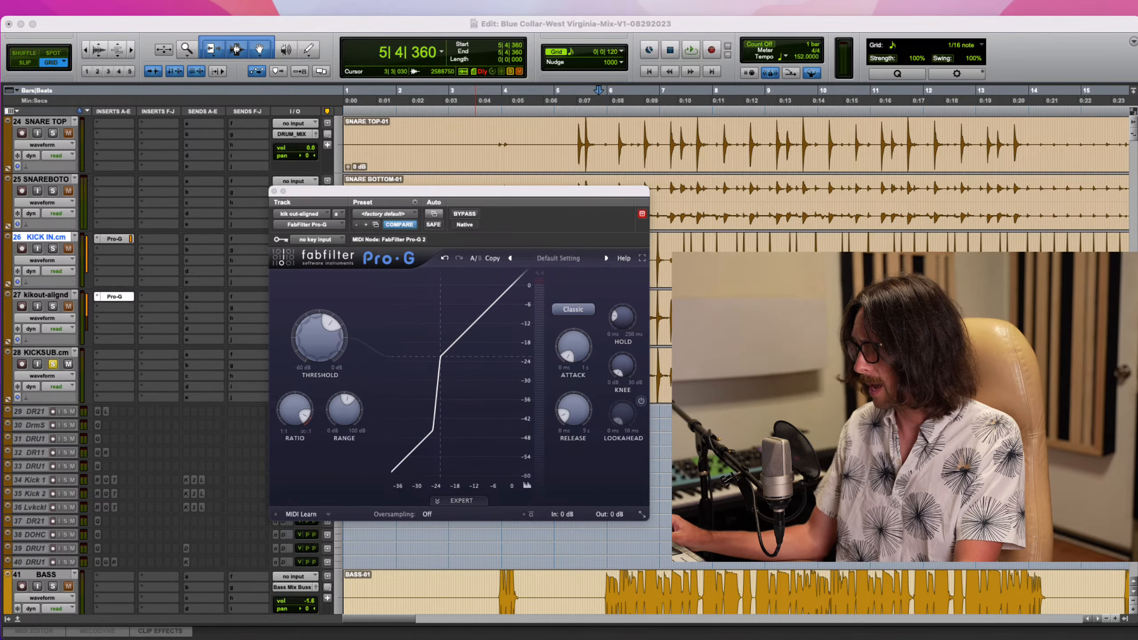
{"action": "key", "text": "space"}
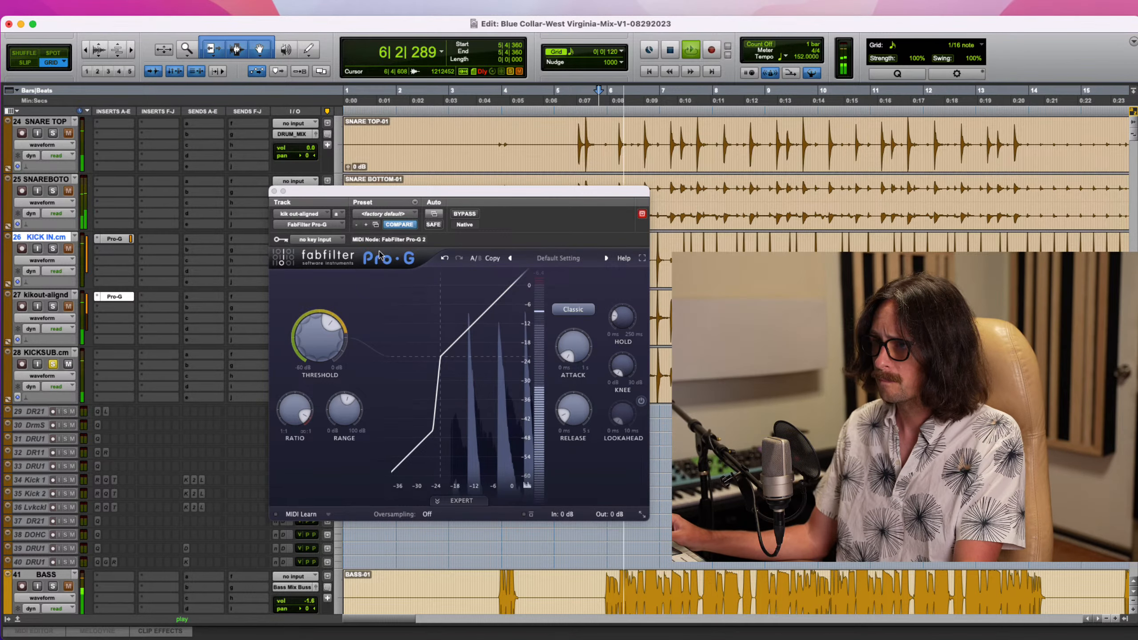
{"action": "left_click_drag", "start_coordinate": [118, 239], "coordinate": [112, 355]}
{"action": "left_click", "coordinate": [113, 355]}
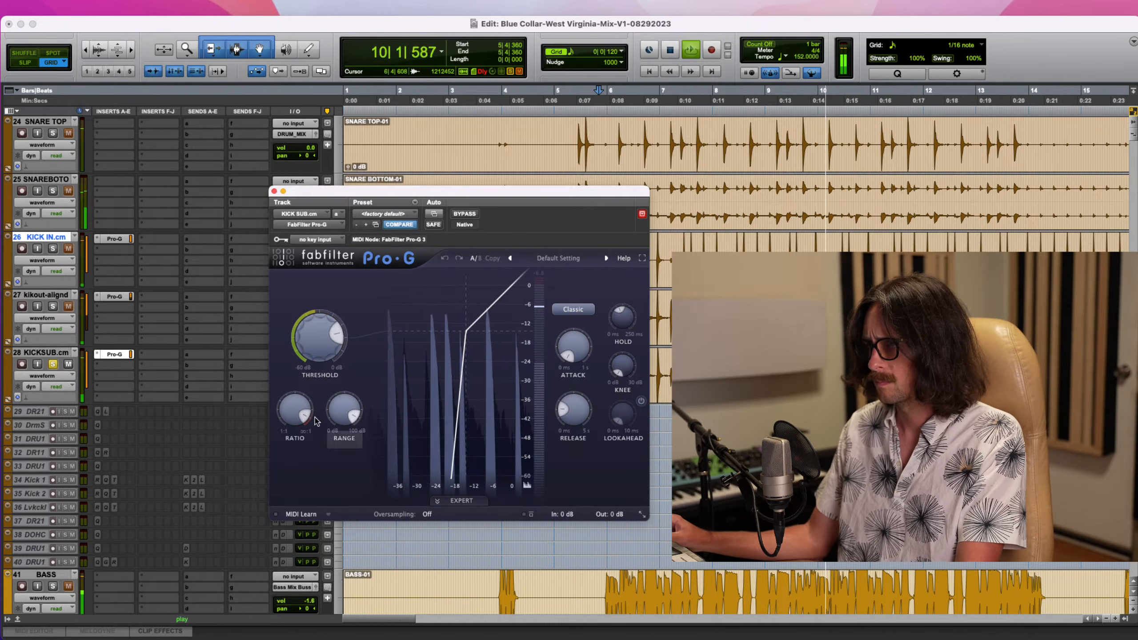
Shorten the release of KICKSUB.cm's gate to about 5.2 ms and close the plug-in window
{"action": "mouse_move", "coordinate": [306, 419]}
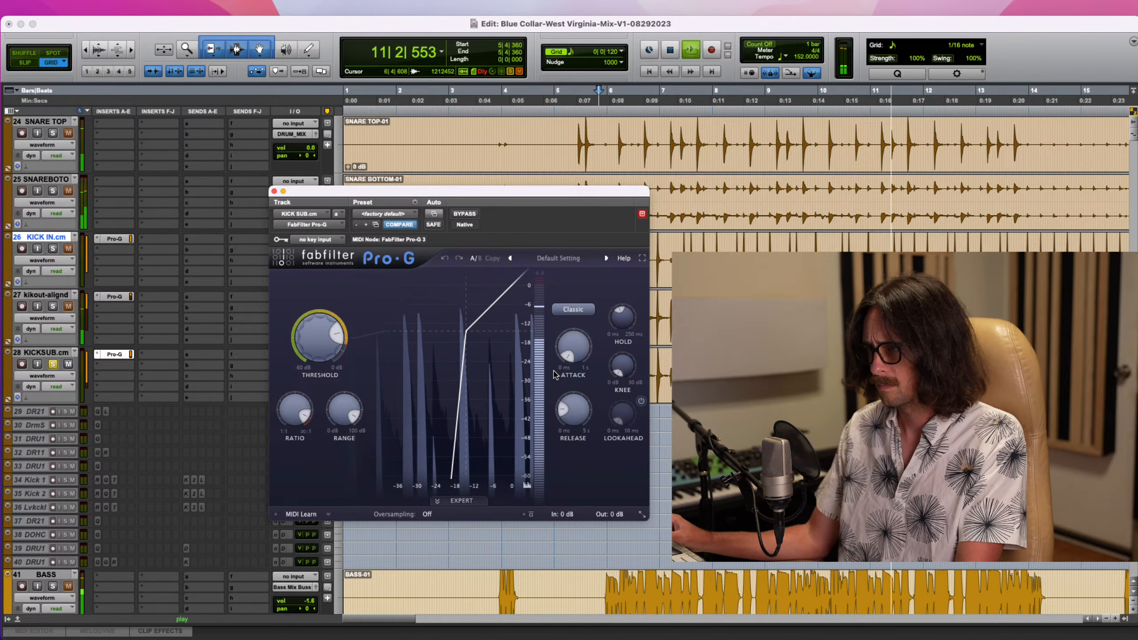
{"action": "mouse_move", "coordinate": [564, 420]}
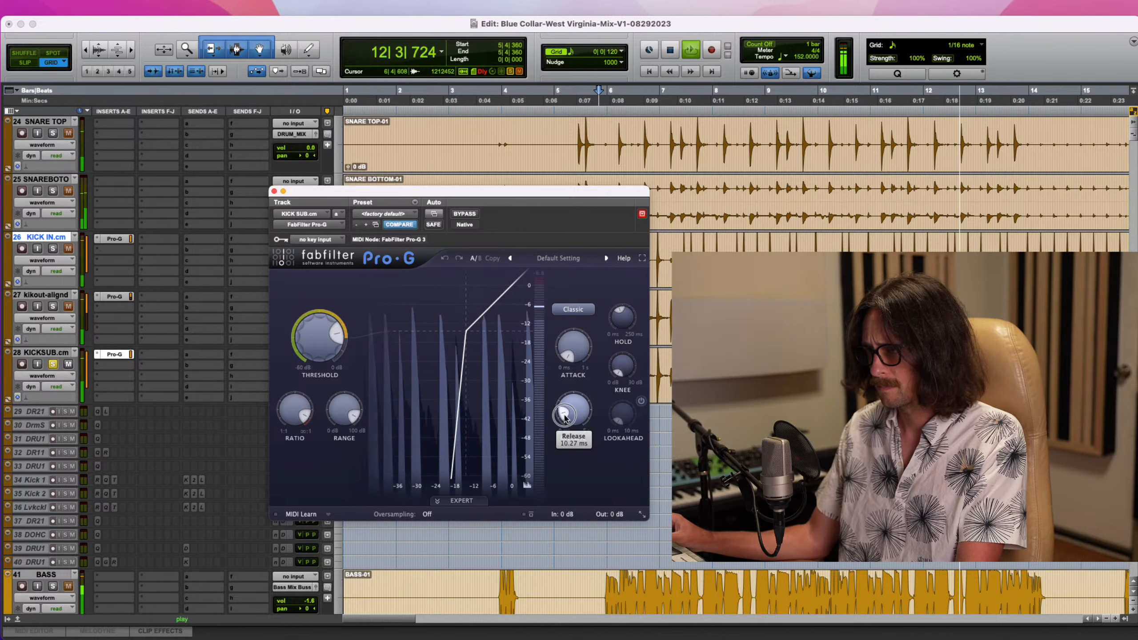
{"action": "left_click_drag", "start_coordinate": [564, 420], "coordinate": [563, 419]}
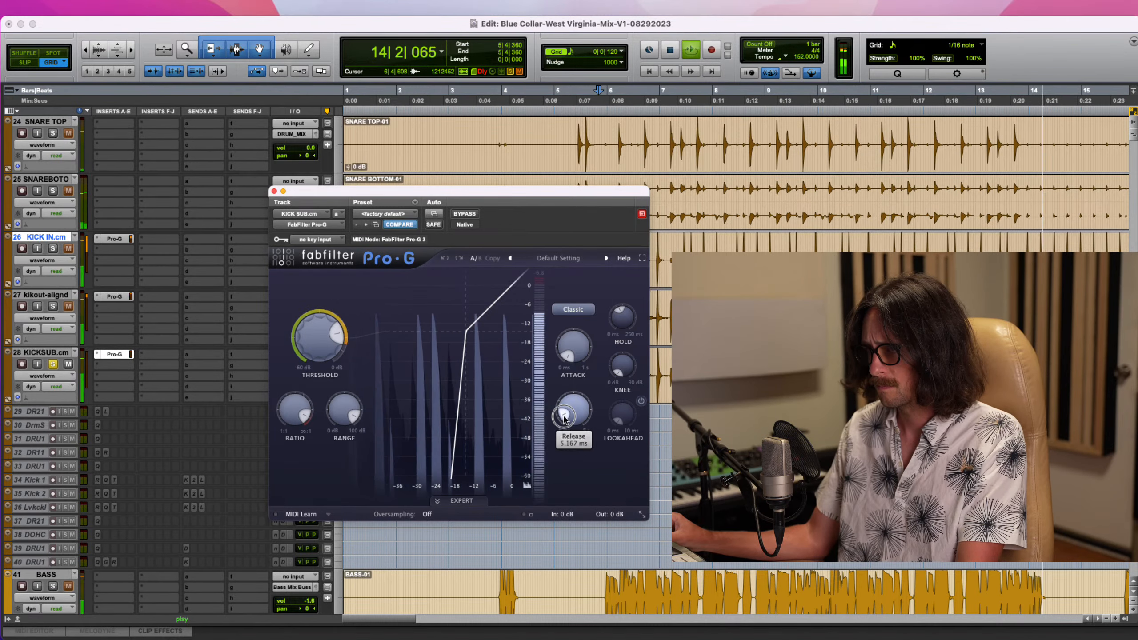
{"action": "left_click", "coordinate": [274, 191]}
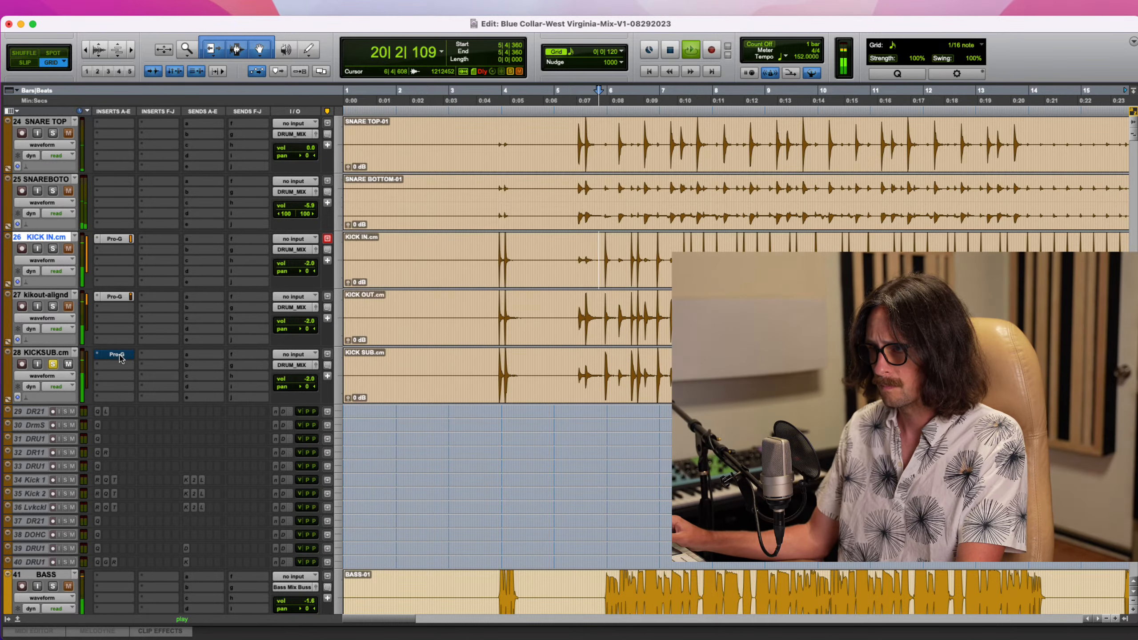
Compare KICKSUB.cm with its gate bypassed and active, and audition it with KICK IN.cm and kikout-alignd also soloed
{"action": "key", "text": "space"}
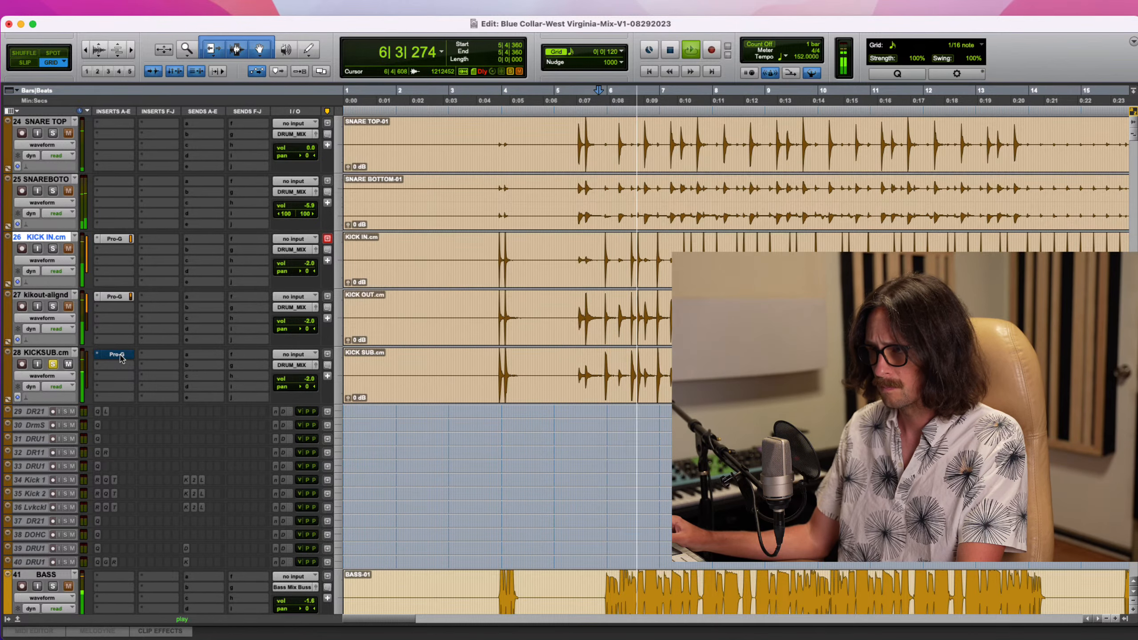
{"action": "left_click", "coordinate": [119, 355]}
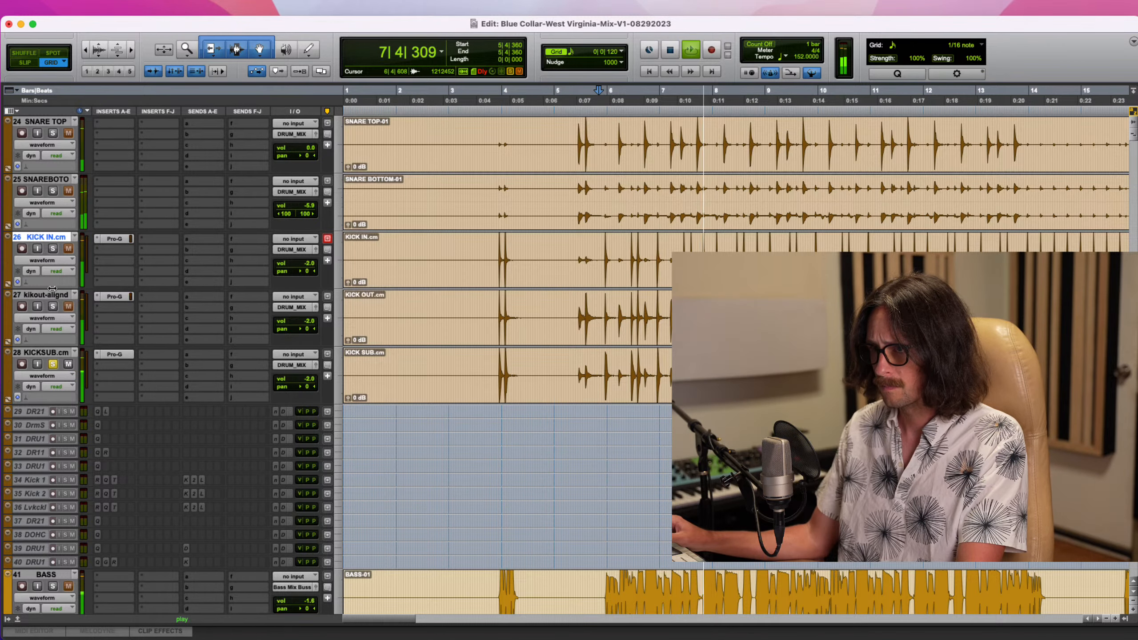
{"action": "left_click", "coordinate": [52, 248]}
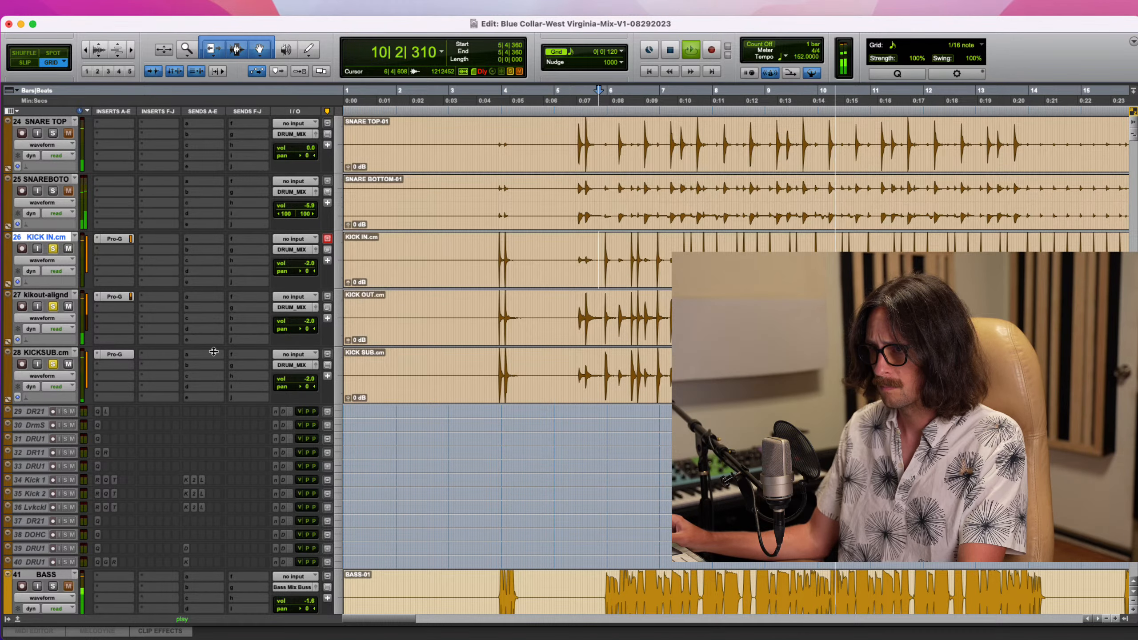
{"action": "scroll", "coordinate": [448, 347], "scroll_direction": "up", "scroll_amount": 3}
{"action": "scroll", "coordinate": [462, 349], "scroll_direction": "up", "scroll_amount": 3}
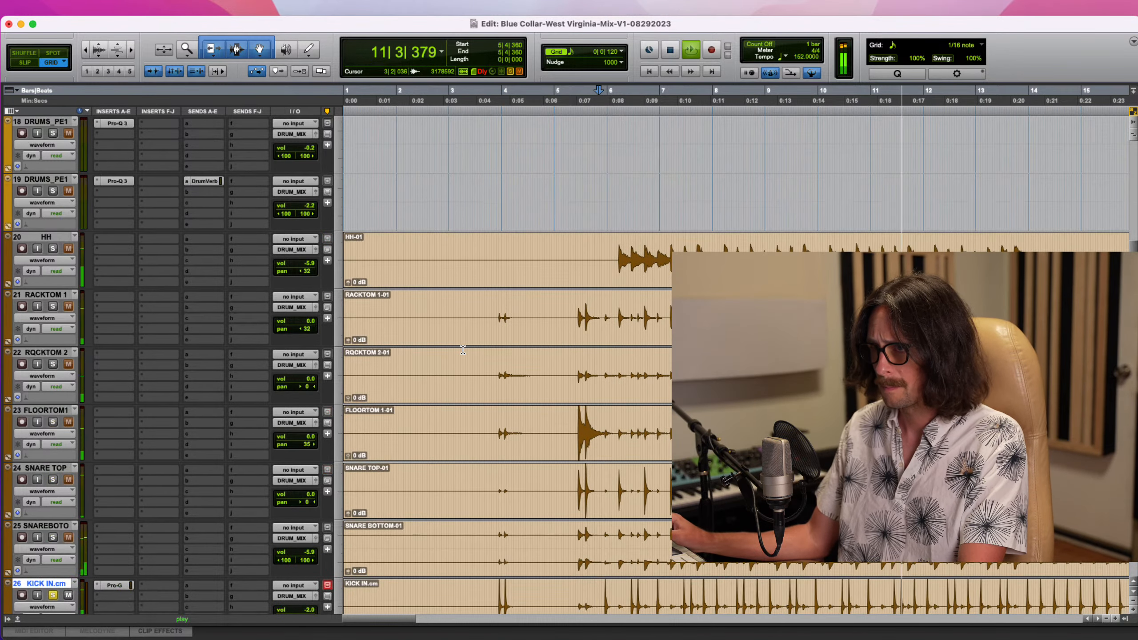
{"action": "scroll", "coordinate": [463, 349], "scroll_direction": "up", "scroll_amount": 3}
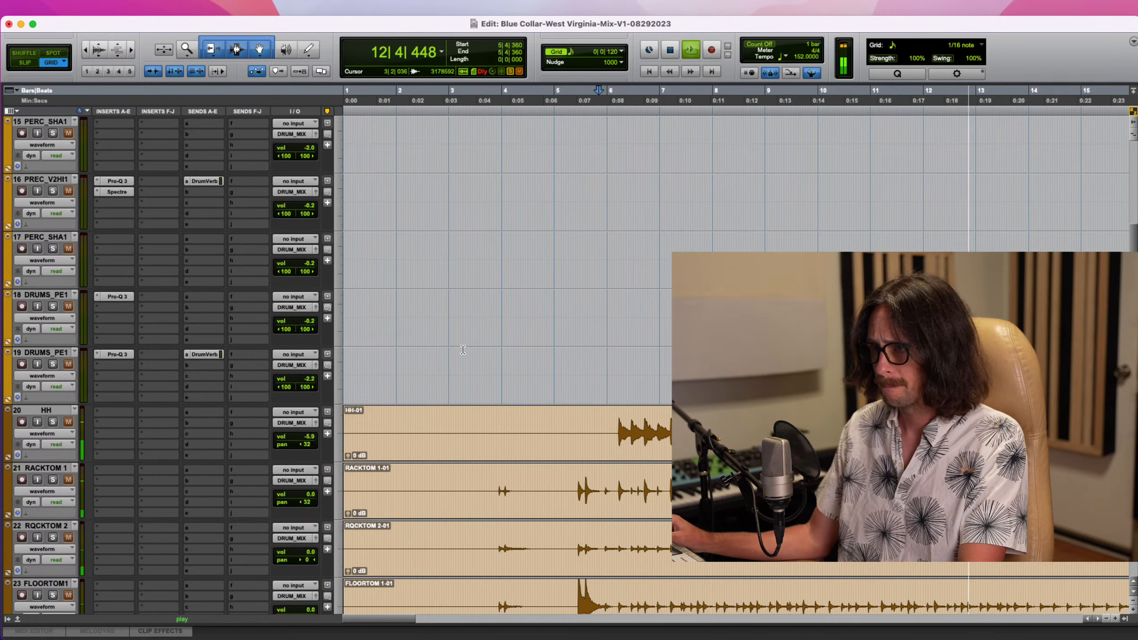
{"action": "scroll", "coordinate": [463, 349], "scroll_direction": "down", "scroll_amount": 5}
{"action": "scroll", "coordinate": [465, 342], "scroll_direction": "down", "scroll_amount": 5}
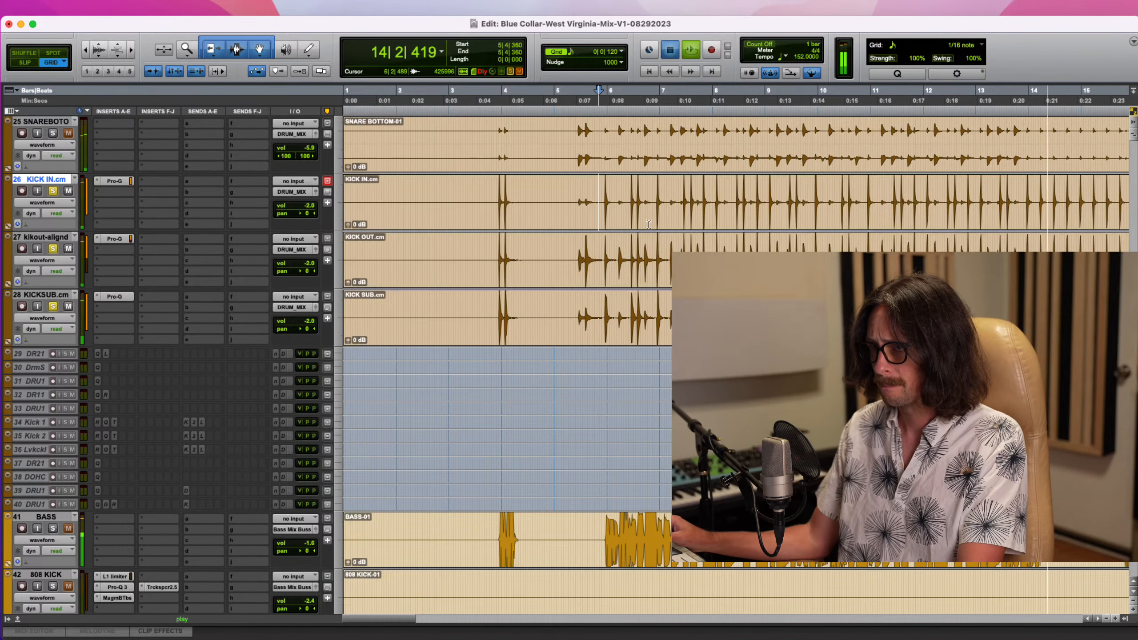
{"action": "key", "text": "space"}
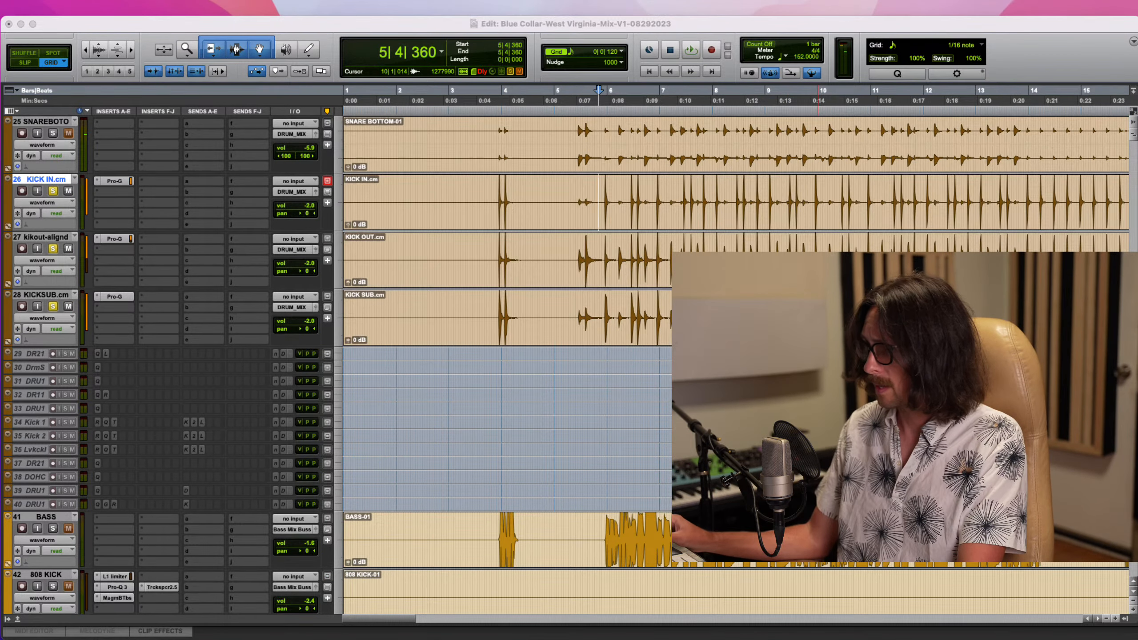
Remove the Pro-G insert from kikout-alignd and play the three soloed kick tracks again
{"action": "left_click", "coordinate": [508, 262]}
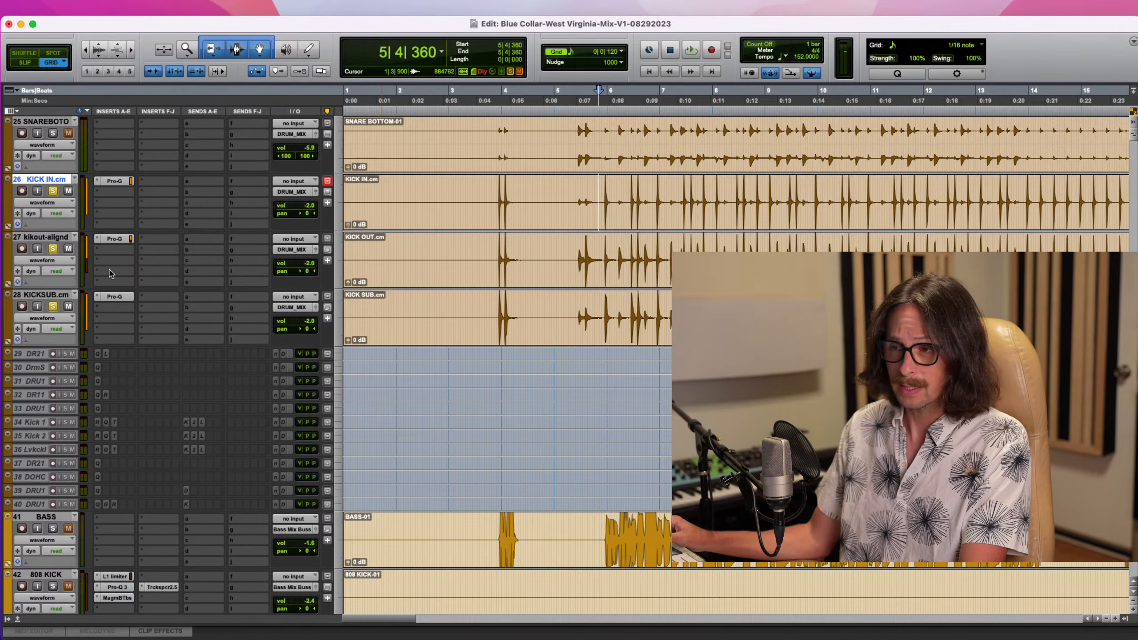
{"action": "left_click", "coordinate": [98, 240]}
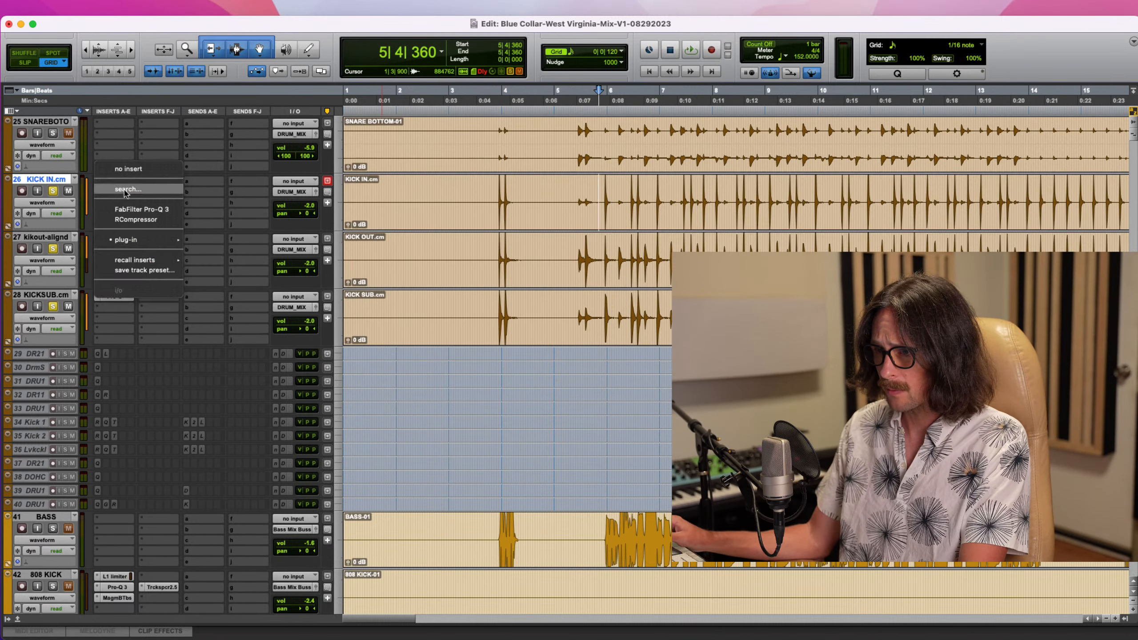
{"action": "left_click", "coordinate": [134, 167]}
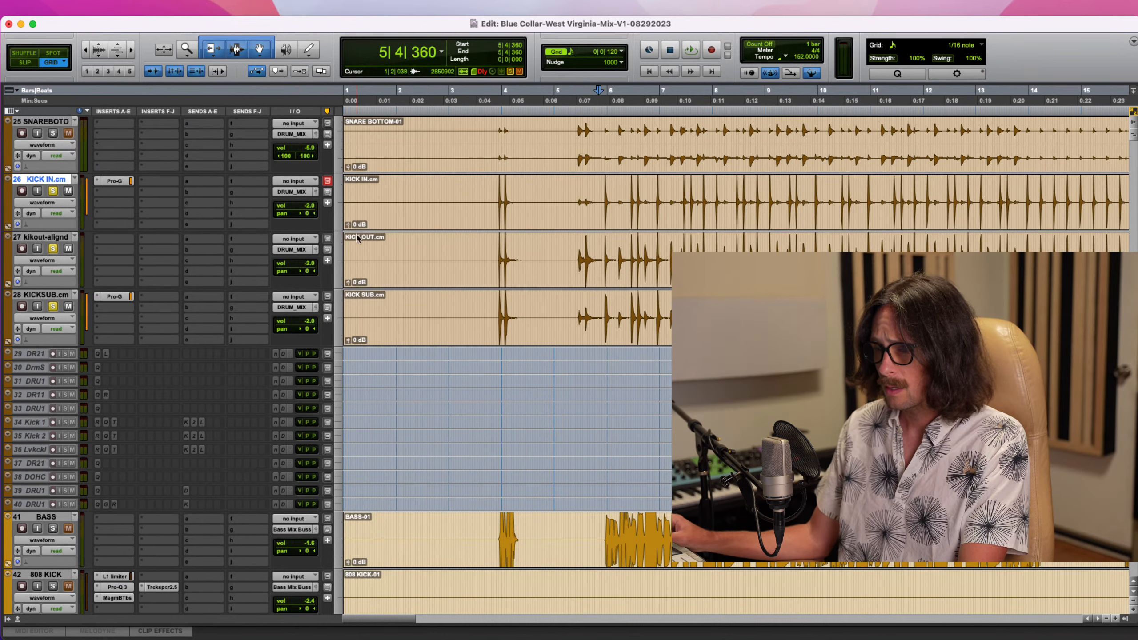
{"action": "key", "text": "super+equal"}
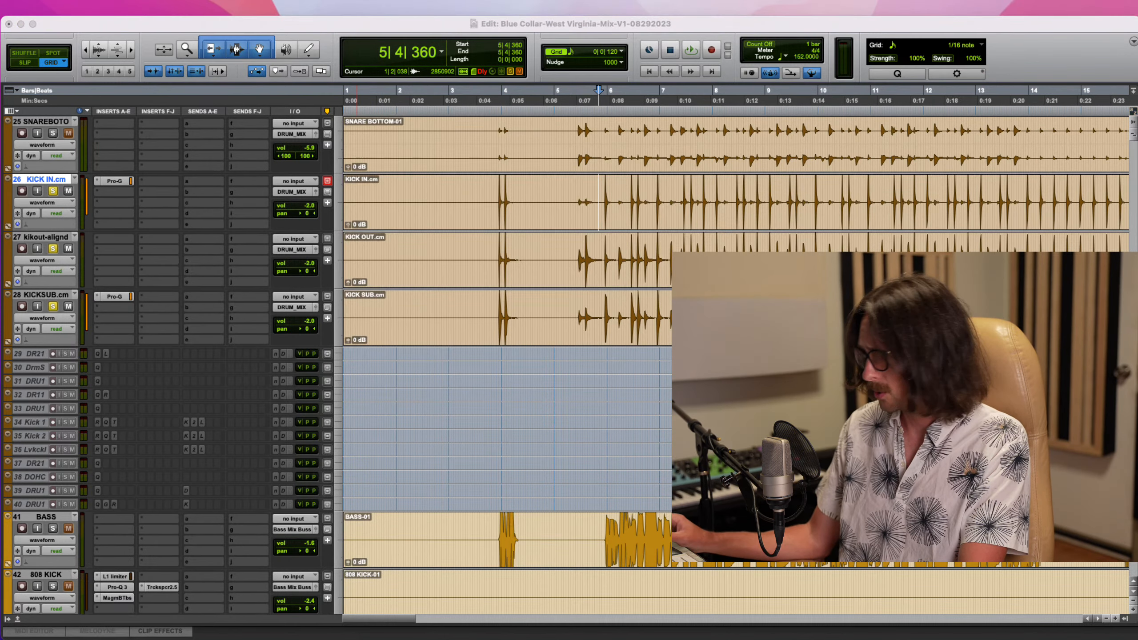
{"action": "left_click", "coordinate": [1024, 34]}
{"action": "key", "text": "space"}
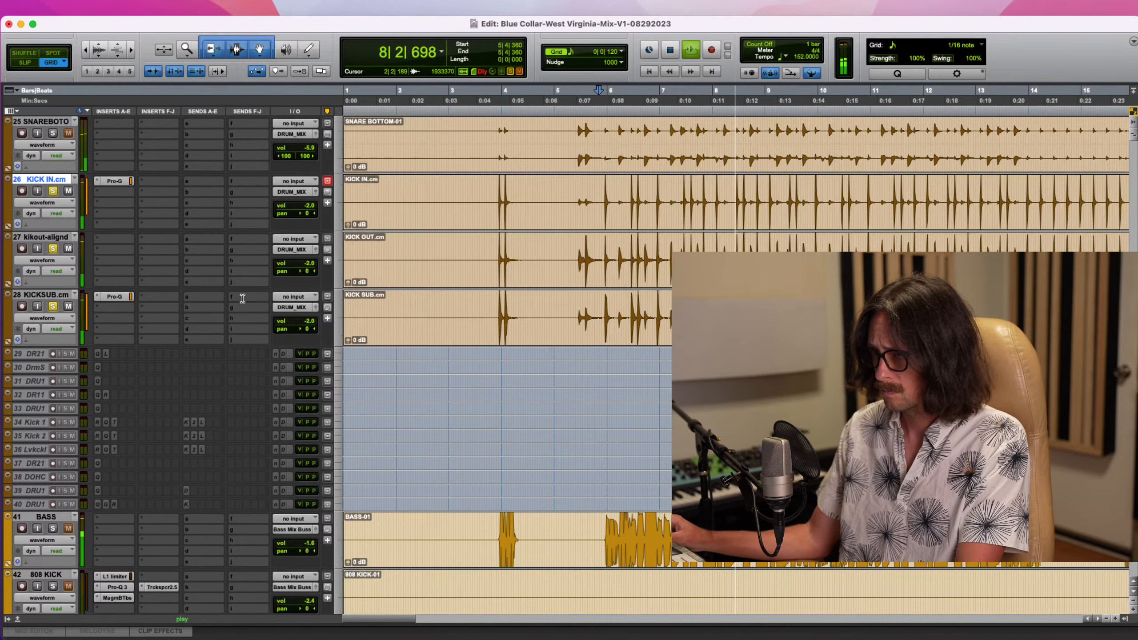
Audition the soloed kick tracks with KICKSUB.cm taken out and brought back in, and stop playback
{"action": "left_click", "coordinate": [53, 307]}
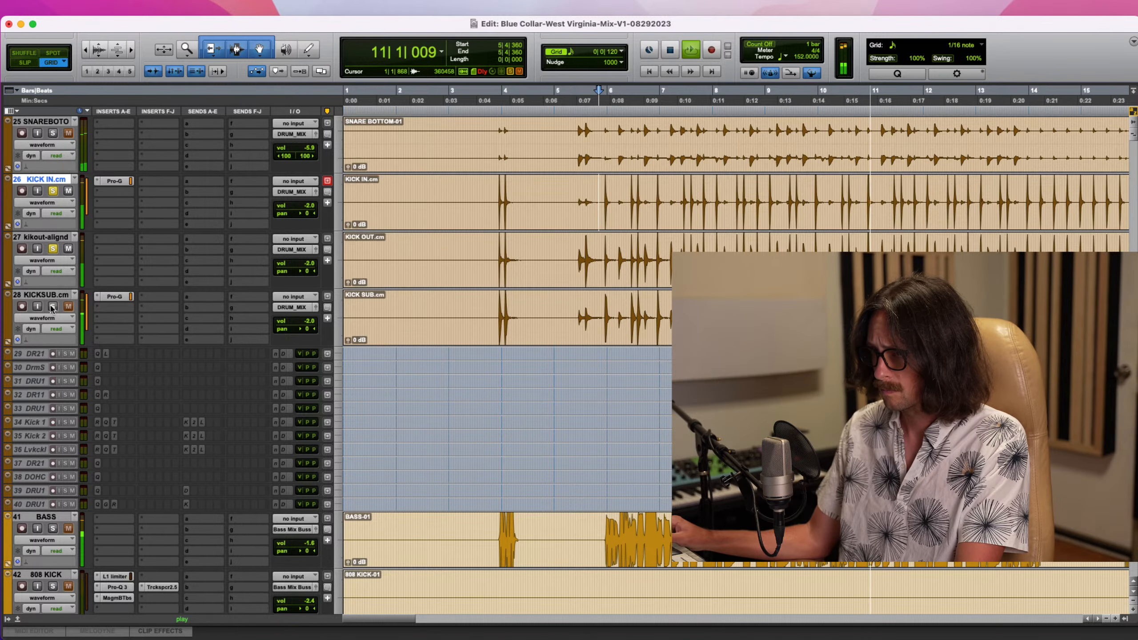
{"action": "left_click", "coordinate": [52, 308]}
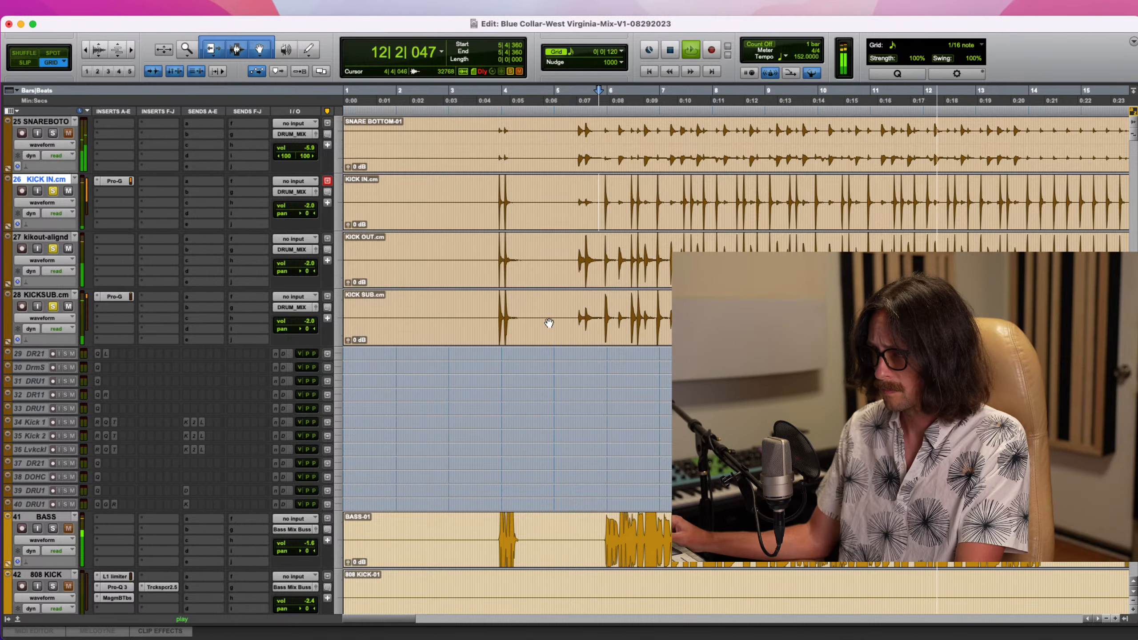
{"action": "key", "text": "space"}
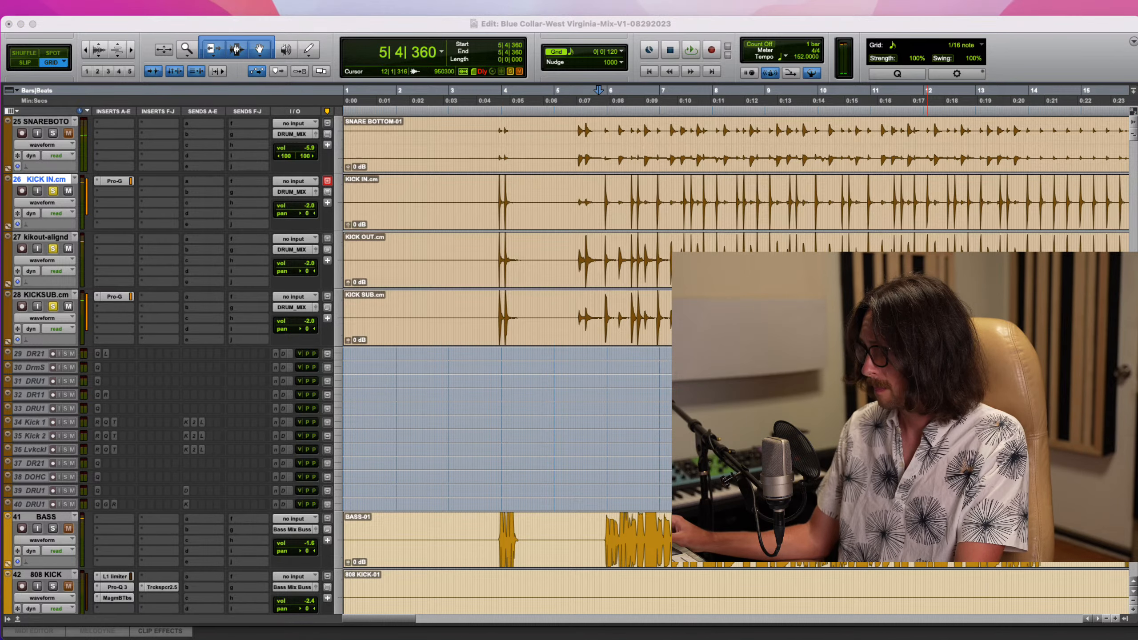
{"action": "left_click", "coordinate": [612, 149]}
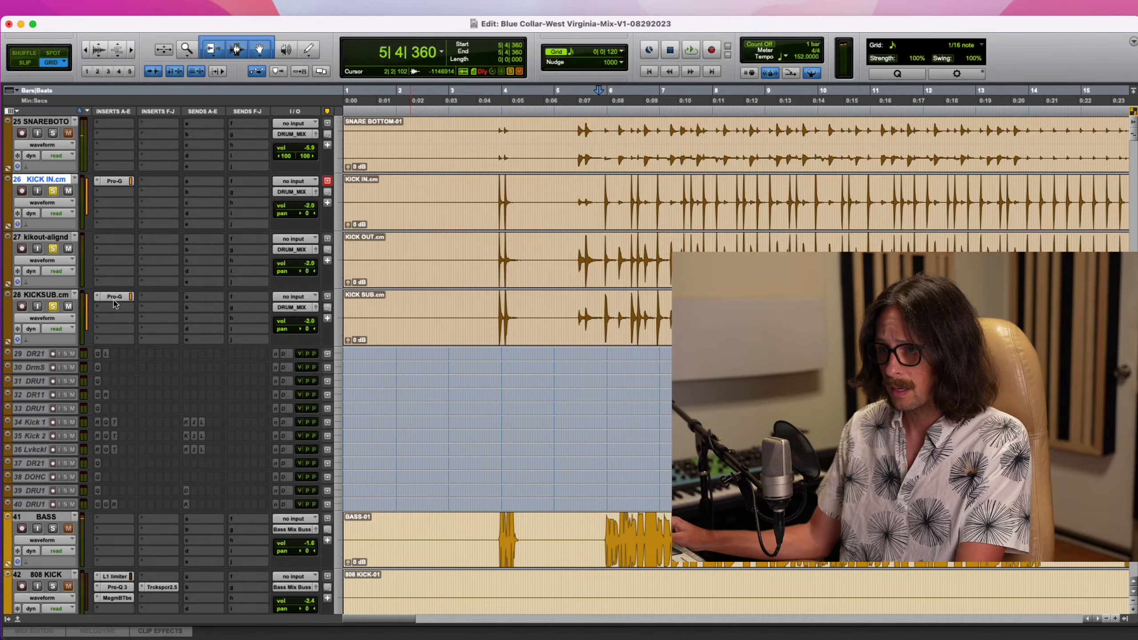
Insert FabFilter Pro-Q 3 after KICKSUB.cm's gate and, during playback, add a 24 dB/oct high cut at about 237 Hz
{"action": "left_click", "coordinate": [104, 310]}
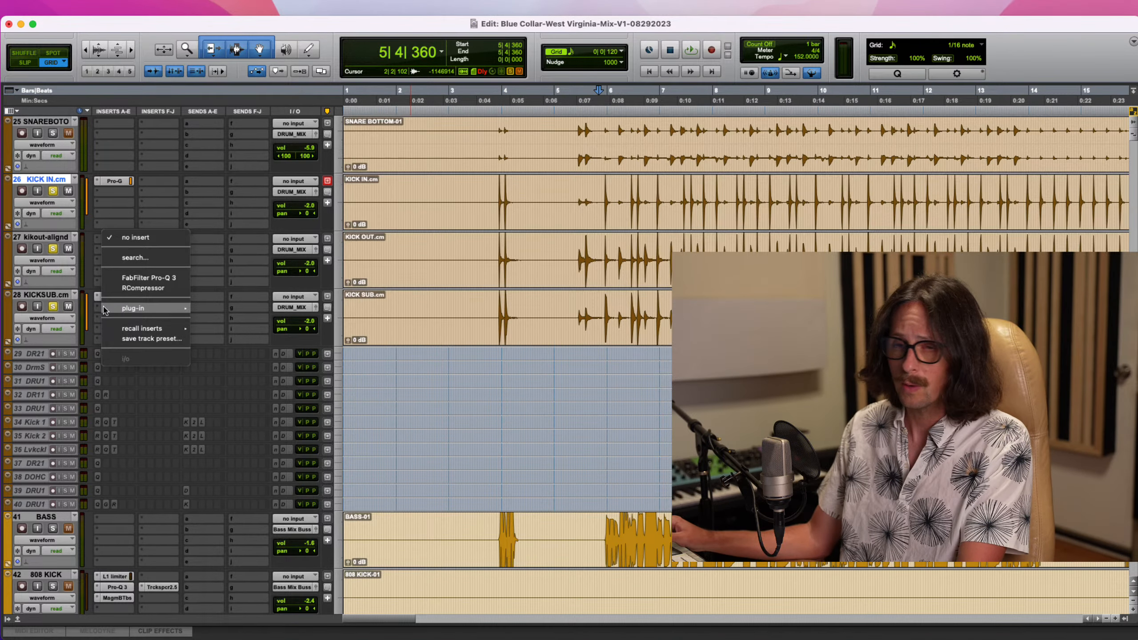
{"action": "left_click", "coordinate": [142, 279]}
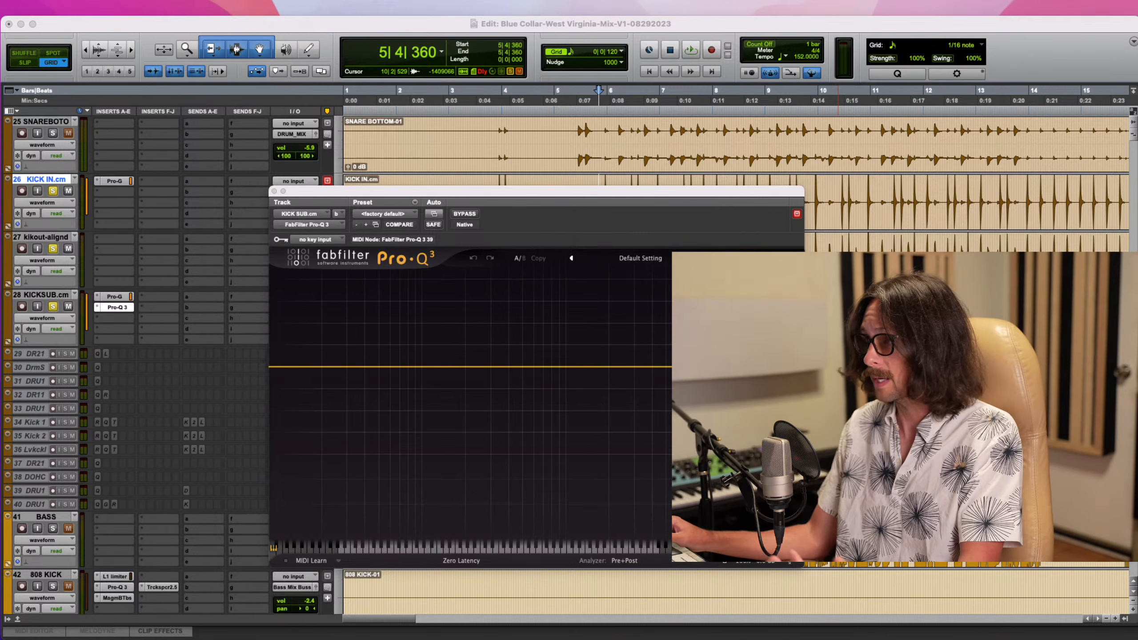
{"action": "key", "text": "space"}
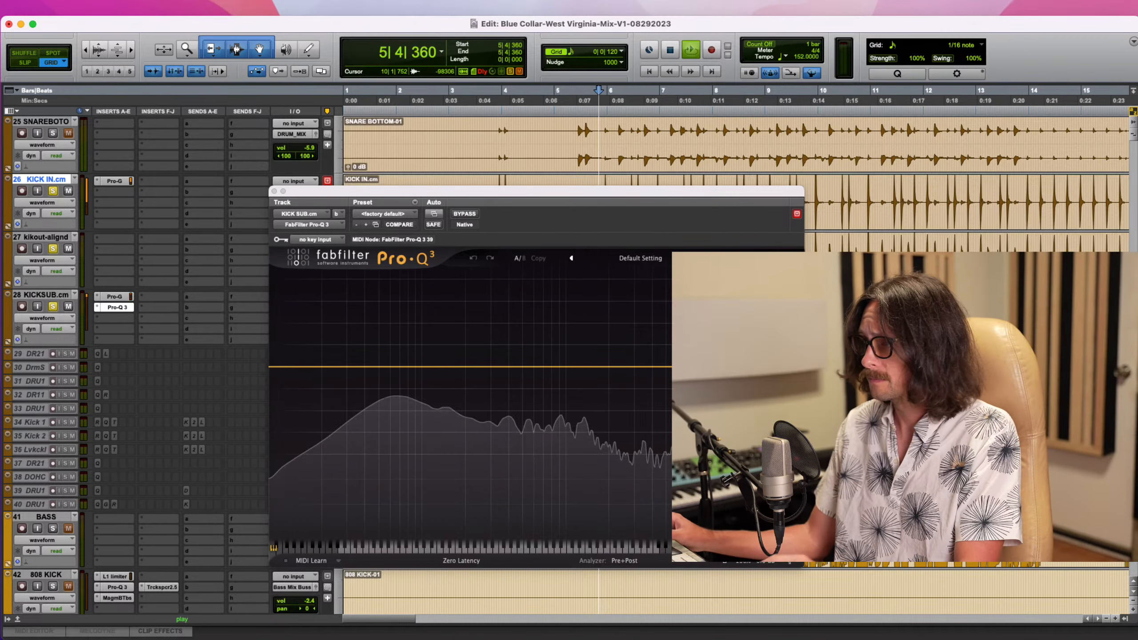
{"action": "left_click_drag", "start_coordinate": [649, 367], "coordinate": [467, 370]}
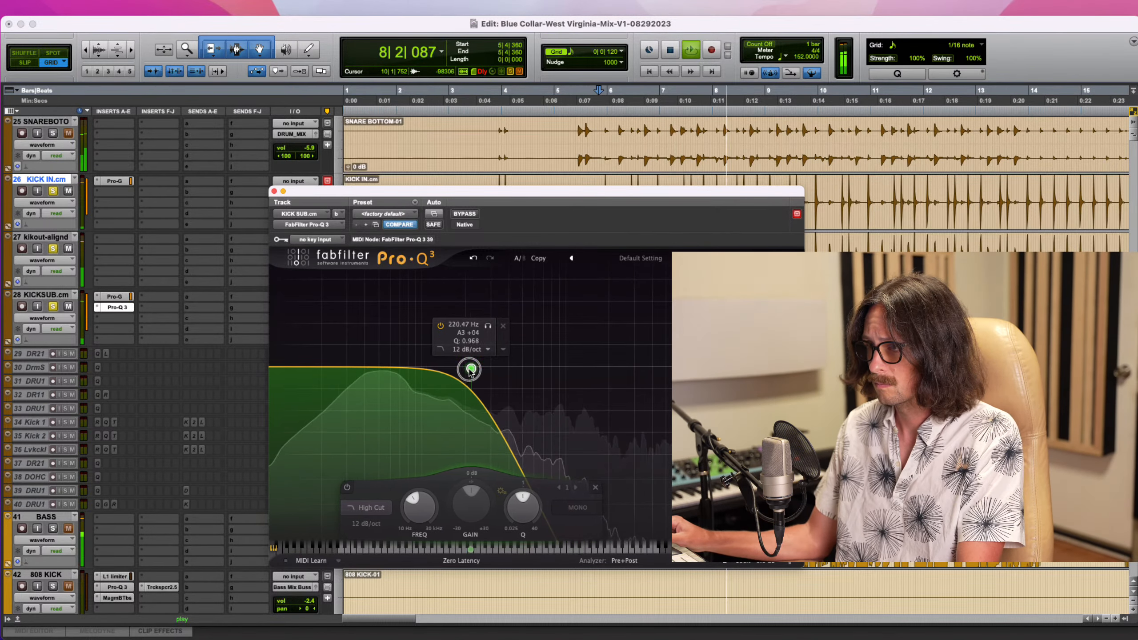
{"action": "scroll", "coordinate": [470, 348], "scroll_direction": "down", "scroll_amount": 1}
{"action": "left_click", "coordinate": [476, 348]}
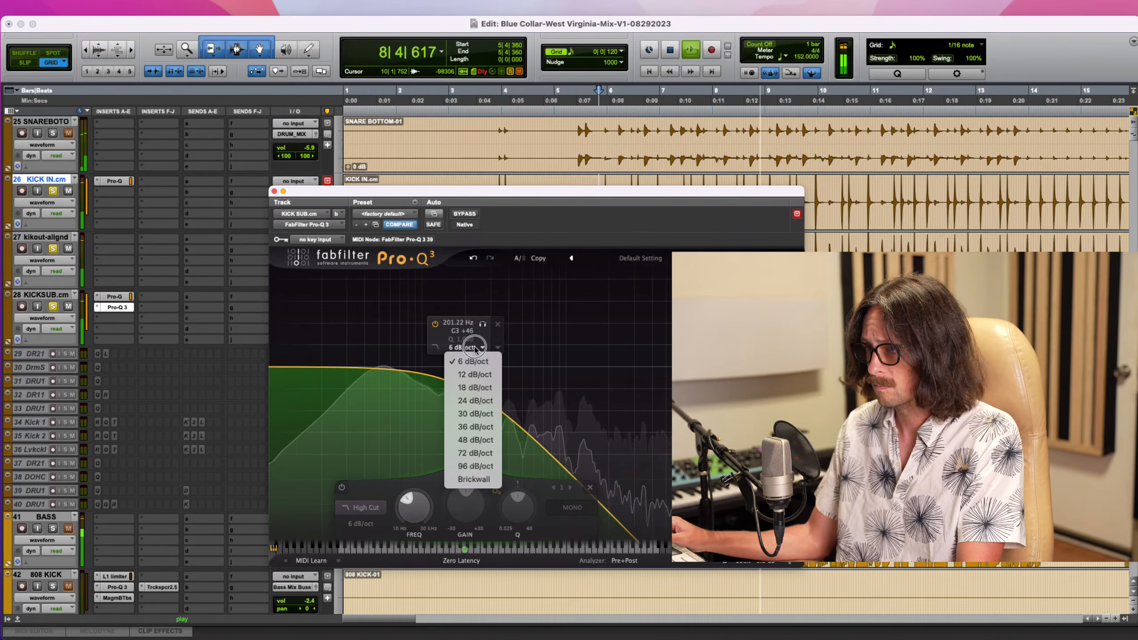
{"action": "left_click", "coordinate": [477, 400]}
{"action": "left_click_drag", "start_coordinate": [468, 370], "coordinate": [477, 370]}
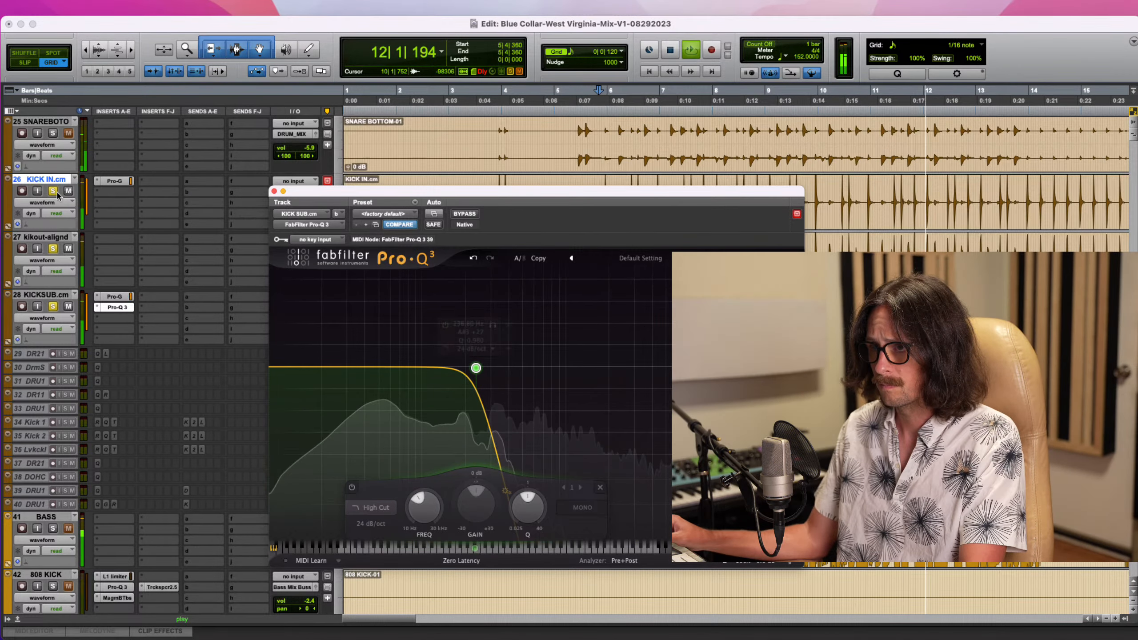
Unsolo KICK IN.cm and kikout-alignd, bypass KICKSUB.cm's gate, and lower its high cut to about 125 Hz
{"action": "left_click", "coordinate": [60, 342]}
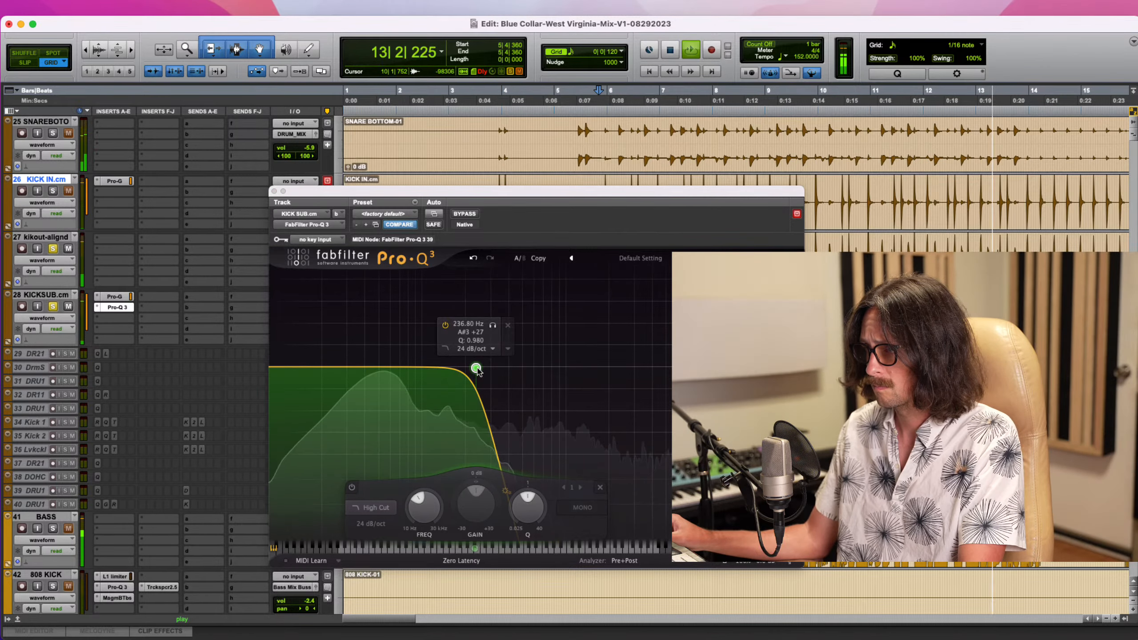
{"action": "left_click_drag", "start_coordinate": [476, 368], "coordinate": [426, 366]}
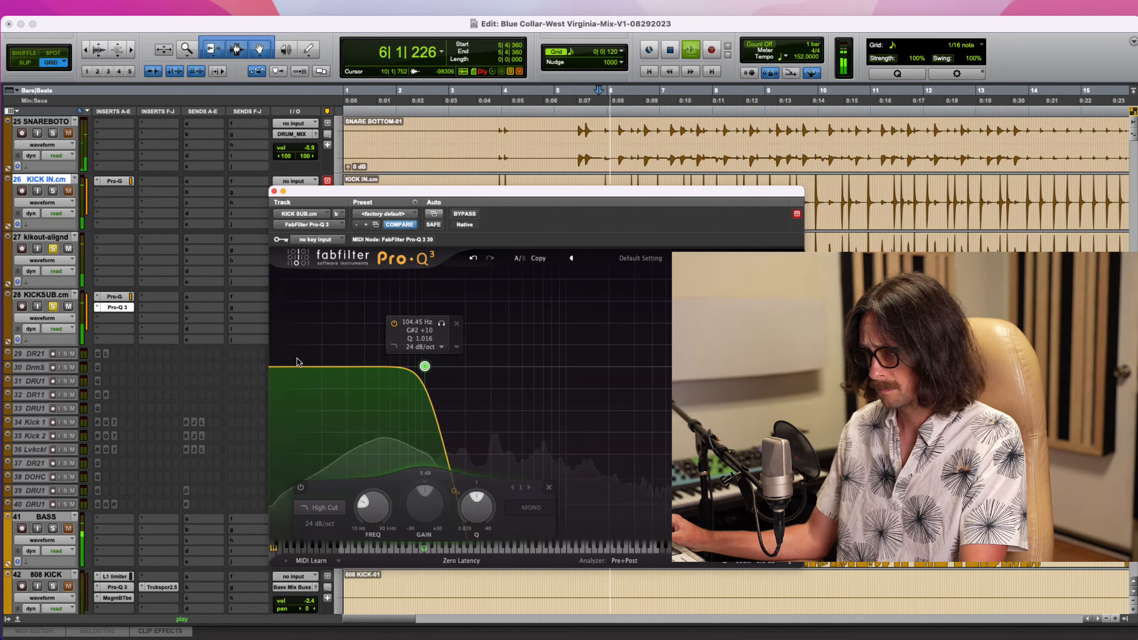
{"action": "left_click", "coordinate": [118, 298], "text": "super"}
{"action": "left_click", "coordinate": [56, 251]}
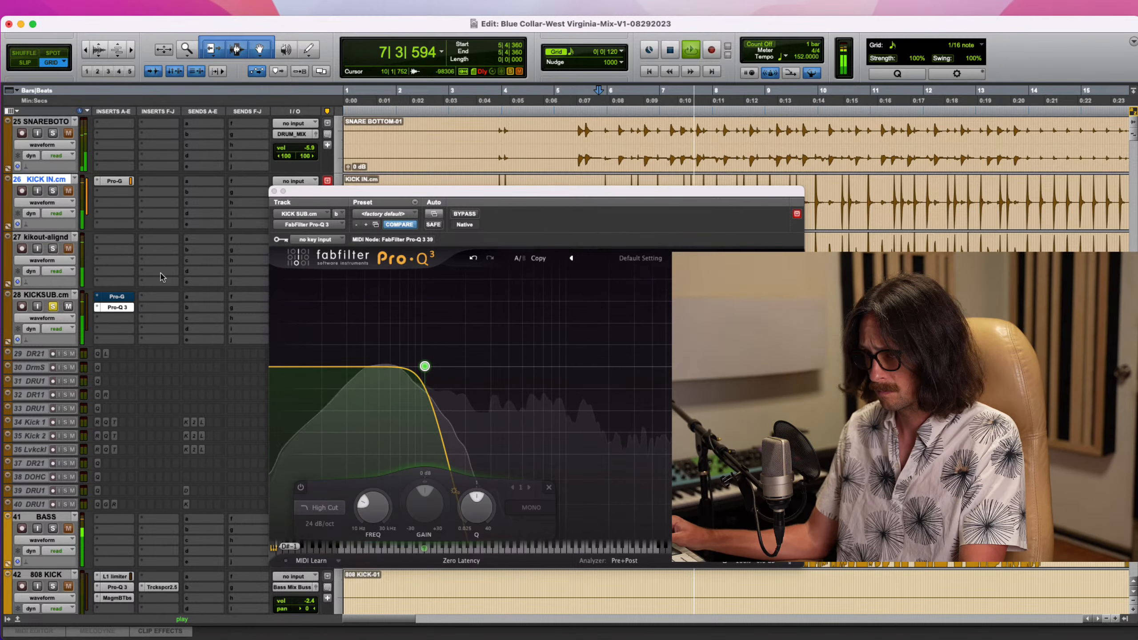
{"action": "mouse_move", "coordinate": [424, 366]}
{"action": "left_mouse_down"}
{"action": "mouse_move", "coordinate": [448, 368]}
{"action": "mouse_move", "coordinate": [437, 368]}
{"action": "left_mouse_up"}
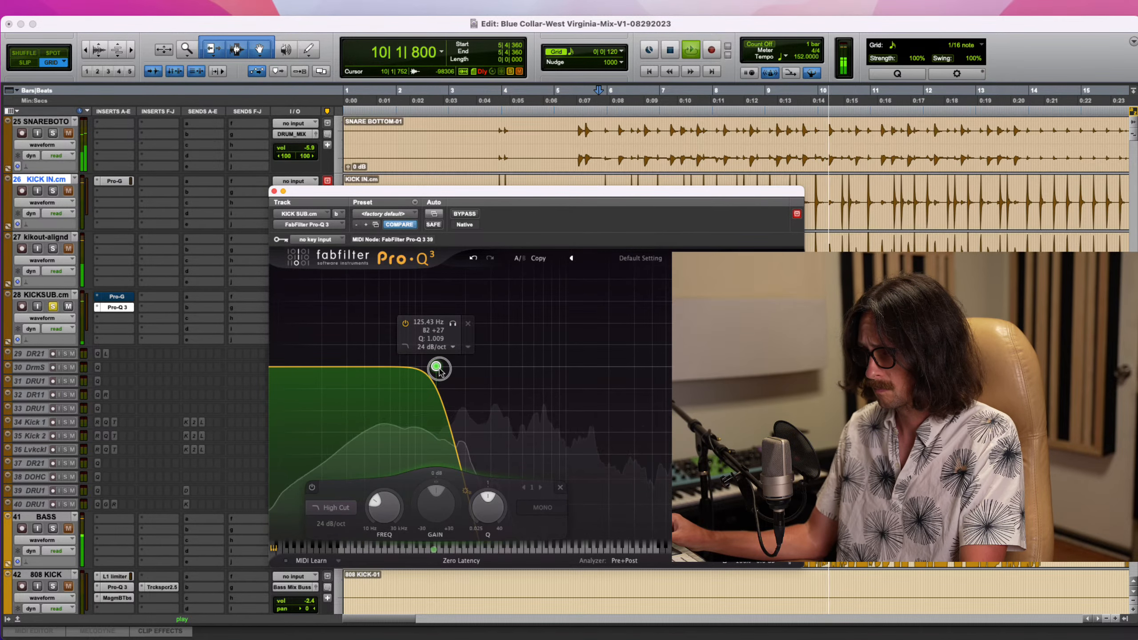
Reactivate KICKSUB.cm's gate and audition the track together with soloed kikout-alignd, closing the EQ window and stopping playback
{"action": "left_click", "coordinate": [113, 297], "text": "super"}
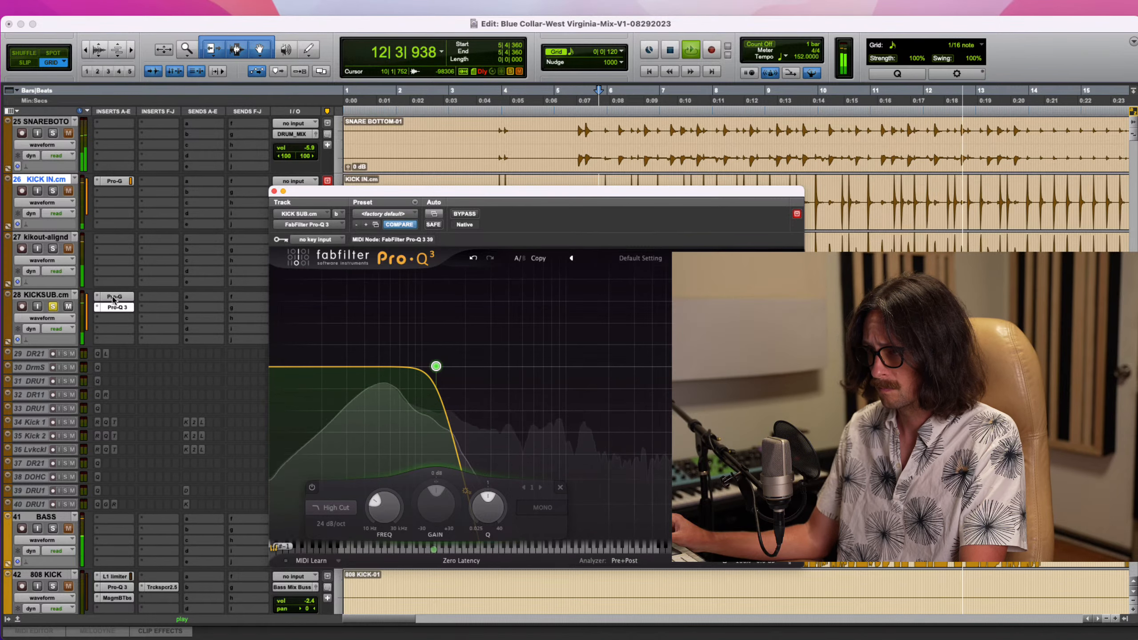
{"action": "mouse_move", "coordinate": [438, 375]}
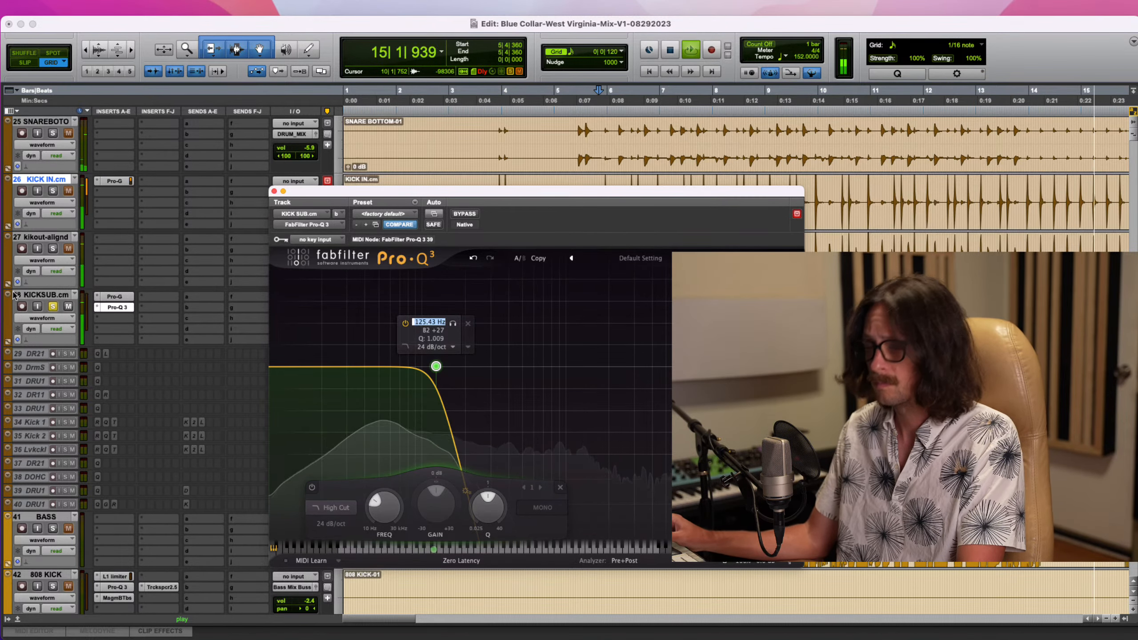
{"action": "left_click", "coordinate": [53, 249]}
{"action": "scroll", "coordinate": [120, 289], "scroll_direction": "down", "scroll_amount": 1}
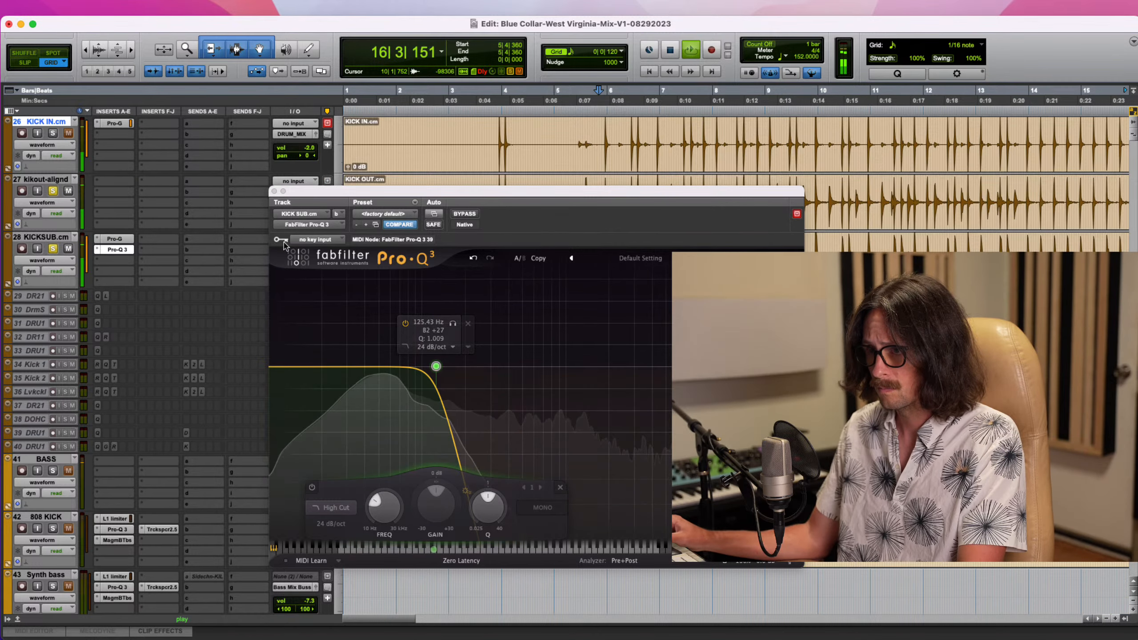
{"action": "left_click", "coordinate": [274, 191]}
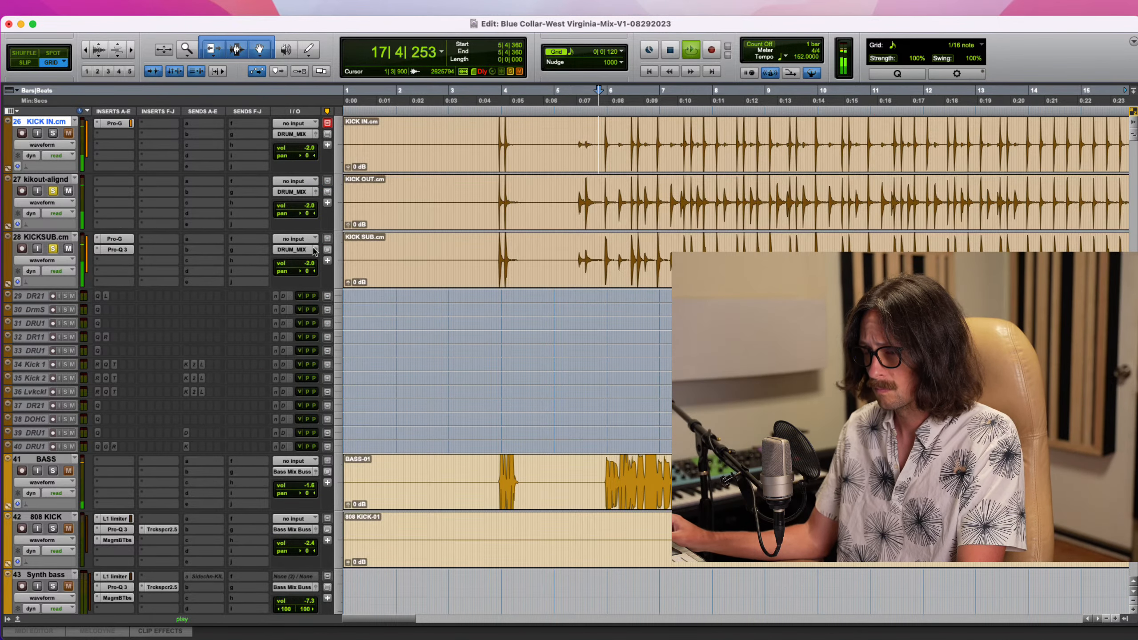
{"action": "key", "text": "space"}
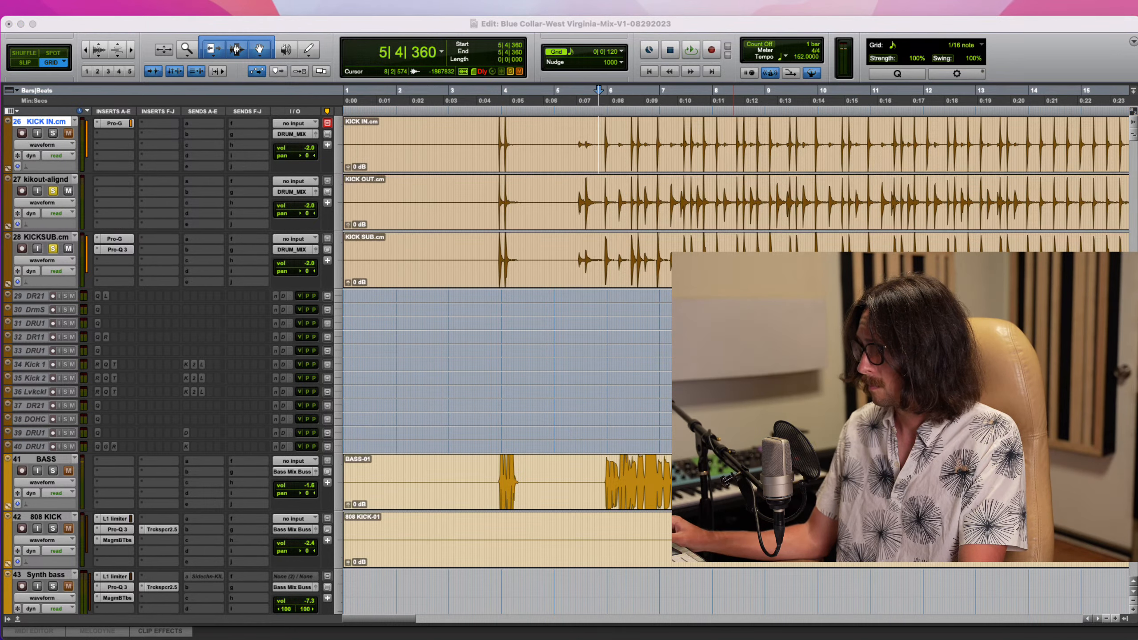
Remove the Pro-G gate from KICKSUB.cm and move its Pro-Q 3 to the first insert
{"action": "left_click", "coordinate": [1001, 35]}
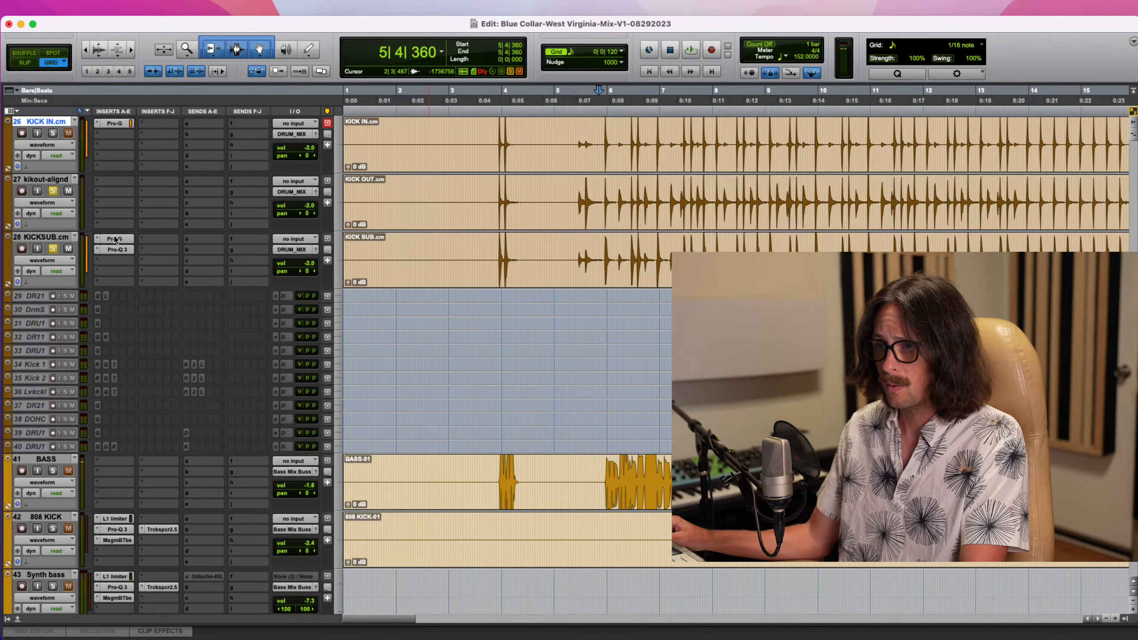
{"action": "left_click", "coordinate": [96, 240]}
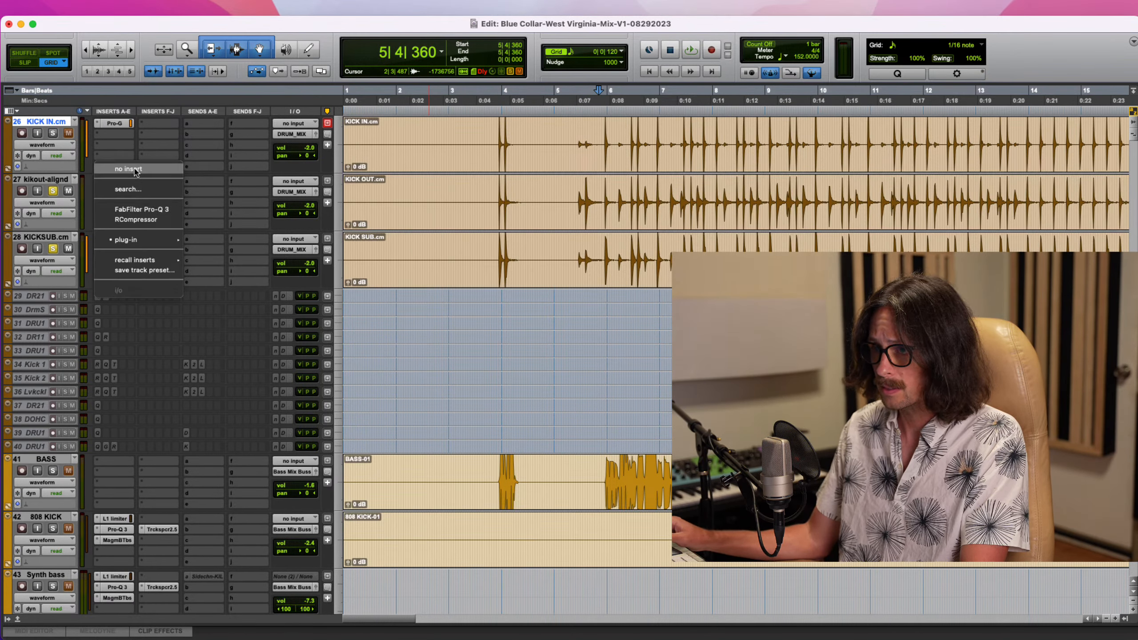
{"action": "left_click", "coordinate": [121, 209]}
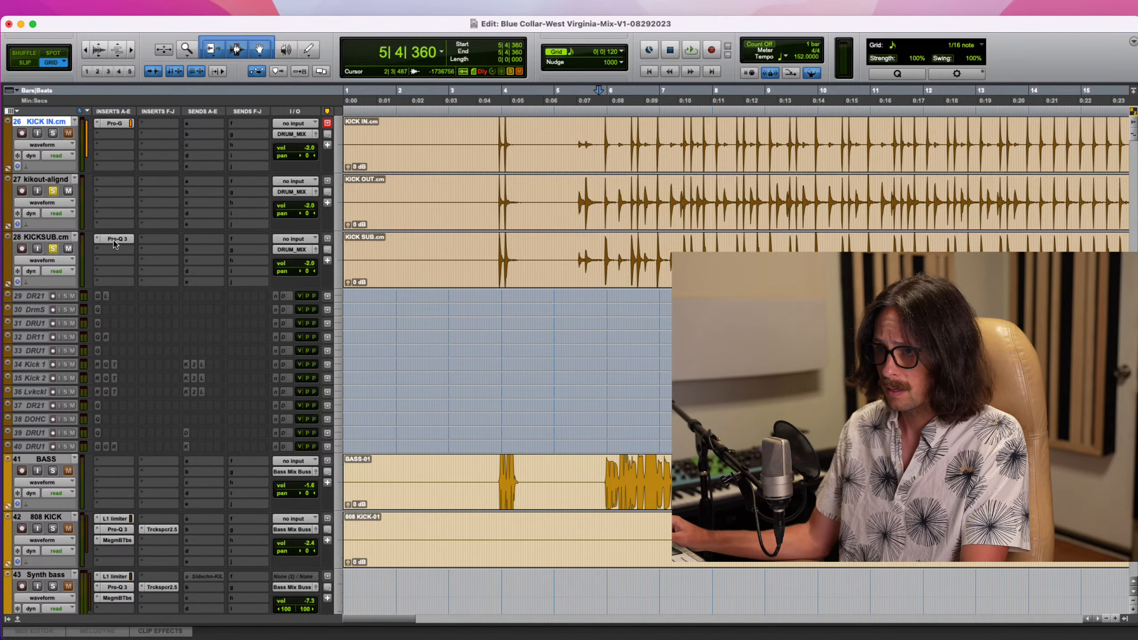
Add a 30 dB/oct low cut at about 18 Hz to KICKSUB.cm's Pro-Q 3 and lower the track's volume to about -18.5 dB
{"action": "left_click", "coordinate": [115, 241]}
{"action": "left_click", "coordinate": [295, 367]}
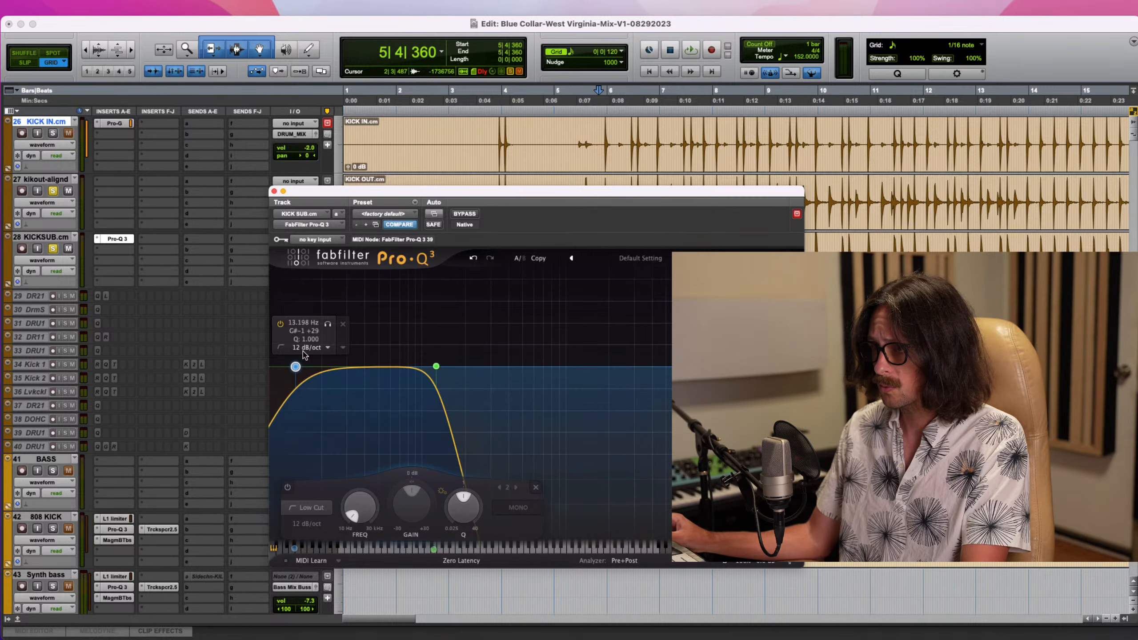
{"action": "left_click", "coordinate": [309, 348]}
{"action": "left_click", "coordinate": [313, 414]}
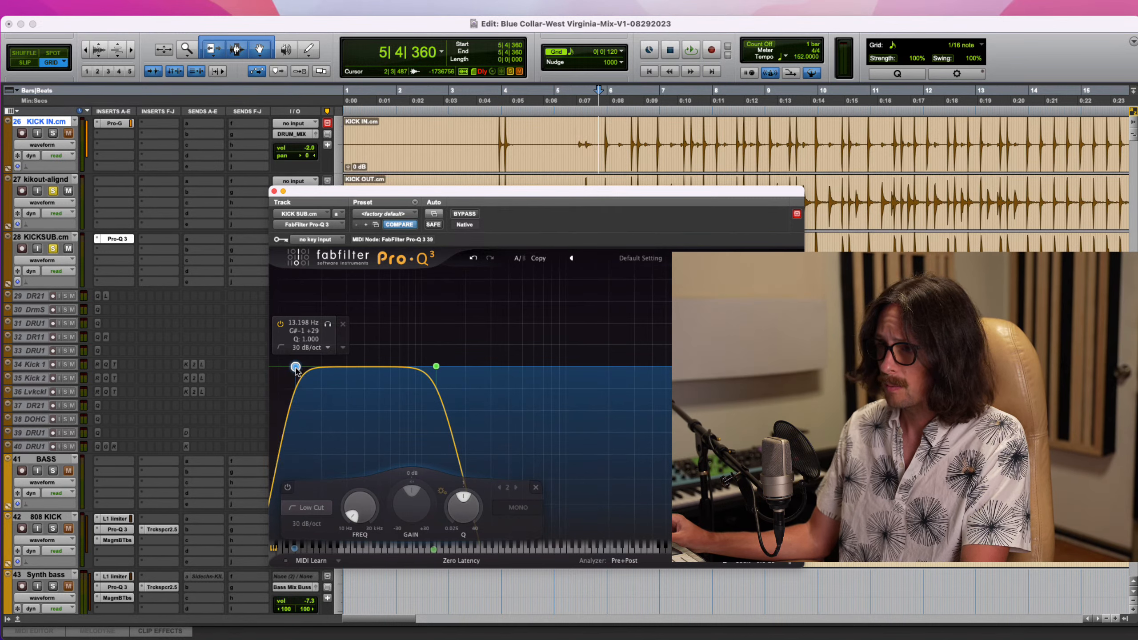
{"action": "left_click_drag", "start_coordinate": [296, 368], "coordinate": [315, 368]}
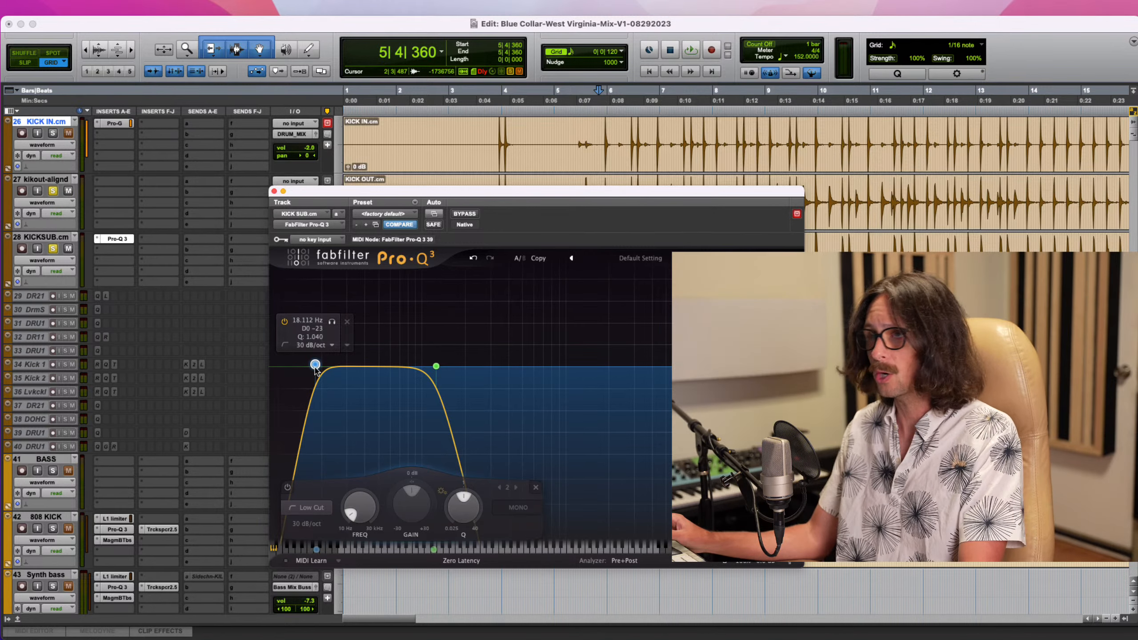
{"action": "left_click", "coordinate": [274, 191]}
{"action": "scroll", "coordinate": [345, 373], "scroll_direction": "up", "scroll_amount": 3}
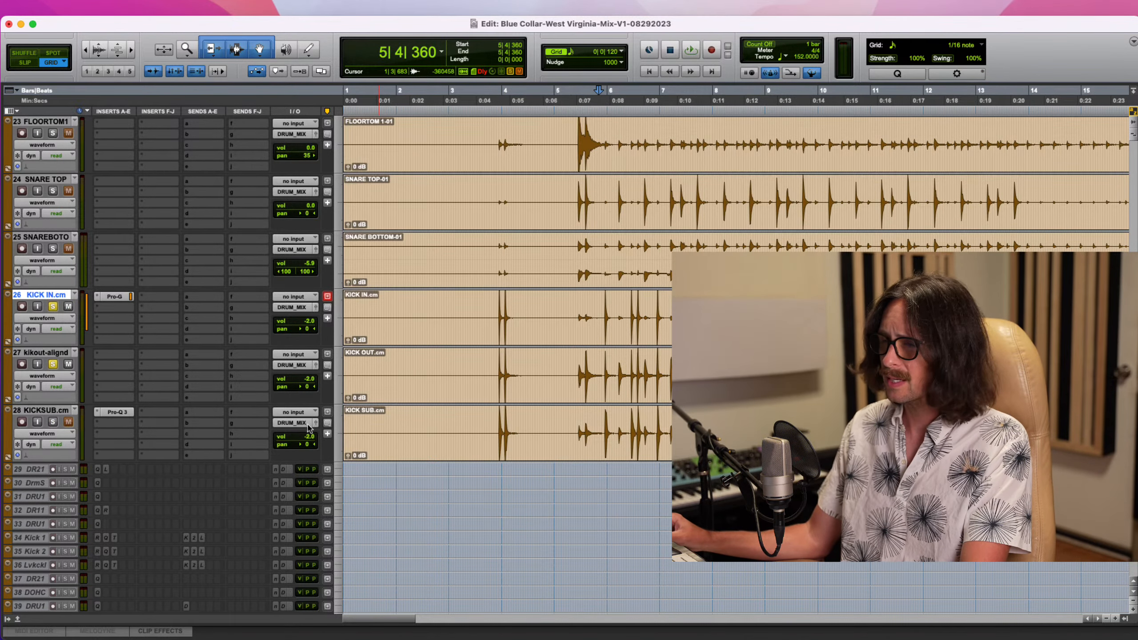
{"action": "left_click_drag", "start_coordinate": [307, 440], "coordinate": [309, 455]}
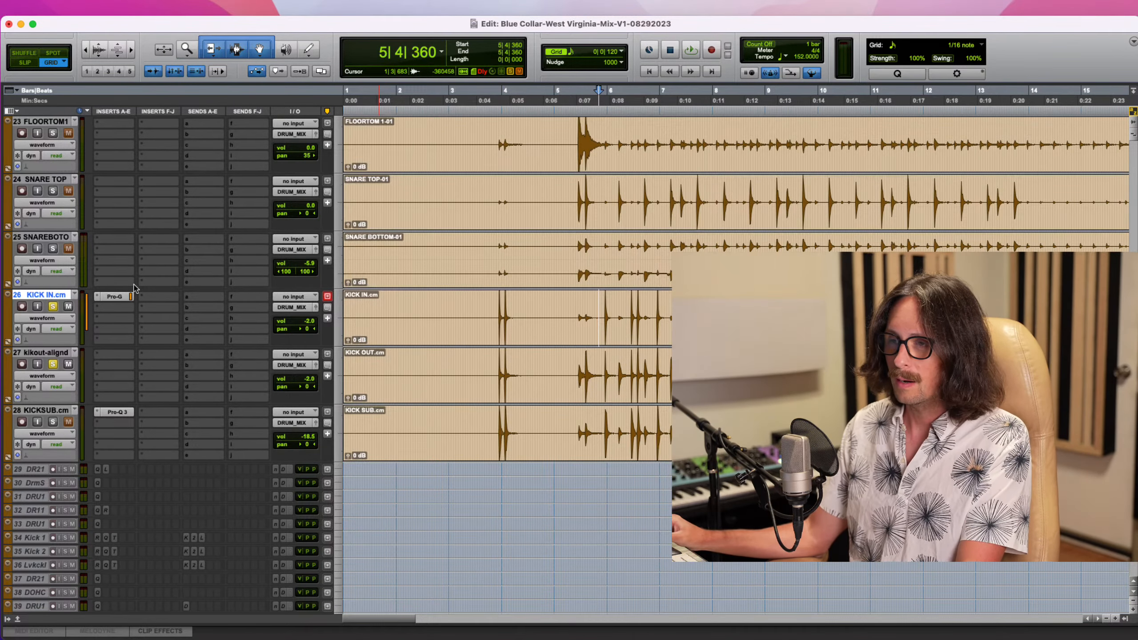
Insert FabFilter Pro-Q 3 after KICK IN.cm's gate and another on kikout-alignd's first insert
{"action": "left_click", "coordinate": [112, 308]}
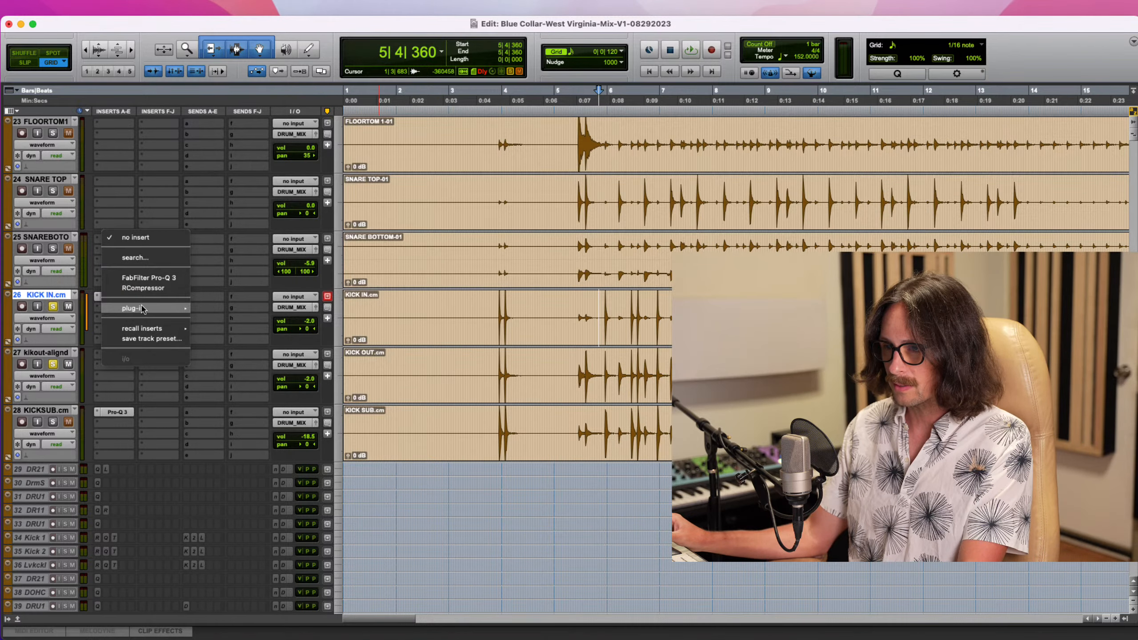
{"action": "left_click", "coordinate": [107, 406]}
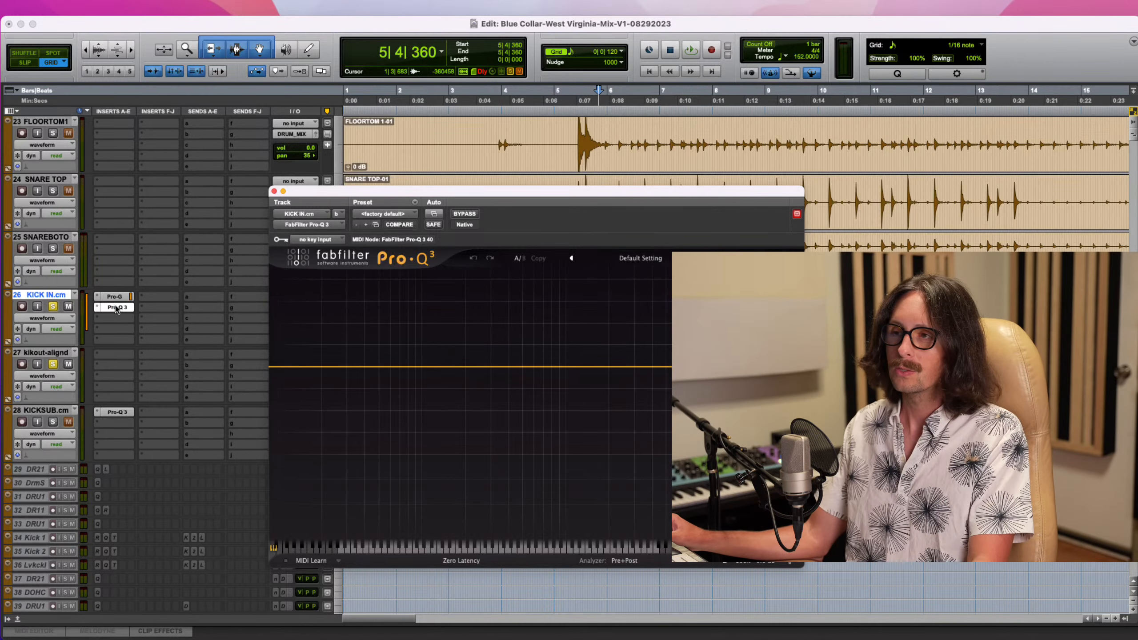
{"action": "left_click", "coordinate": [119, 356]}
{"action": "left_click_drag", "start_coordinate": [119, 356], "coordinate": [117, 355]}
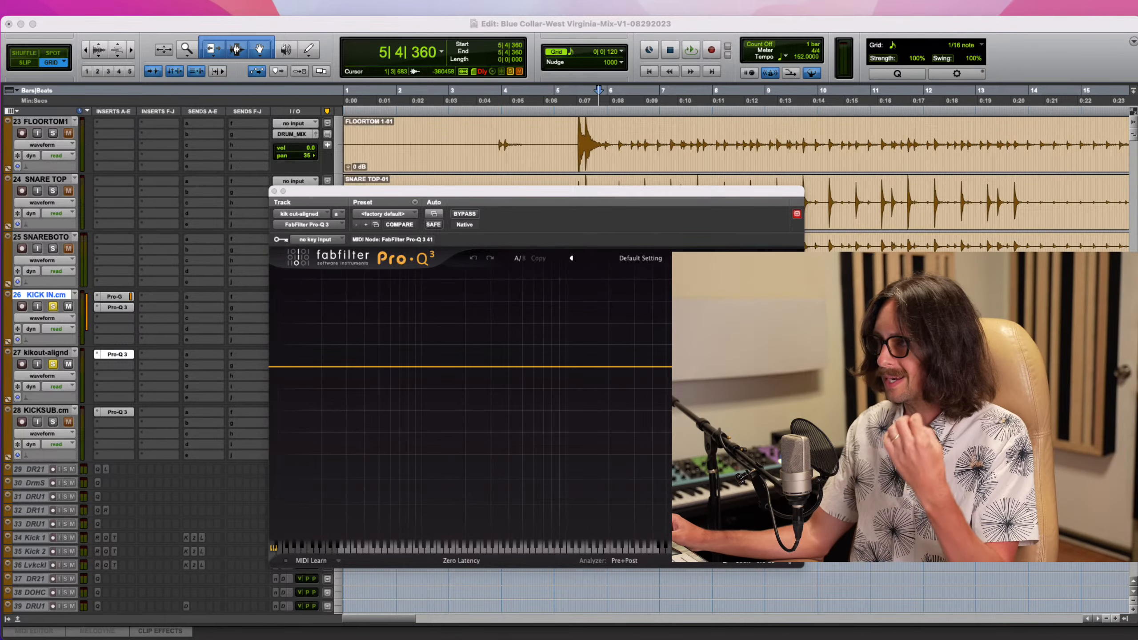
Play the song and add a 24 dB/oct high cut at about 5550 Hz to kikout-alignd's EQ
{"action": "key", "text": "space"}
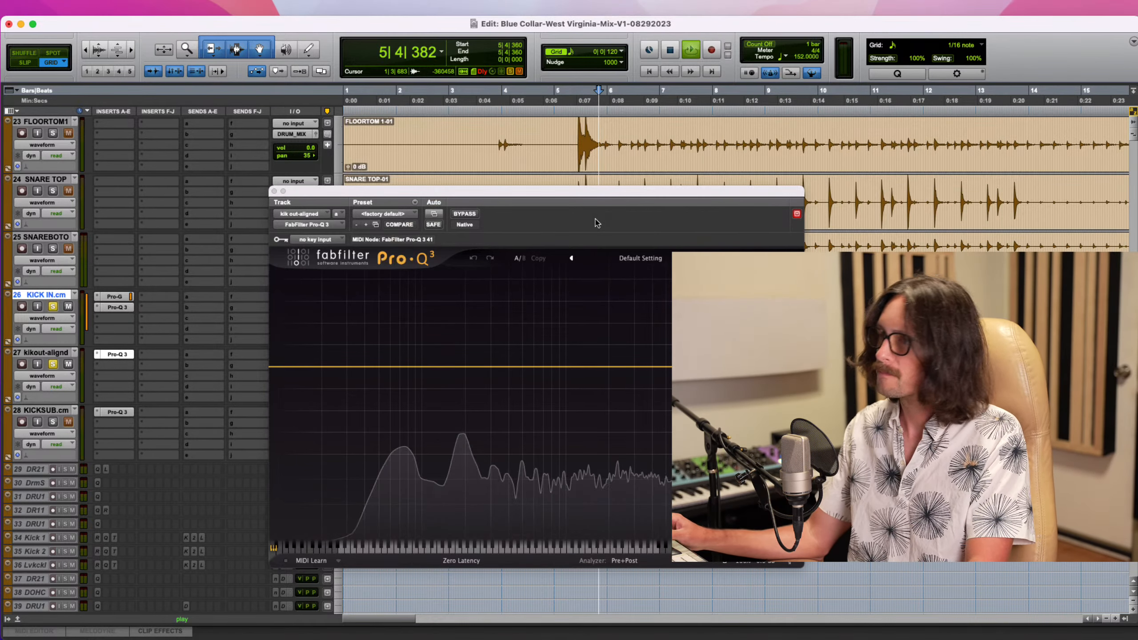
{"action": "left_click_drag", "start_coordinate": [435, 192], "coordinate": [262, 153]}
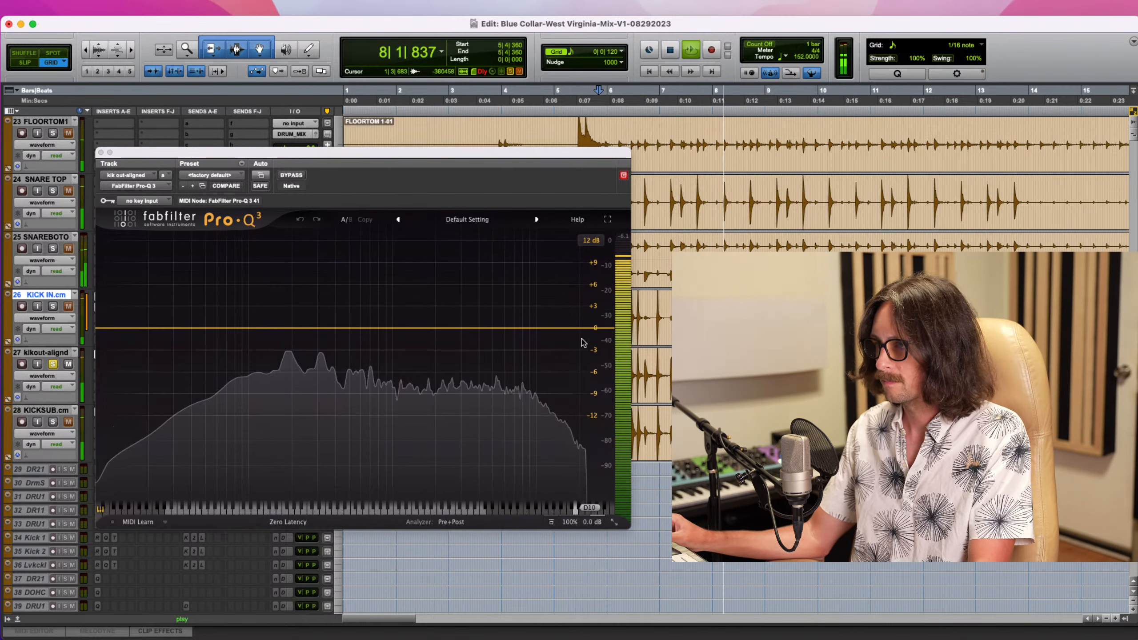
{"action": "left_click_drag", "start_coordinate": [582, 331], "coordinate": [499, 329]}
{"action": "left_click", "coordinate": [484, 312]}
{"action": "left_click", "coordinate": [491, 336]}
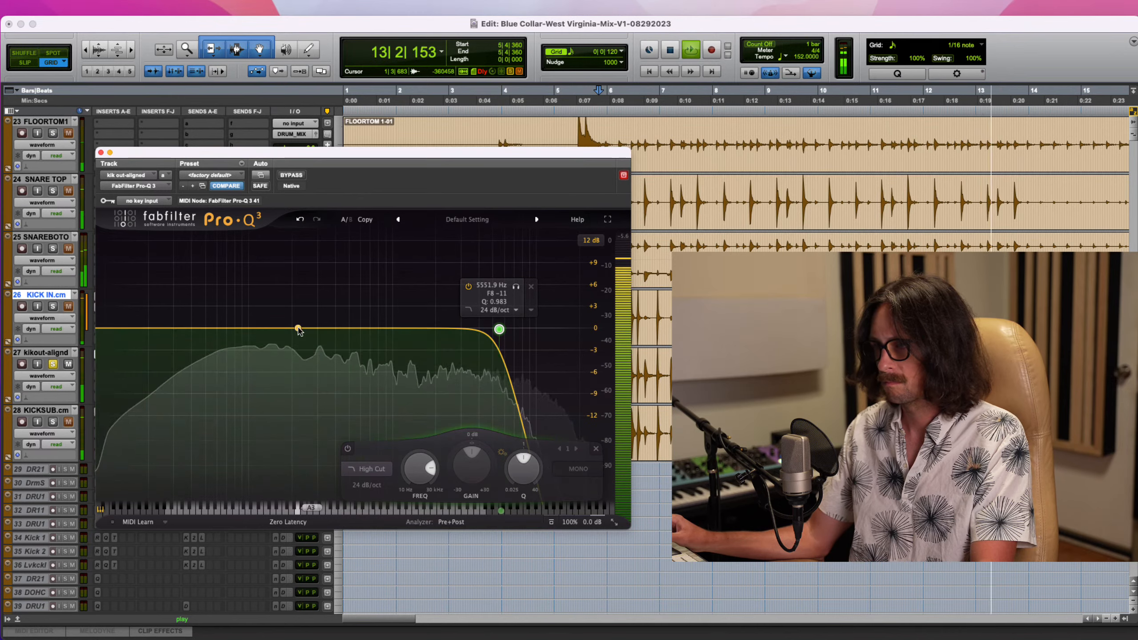
Add a low-frequency bell boost of about 2 dB and a 24 dB/oct low cut at about 21 Hz to kikout-alignd's EQ
{"action": "mouse_move", "coordinate": [289, 328]}
{"action": "left_mouse_down"}
{"action": "mouse_move", "coordinate": [251, 298]}
{"action": "mouse_move", "coordinate": [299, 308]}
{"action": "mouse_move", "coordinate": [279, 311]}
{"action": "left_mouse_up"}
{"action": "left_click", "coordinate": [112, 329]}
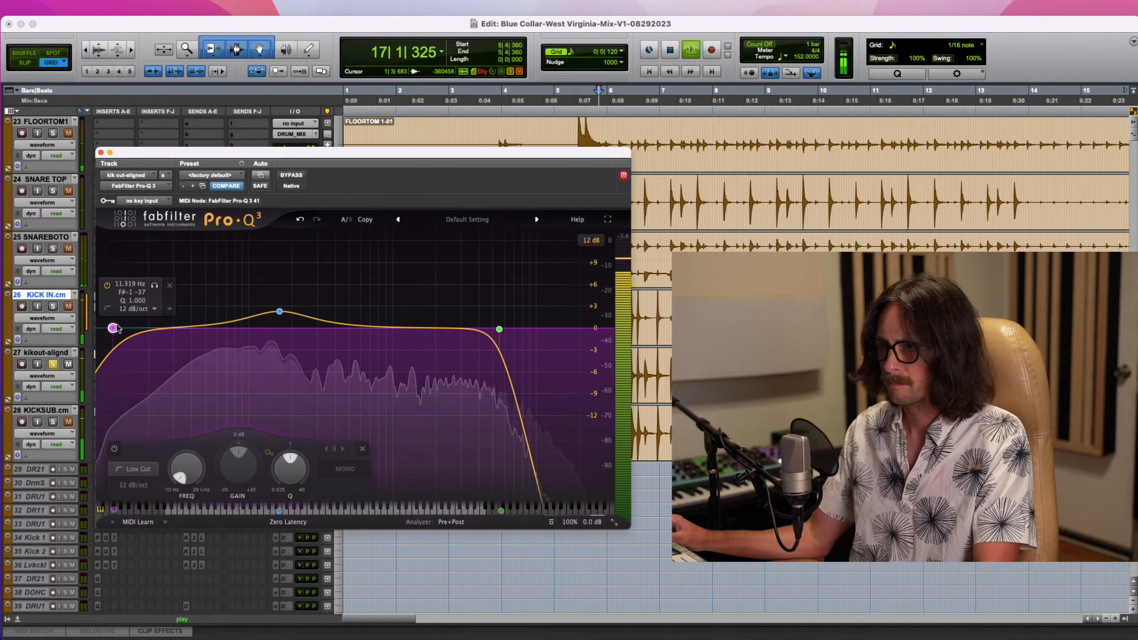
{"action": "left_click", "coordinate": [134, 310]}
{"action": "left_click", "coordinate": [145, 361]}
{"action": "left_click_drag", "start_coordinate": [112, 329], "coordinate": [150, 334]}
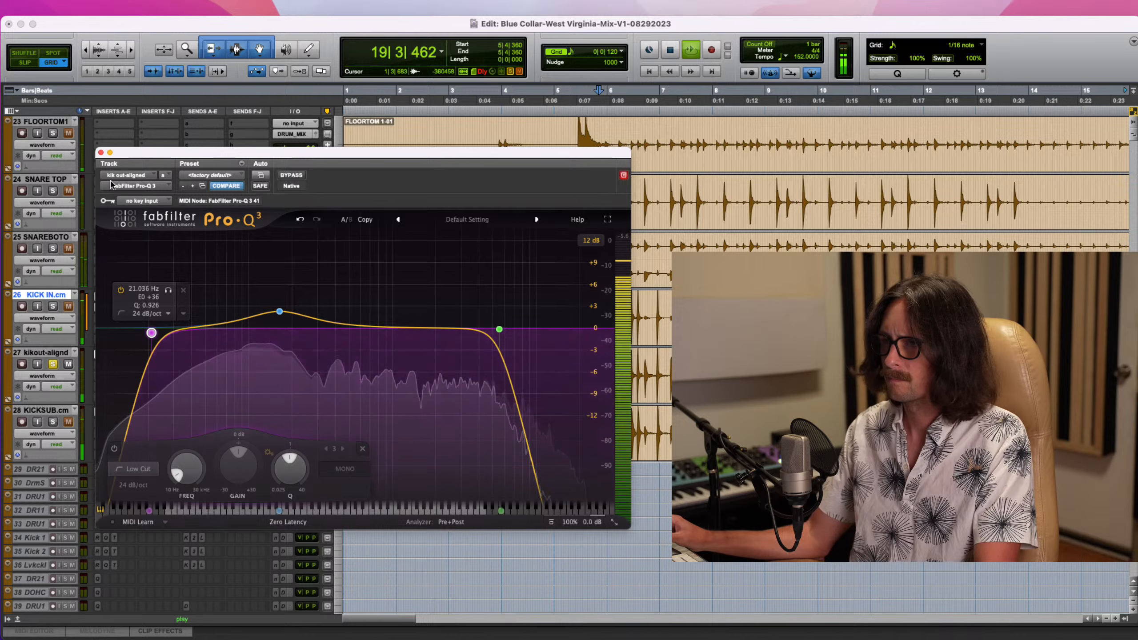
Add a 24 dB/oct low cut and a low-frequency bell boost of about 1.3 dB to KICK IN.cm's Pro-Q 3
{"action": "left_click", "coordinate": [101, 153]}
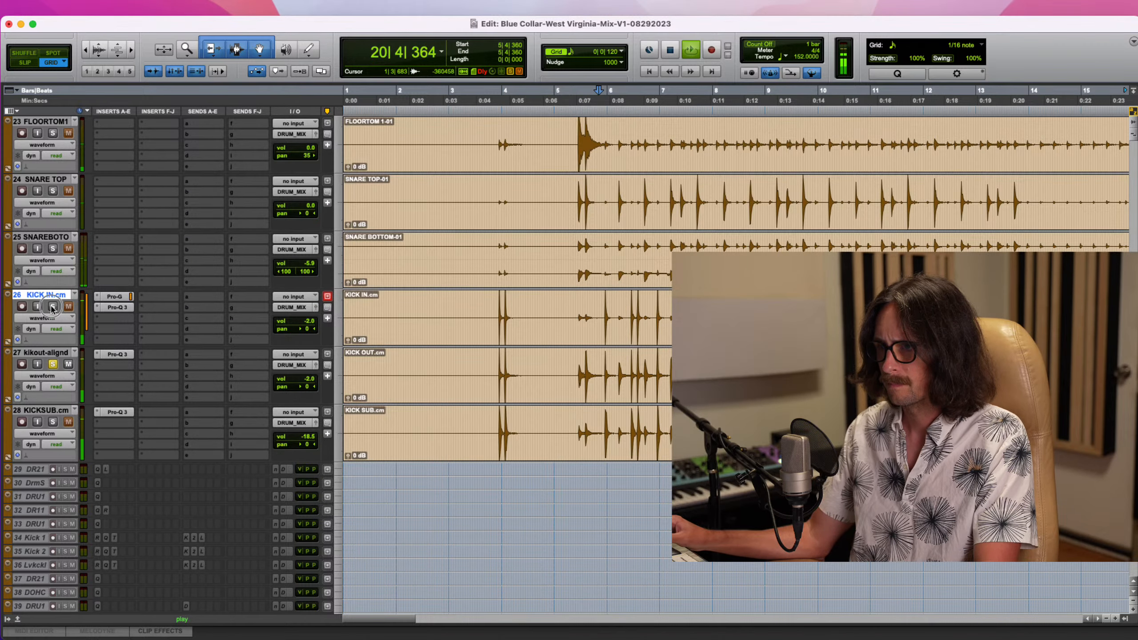
{"action": "left_click", "coordinate": [117, 308]}
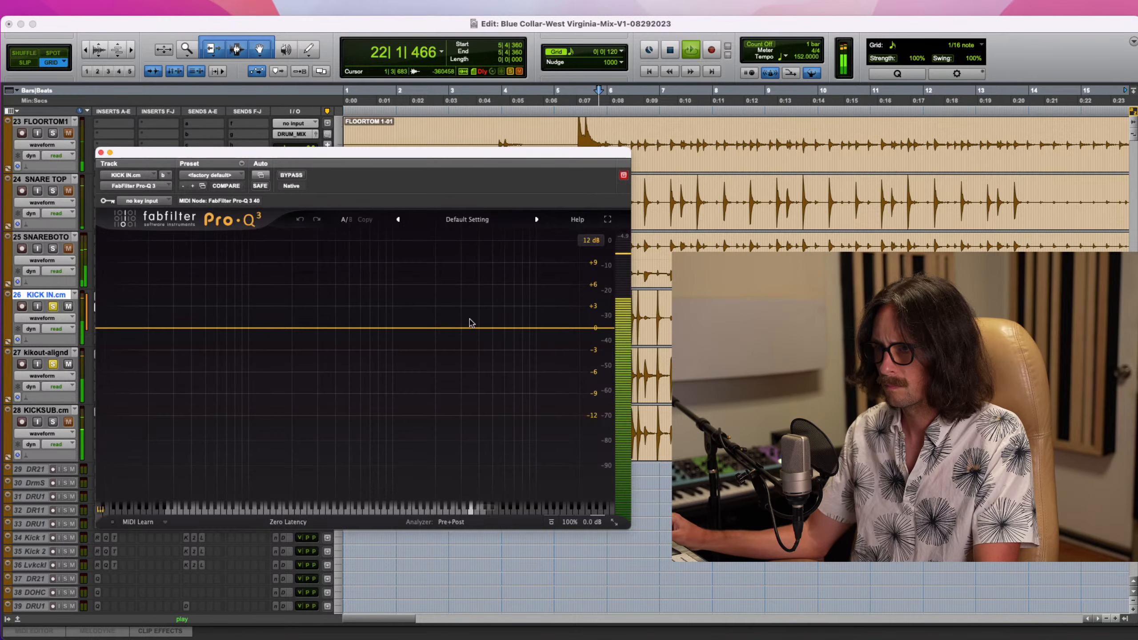
{"action": "left_click", "coordinate": [128, 330]}
{"action": "left_click", "coordinate": [153, 309]}
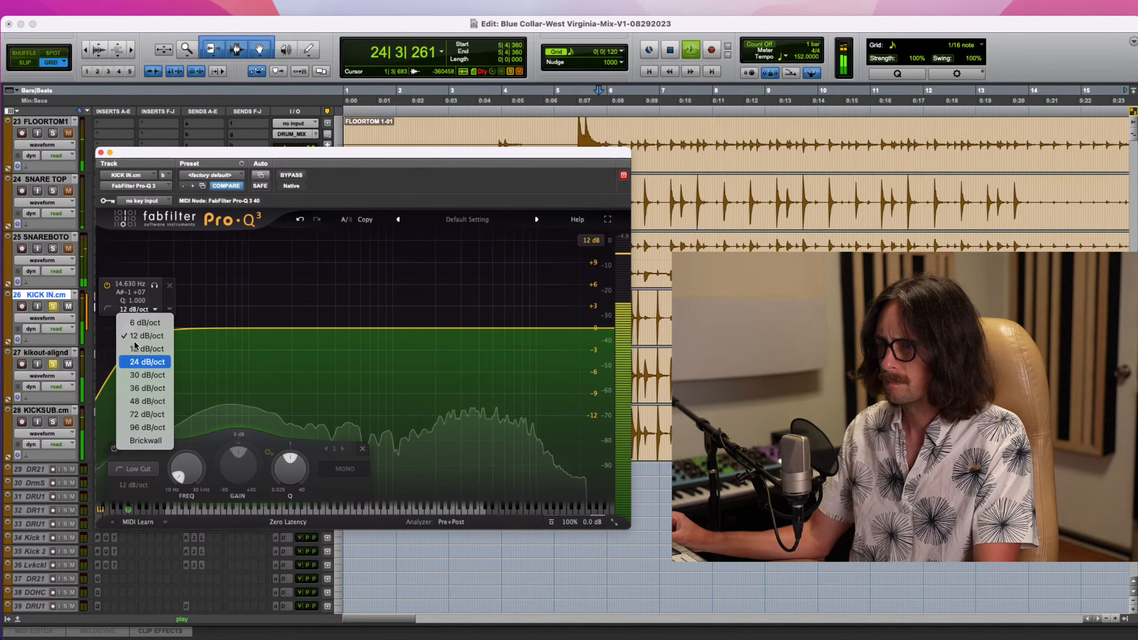
{"action": "left_click", "coordinate": [145, 362]}
{"action": "left_click_drag", "start_coordinate": [128, 330], "coordinate": [222, 320]}
Restart playback with KICKSUB.cm also soloed and cut about 1.7 dB around 3790 Hz with a bell on KICK IN.cm's EQ
{"action": "key", "text": "space"}
{"action": "key", "text": "space"}
{"action": "left_click", "coordinate": [53, 422]}
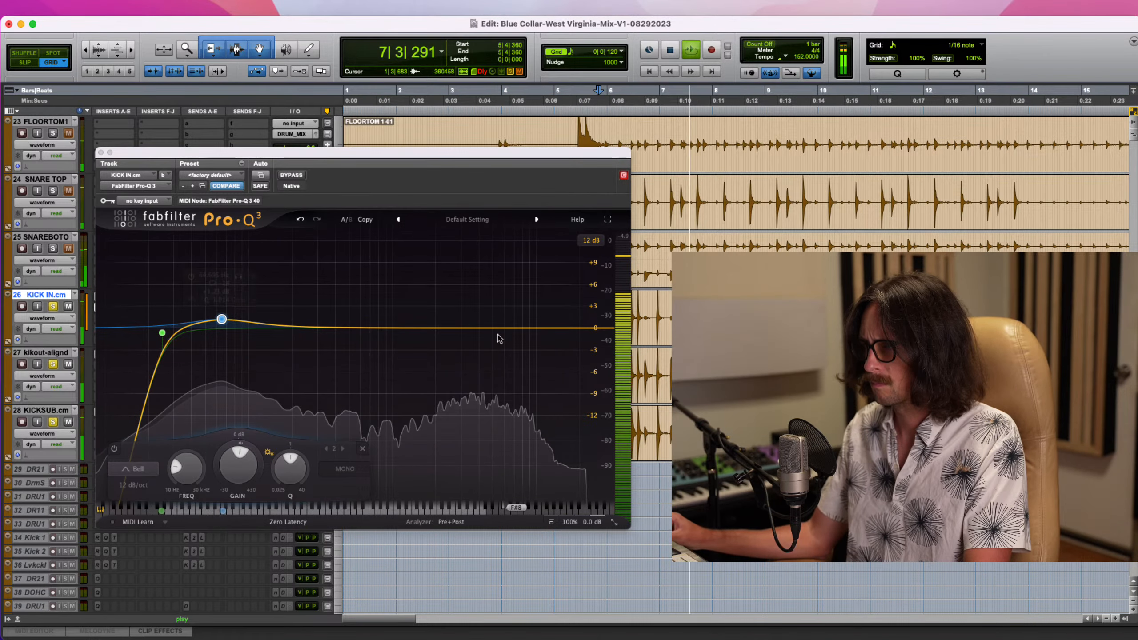
{"action": "left_click_drag", "start_coordinate": [483, 328], "coordinate": [475, 341]}
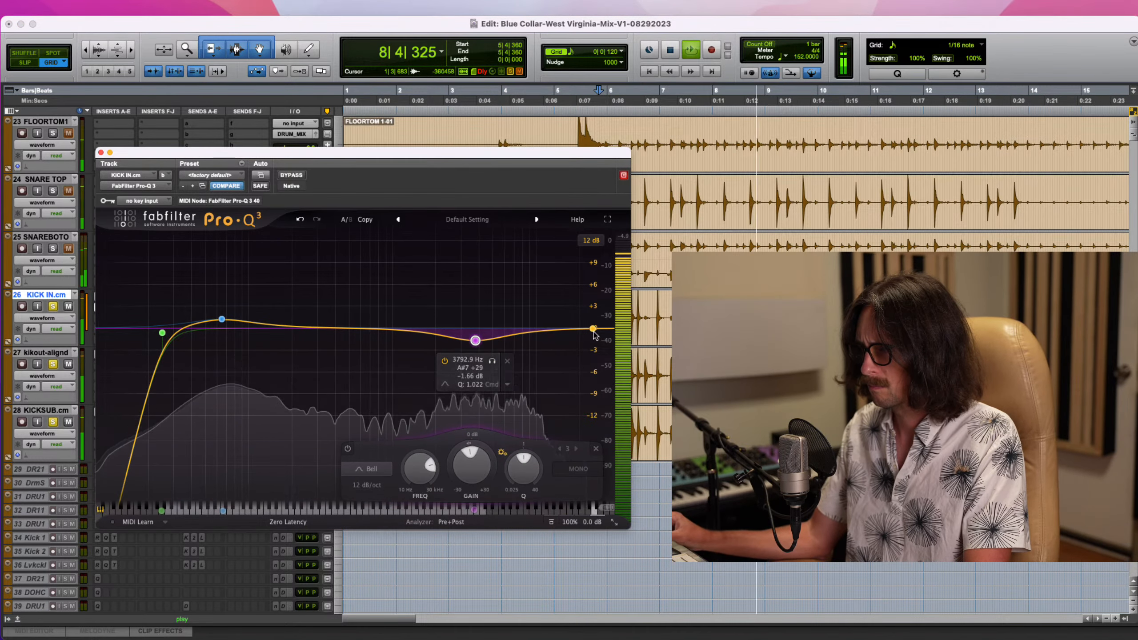
Add a 24 dB/oct high cut at about 11.2 kHz and a 1.35 dB bell boost near 1048 Hz to KICK IN.cm's EQ
{"action": "left_click_drag", "start_coordinate": [593, 330], "coordinate": [542, 333]}
{"action": "left_click", "coordinate": [546, 315]}
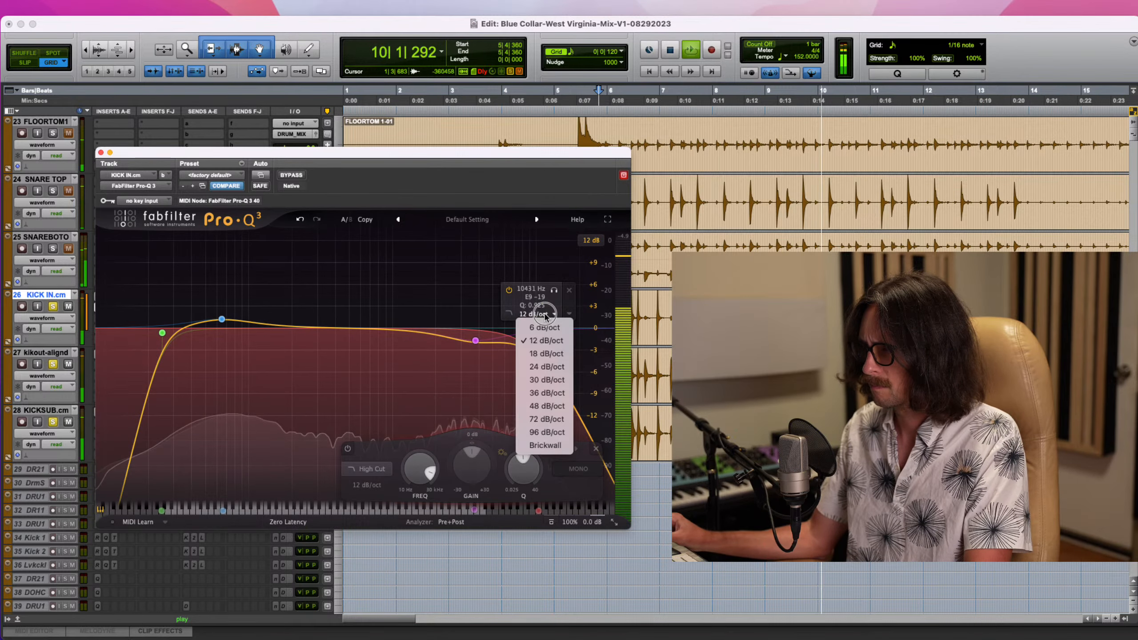
{"action": "left_click_drag", "start_coordinate": [537, 331], "coordinate": [543, 326]}
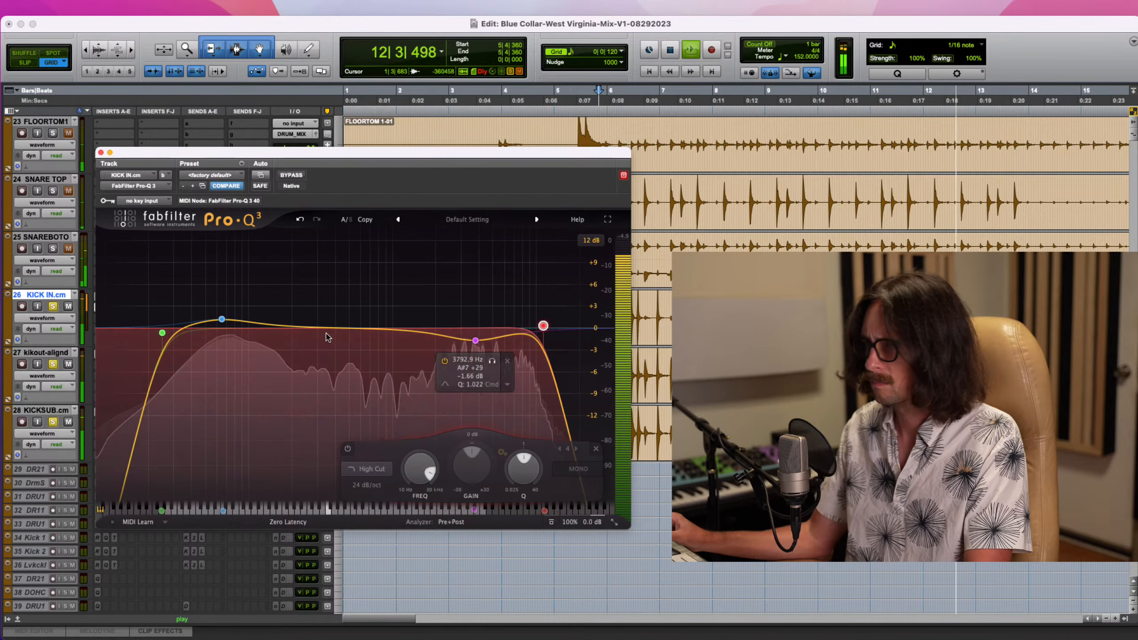
{"action": "left_click_drag", "start_coordinate": [351, 327], "coordinate": [396, 320]}
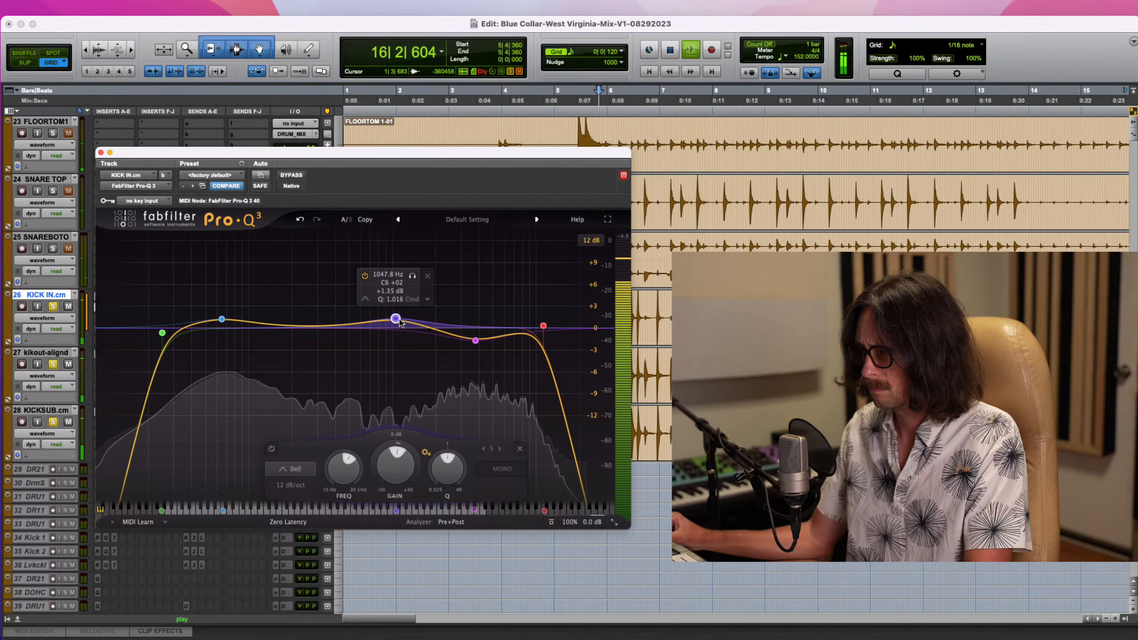
{"action": "left_click", "coordinate": [101, 153]}
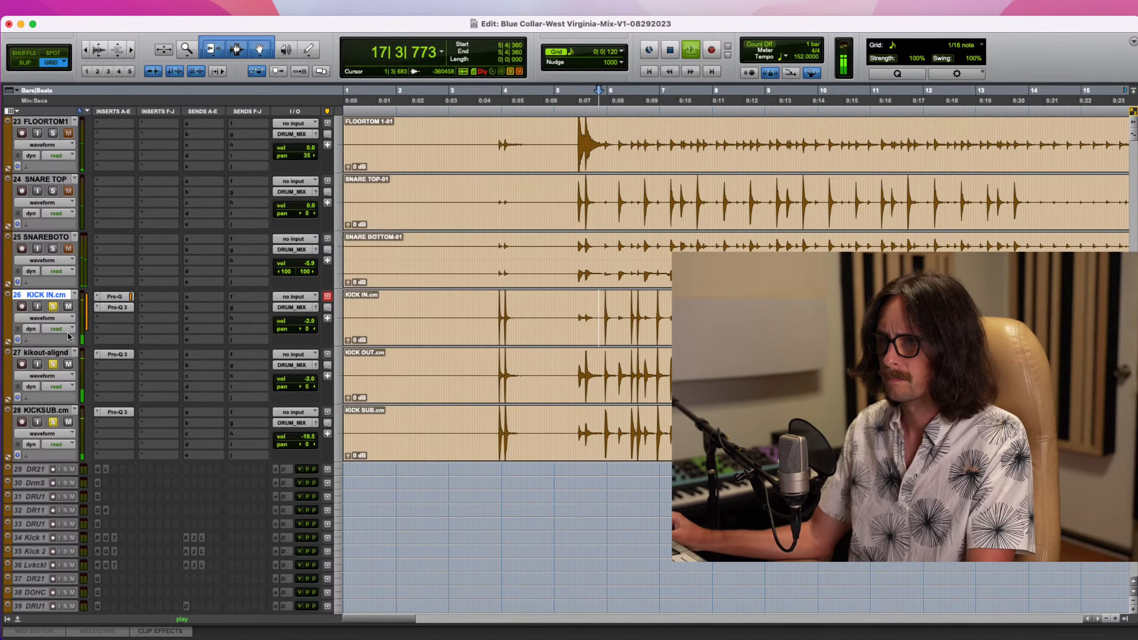
Audition the kick tracks with the snare bottom and top soloed, leaving only SNARE TOP soloed alongside the kicks
{"action": "left_click", "coordinate": [53, 249]}
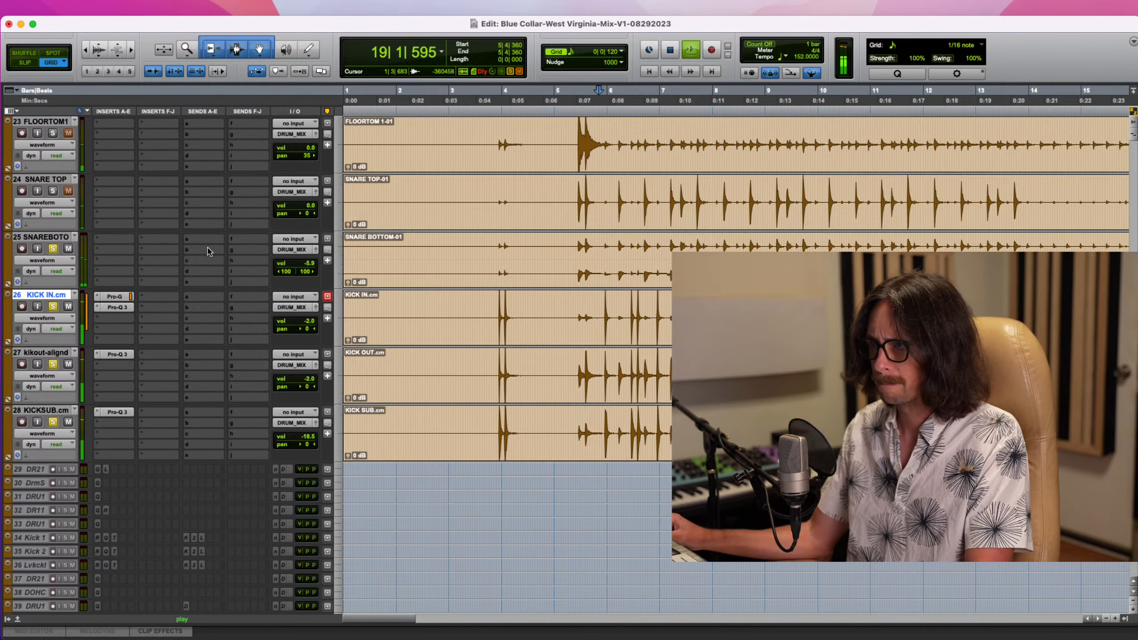
{"action": "key", "text": "space"}
{"action": "key", "text": "space"}
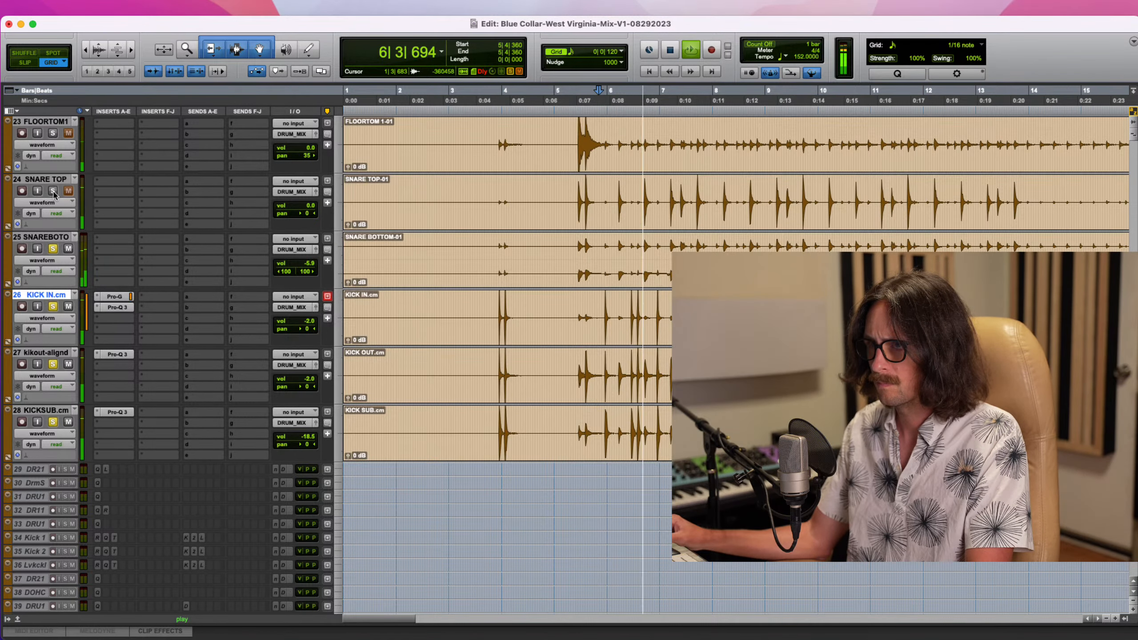
{"action": "left_click", "coordinate": [52, 192]}
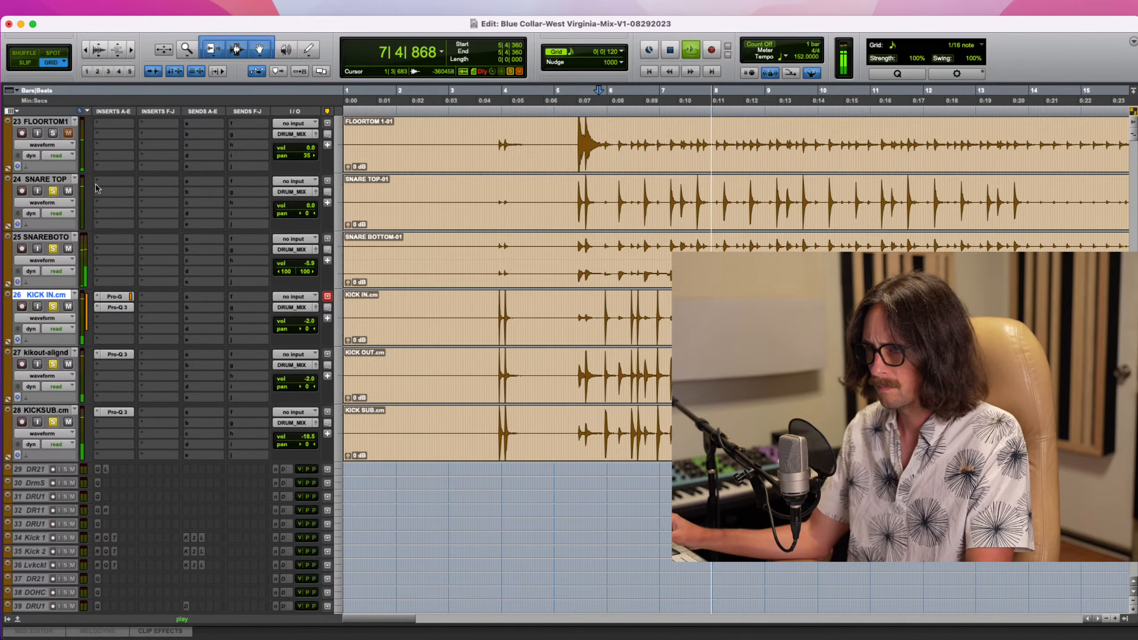
{"action": "left_click", "coordinate": [52, 249]}
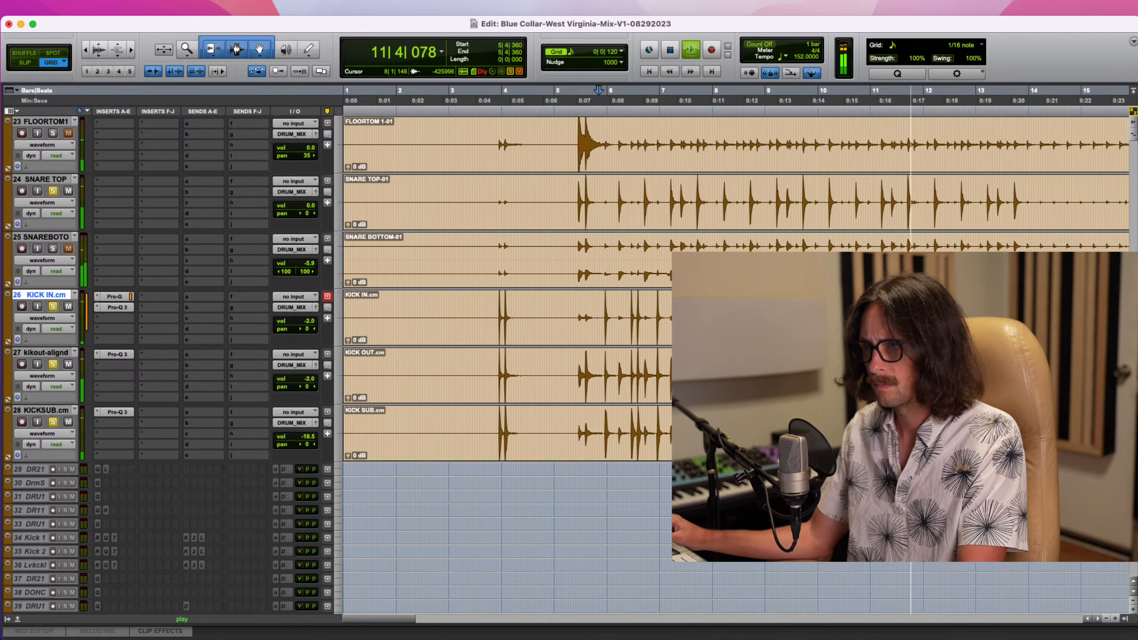
{"action": "key", "text": "space"}
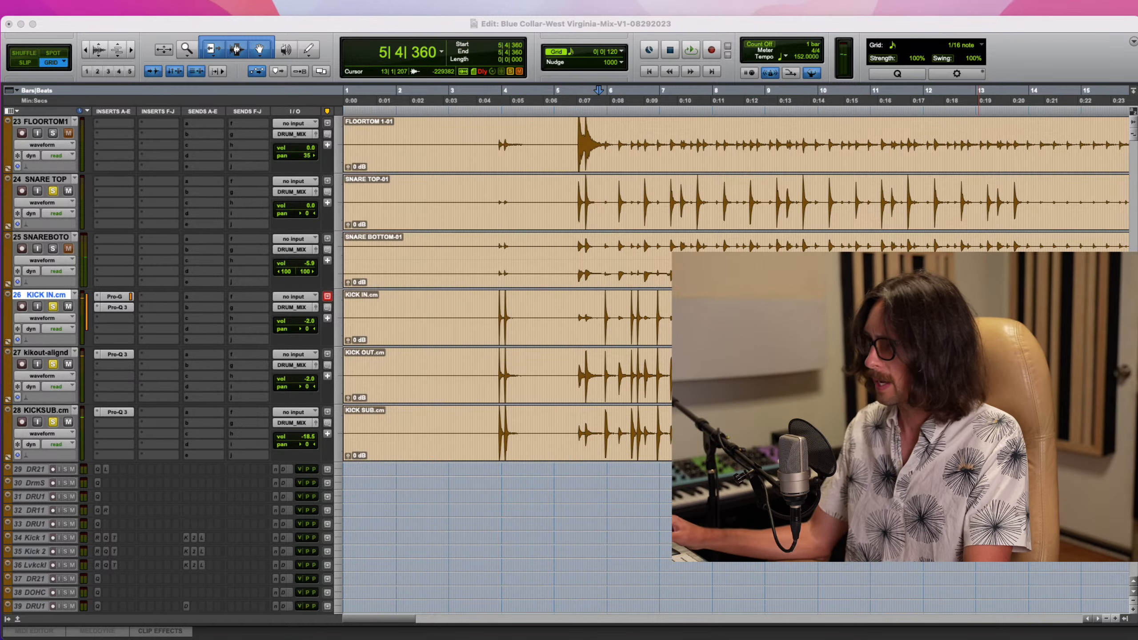
Browse the buses available for a SNARE TOP send and locate the Kick_Parallel aux track to check its routing and inserts
{"action": "left_click", "coordinate": [668, 27]}
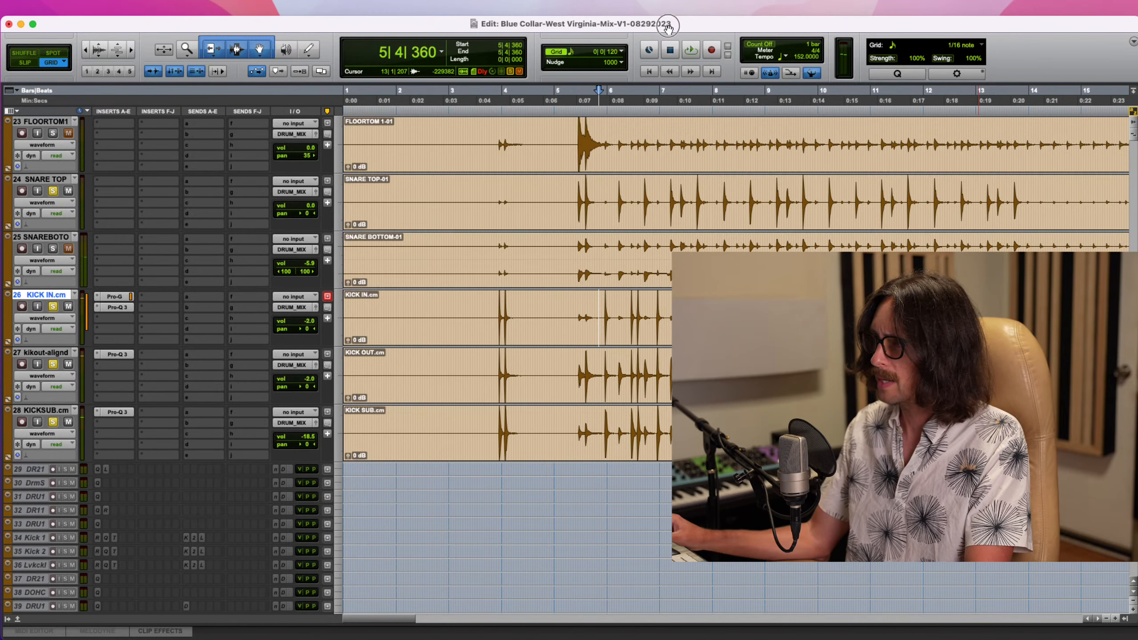
{"action": "left_click", "coordinate": [194, 181]}
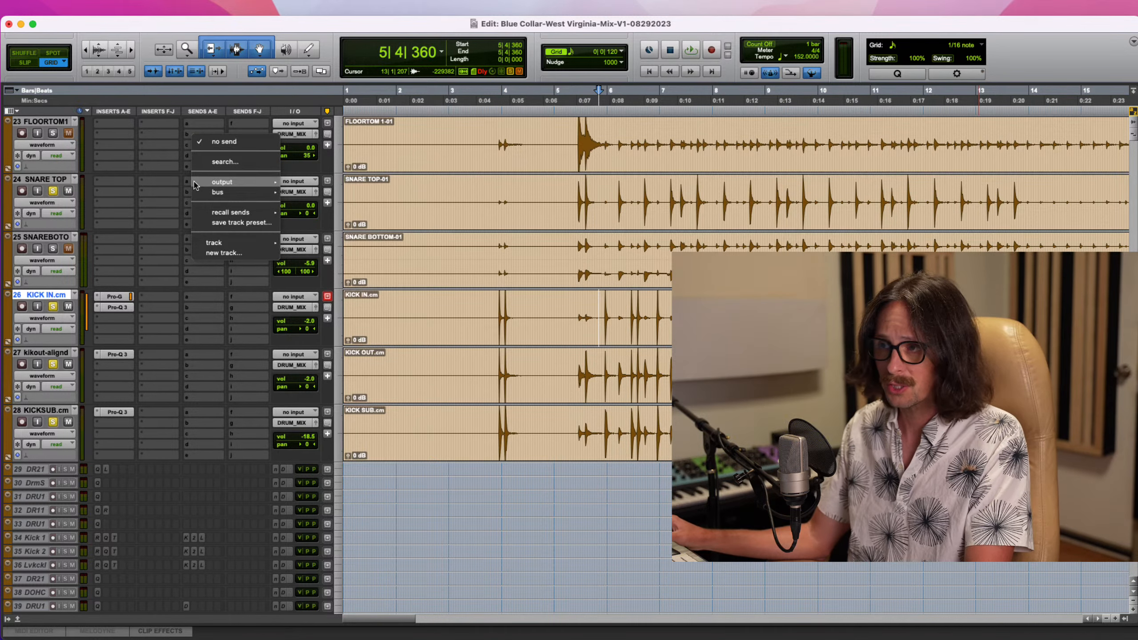
{"action": "mouse_move", "coordinate": [209, 194]}
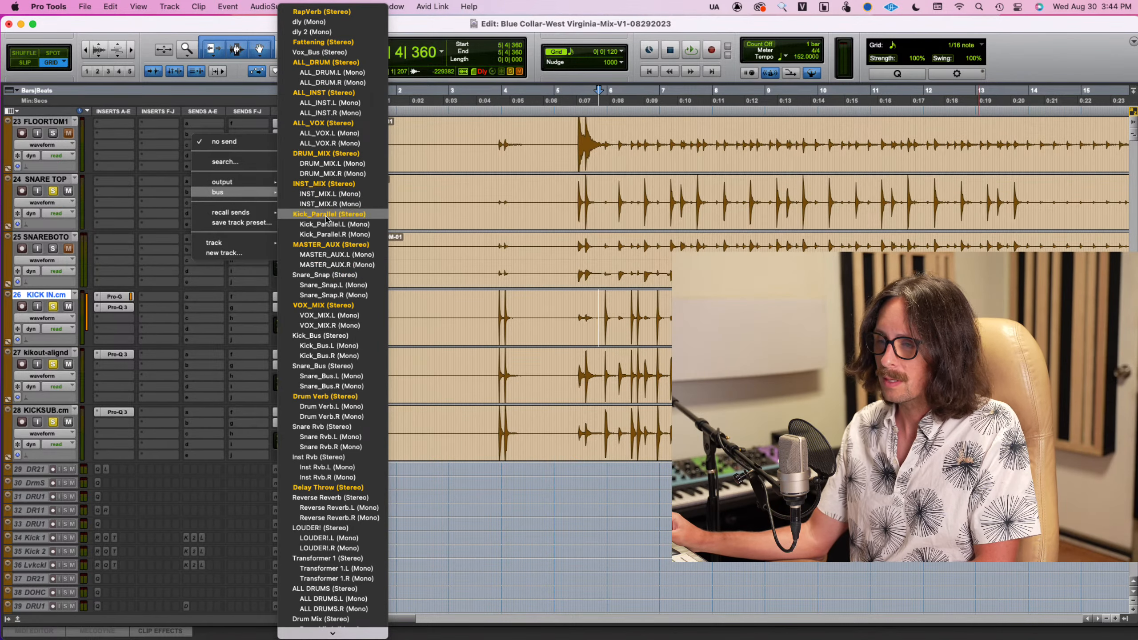
{"action": "scroll", "coordinate": [345, 309], "scroll_direction": "down", "scroll_amount": 3}
{"action": "scroll", "coordinate": [346, 319], "scroll_direction": "down", "scroll_amount": 8}
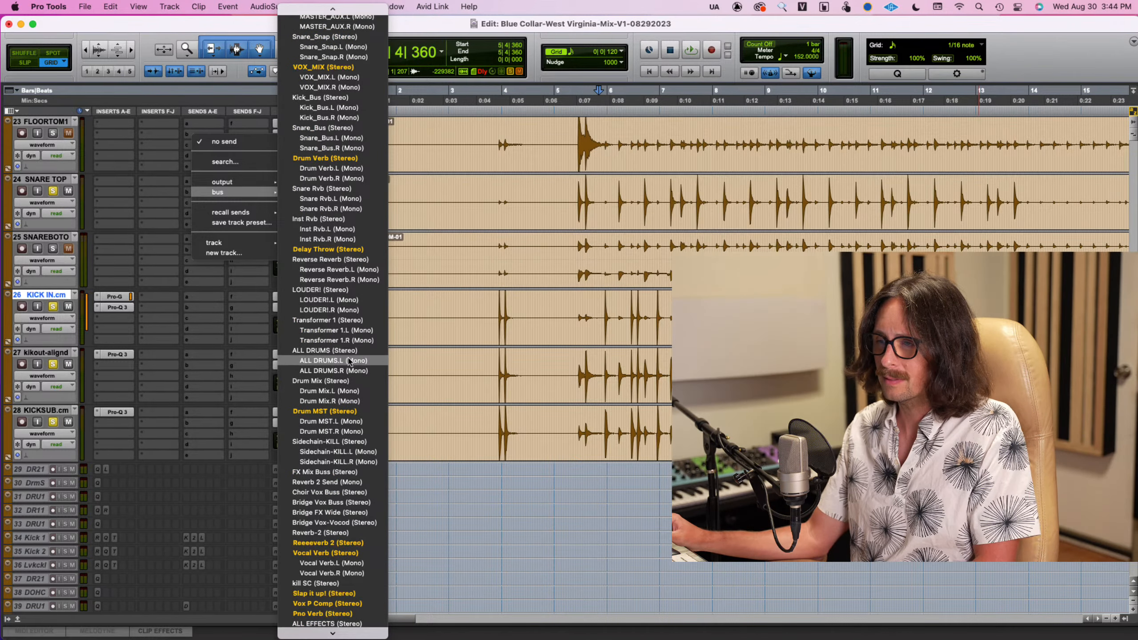
{"action": "scroll", "coordinate": [347, 367], "scroll_direction": "down", "scroll_amount": 6}
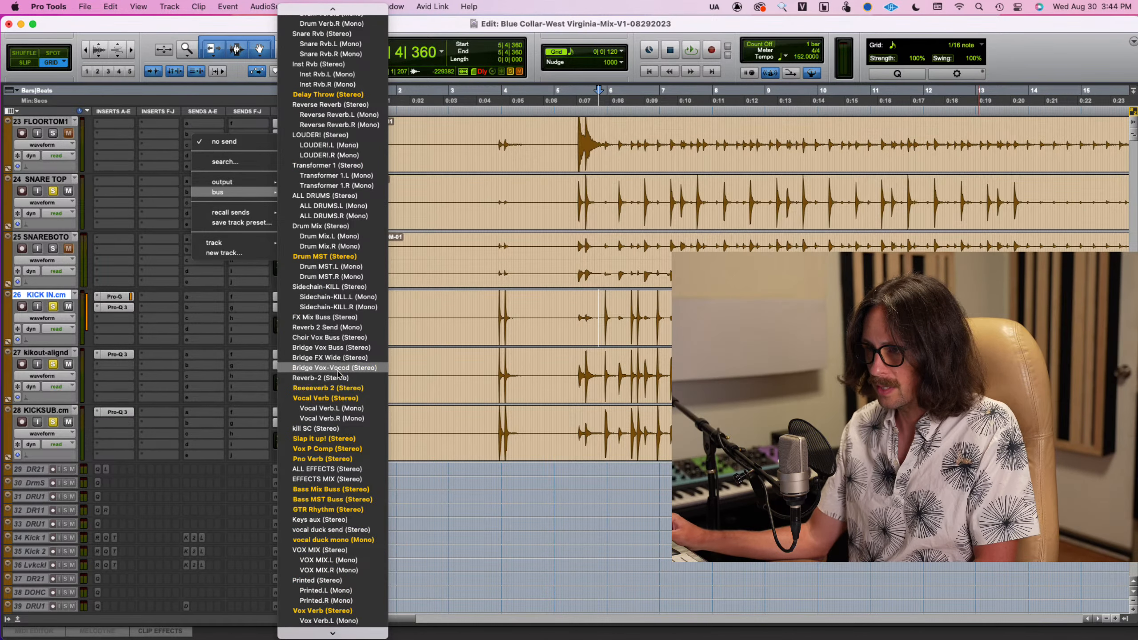
{"action": "scroll", "coordinate": [316, 257], "scroll_direction": "down", "scroll_amount": 2}
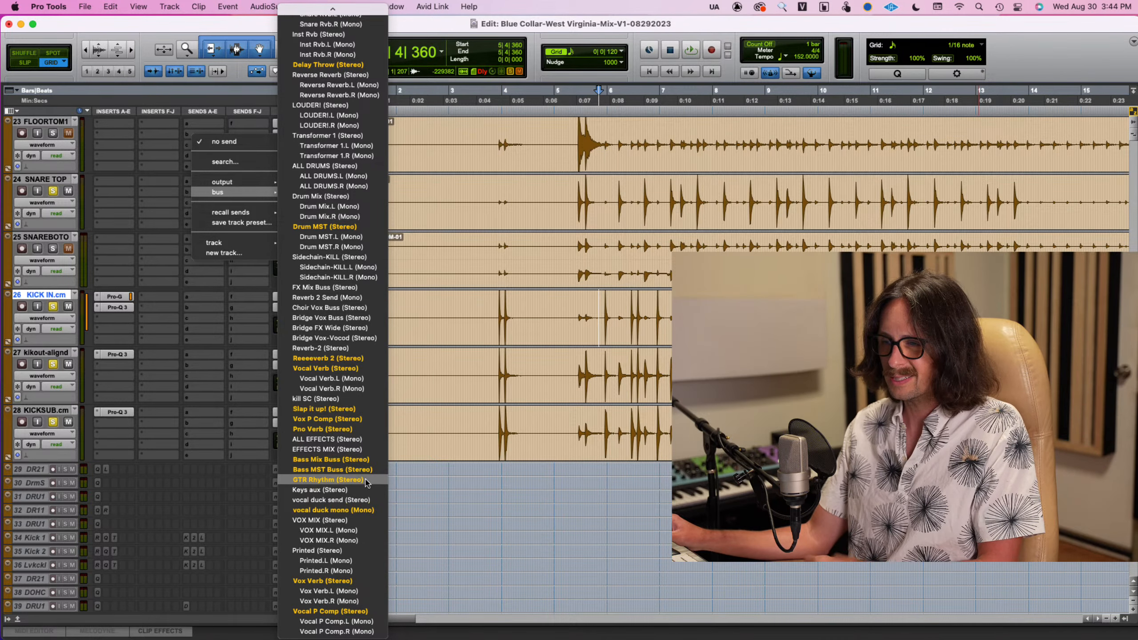
{"action": "left_click", "coordinate": [166, 336]}
{"action": "scroll", "coordinate": [173, 318], "scroll_direction": "up", "scroll_amount": 10}
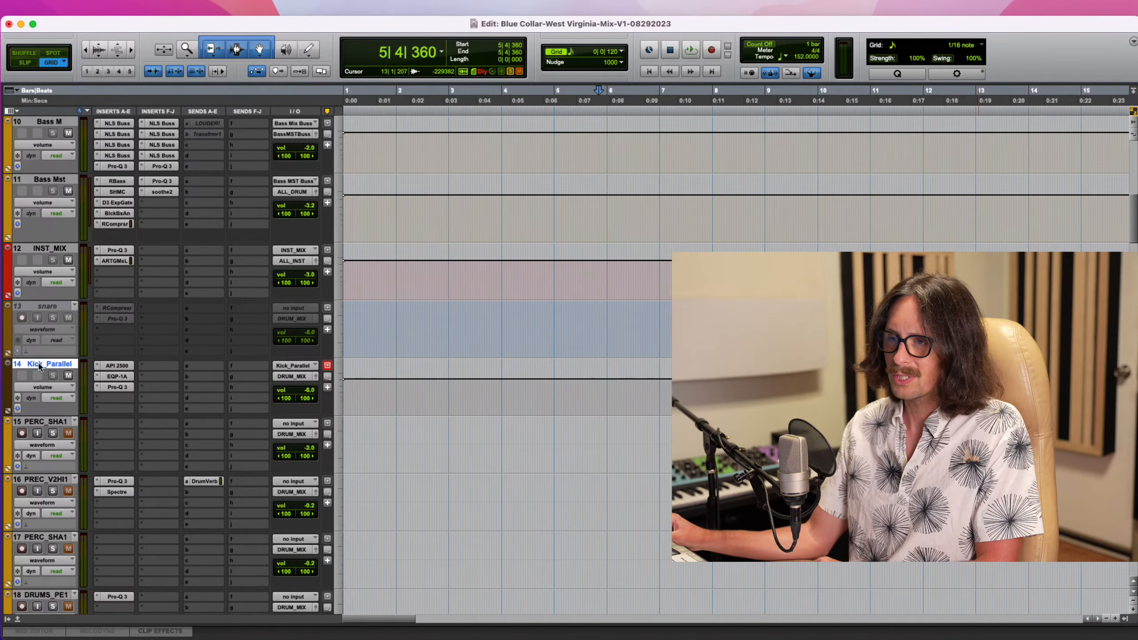
{"action": "scroll", "coordinate": [252, 428], "scroll_direction": "down", "scroll_amount": 6}
{"action": "scroll", "coordinate": [233, 408], "scroll_direction": "up", "scroll_amount": 6}
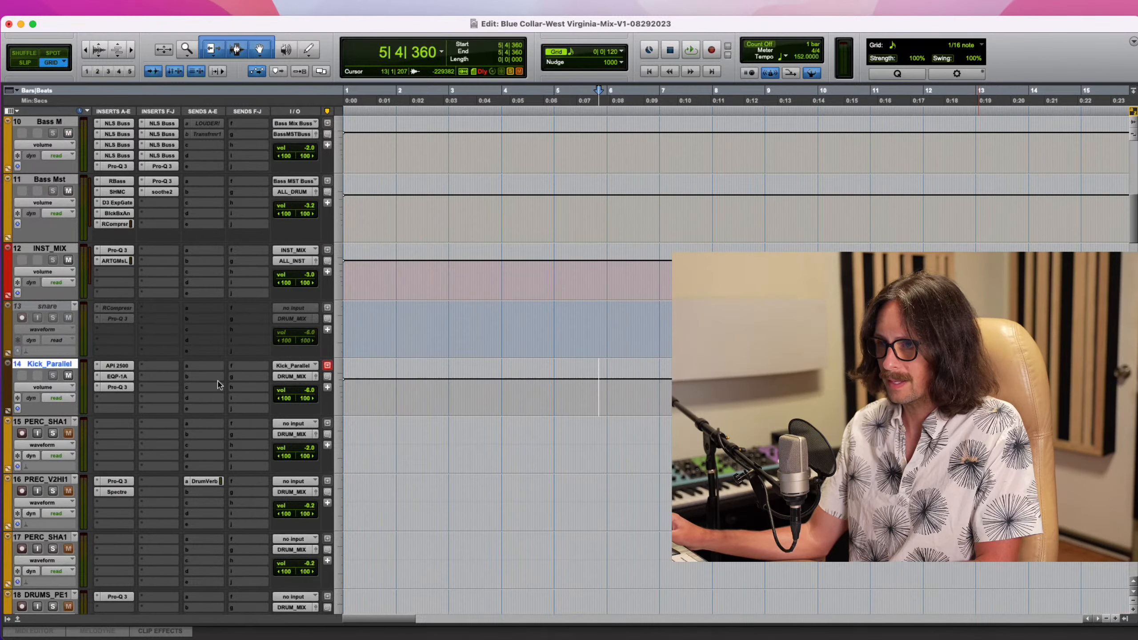
{"action": "scroll", "coordinate": [168, 421], "scroll_direction": "down", "scroll_amount": 8}
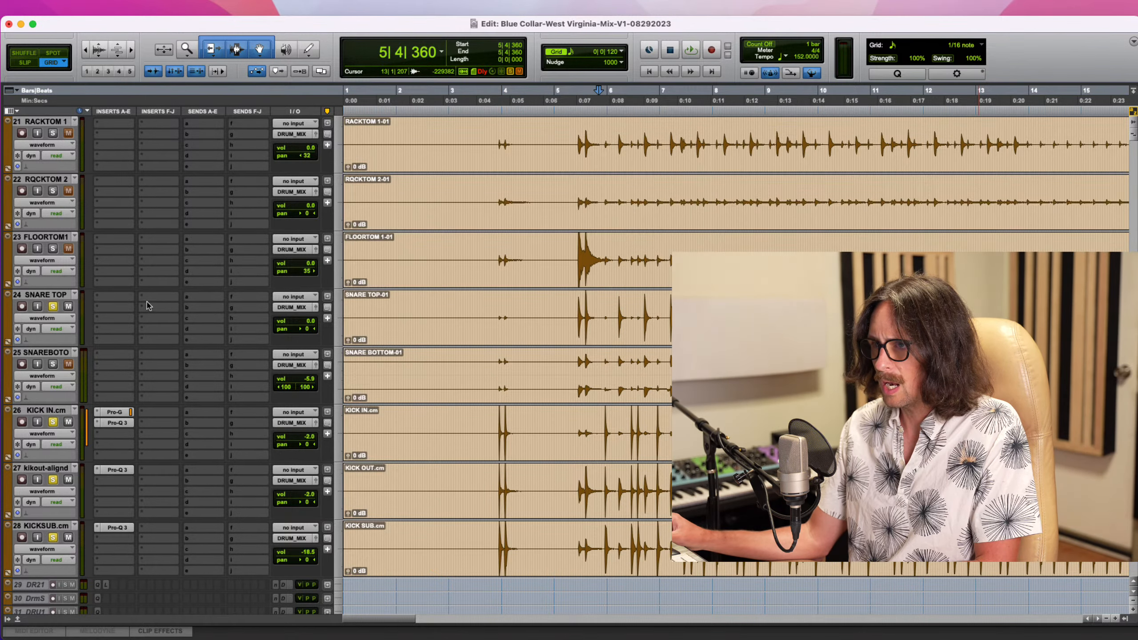
Send SNARE TOP to the stereo Kick_Parallel bus at 0.0 dB and toggle the send while the song plays
{"action": "left_click", "coordinate": [200, 300]}
{"action": "mouse_move", "coordinate": [226, 308]}
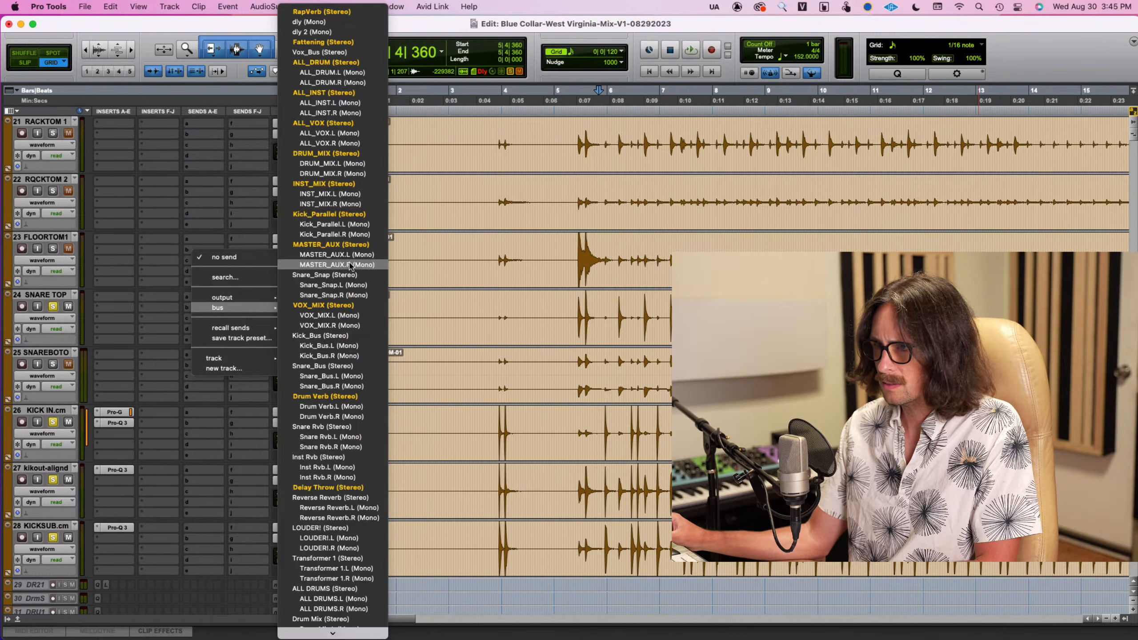
{"action": "left_click", "coordinate": [319, 215]}
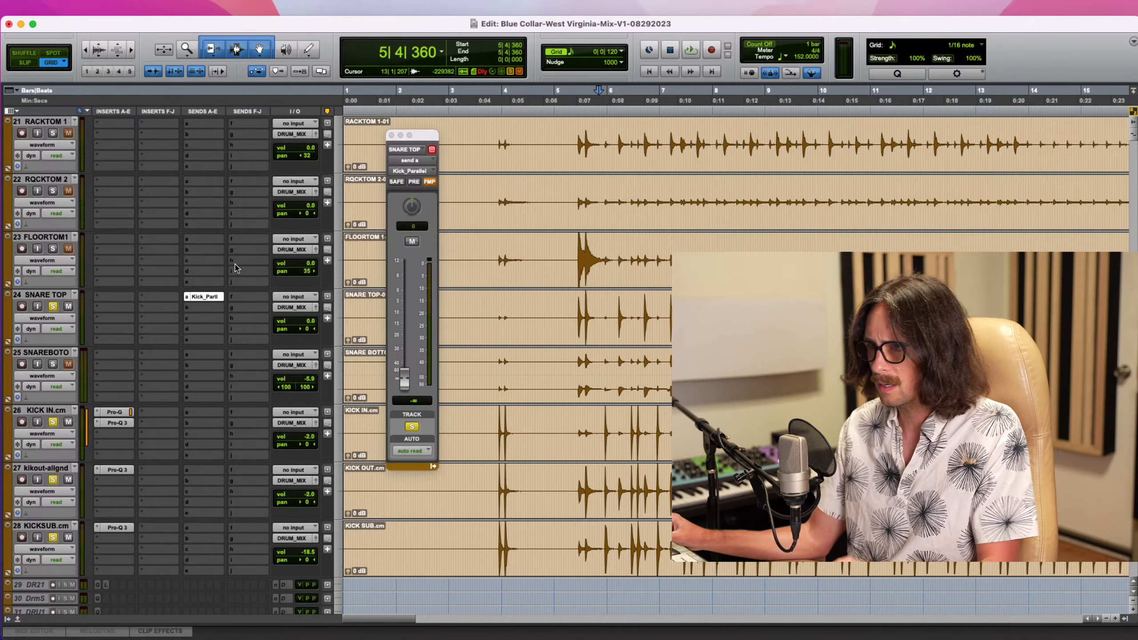
{"action": "left_click", "coordinate": [402, 381], "text": "alt"}
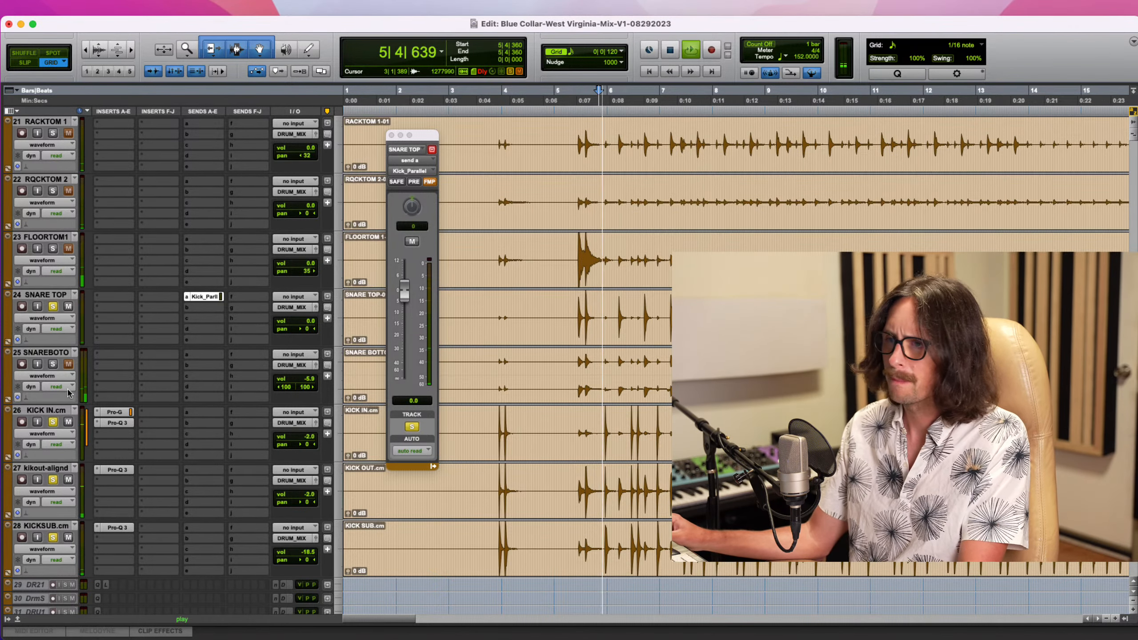
{"action": "key", "text": "space"}
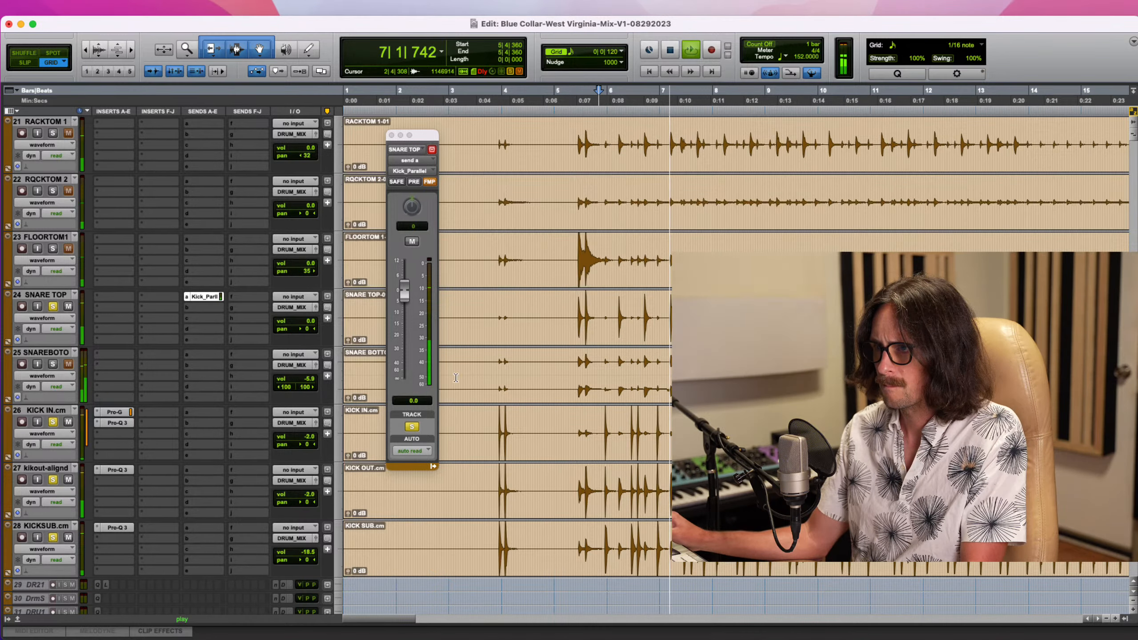
{"action": "left_click", "coordinate": [391, 135]}
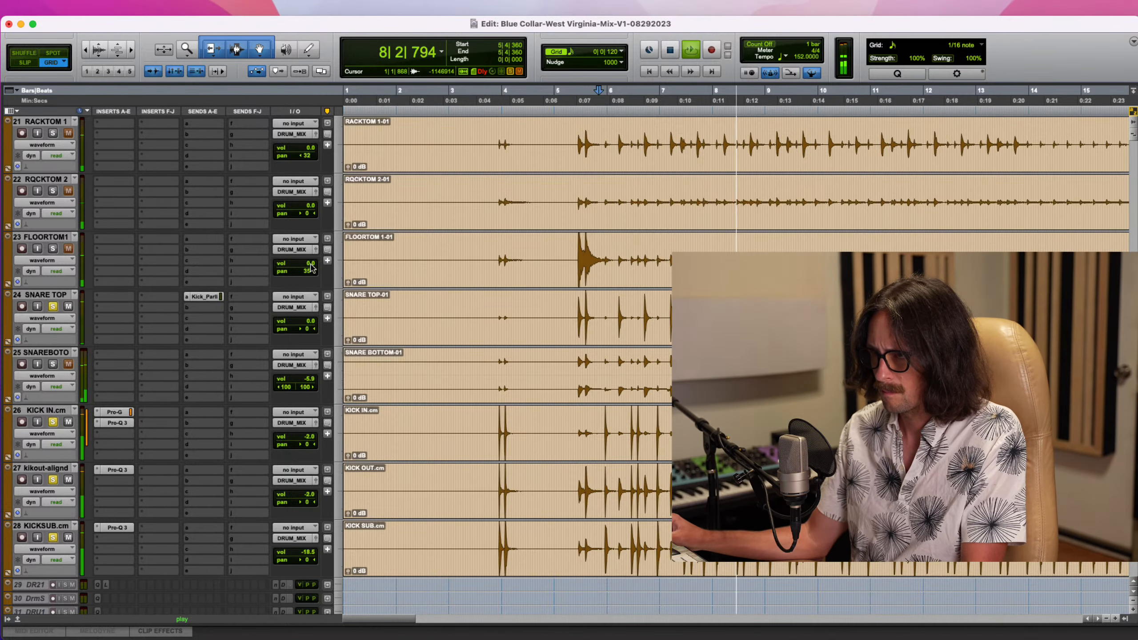
{"action": "left_click", "coordinate": [207, 297]}
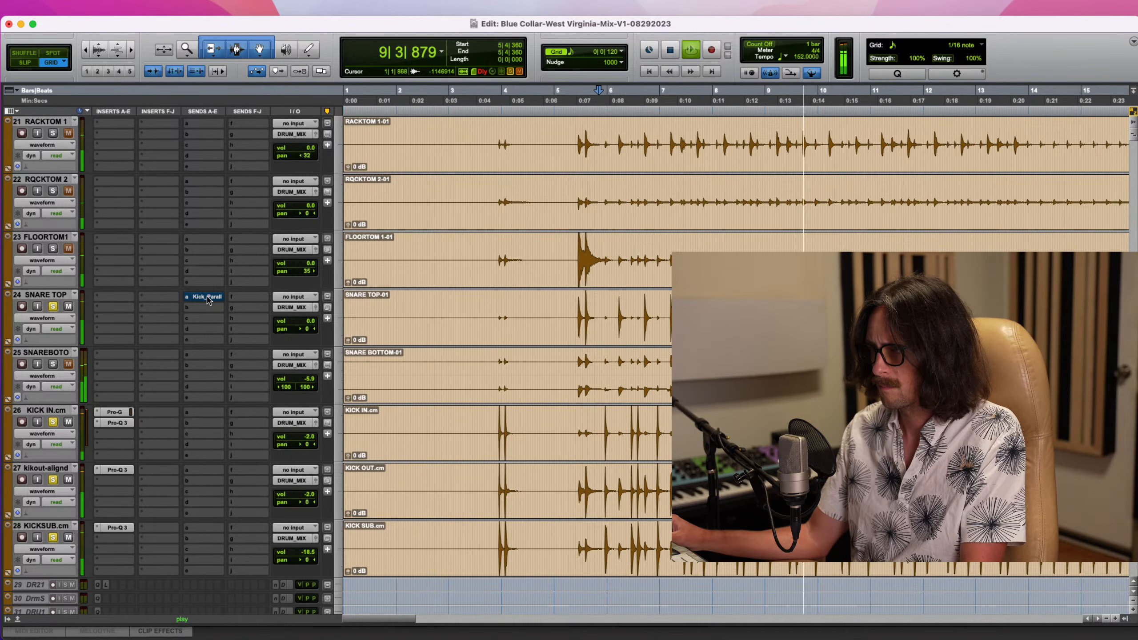
Raise the high cut on Kick_Parallel's Pro-Q 3 to about 11.2 kHz and audition the change
{"action": "scroll", "coordinate": [466, 344], "scroll_direction": "up", "scroll_amount": 10}
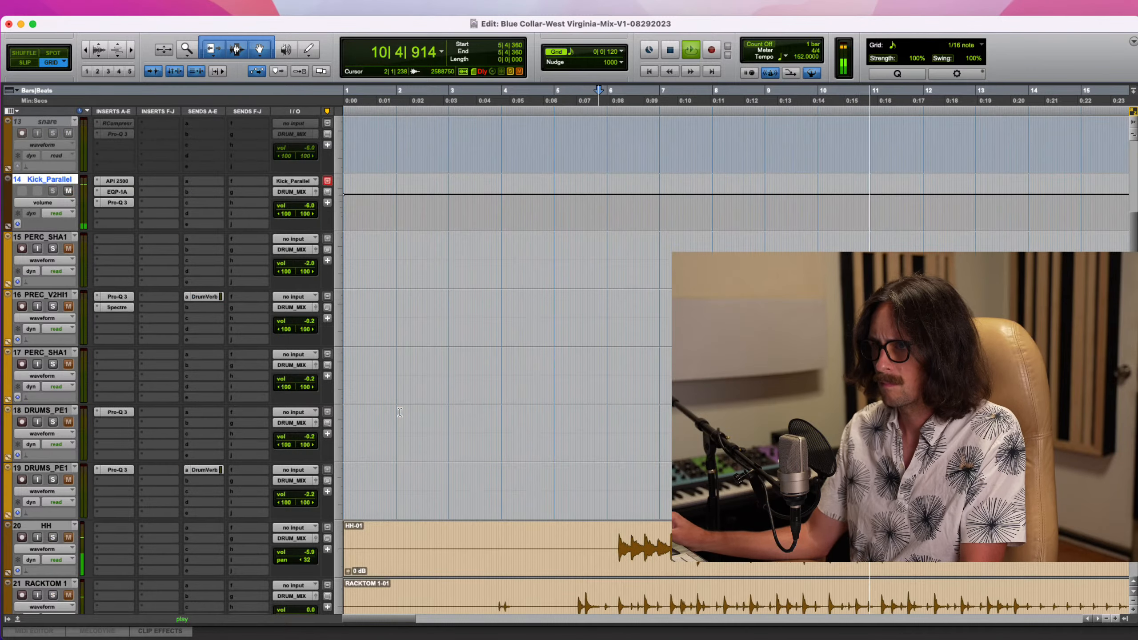
{"action": "left_click", "coordinate": [116, 203]}
{"action": "mouse_move", "coordinate": [489, 320]}
{"action": "left_click_drag", "start_coordinate": [486, 322], "coordinate": [543, 326]}
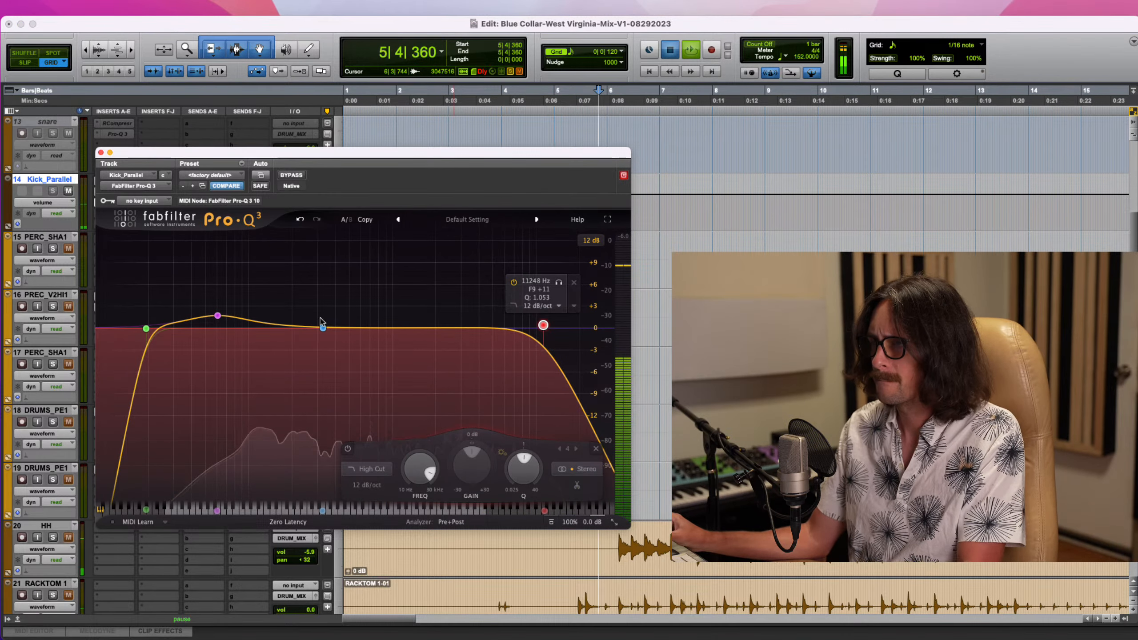
{"action": "mouse_move", "coordinate": [217, 317]}
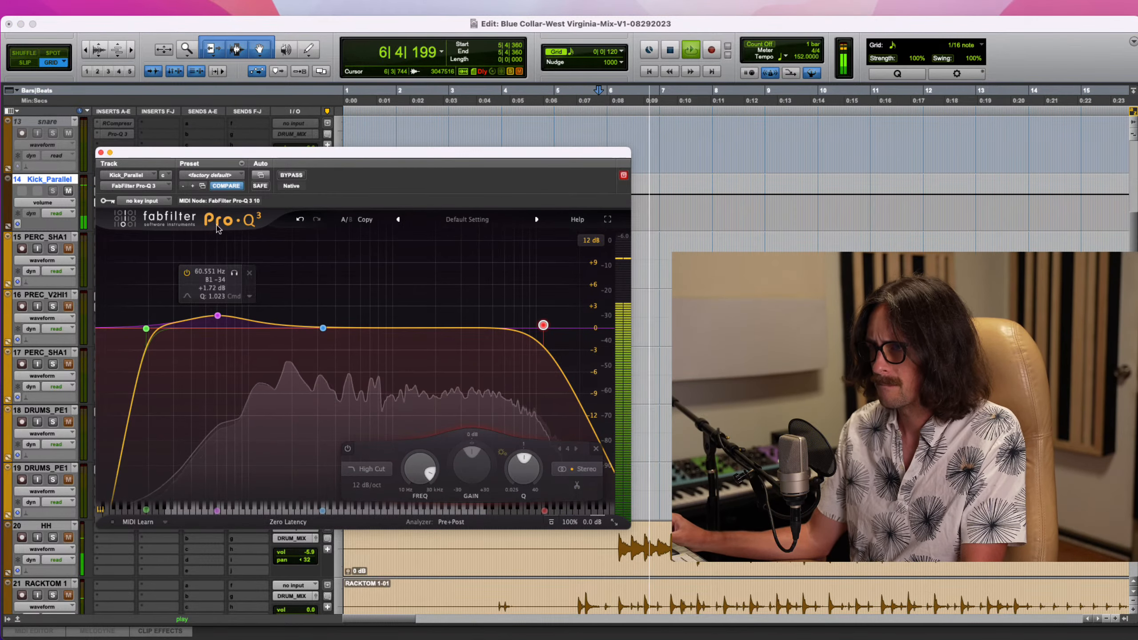
{"action": "key", "text": "super+w"}
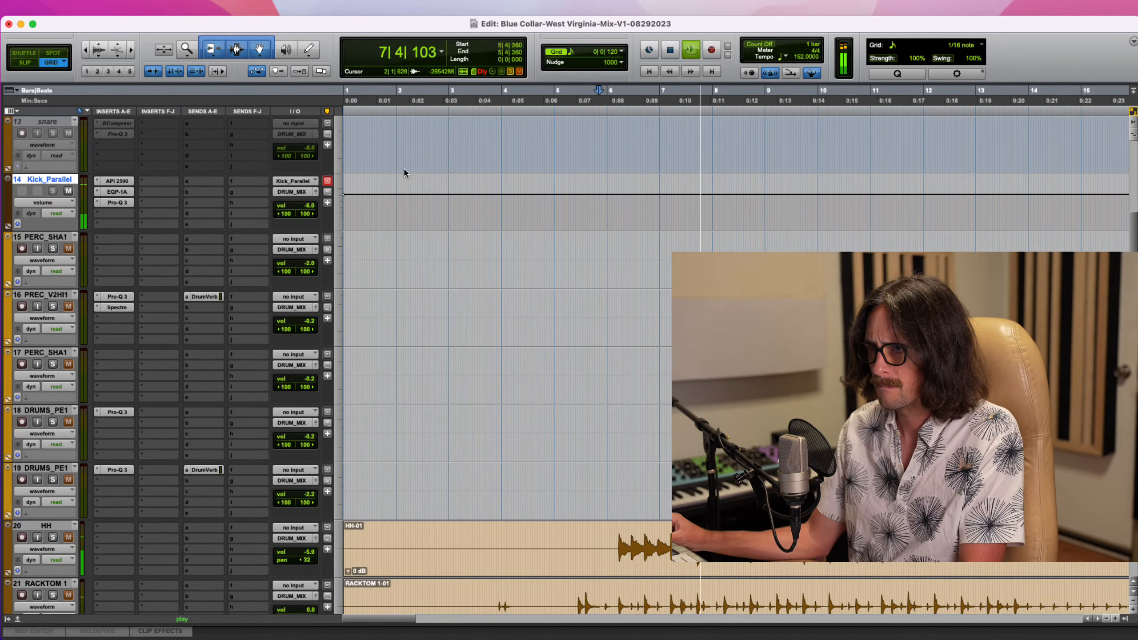
Check the API 2500 compressor on Kick_Parallel during playback and stop the song
{"action": "left_click", "coordinate": [115, 180]}
{"action": "left_click", "coordinate": [102, 152]}
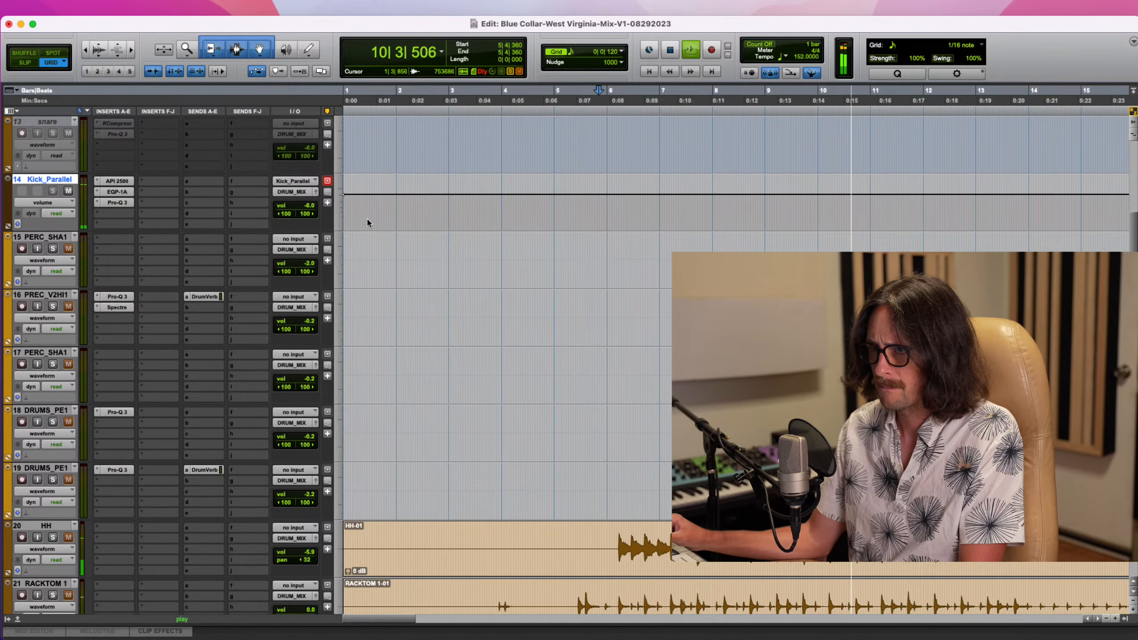
{"action": "key", "text": "space"}
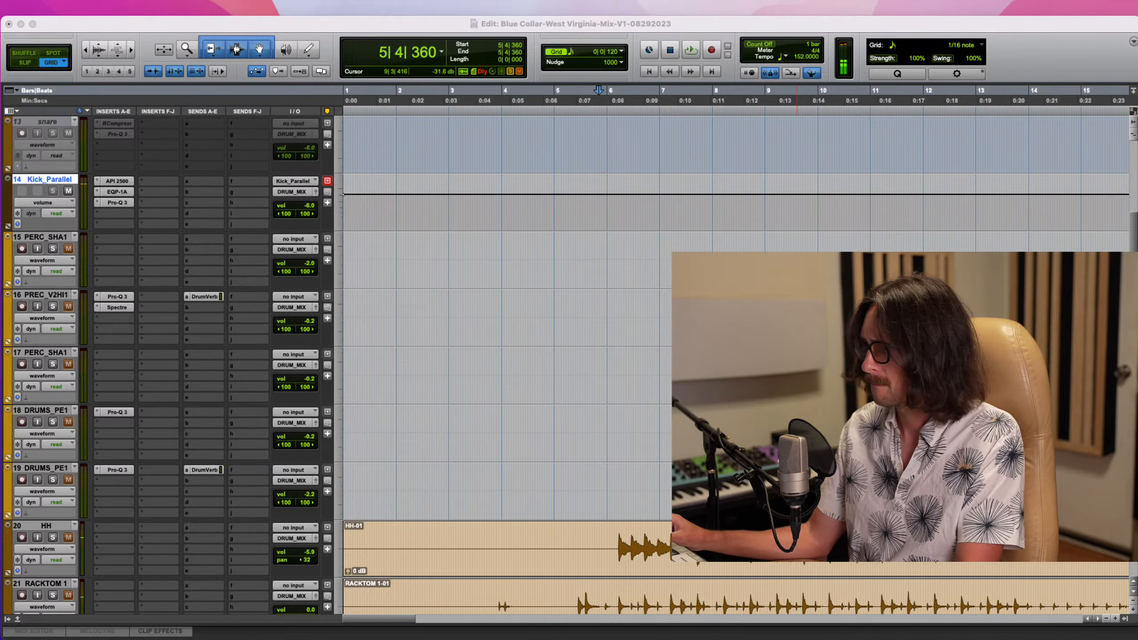
Duplicate the Kick_Parallel aux track once, keeping its automation, inserts and sends, and name the copy Snare p comp
{"action": "left_click", "coordinate": [569, 154]}
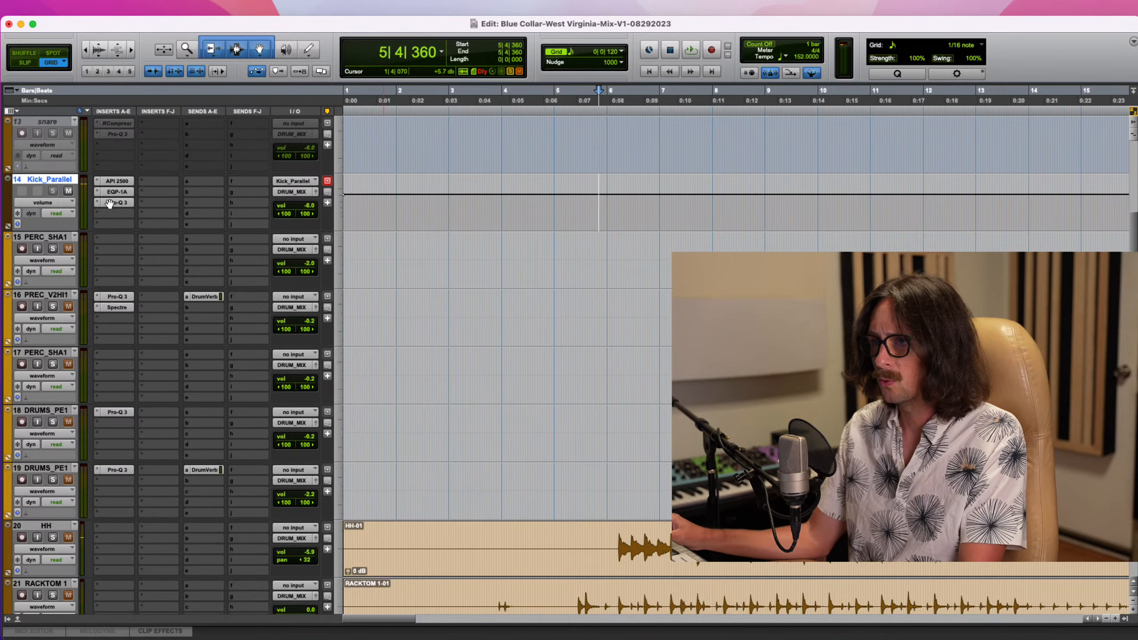
{"action": "right_click", "coordinate": [44, 180]}
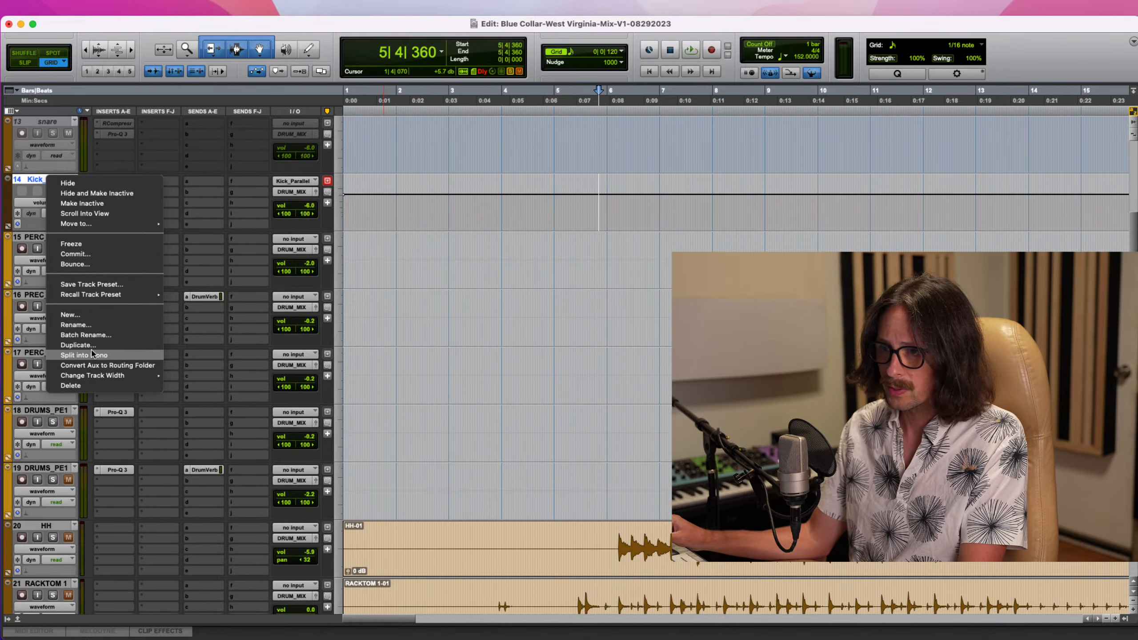
{"action": "left_click", "coordinate": [78, 345]}
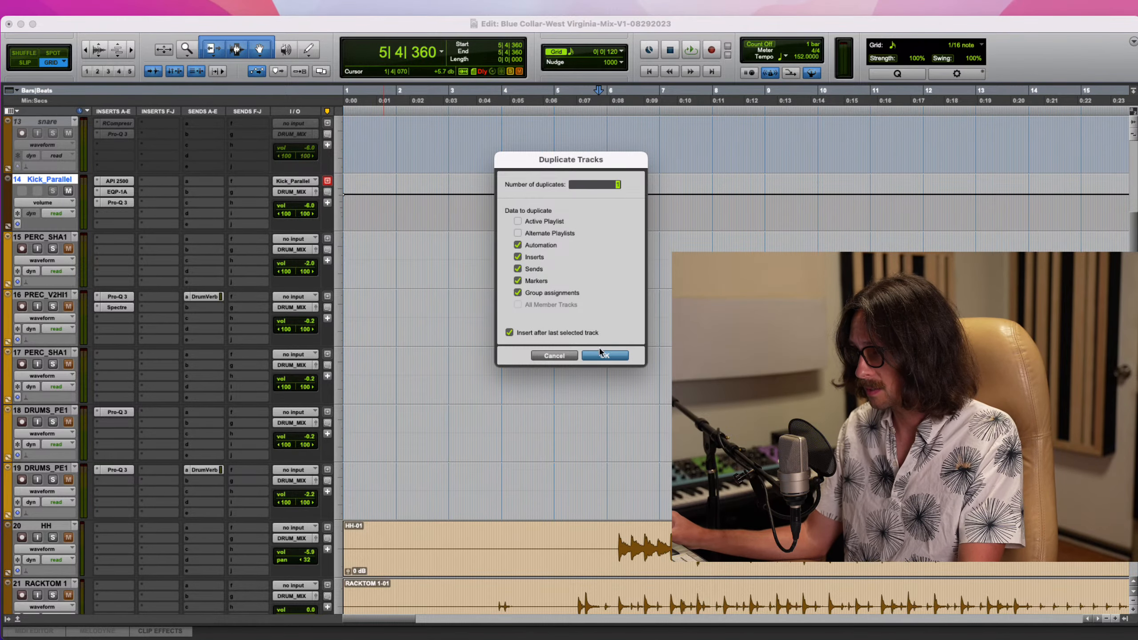
{"action": "key", "text": "Return"}
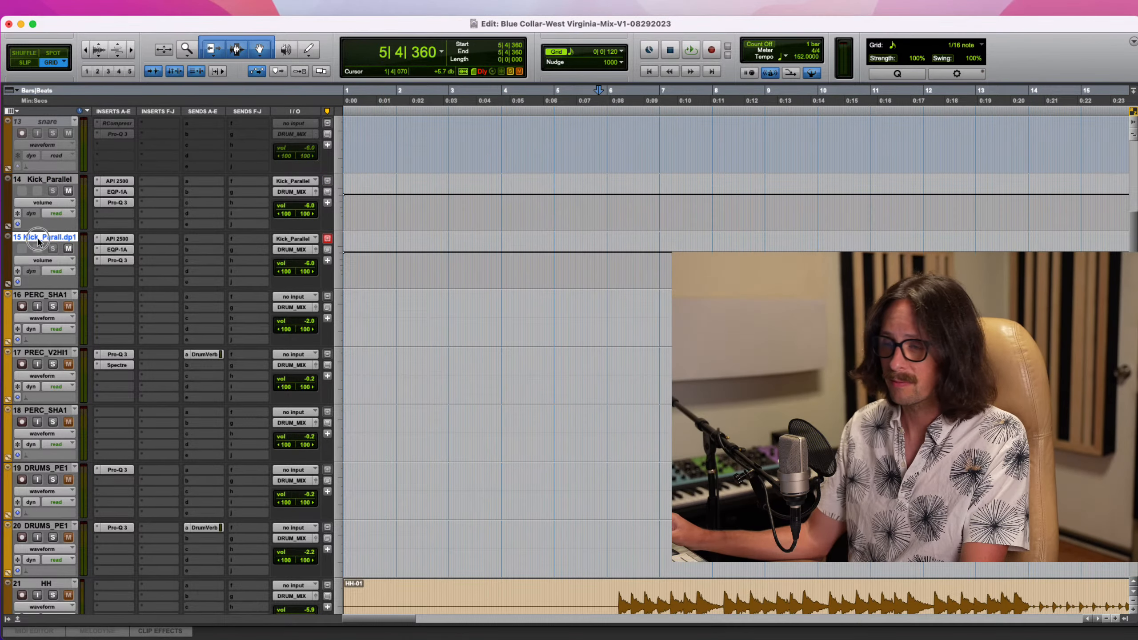
{"action": "double_click", "coordinate": [39, 238]}
{"action": "type", "text": "A"}
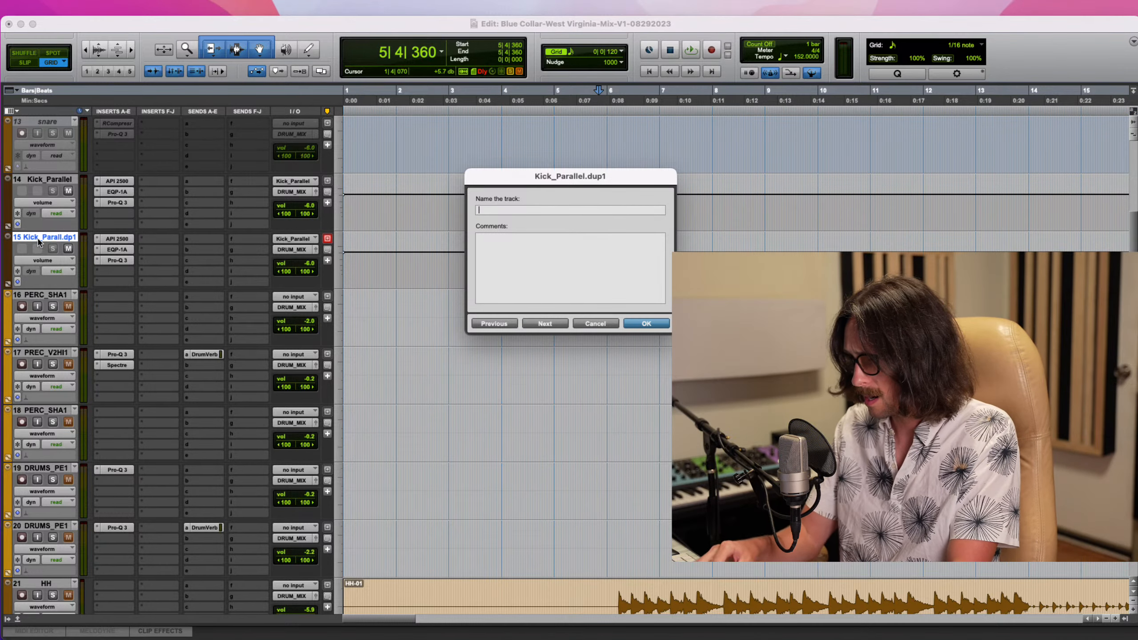
{"action": "type", "text": "Snare p comp"}
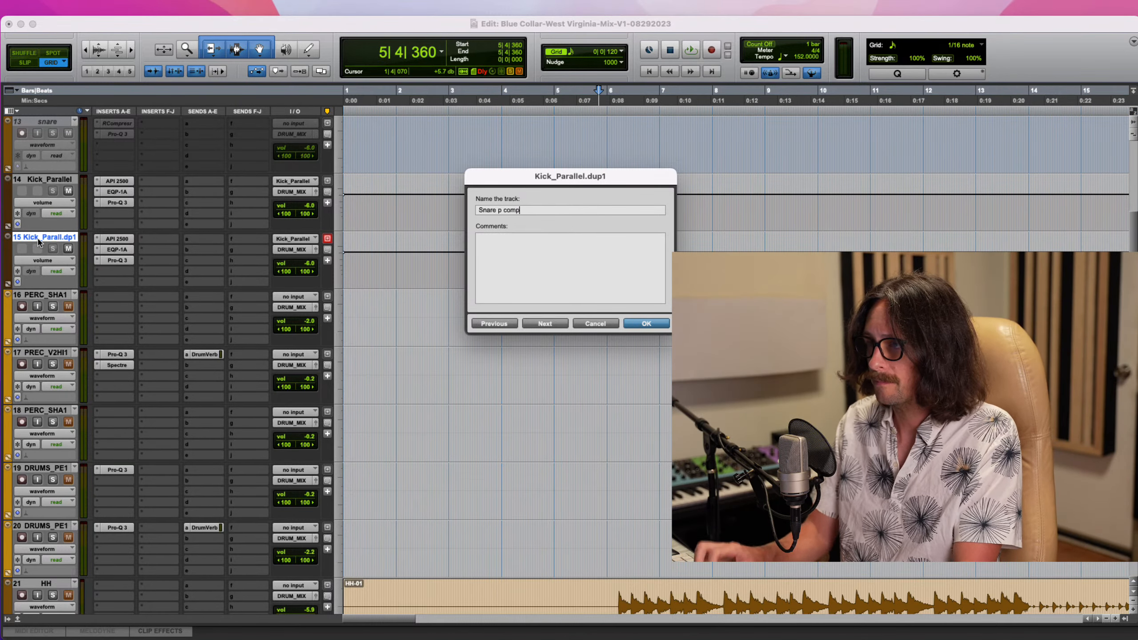
{"action": "key", "text": "Return"}
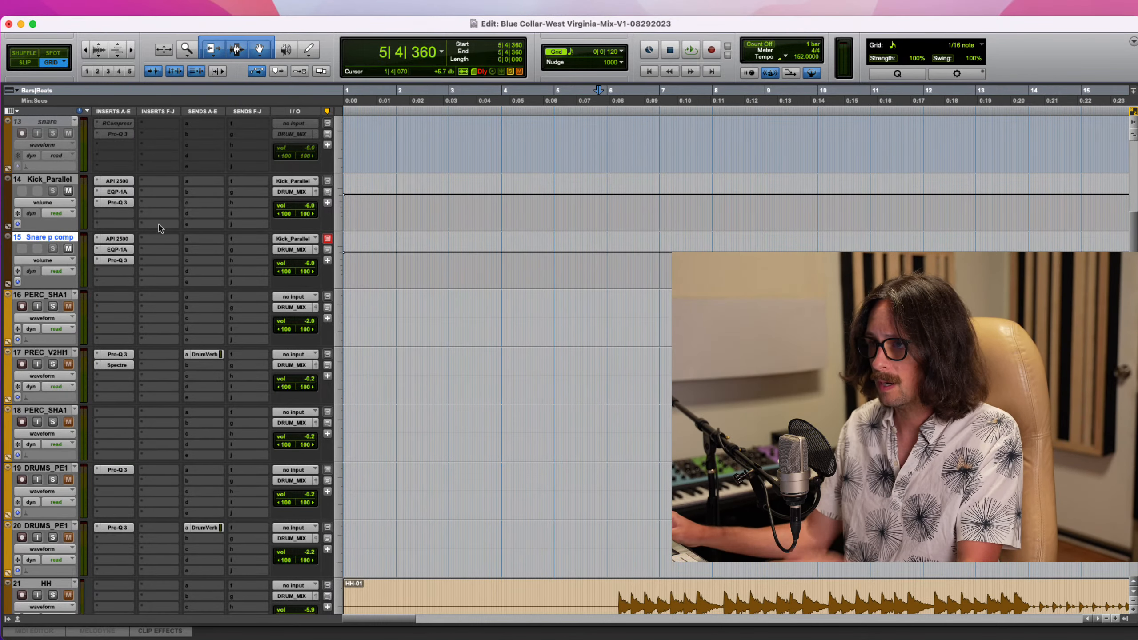
{"action": "left_click", "coordinate": [294, 239]}
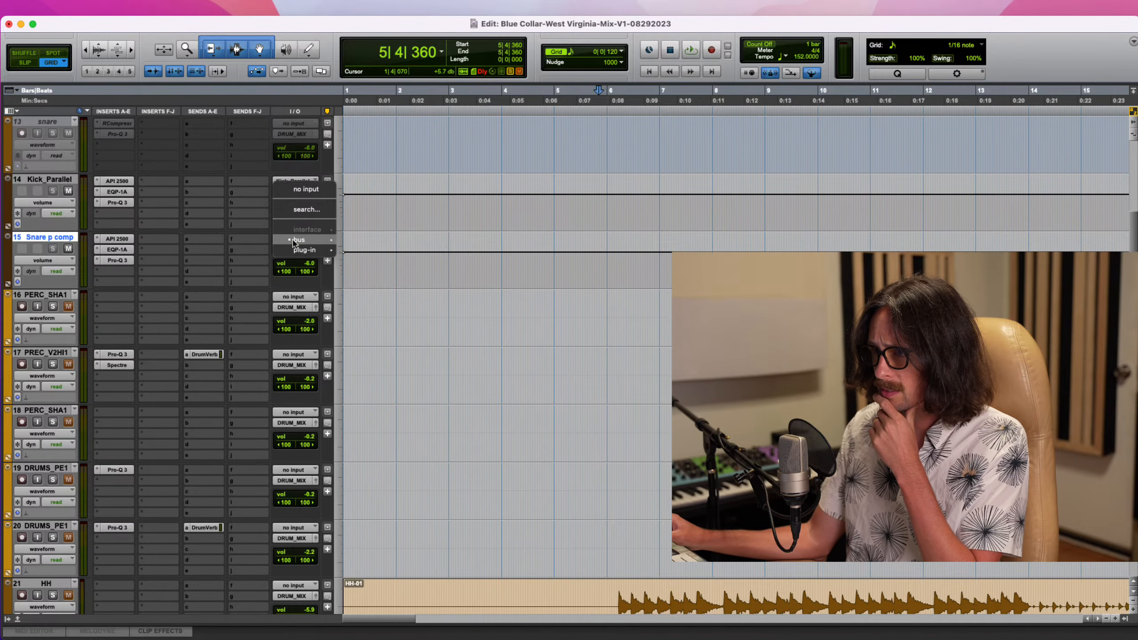
{"action": "mouse_move", "coordinate": [296, 240]}
{"action": "left_click", "coordinate": [381, 155]}
Create a new stereo bus path named snr p comp in the session's I/O Setup
{"action": "left_click", "coordinate": [347, 6]}
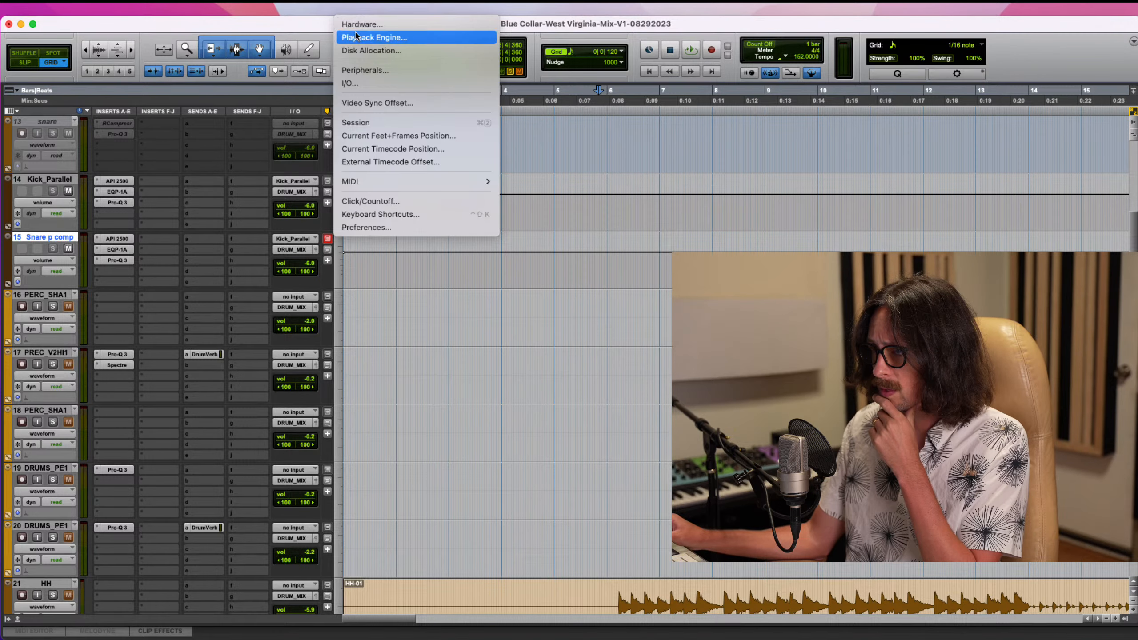
{"action": "left_click", "coordinate": [376, 84]}
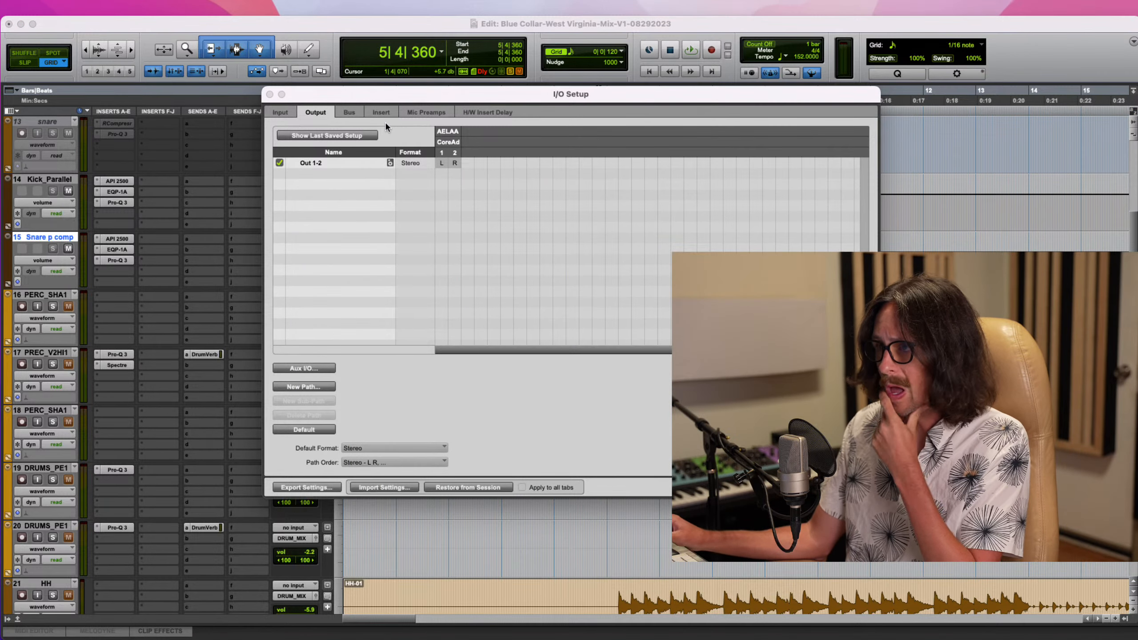
{"action": "left_click", "coordinate": [350, 112]}
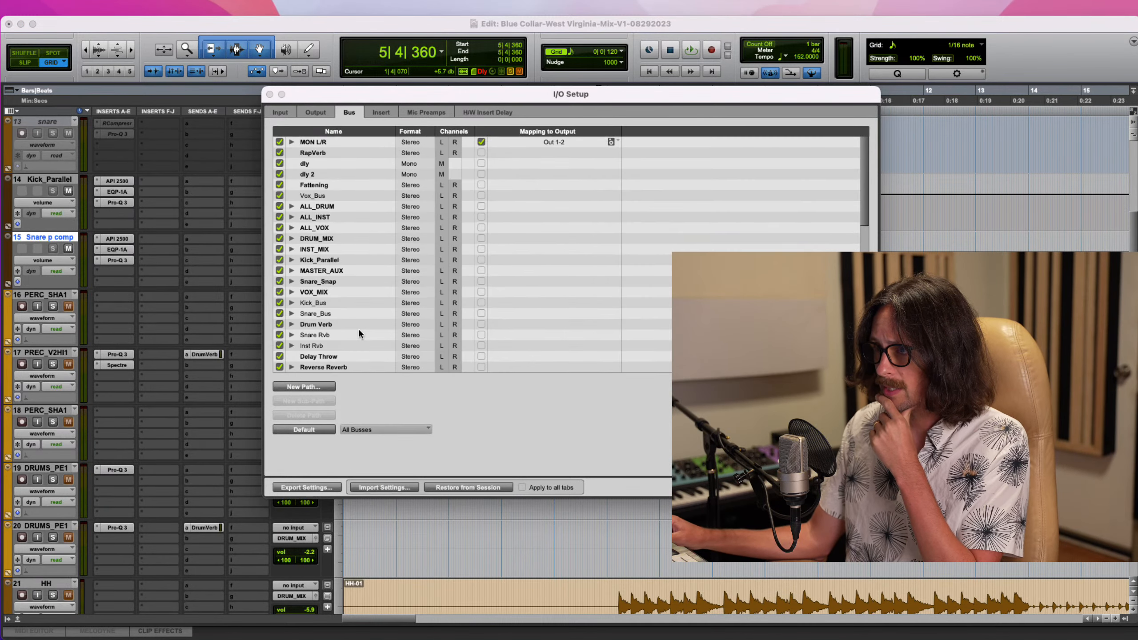
{"action": "left_click", "coordinate": [304, 386]}
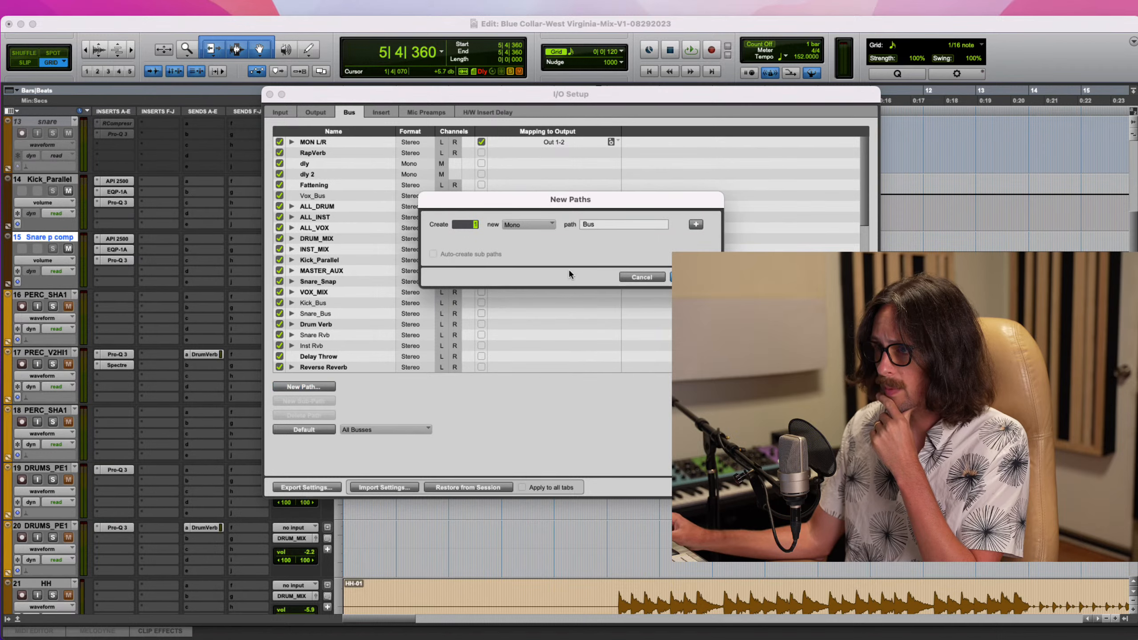
{"action": "left_click", "coordinate": [542, 224]}
{"action": "left_click", "coordinate": [530, 237]}
{"action": "left_click", "coordinate": [634, 221]}
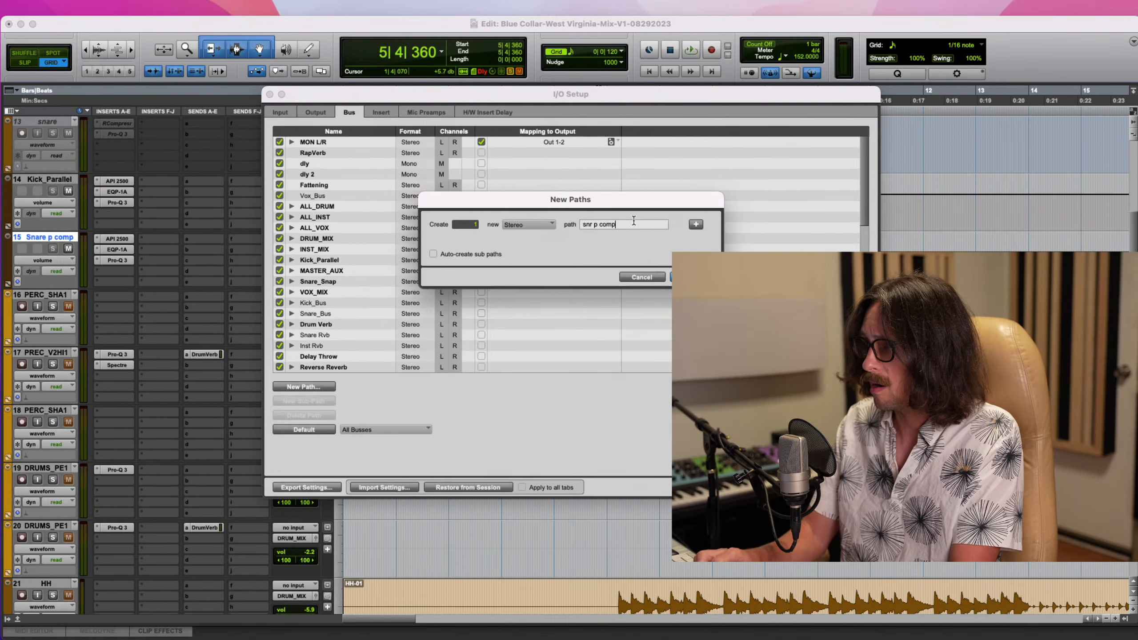
{"action": "type", "text": "snr p comp"}
{"action": "key", "text": "Return"}
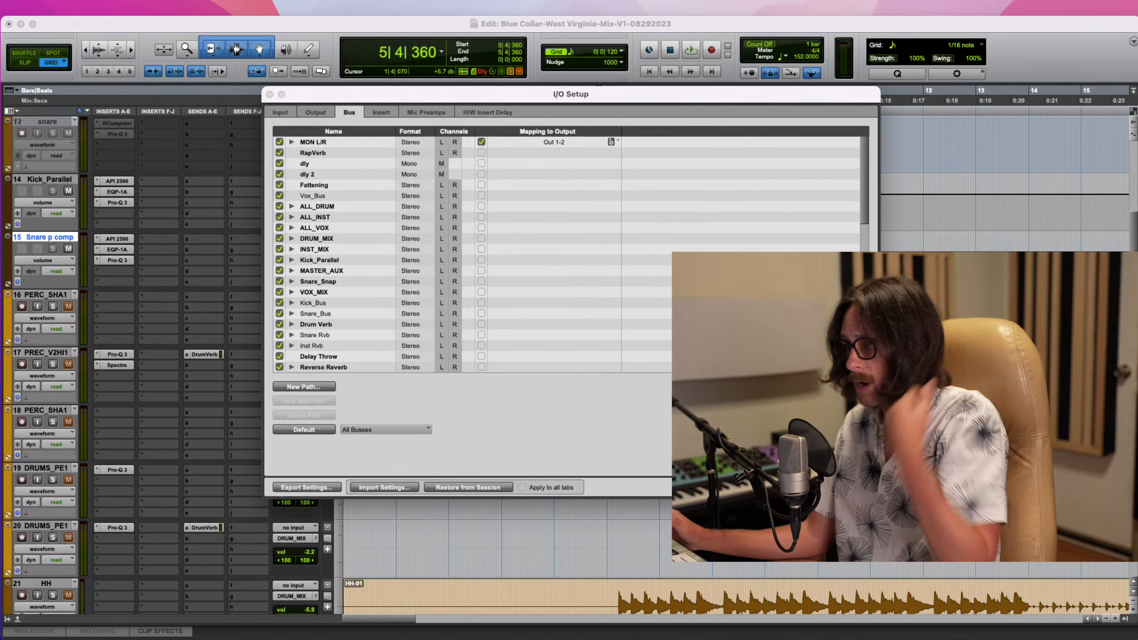
{"action": "key", "text": "Return"}
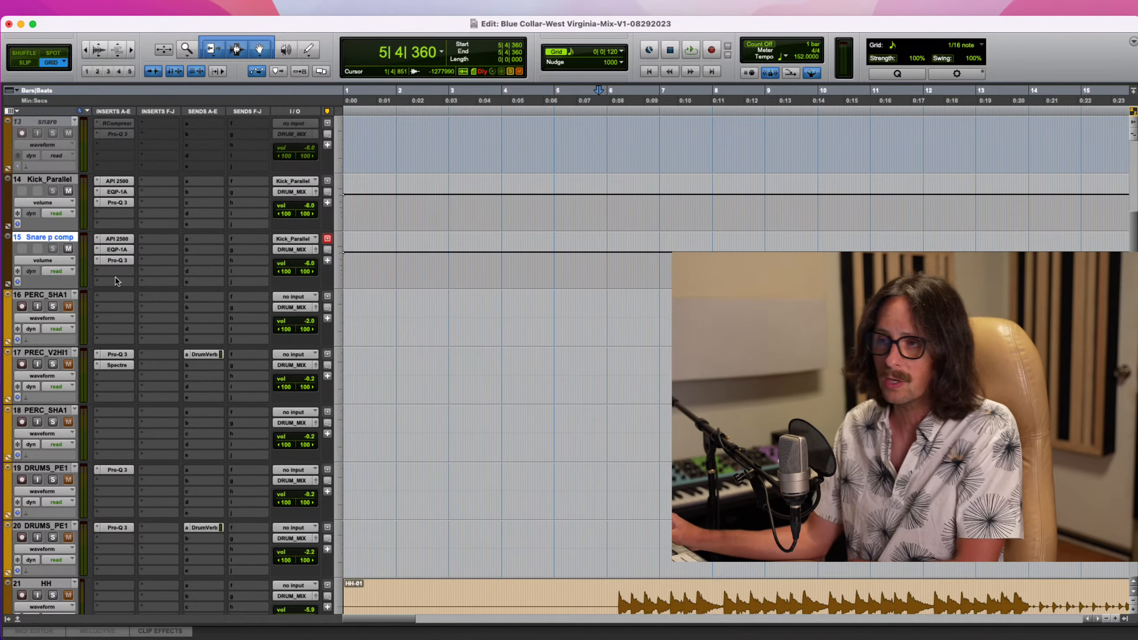
Set the input of the Snare p comp track to the stereo snr p comp bus
{"action": "left_click", "coordinate": [298, 242]}
{"action": "mouse_move", "coordinate": [298, 241]}
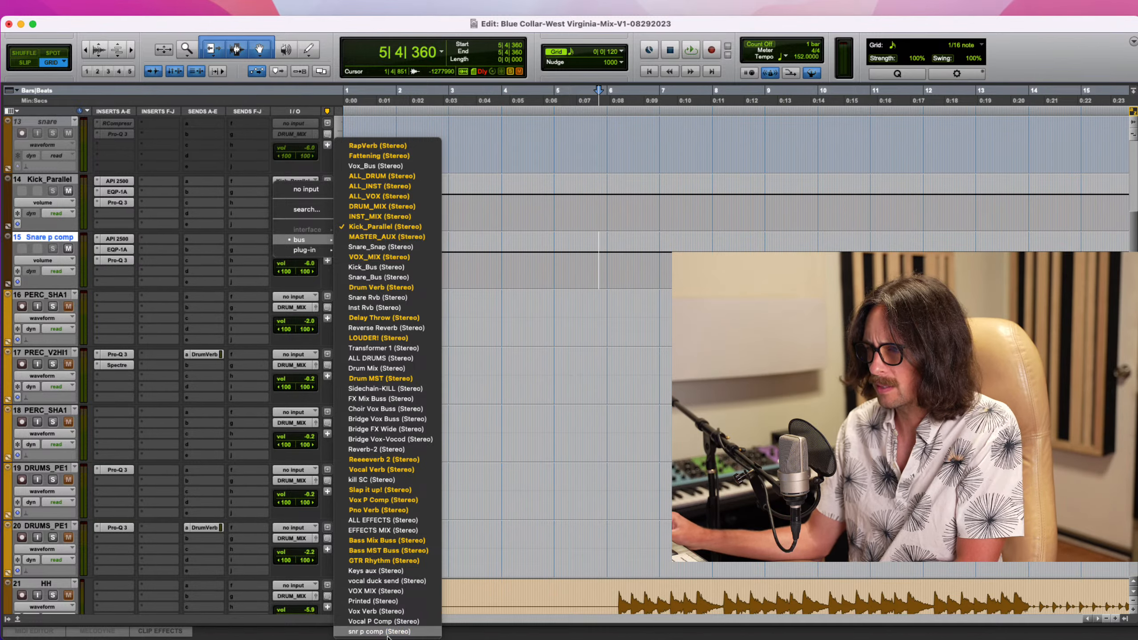
{"action": "key", "text": "Escape"}
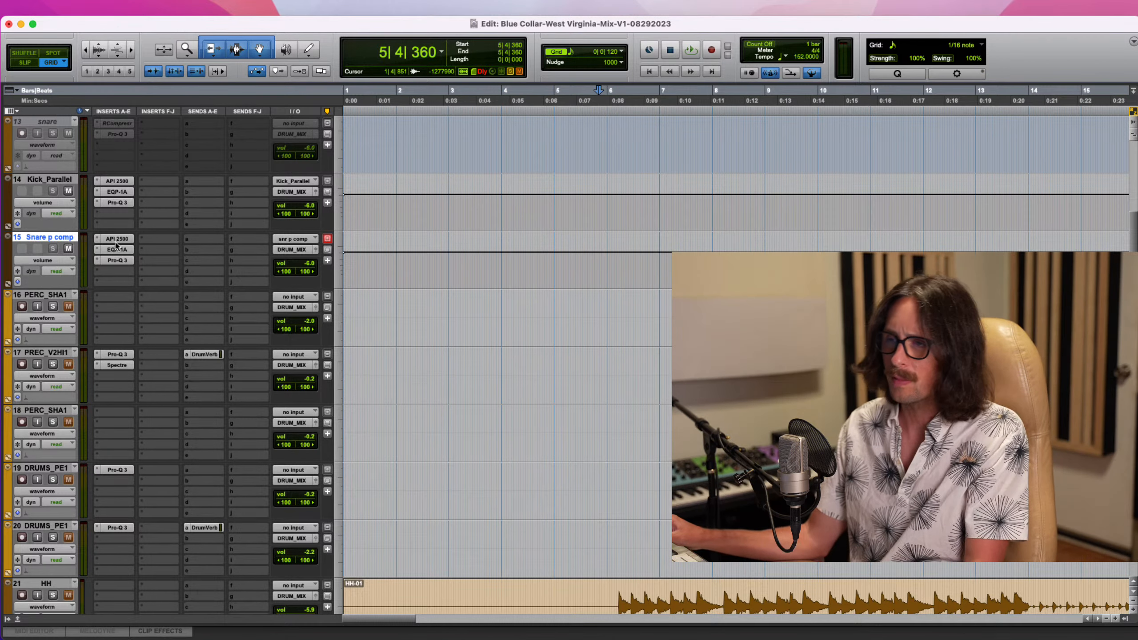
Replace the API 2500 on Snare p comp with the stereo UAD Empirical Labs FATSO Jr
{"action": "left_click", "coordinate": [117, 238]}
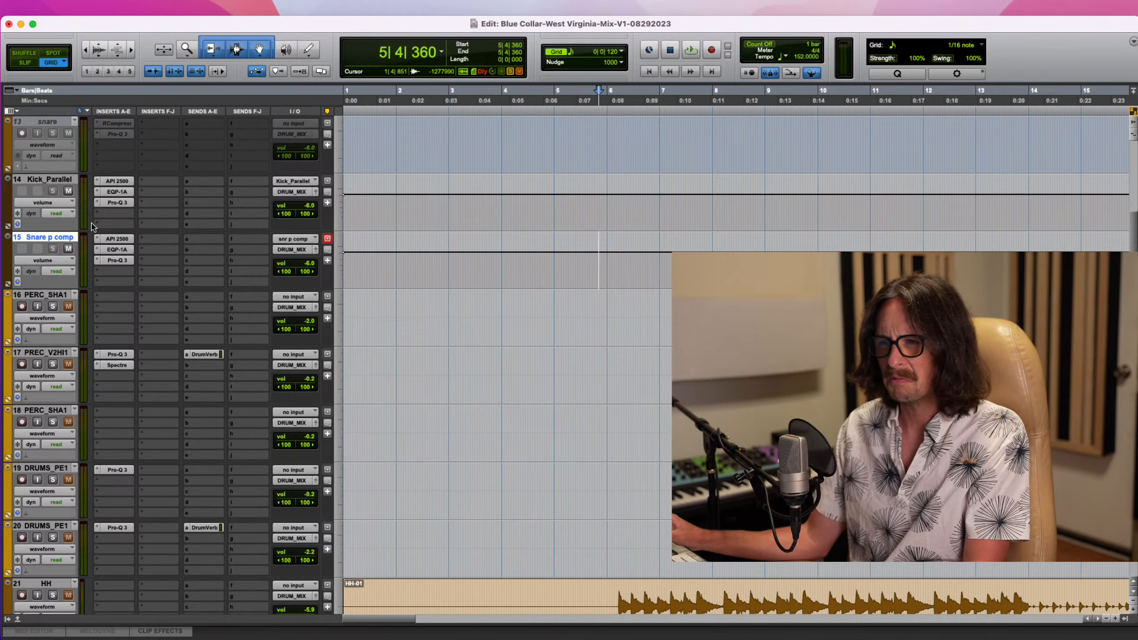
{"action": "left_click", "coordinate": [101, 238]}
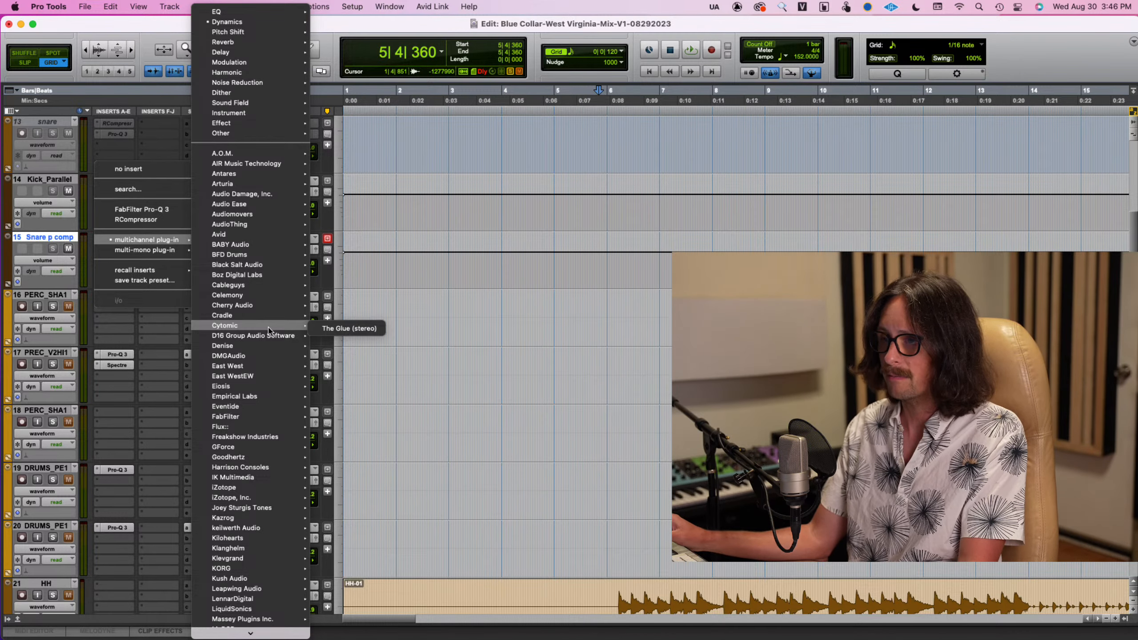
{"action": "scroll", "coordinate": [264, 332], "scroll_direction": "down", "scroll_amount": 10}
{"action": "mouse_move", "coordinate": [264, 332]}
{"action": "mouse_move", "coordinate": [240, 556]}
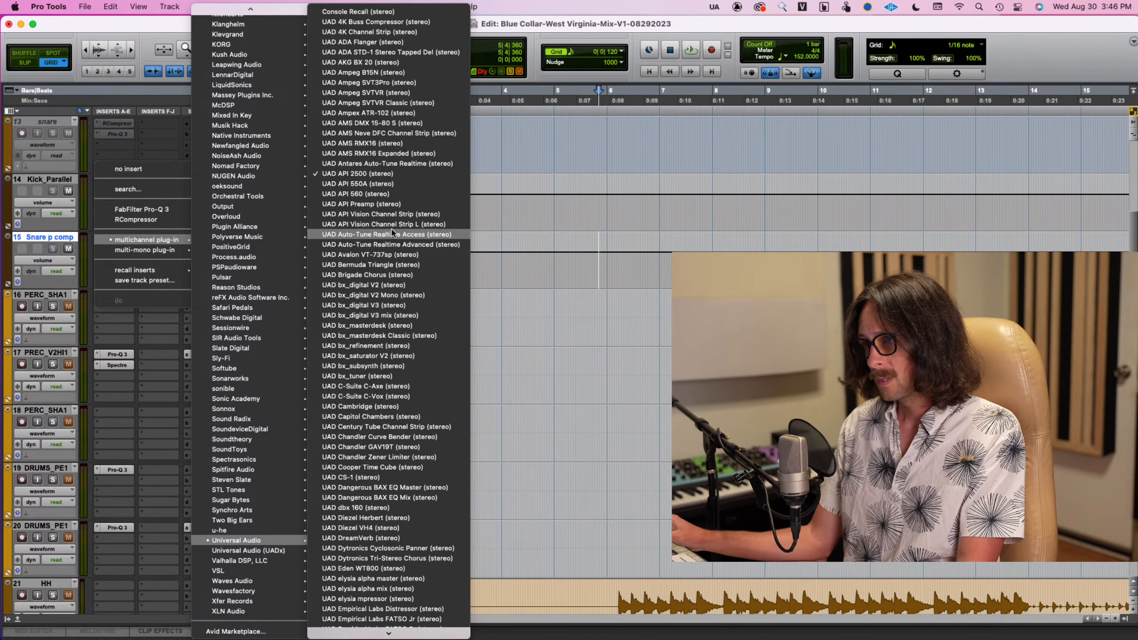
{"action": "scroll", "coordinate": [383, 287], "scroll_direction": "down", "scroll_amount": 10}
{"action": "scroll", "coordinate": [406, 377], "scroll_direction": "down", "scroll_amount": 1}
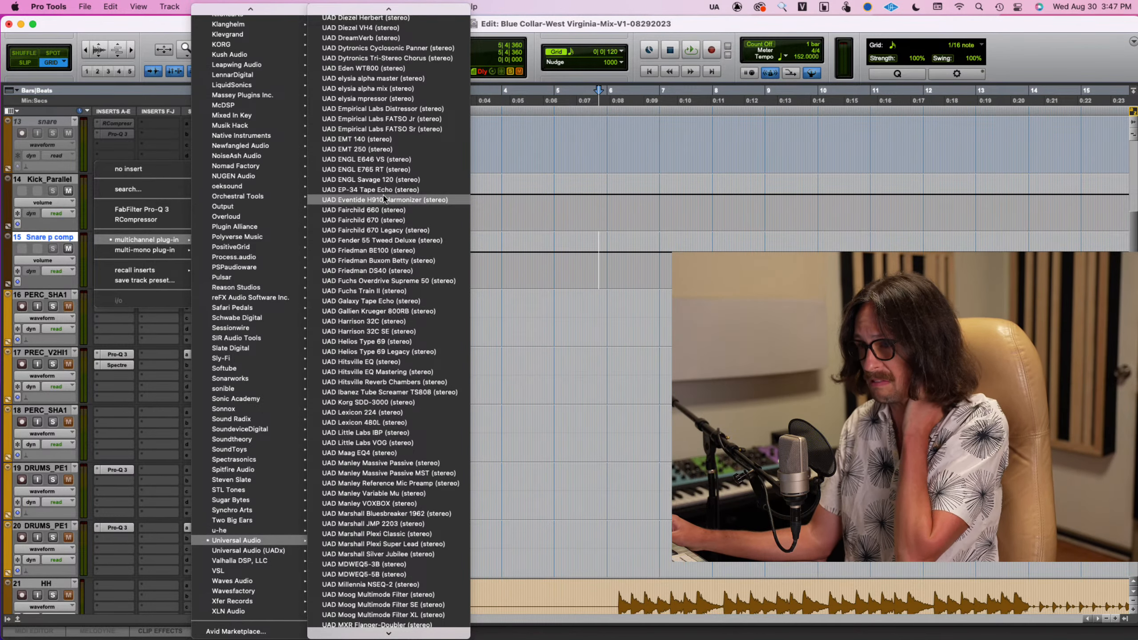
{"action": "left_click", "coordinate": [403, 120]}
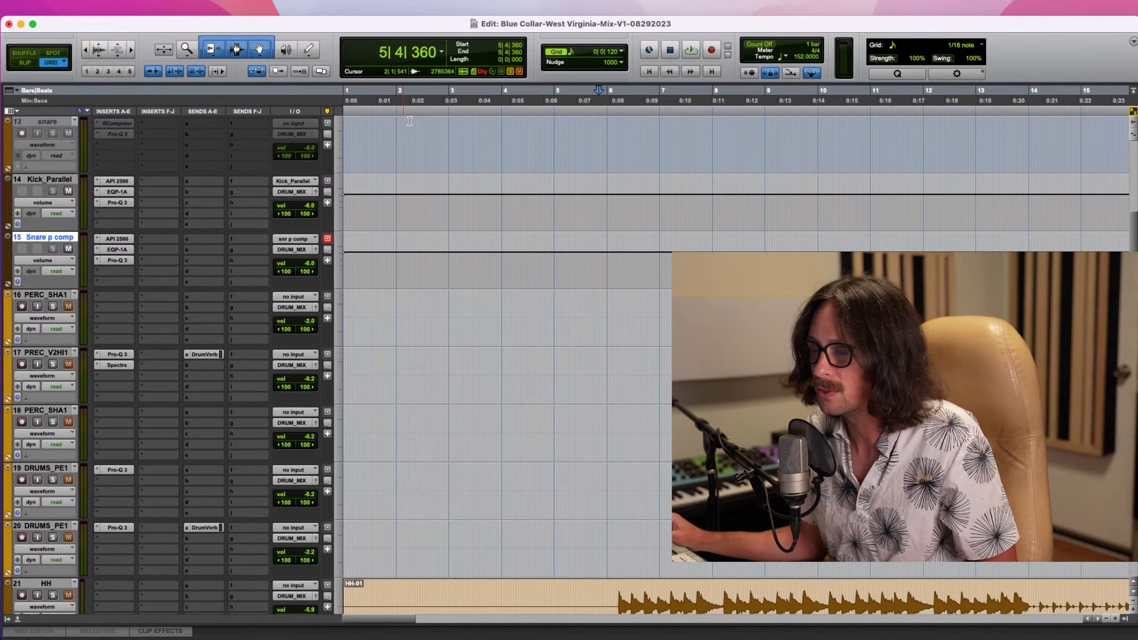
Load the Soft Clipper preset in the FATSO Jr on Snare p comp and reposition the plug-in window
{"action": "left_click", "coordinate": [212, 175]}
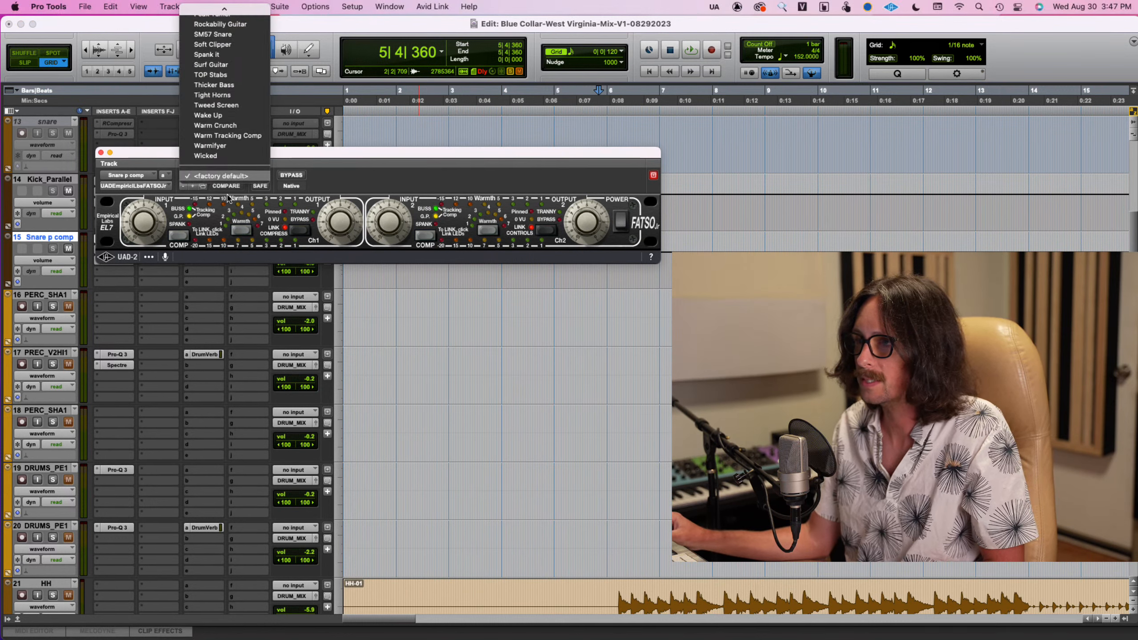
{"action": "left_click", "coordinate": [225, 45]}
{"action": "left_click_drag", "start_coordinate": [130, 154], "coordinate": [285, 140]}
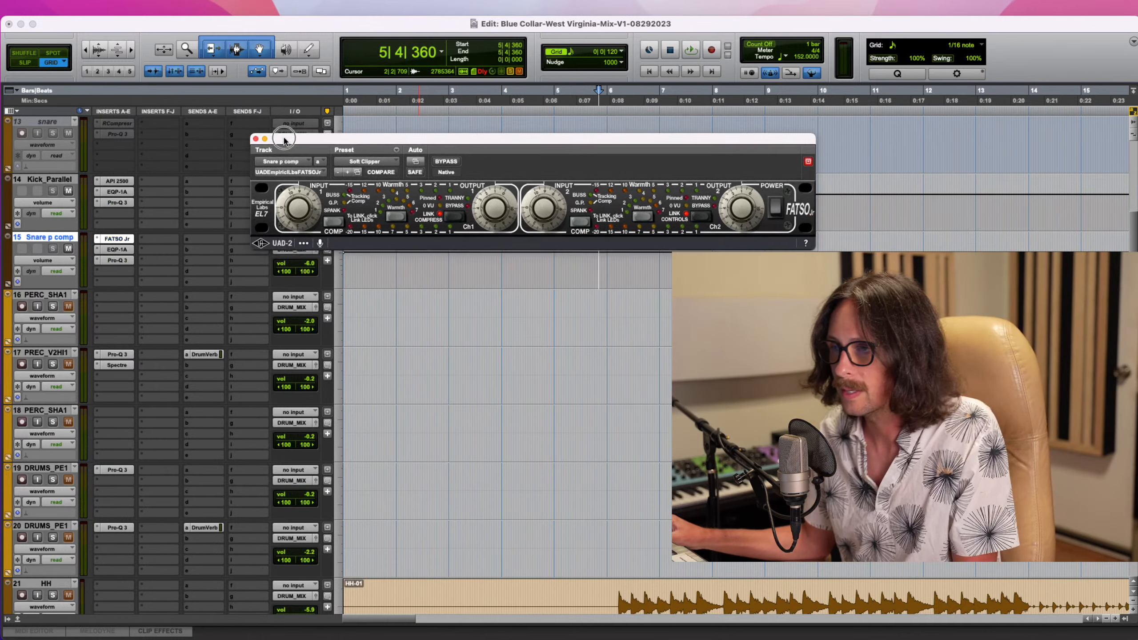
Set the high frequency of Snare p comp's Pultec EQP-1A to 12 KCS and close the plug-in
{"action": "left_click", "coordinate": [115, 250]}
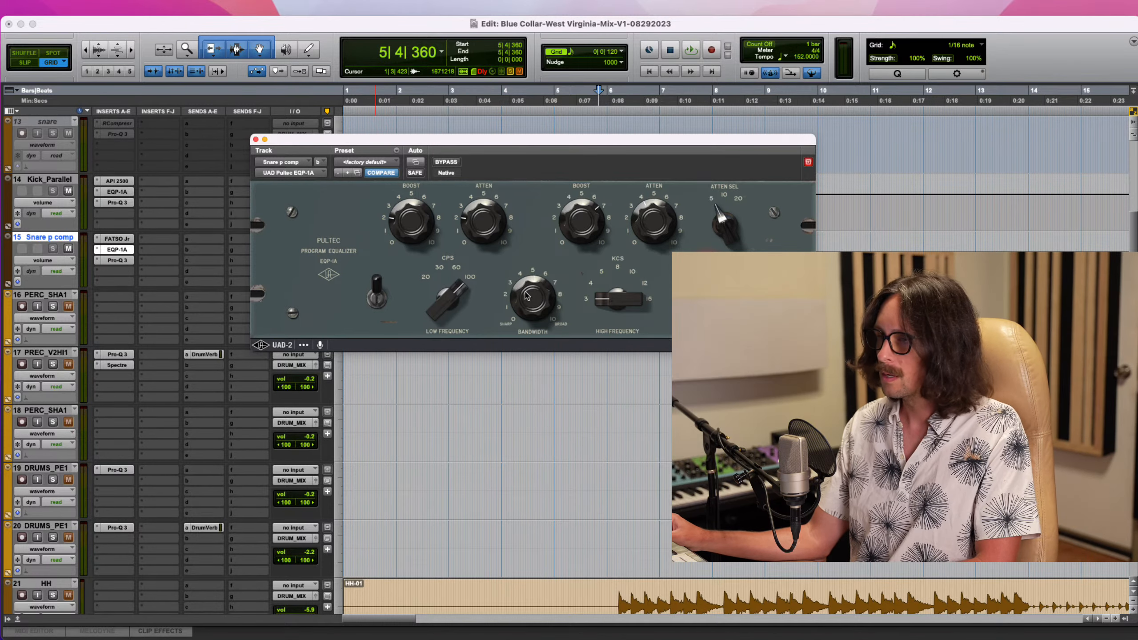
{"action": "left_click_drag", "start_coordinate": [531, 300], "coordinate": [532, 275]}
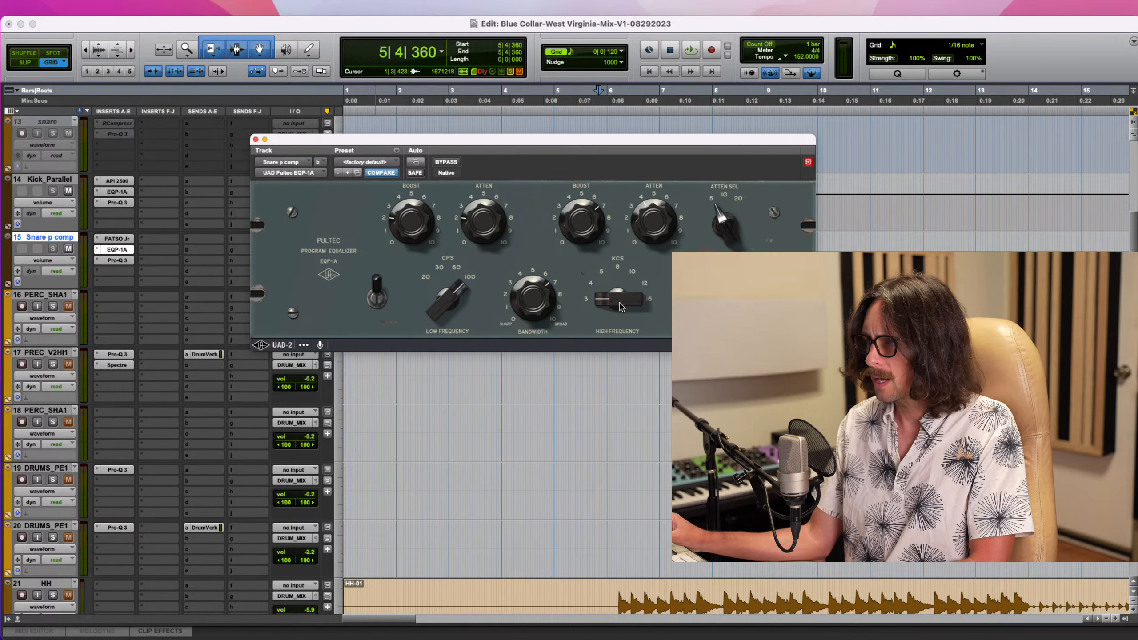
{"action": "left_click_drag", "start_coordinate": [620, 305], "coordinate": [625, 204]}
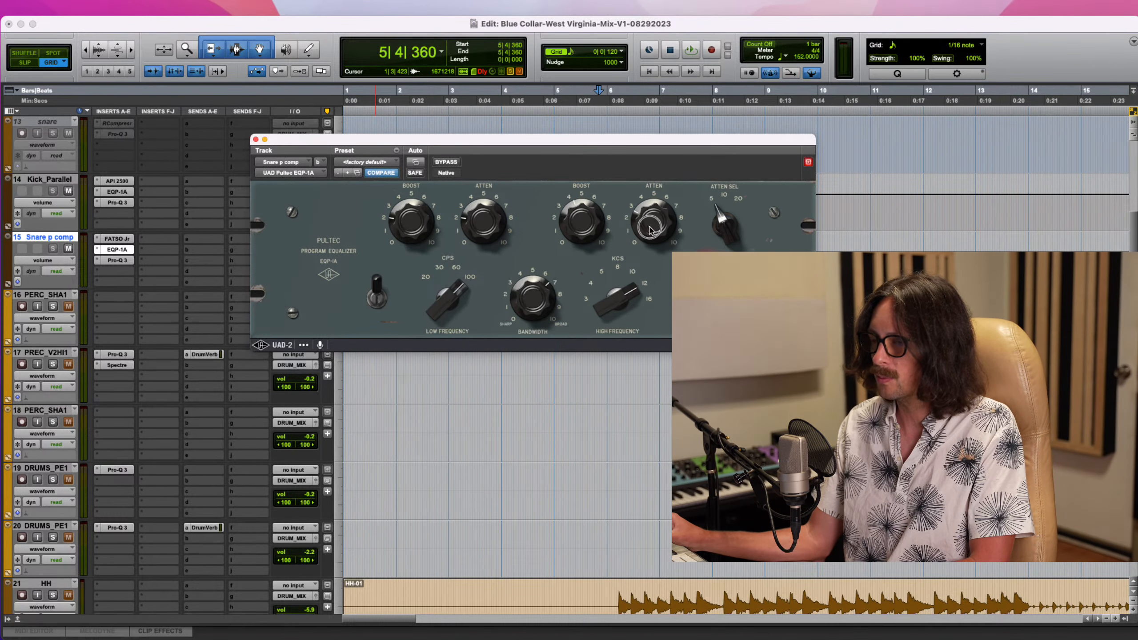
{"action": "left_click", "coordinate": [255, 139]}
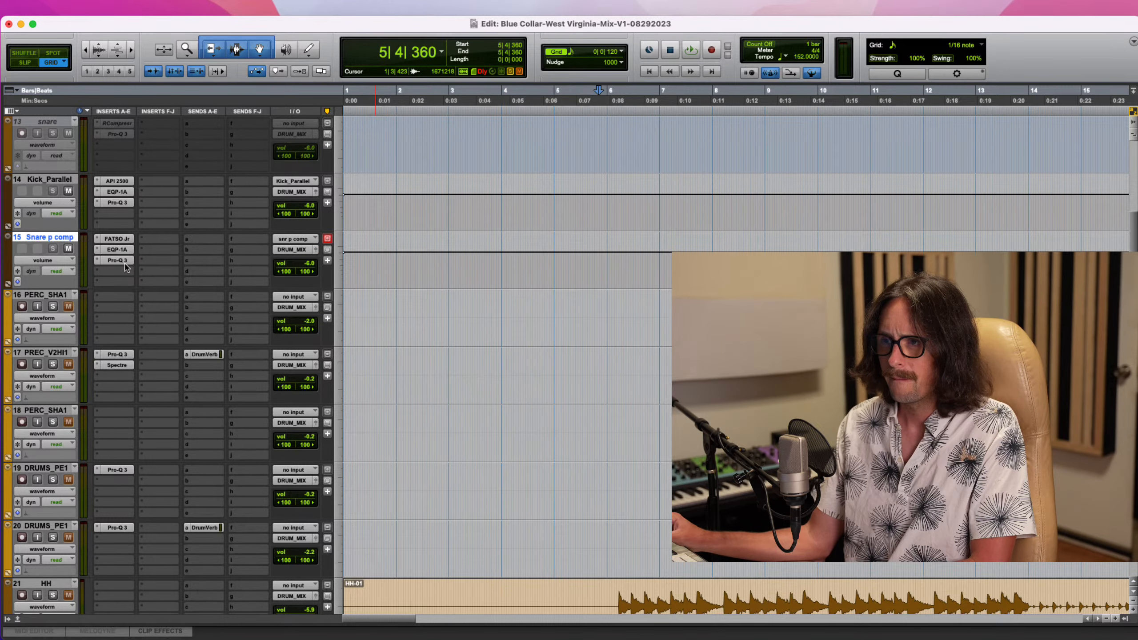
Move the low cut and high cut higher in Snare p comp's Pro-Q 3 and remove the bell boost near 60 Hz
{"action": "left_click", "coordinate": [116, 260]}
{"action": "left_click_drag", "start_coordinate": [708, 315], "coordinate": [740, 315]}
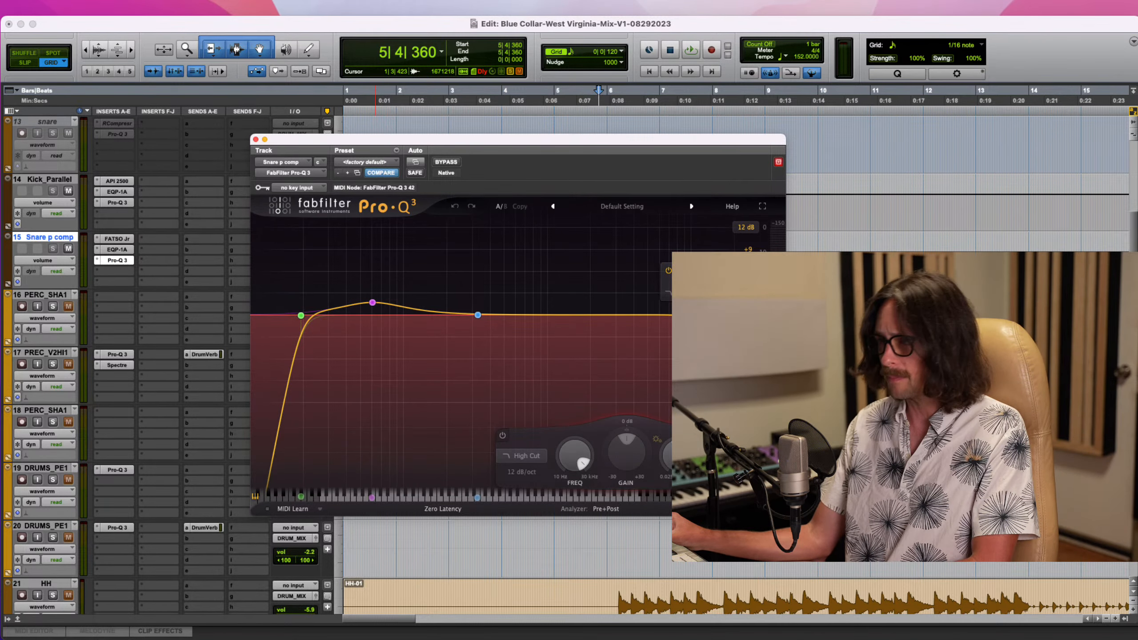
{"action": "mouse_move", "coordinate": [388, 312]}
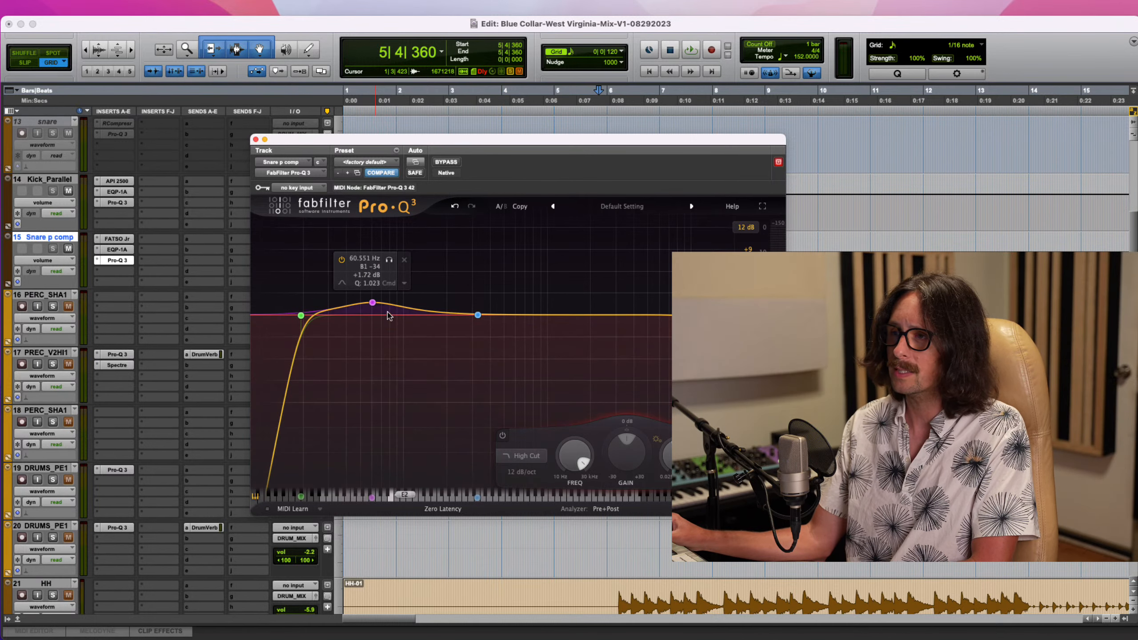
{"action": "left_click", "coordinate": [404, 261]}
{"action": "left_click", "coordinate": [297, 316]}
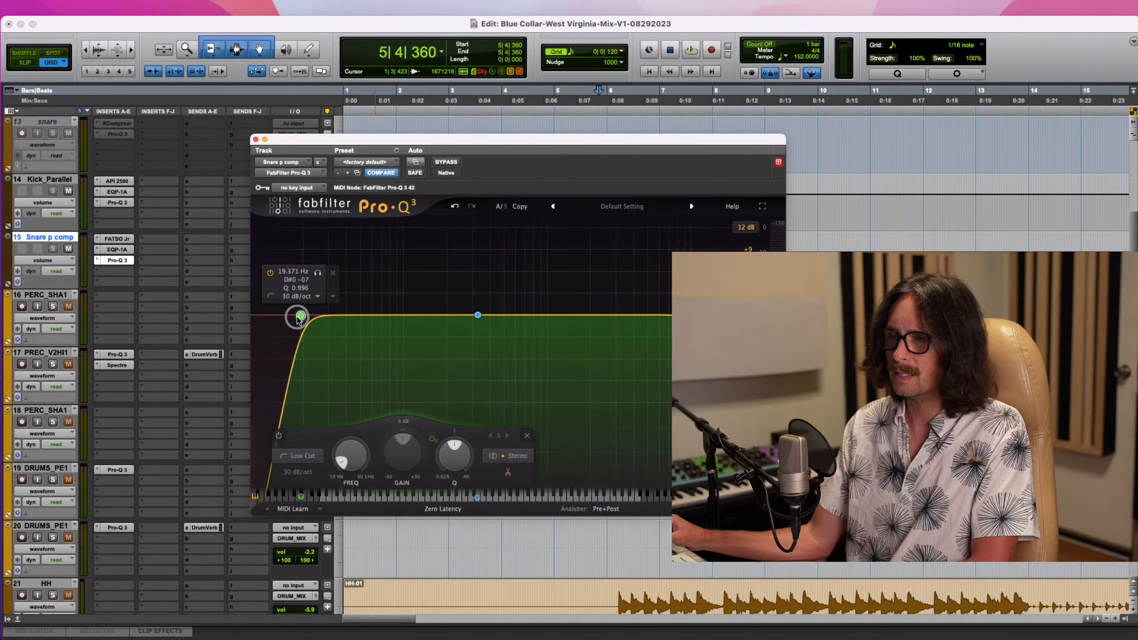
{"action": "left_click_drag", "start_coordinate": [295, 317], "coordinate": [362, 318]}
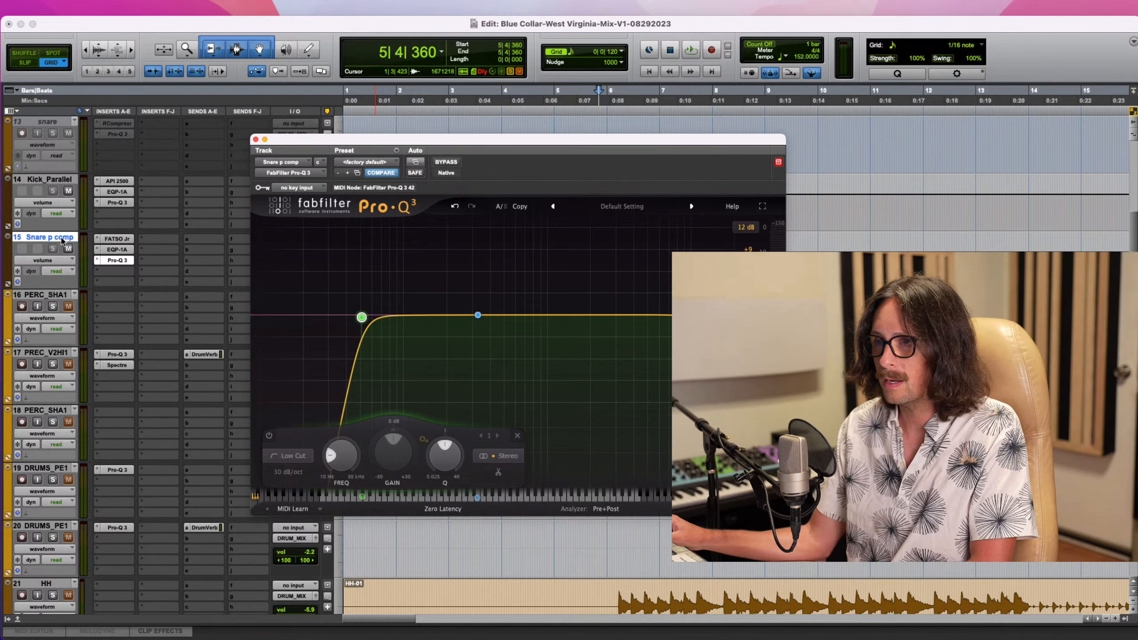
{"action": "left_click", "coordinate": [255, 140]}
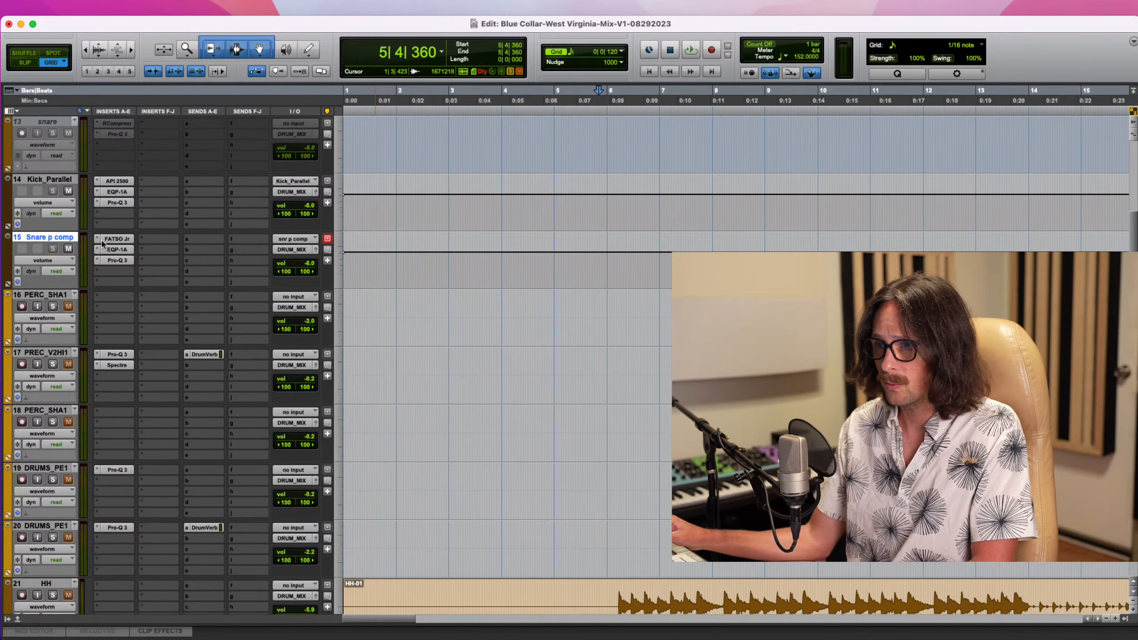
Reassign SNARE TOP's first send from the Kick_Parallel bus to snr p comp (Stereo) and close the send window
{"action": "scroll", "coordinate": [387, 269], "scroll_direction": "down", "scroll_amount": 3}
{"action": "scroll", "coordinate": [388, 270], "scroll_direction": "down", "scroll_amount": 6}
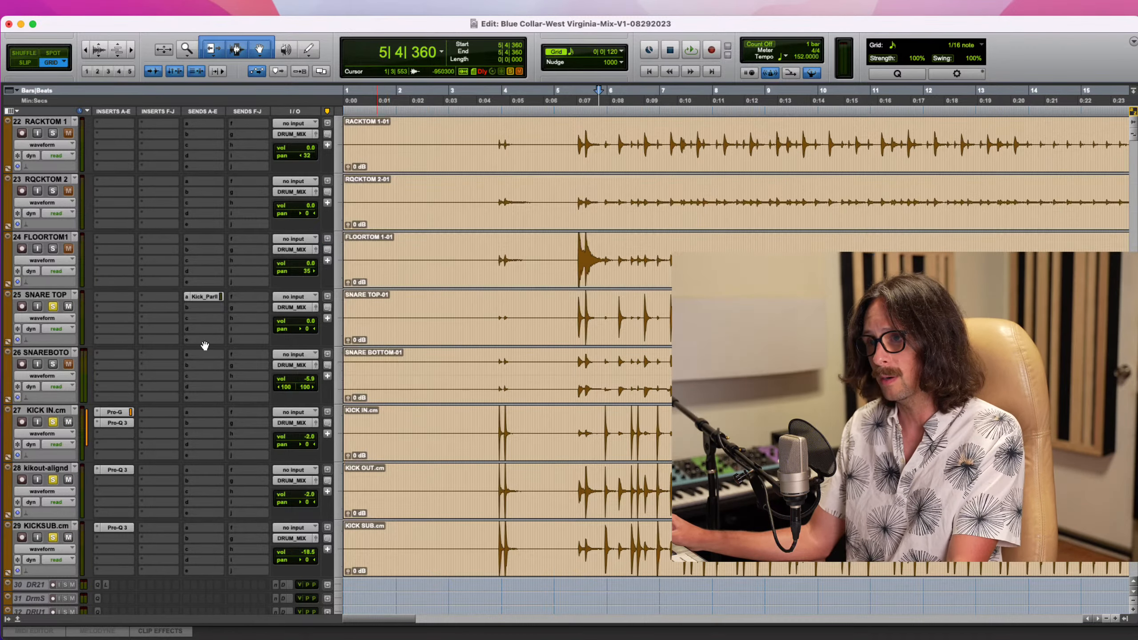
{"action": "left_click", "coordinate": [200, 297]}
{"action": "mouse_move", "coordinate": [214, 307]}
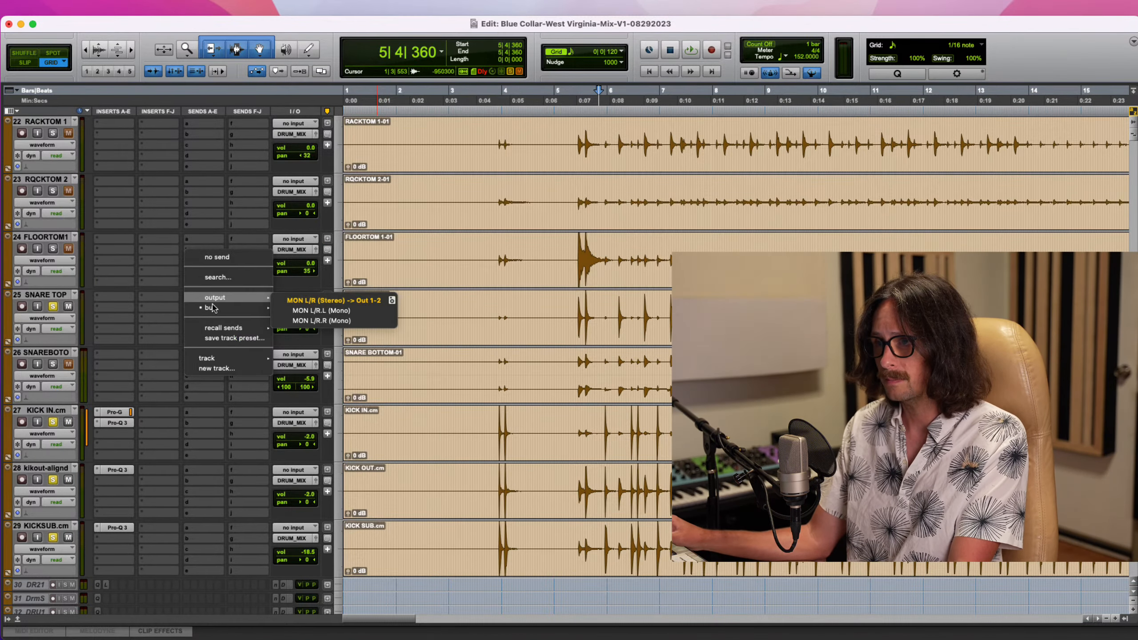
{"action": "scroll", "coordinate": [323, 278], "scroll_direction": "down", "scroll_amount": 10}
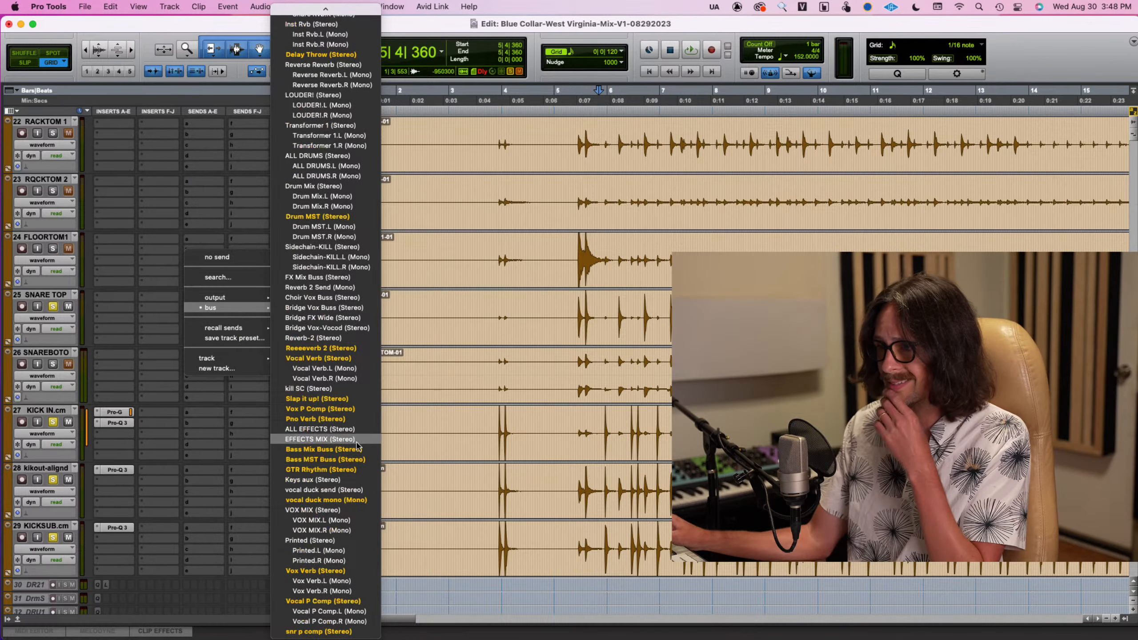
{"action": "left_click", "coordinate": [338, 631]}
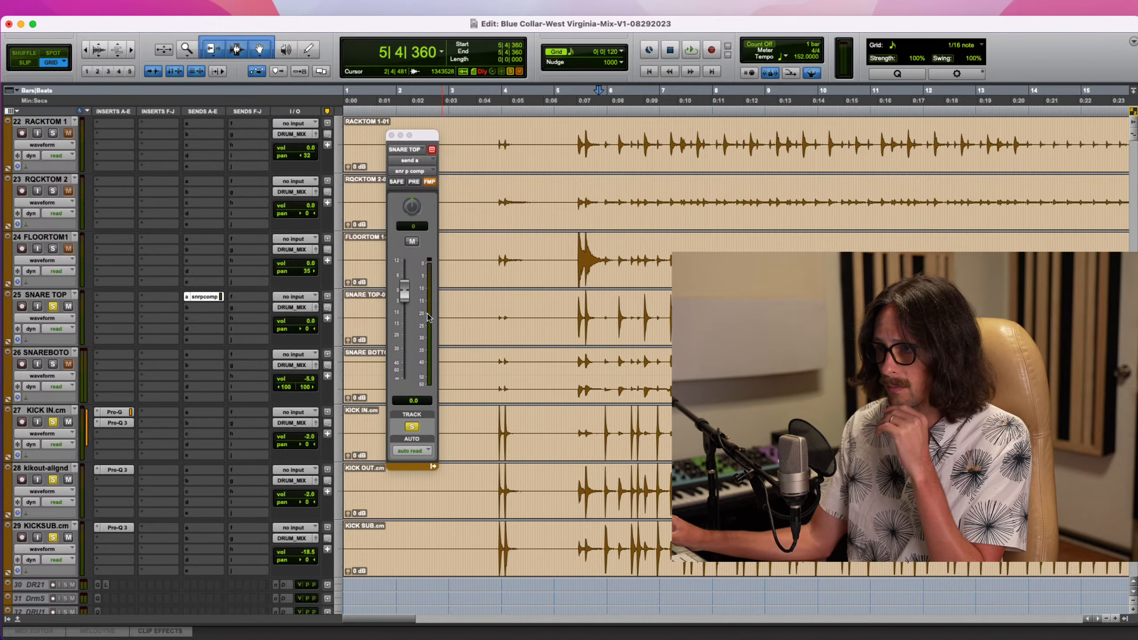
{"action": "left_click", "coordinate": [392, 135]}
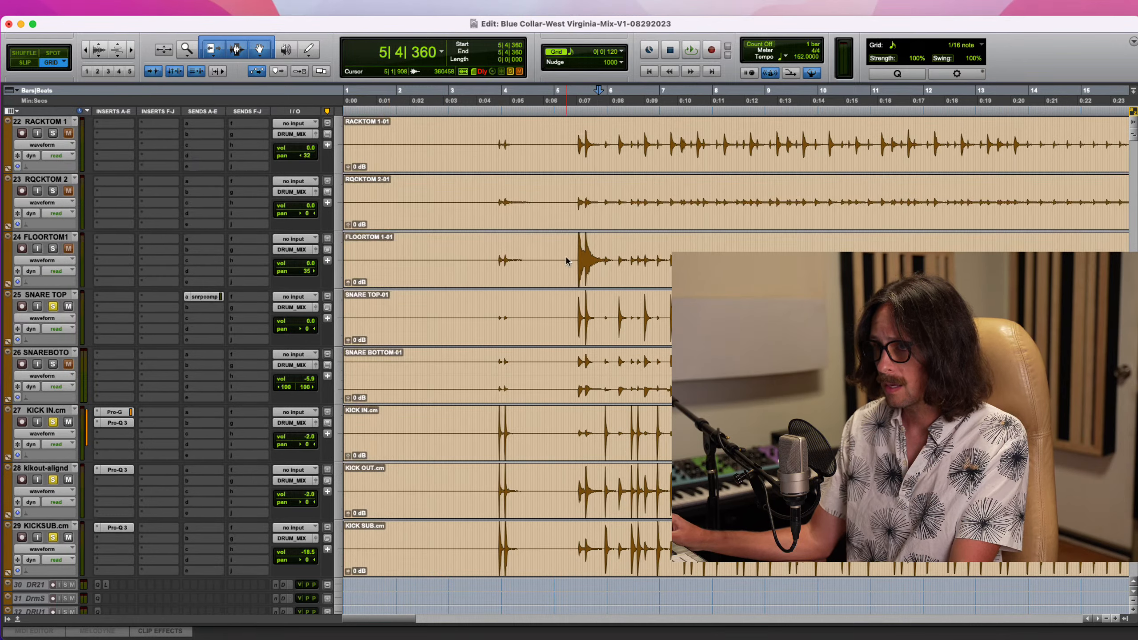
Play the drums from bar 5 and compare SNARE TOP's snr p comp send muted and unmuted
{"action": "left_click", "coordinate": [843, 216]}
{"action": "key", "text": "space"}
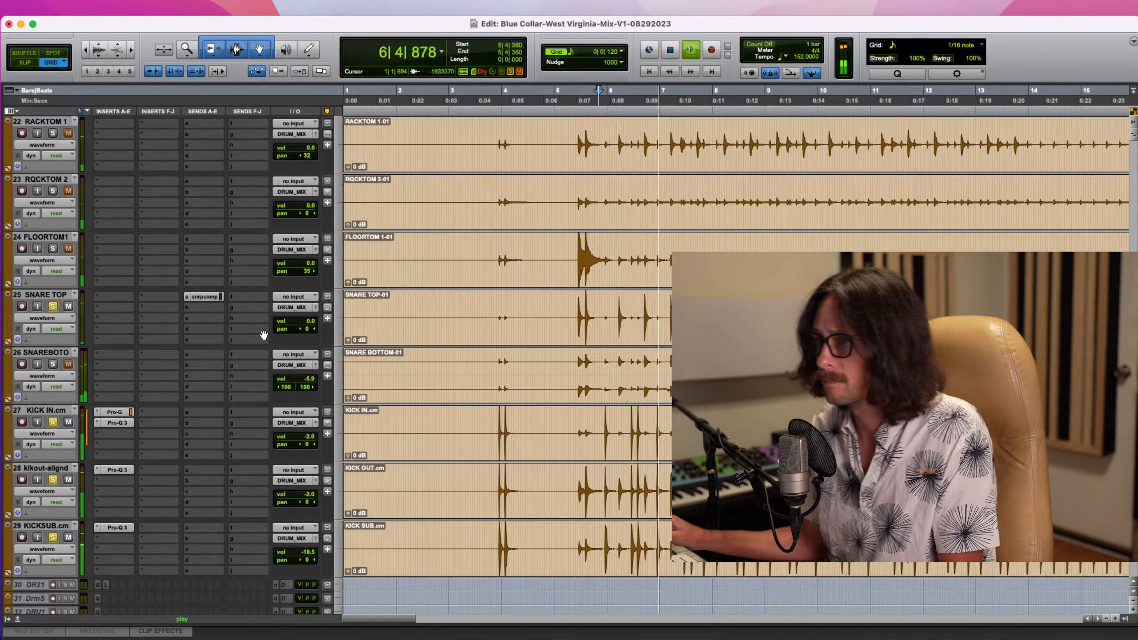
{"action": "left_click", "coordinate": [210, 298]}
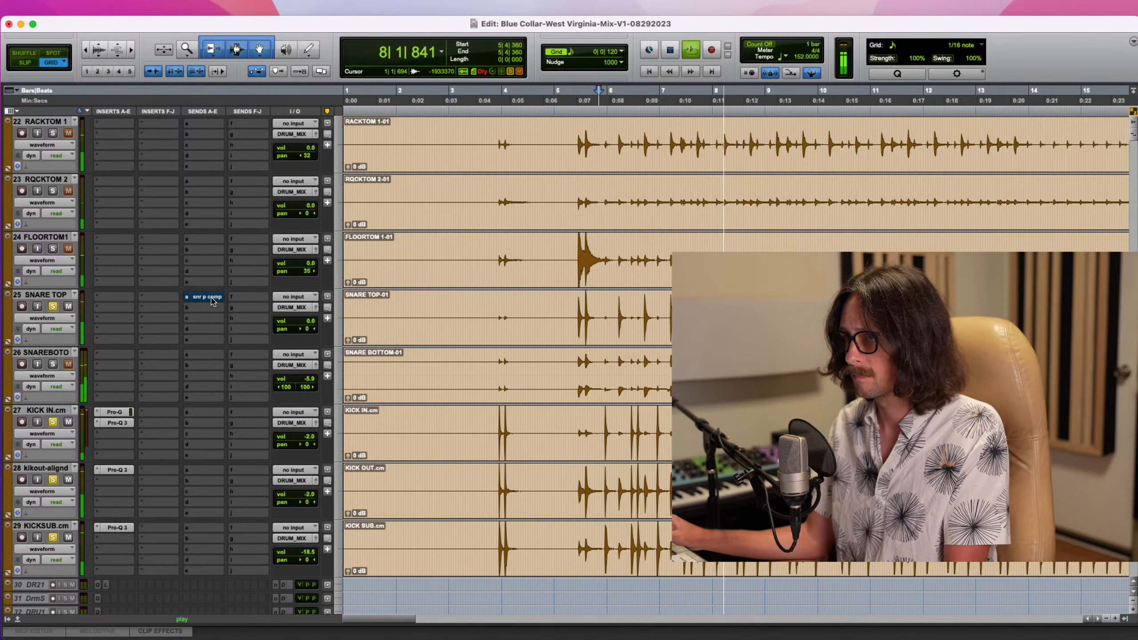
{"action": "left_click_drag", "start_coordinate": [213, 301], "coordinate": [209, 298]}
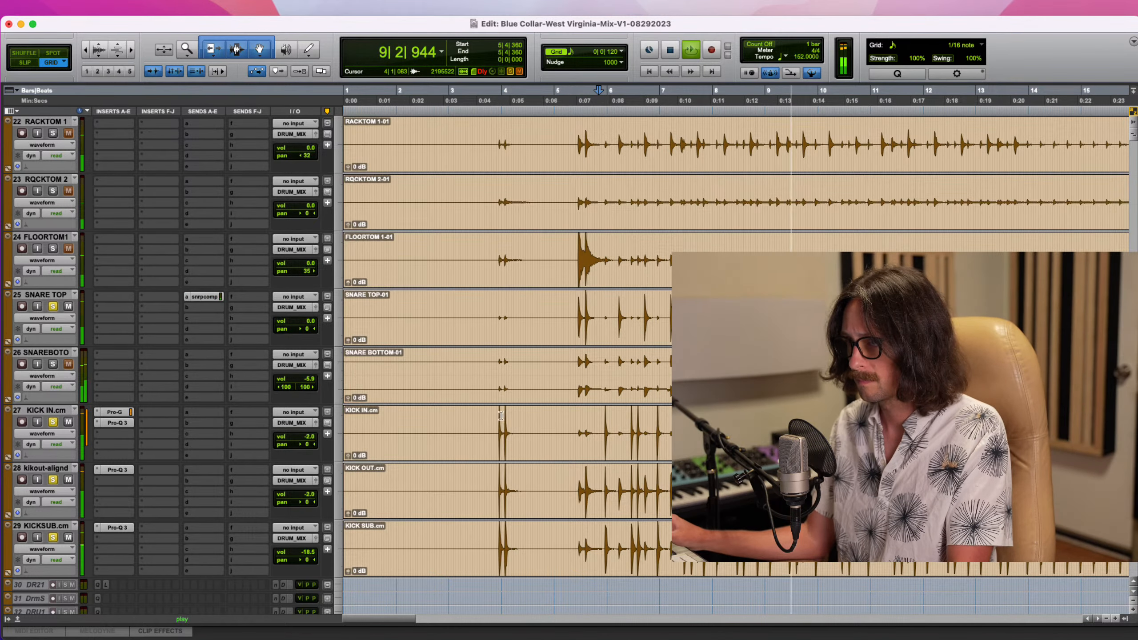
Open the FATSO Jr on Snare p comp, shift its window aside and engage the Tranny circuit with playback stopped
{"action": "scroll", "coordinate": [487, 274], "scroll_direction": "up", "scroll_amount": 10}
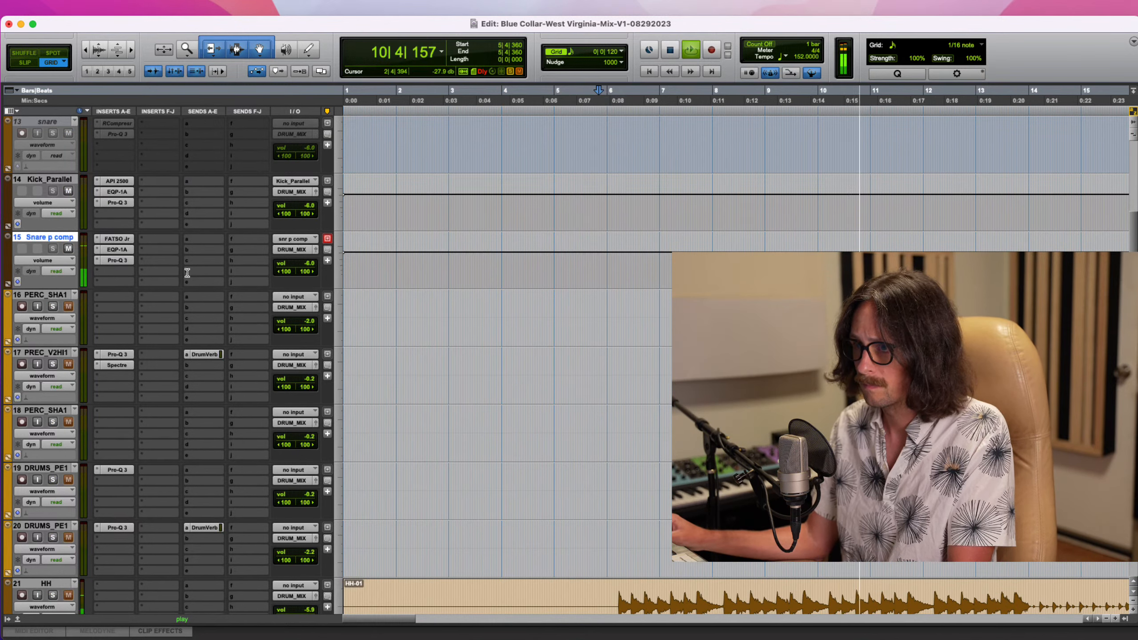
{"action": "left_click", "coordinate": [117, 238]}
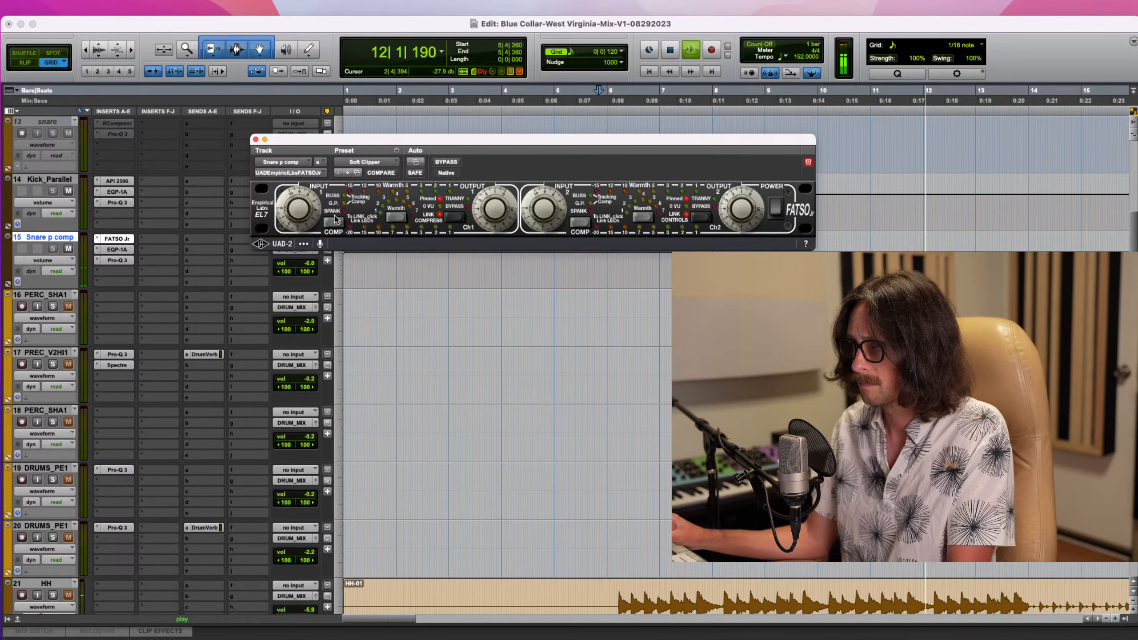
{"action": "key", "text": "space"}
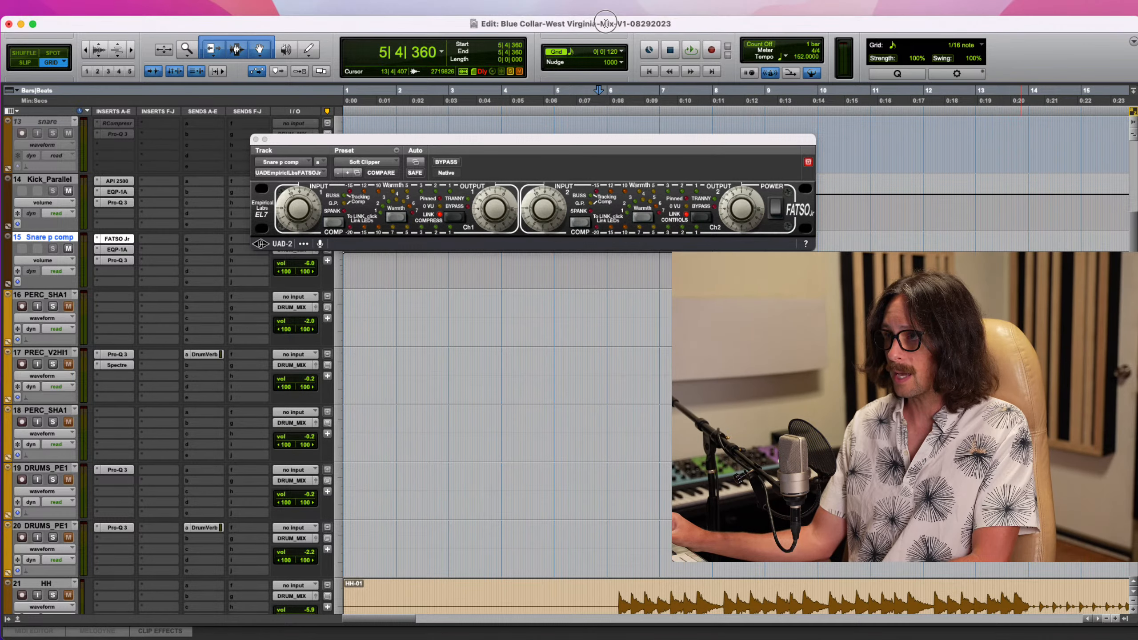
{"action": "left_click_drag", "start_coordinate": [536, 143], "coordinate": [400, 142]}
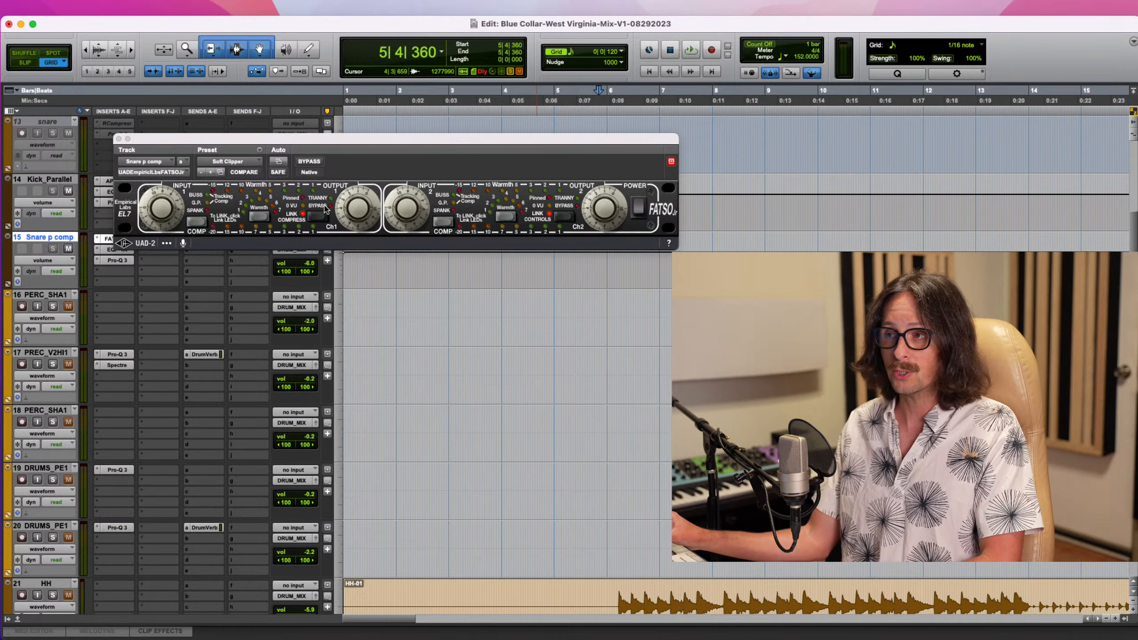
{"action": "left_click", "coordinate": [322, 218]}
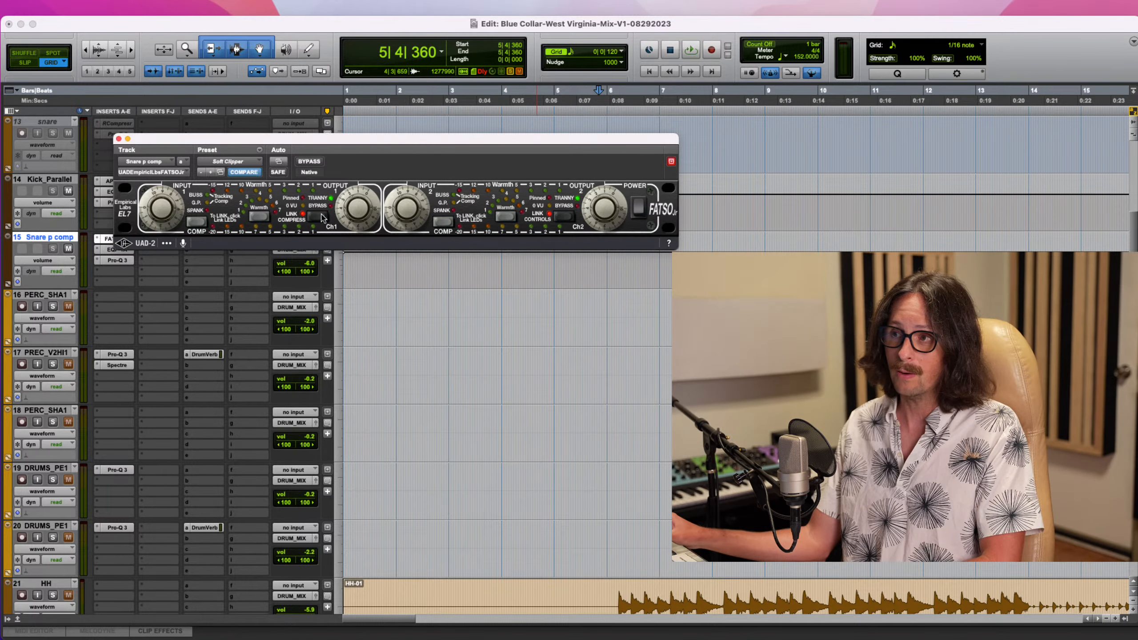
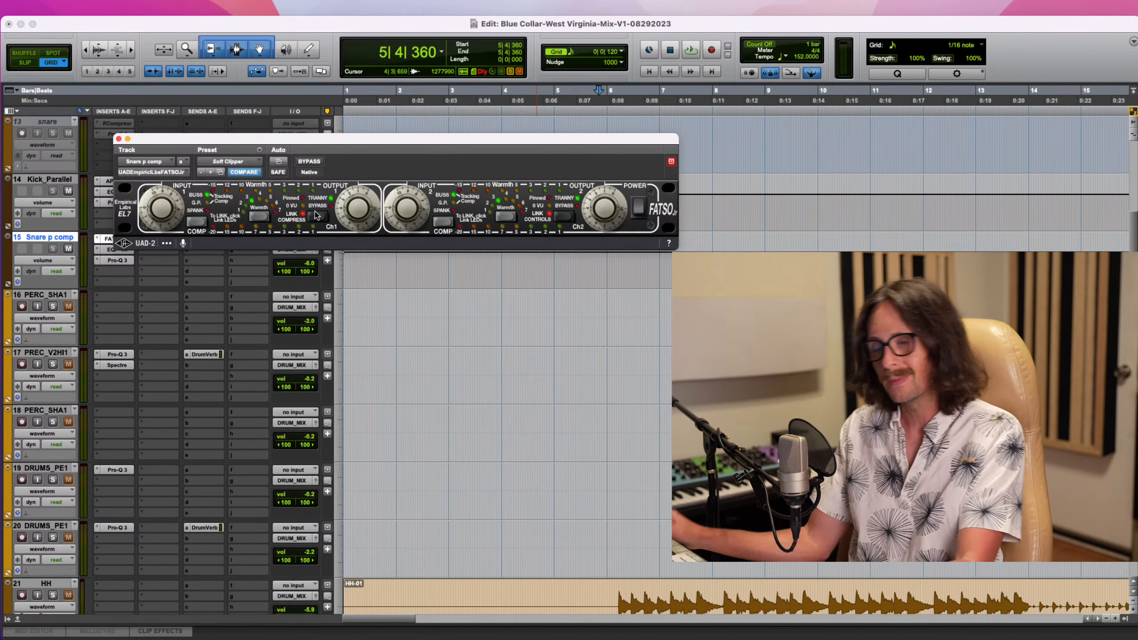
Adjust the FATSO Jr's channel 1 input during playback, switch its compressor type to Spank and restart playback
{"action": "key", "text": "super+Tab"}
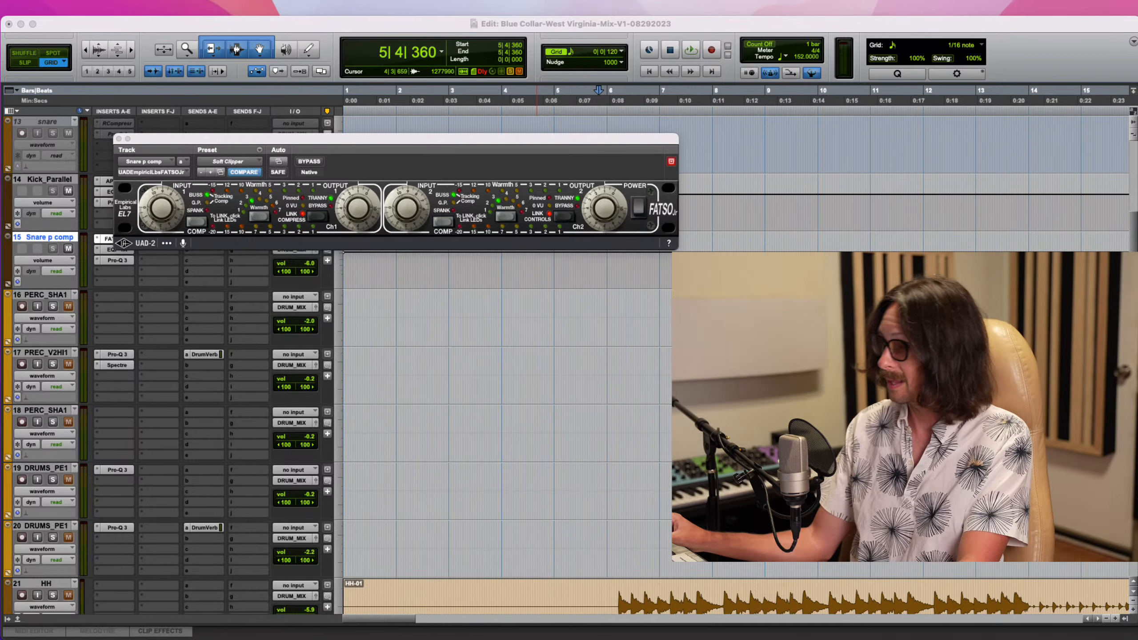
{"action": "left_click", "coordinate": [1036, 25]}
{"action": "key", "text": "space"}
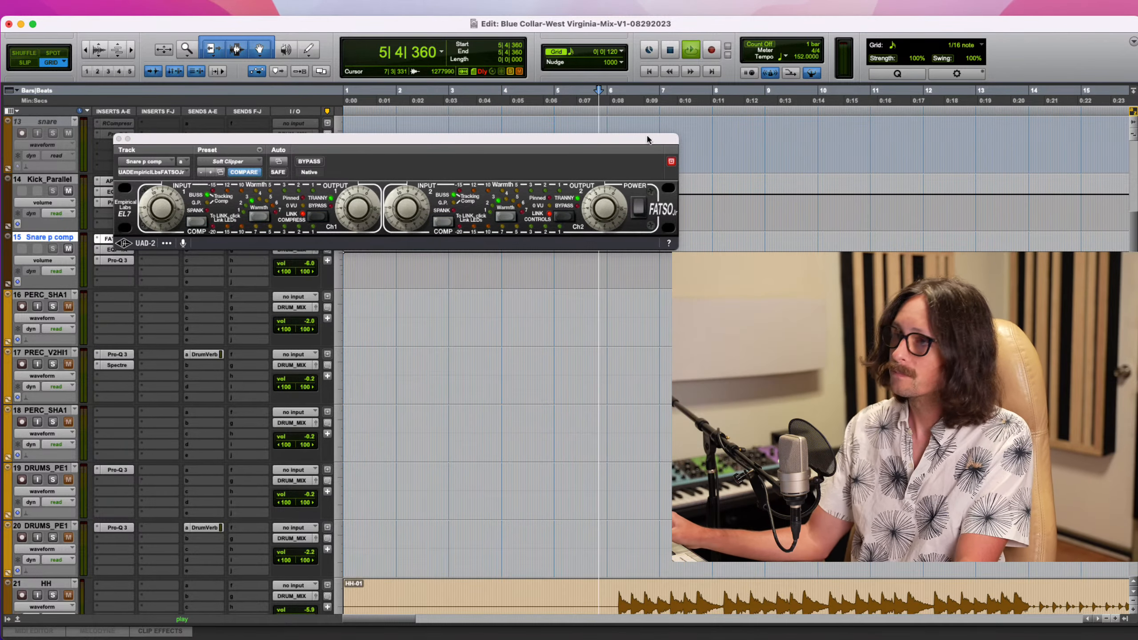
{"action": "left_click", "coordinate": [363, 166]}
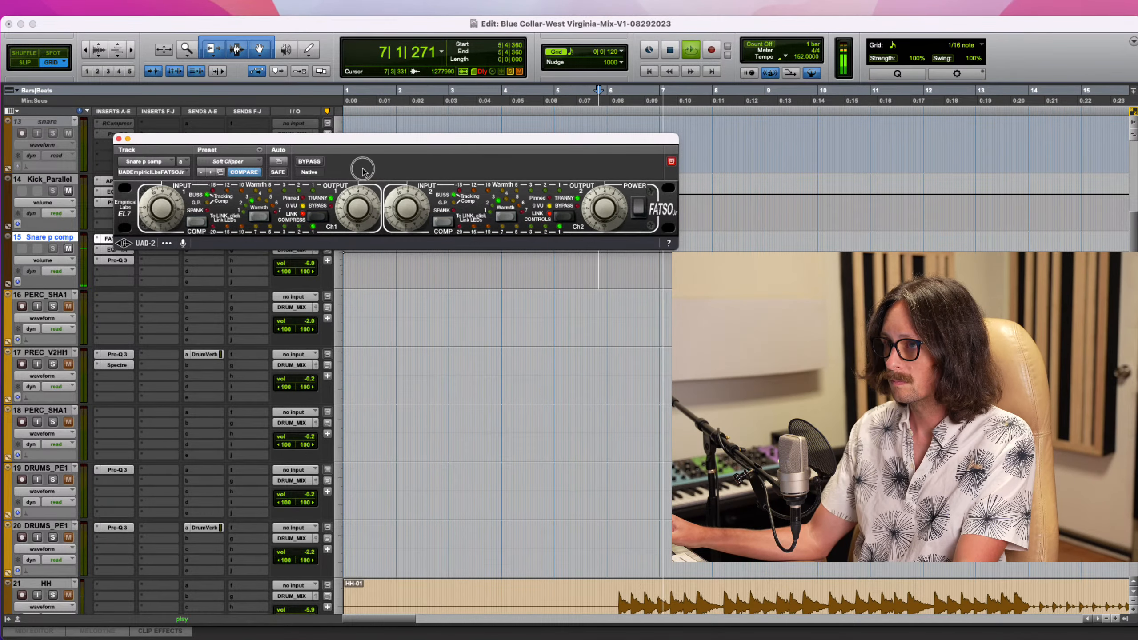
{"action": "left_click_drag", "start_coordinate": [162, 209], "coordinate": [163, 253]}
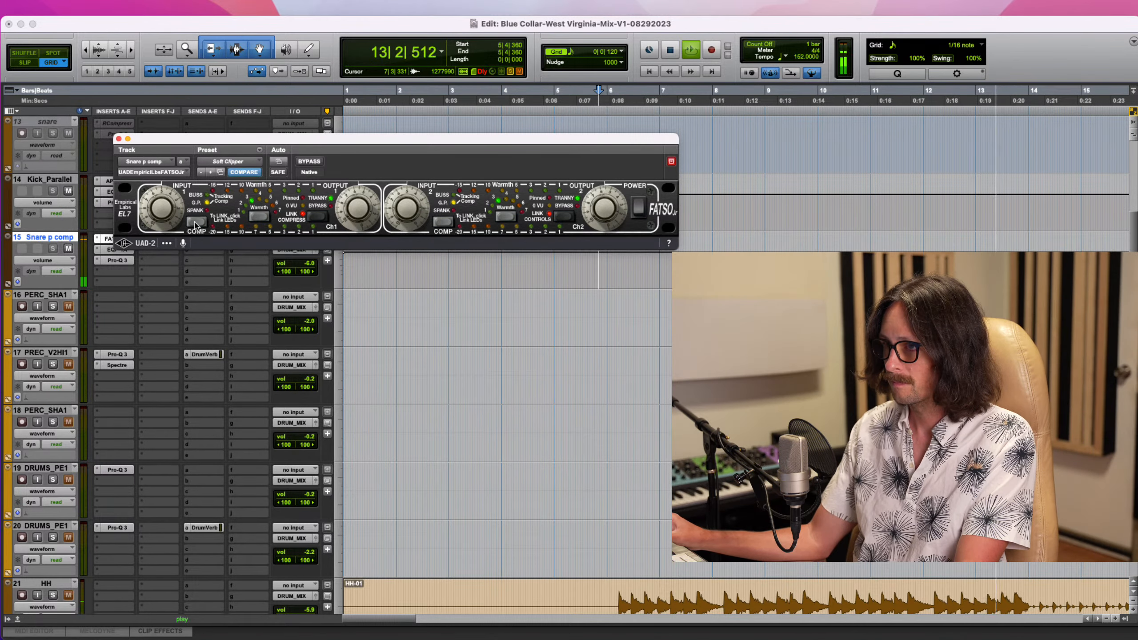
{"action": "left_click", "coordinate": [195, 223]}
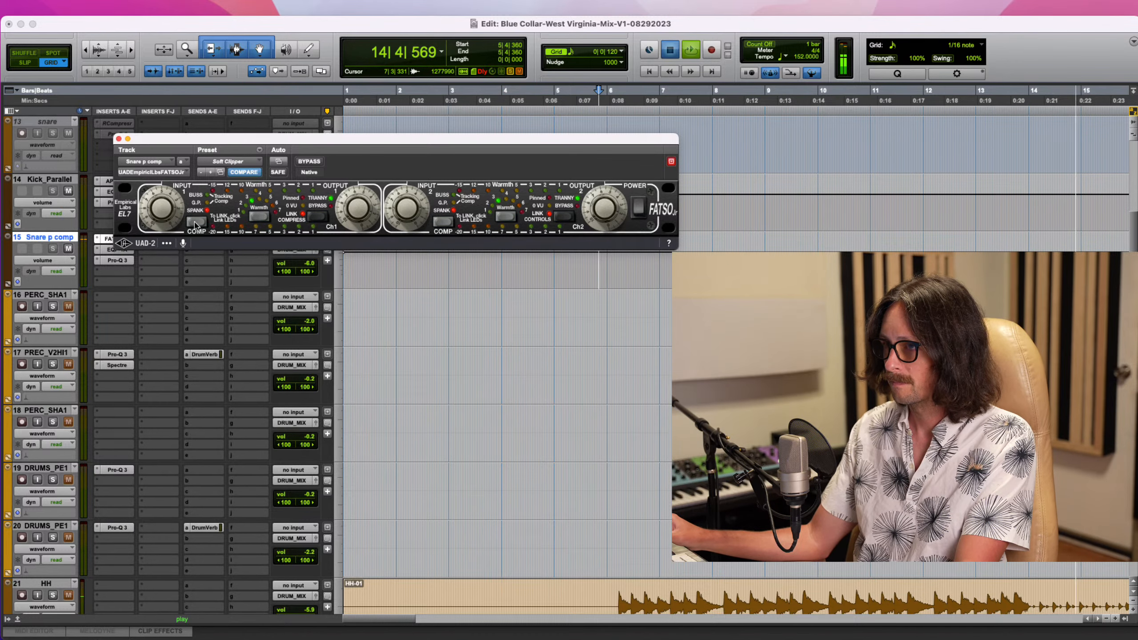
{"action": "key", "text": "space"}
{"action": "key", "text": "space"}
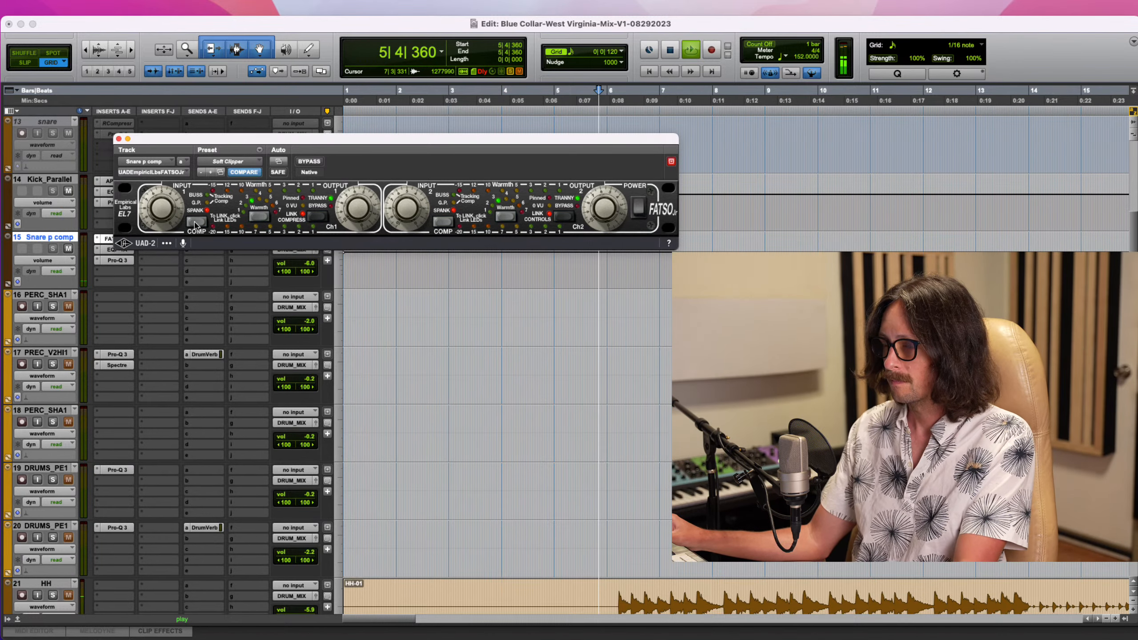
Cycle through the FATSO Jr's Warmth levels during playback and leave it on a middle, yellow-lit level
{"action": "left_click", "coordinate": [263, 218]}
{"action": "left_click", "coordinate": [264, 218]}
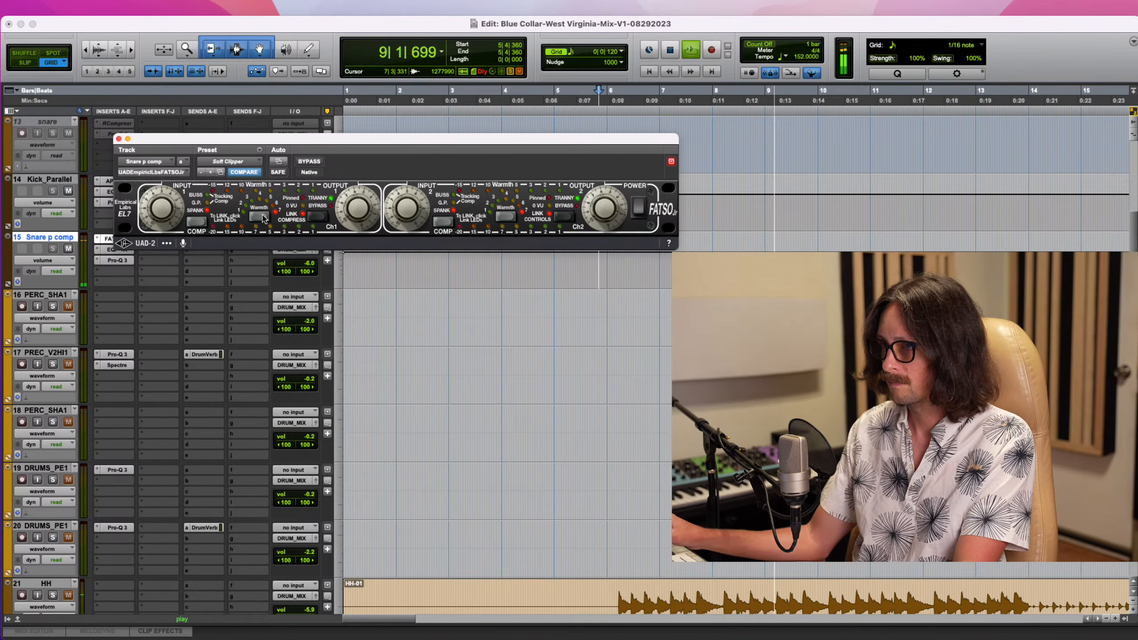
{"action": "left_click", "coordinate": [263, 218]}
{"action": "left_click", "coordinate": [264, 218]}
{"action": "left_click", "coordinate": [263, 219]}
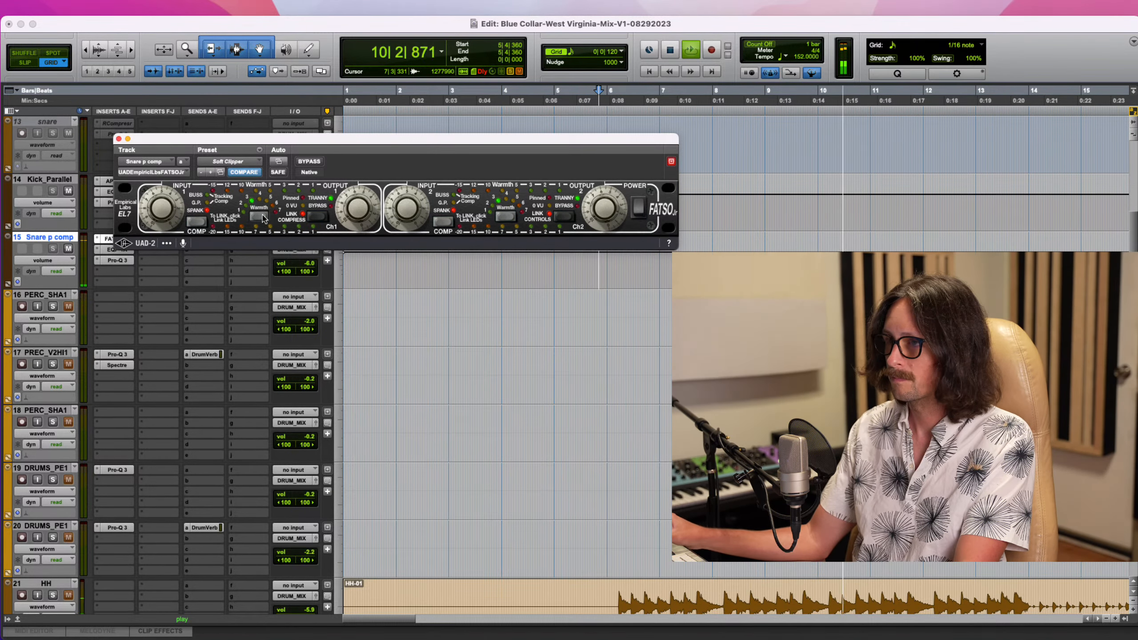
{"action": "left_click", "coordinate": [263, 219]}
{"action": "left_click", "coordinate": [264, 219]}
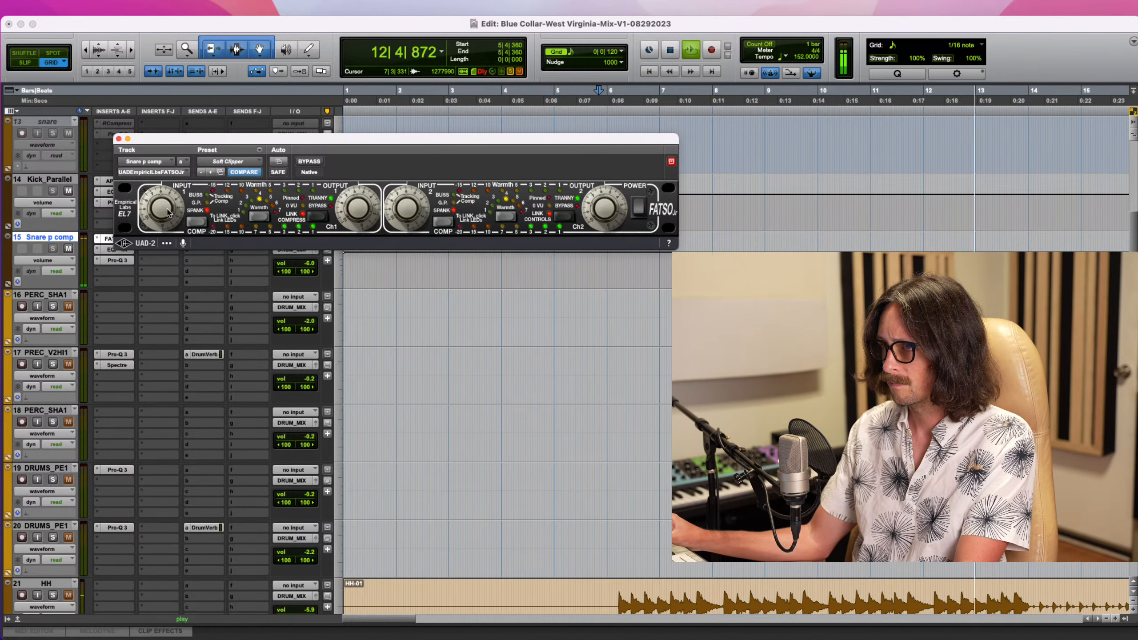
Set the FATSO Jr's compressor type to G.P. and adjust its input and output levels while auditioning the snare
{"action": "left_click_drag", "start_coordinate": [162, 207], "coordinate": [167, 216]}
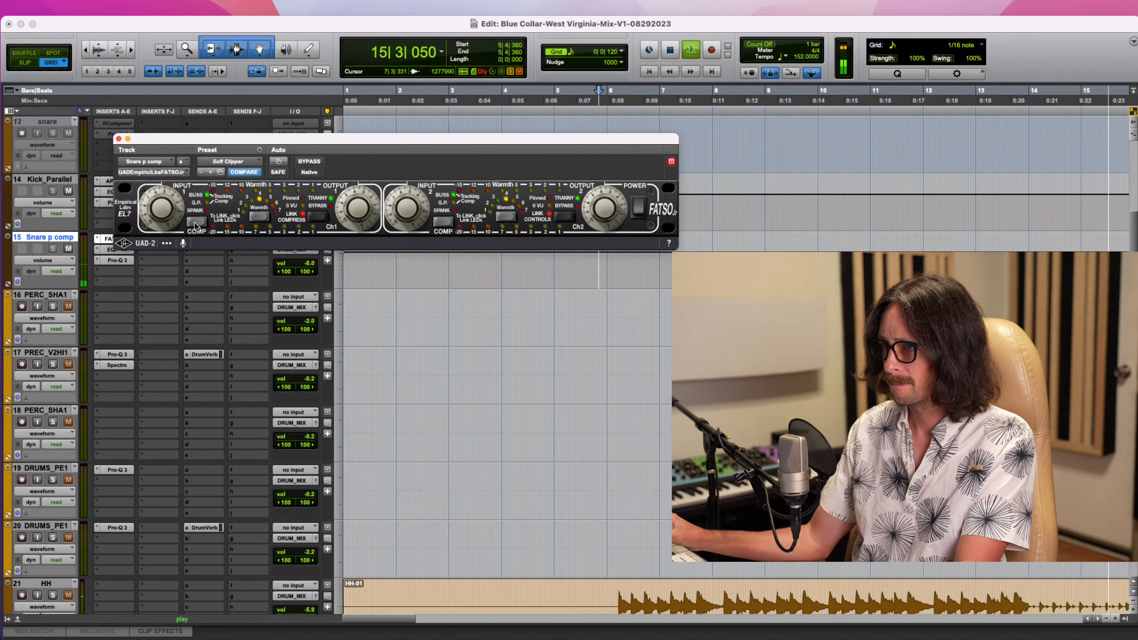
{"action": "key", "text": "space"}
{"action": "key", "text": "space"}
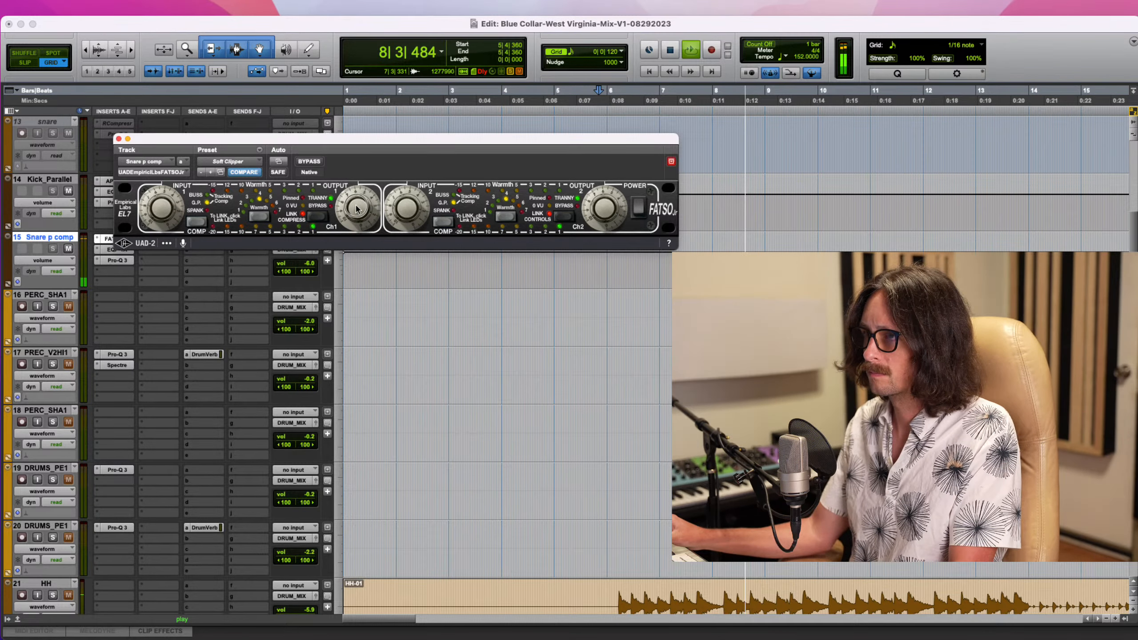
{"action": "left_click_drag", "start_coordinate": [357, 205], "coordinate": [317, 220]}
{"action": "left_click_drag", "start_coordinate": [162, 207], "coordinate": [163, 196]}
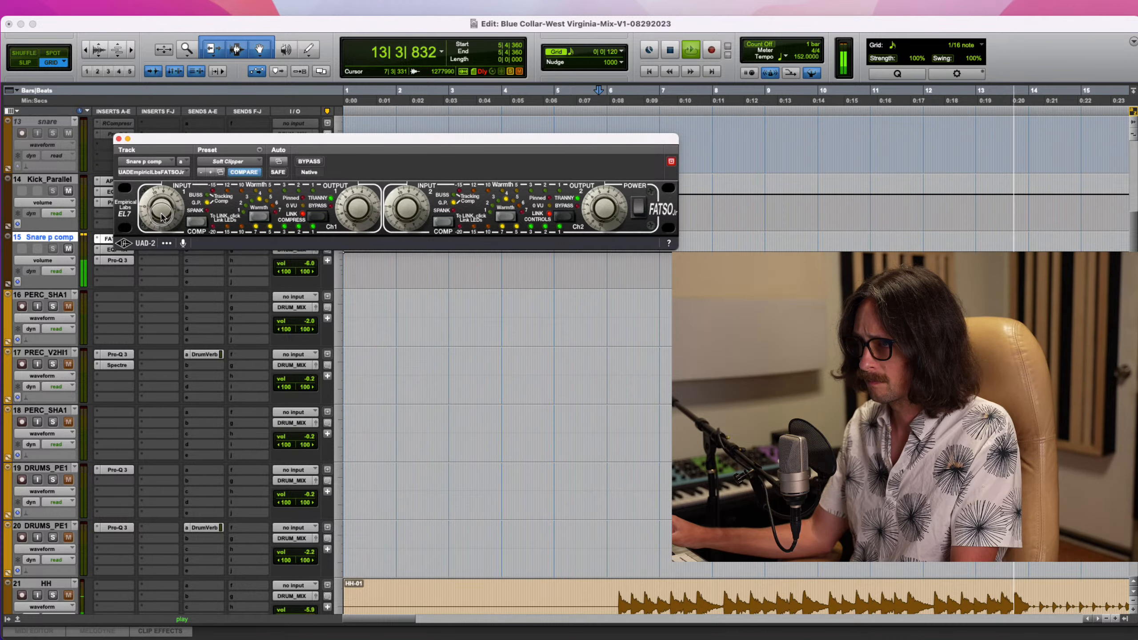
{"action": "key", "text": "space"}
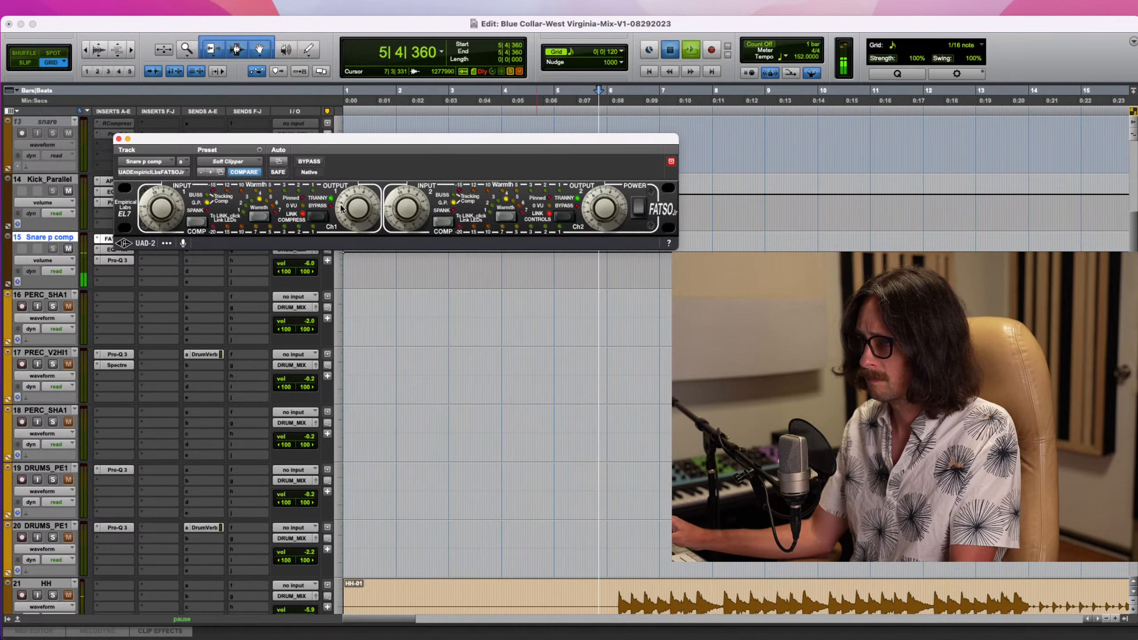
{"action": "key", "text": "space"}
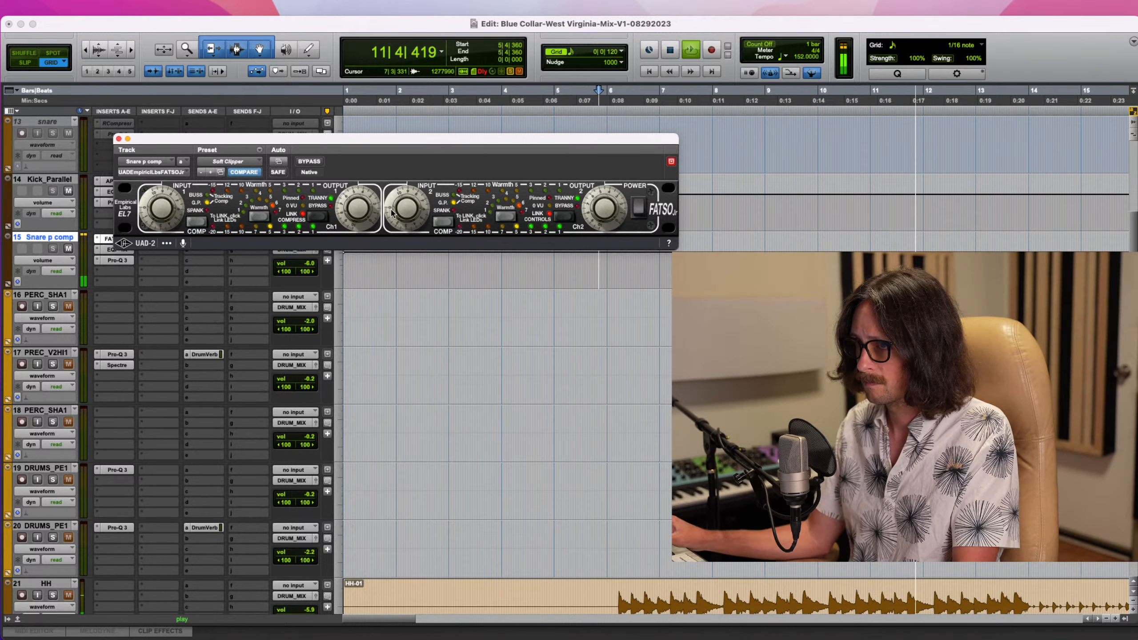
{"action": "key", "text": "space"}
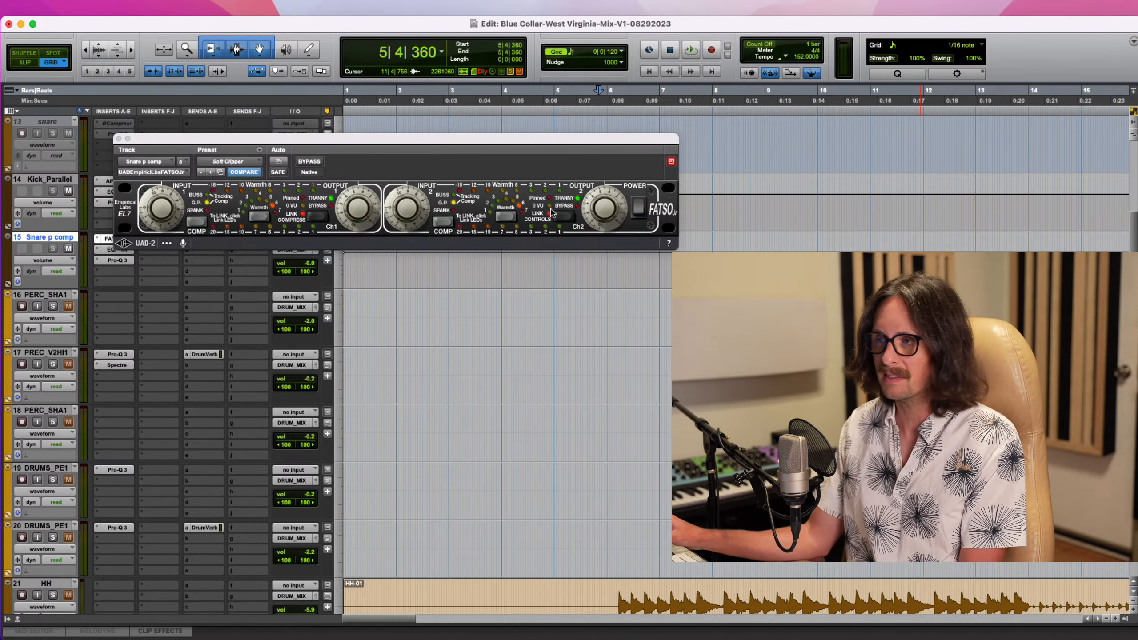
Reopen the FATSO Jr on Snare p comp and audition its compression and saturation from bar 5
{"action": "left_click", "coordinate": [118, 139]}
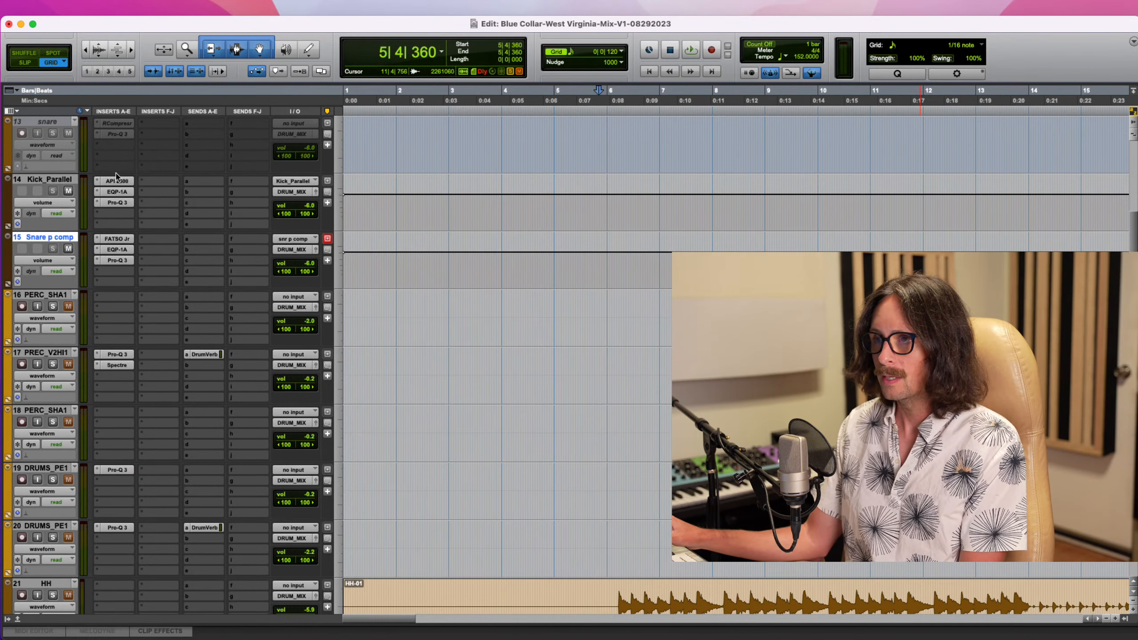
{"action": "left_click", "coordinate": [119, 239]}
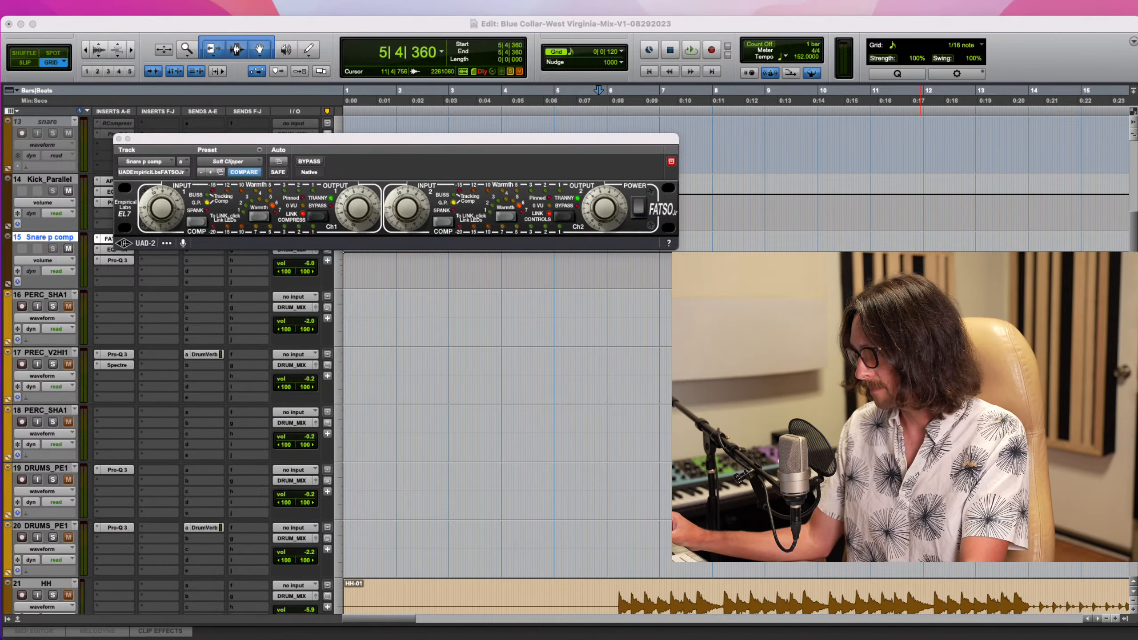
{"action": "left_click", "coordinate": [256, 230]}
{"action": "key", "text": "space"}
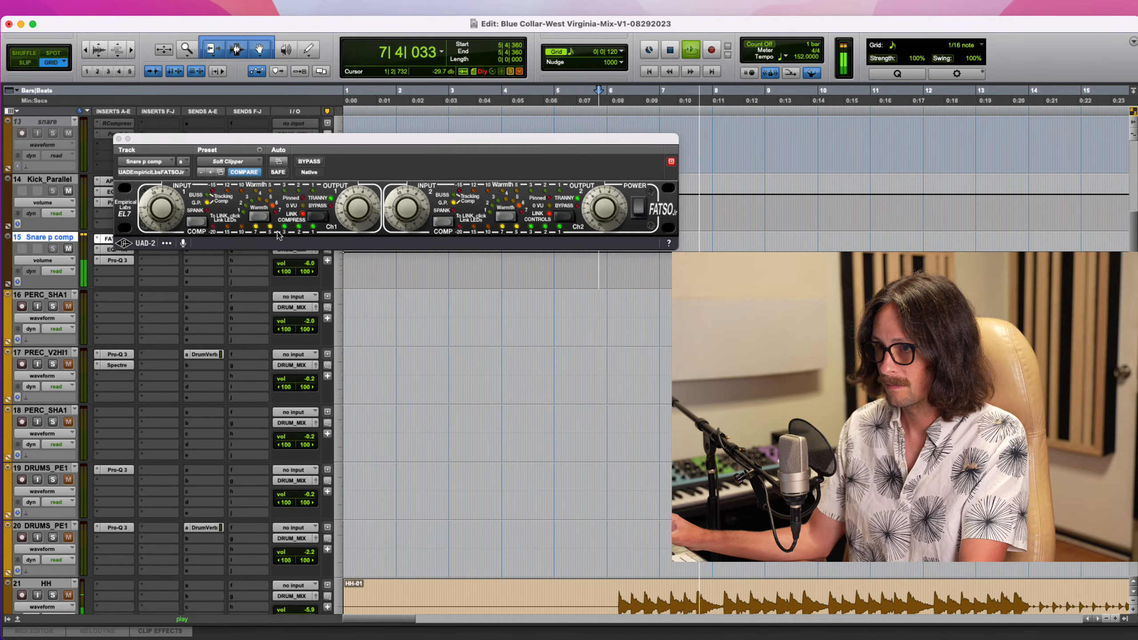
{"action": "left_click", "coordinate": [164, 219]}
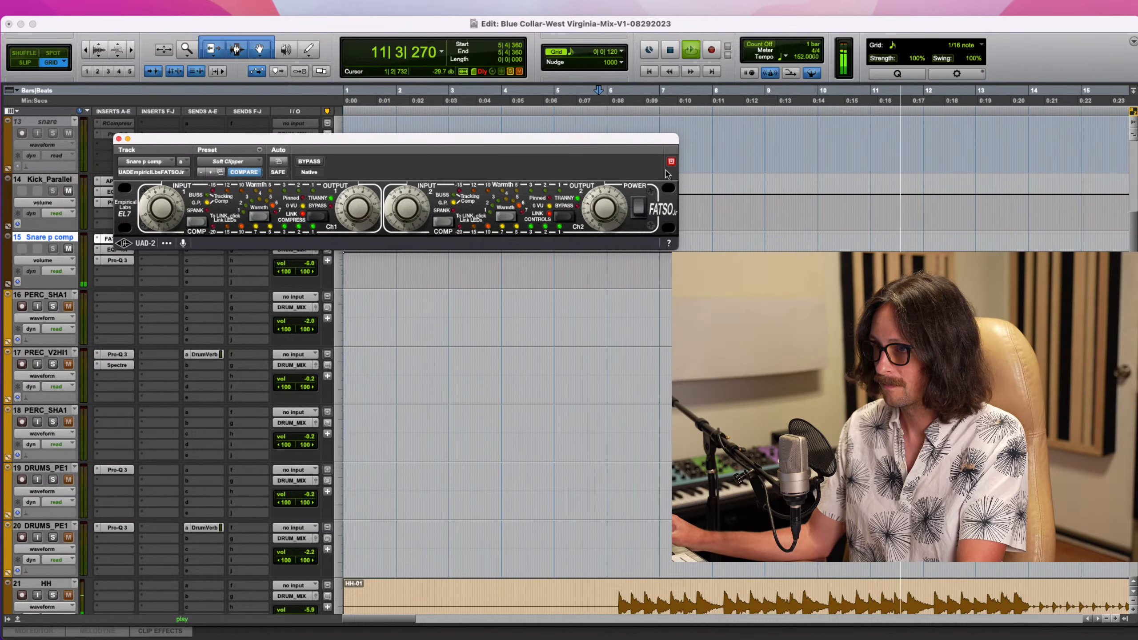
{"action": "key", "text": "space"}
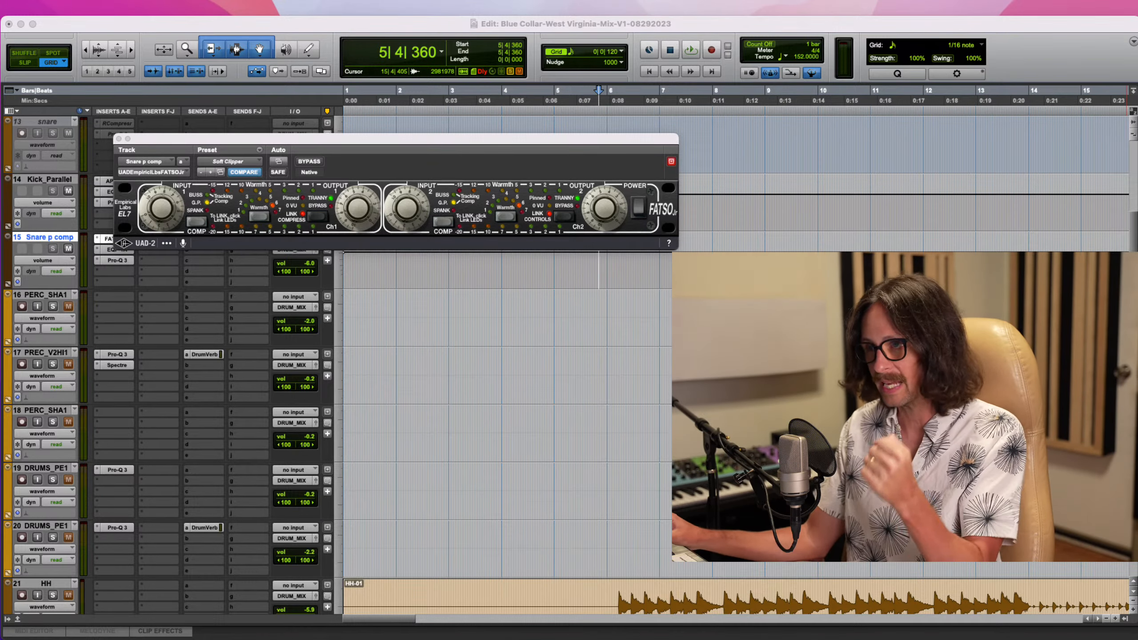
{"action": "left_click", "coordinate": [292, 176]}
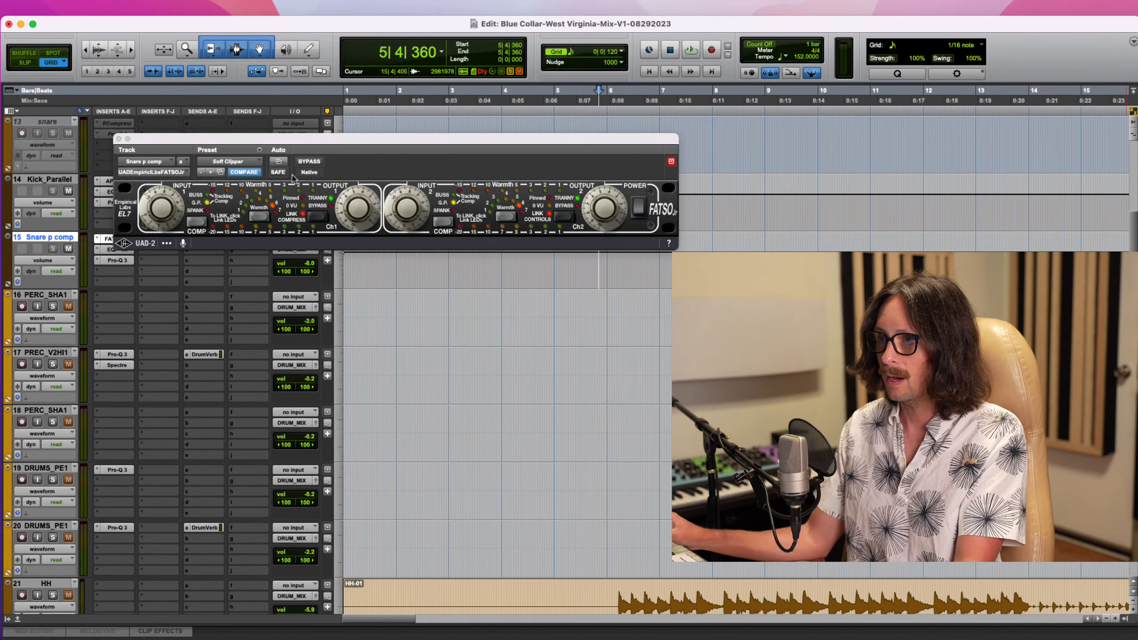
Step through the FATSO Jr's channel 1 Warmth setting on Snare p comp and close the plug-in
{"action": "left_click", "coordinate": [262, 219]}
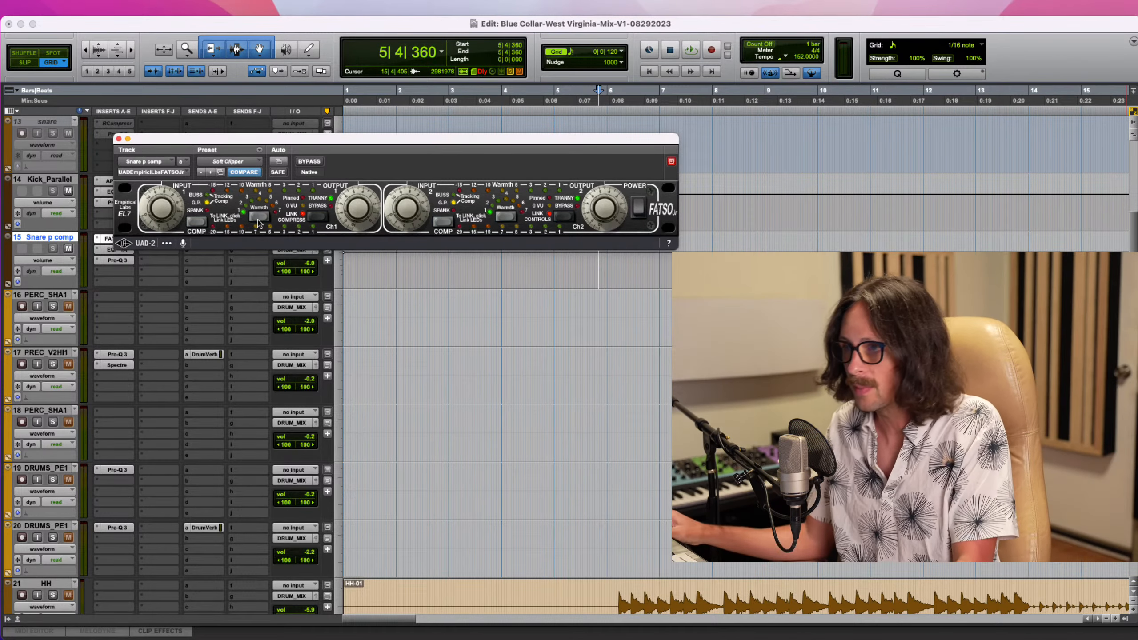
{"action": "left_click", "coordinate": [258, 219]}
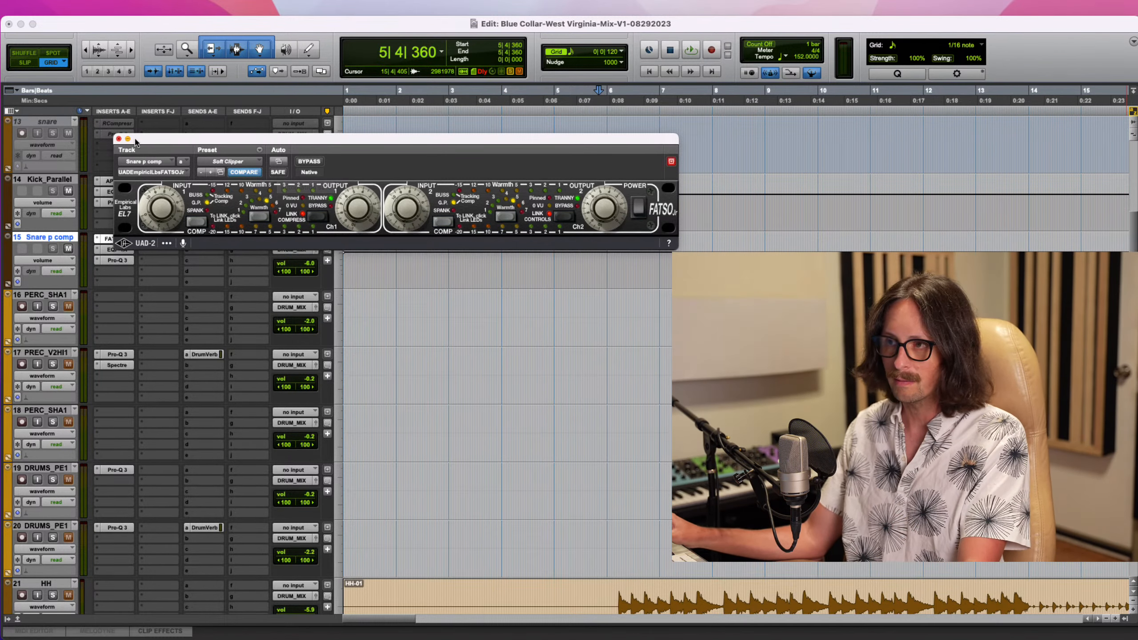
{"action": "left_click", "coordinate": [118, 139]}
Solo the SNARE BOTTOM track and insert FabFilter Pro-Q 3 in its first insert slot
{"action": "scroll", "coordinate": [465, 298], "scroll_direction": "down", "scroll_amount": 6}
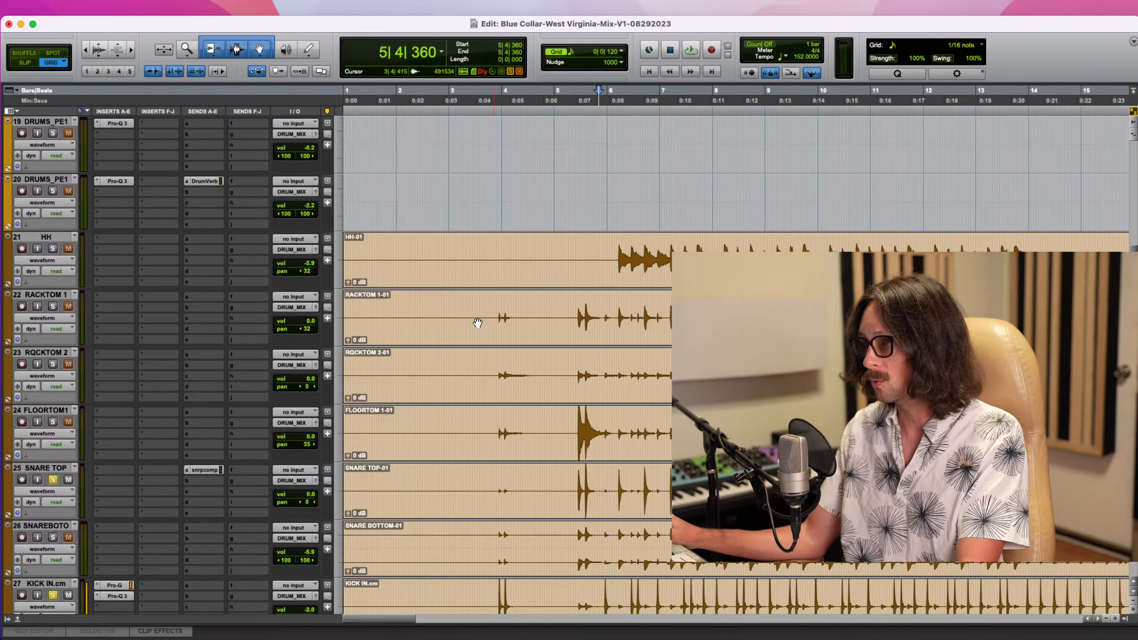
{"action": "scroll", "coordinate": [508, 330], "scroll_direction": "down", "scroll_amount": 3}
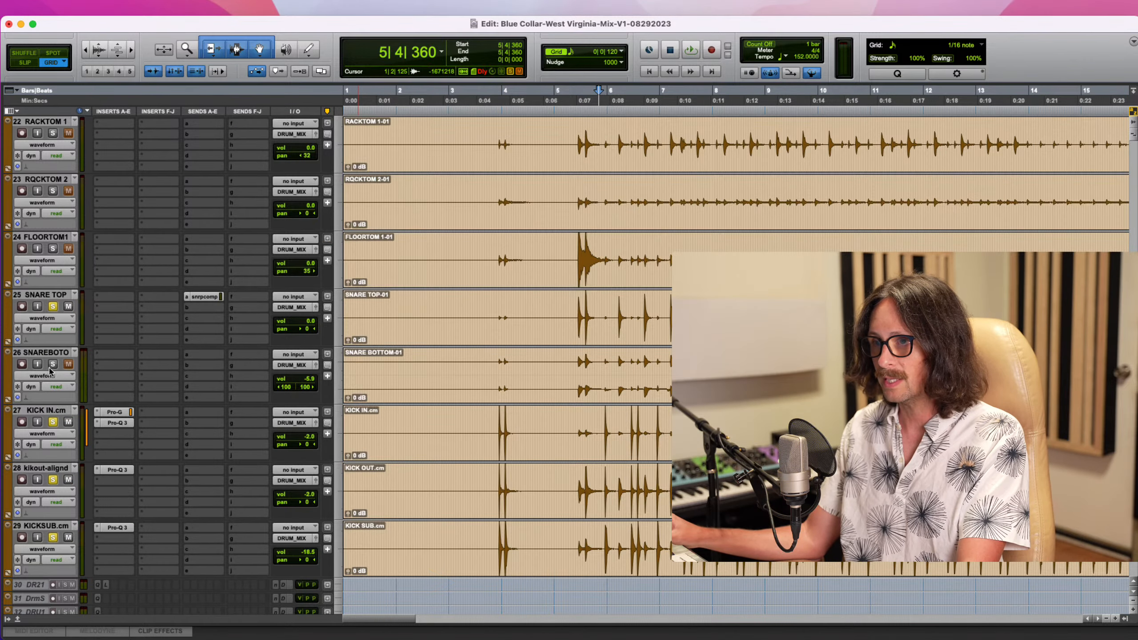
{"action": "left_click", "coordinate": [107, 358]}
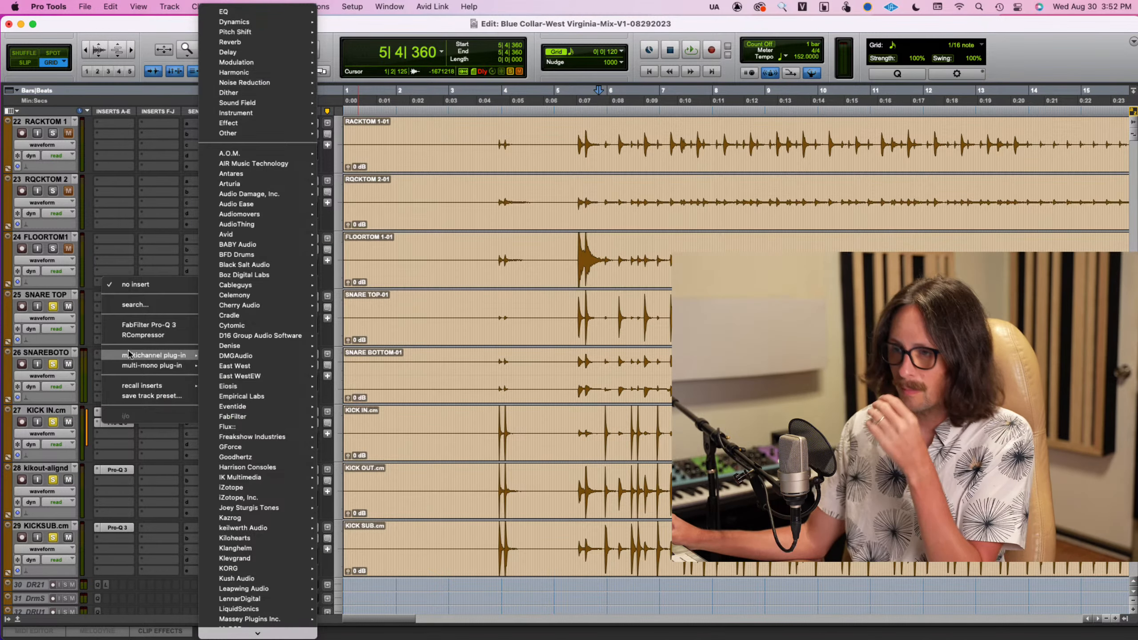
{"action": "left_click", "coordinate": [403, 352]}
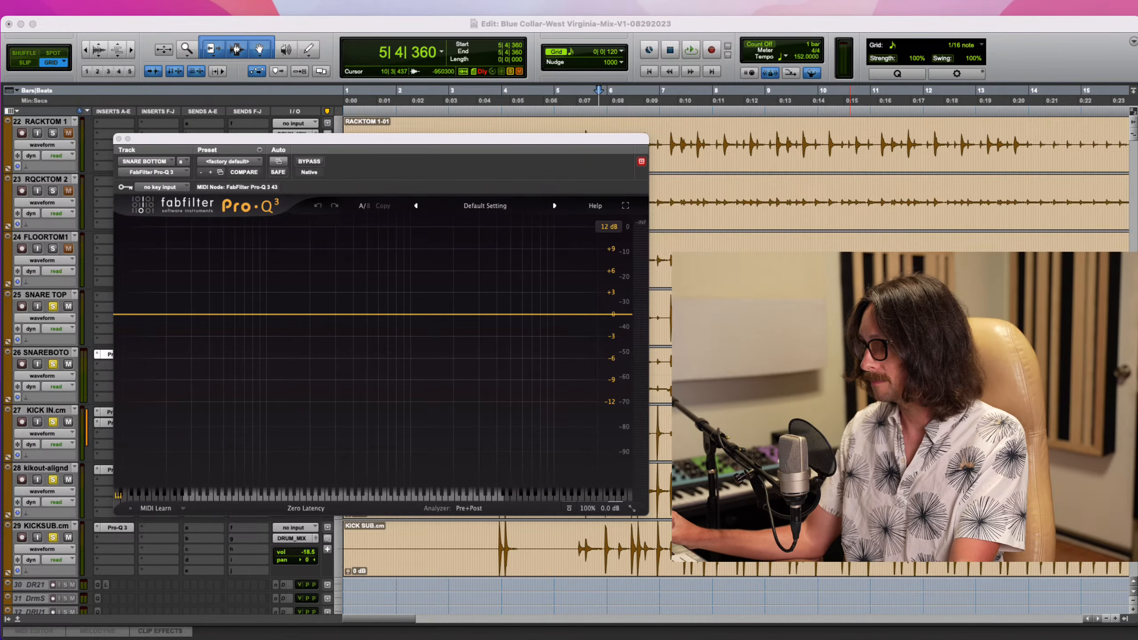
During playback, add a 24 dB/oct low cut at about 165 Hz to the snare bottom EQ
{"action": "key", "text": "space"}
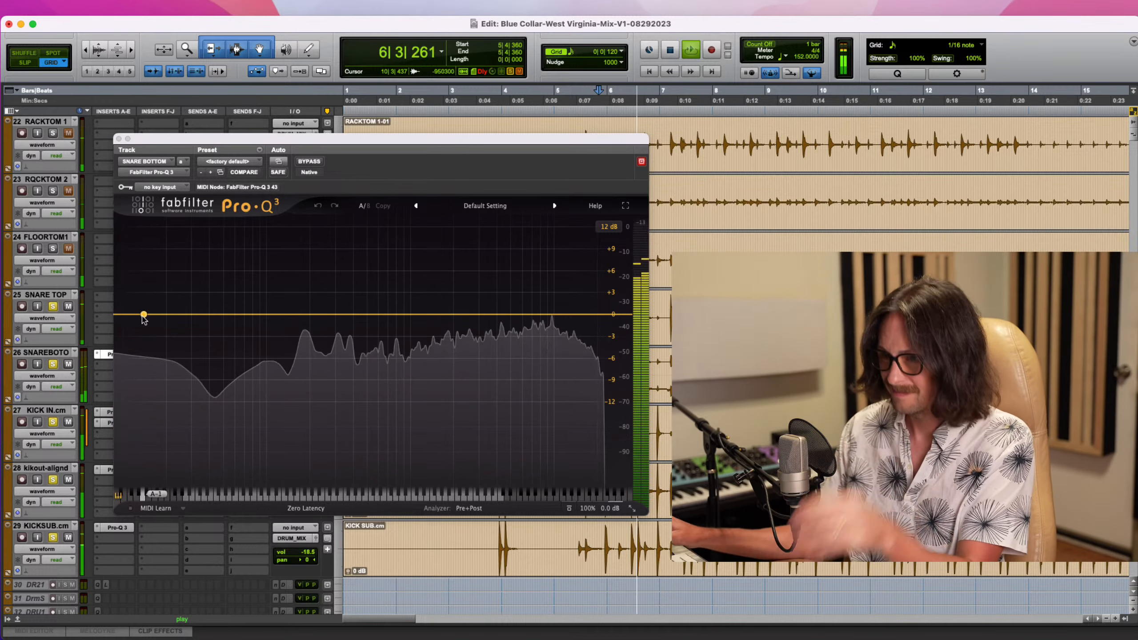
{"action": "left_click", "coordinate": [143, 314]}
{"action": "left_click", "coordinate": [155, 295]}
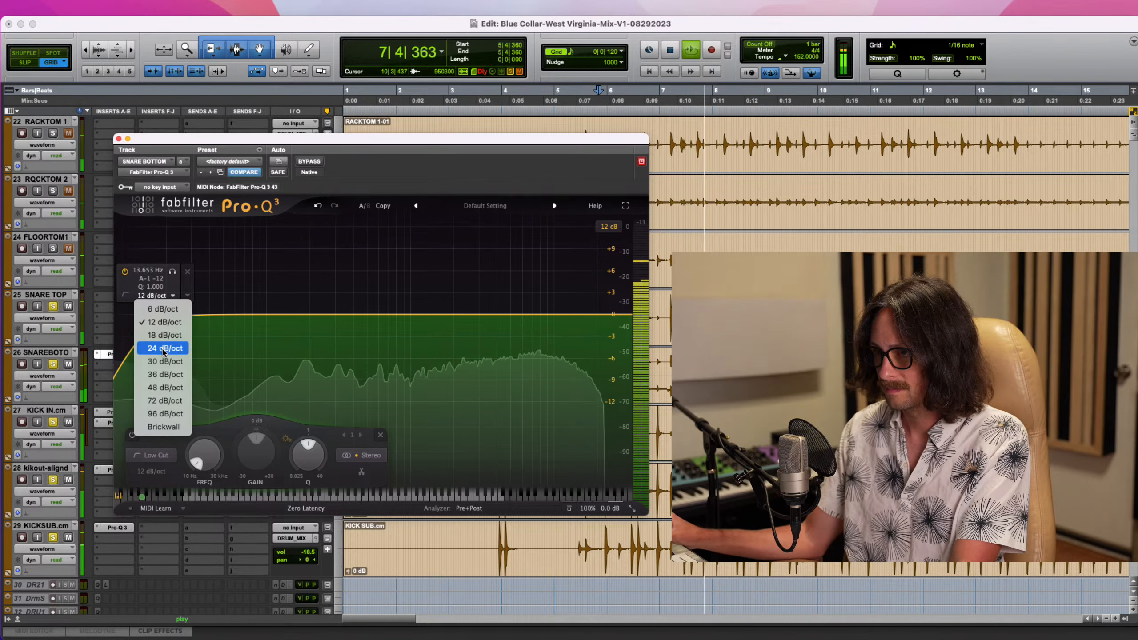
{"action": "left_click", "coordinate": [162, 348]}
{"action": "left_click_drag", "start_coordinate": [144, 314], "coordinate": [300, 319]}
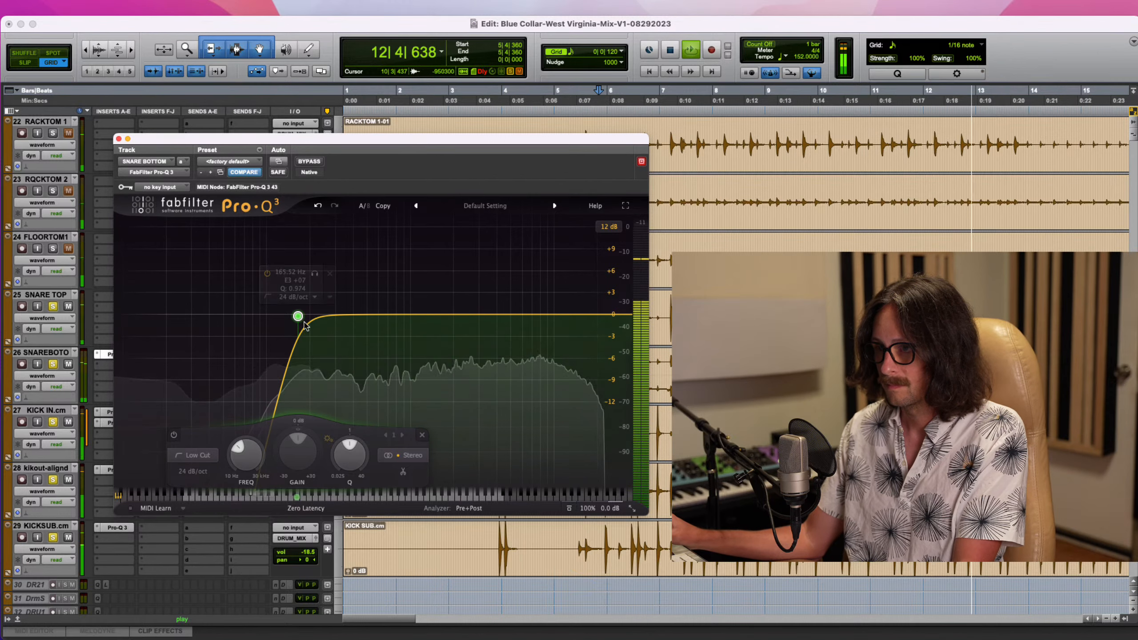
Add a bell cut near 285 Hz and a bell boost of about 1 dB near 9.4 kHz to the snare bottom, then stop playback
{"action": "left_click_drag", "start_coordinate": [370, 315], "coordinate": [333, 278]}
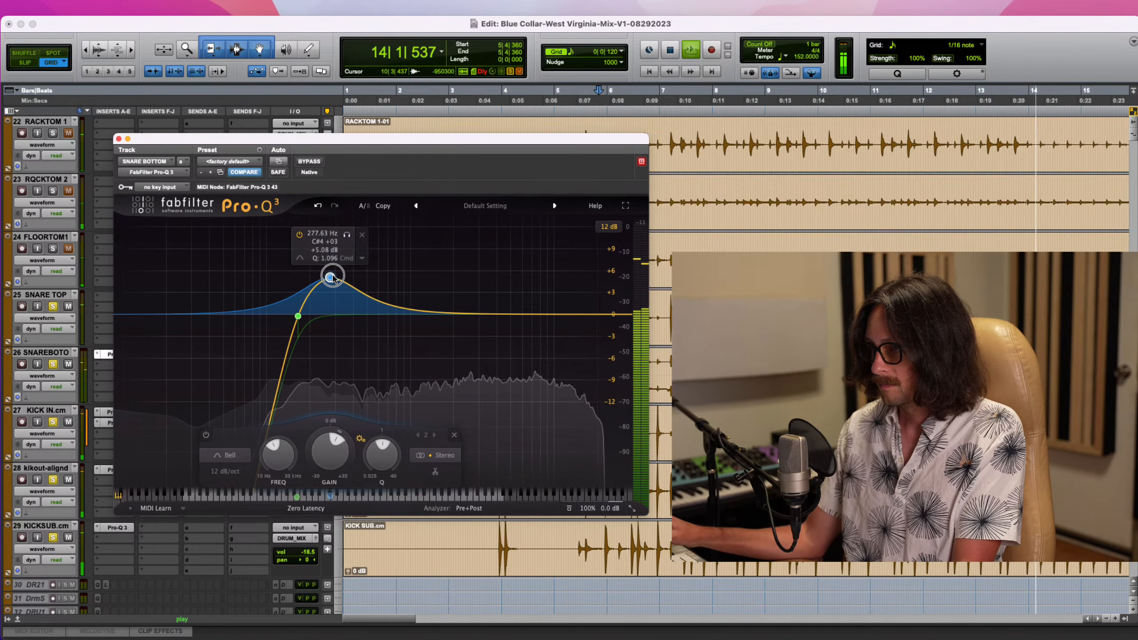
{"action": "left_click_drag", "start_coordinate": [335, 301], "coordinate": [331, 332]}
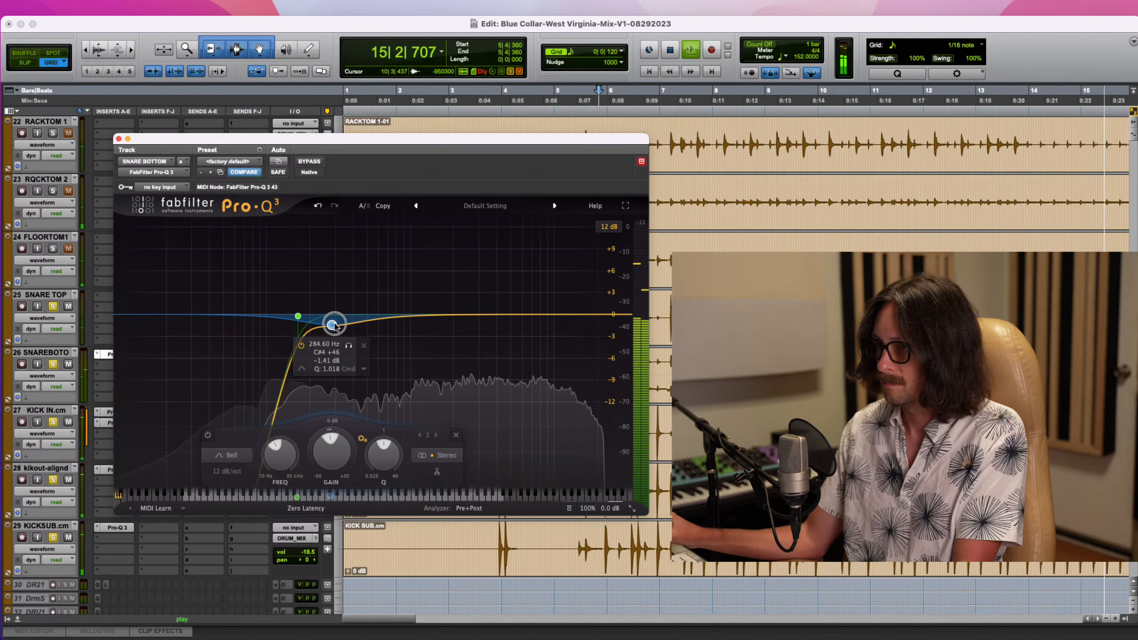
{"action": "left_click_drag", "start_coordinate": [468, 312], "coordinate": [549, 307]}
{"action": "key", "text": "space"}
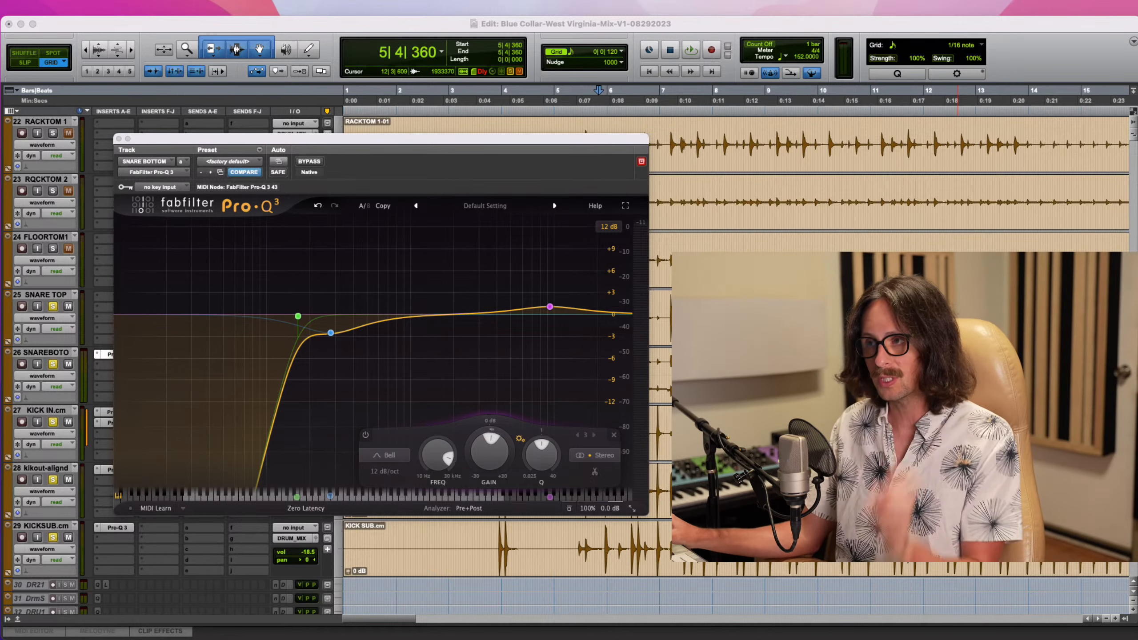
Review the Pro-Q 3 curves on SNARE BOTTOM and KICK IN.cm, examining their low-cut and high-frequency bands
{"action": "left_click", "coordinate": [288, 236]}
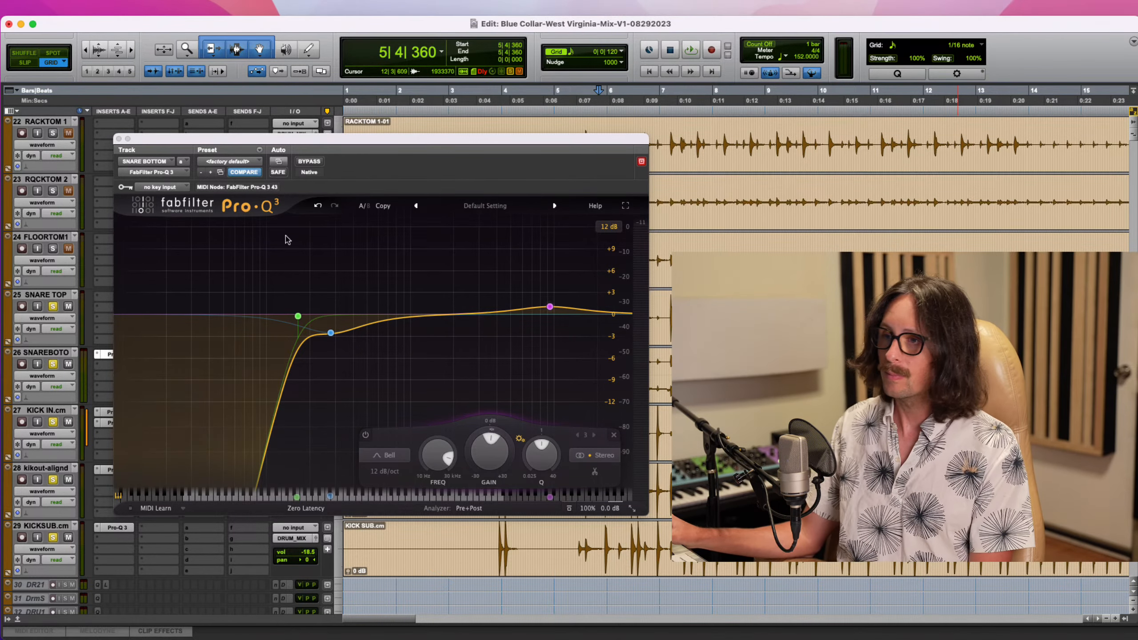
{"action": "mouse_move", "coordinate": [548, 311]}
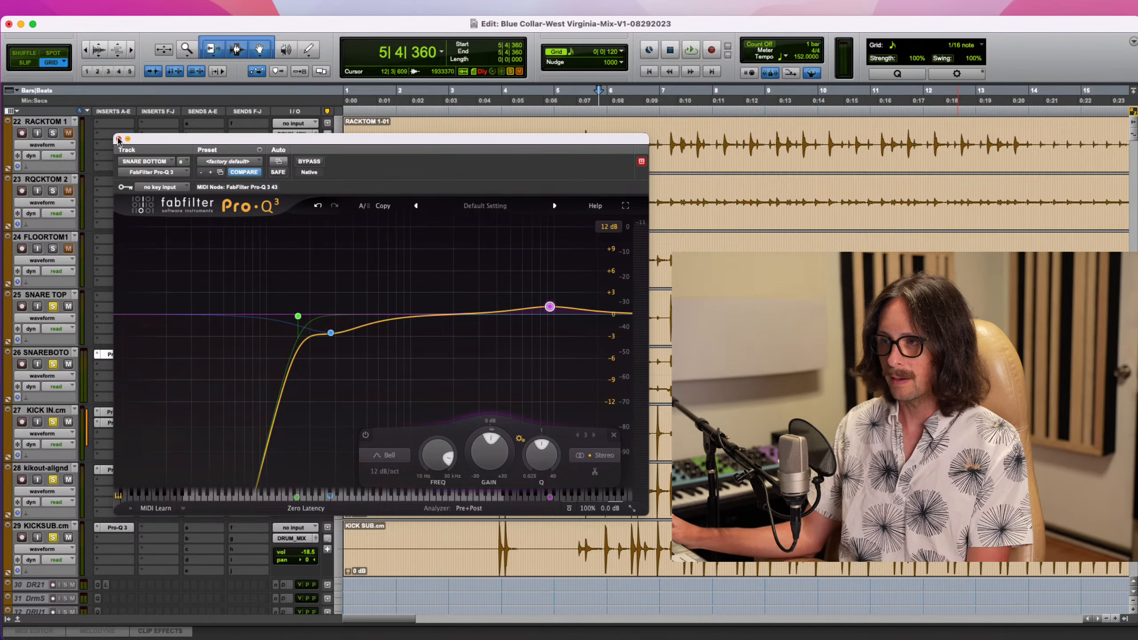
{"action": "mouse_move", "coordinate": [277, 275]}
{"action": "left_click", "coordinate": [114, 354]}
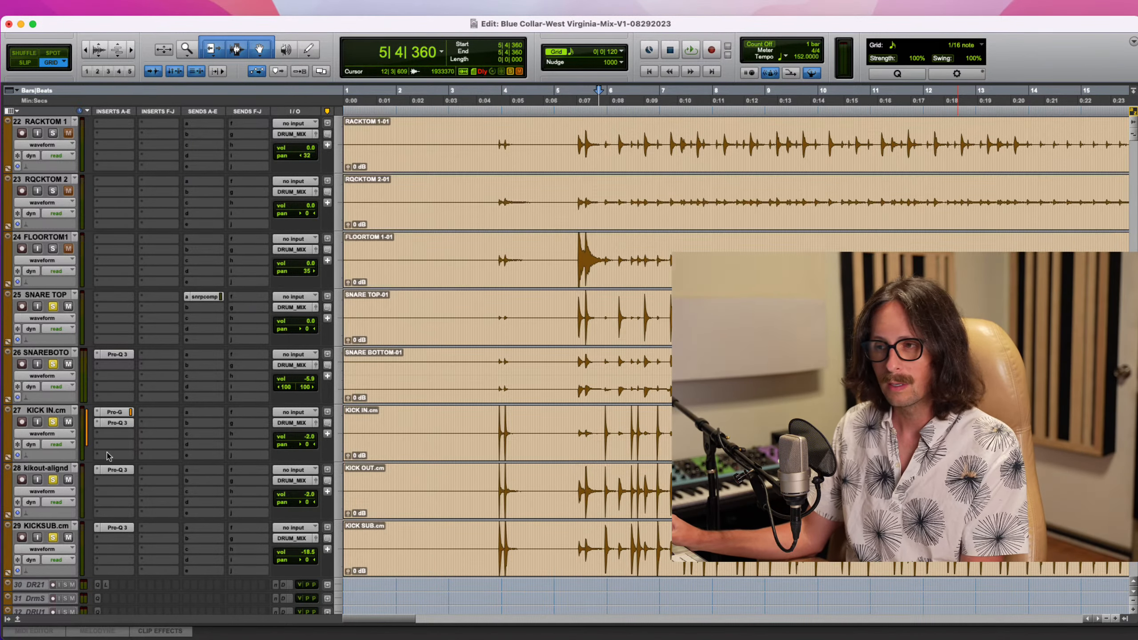
{"action": "left_click", "coordinate": [114, 423]}
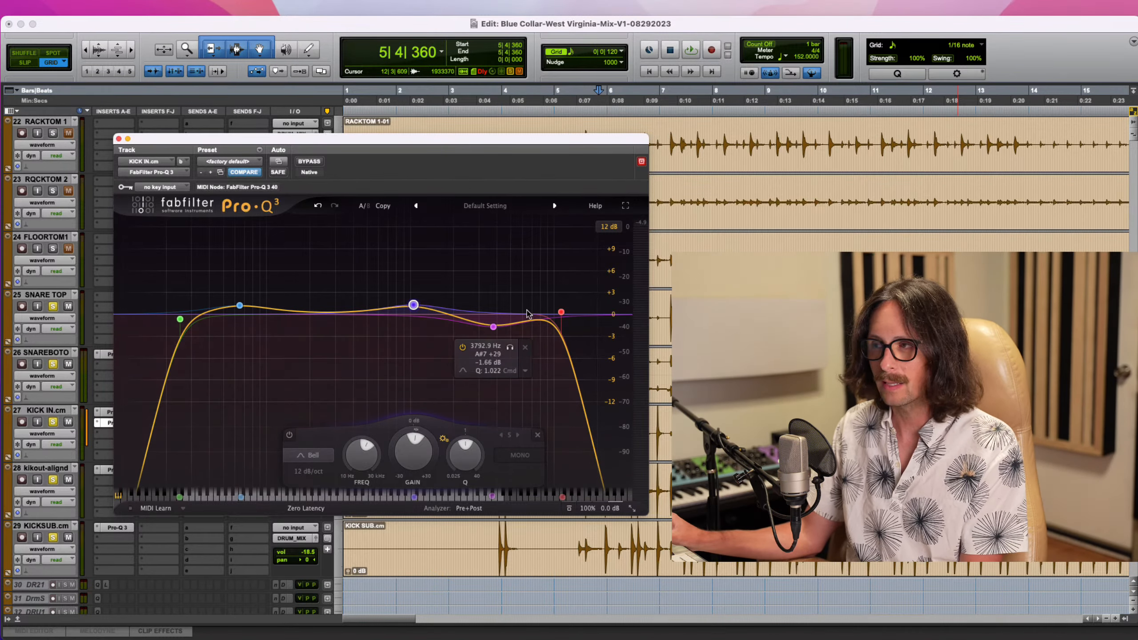
{"action": "left_click", "coordinate": [118, 139]}
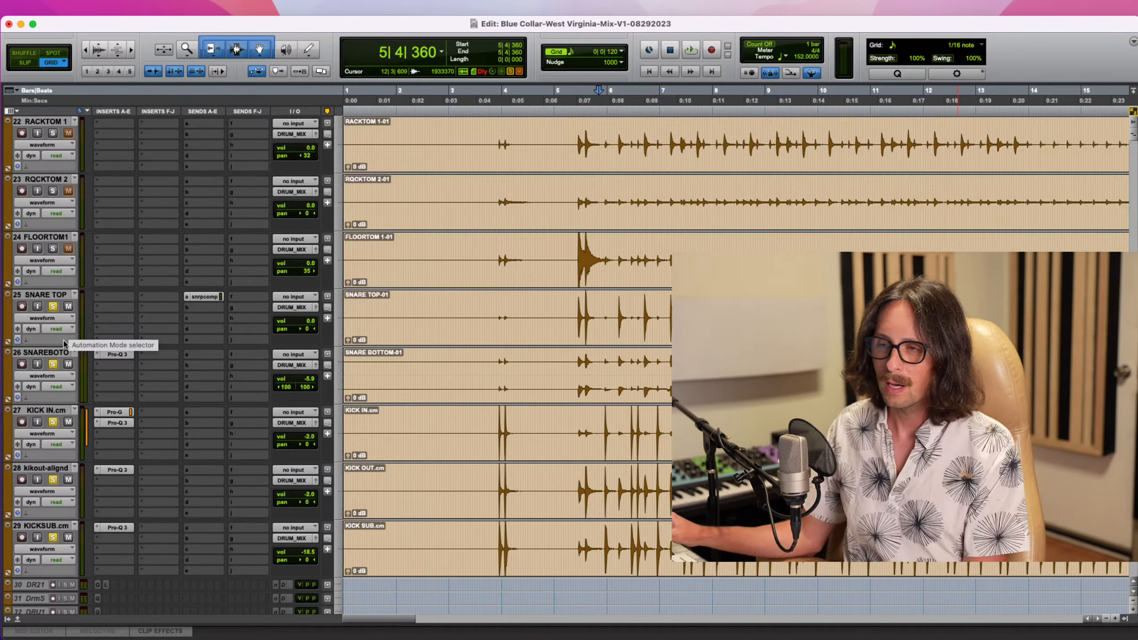
{"action": "left_click", "coordinate": [111, 354]}
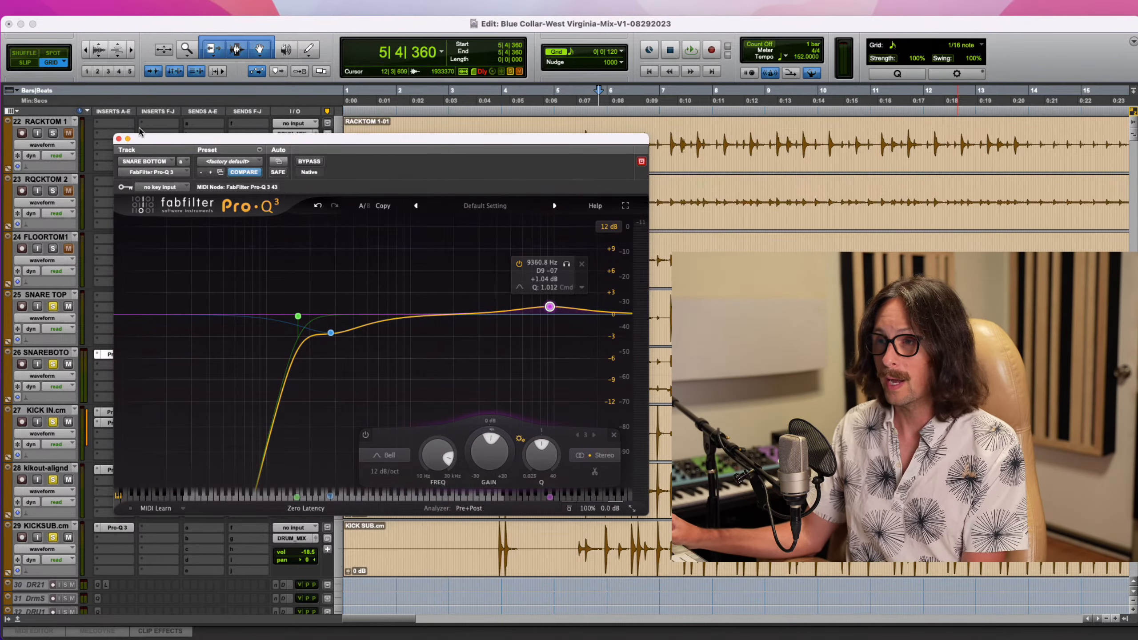
Insert FabFilter Pro-Q 3 in the first insert slot of the SNARE TOP track
{"action": "left_click", "coordinate": [103, 296]}
{"action": "left_click", "coordinate": [272, 285]}
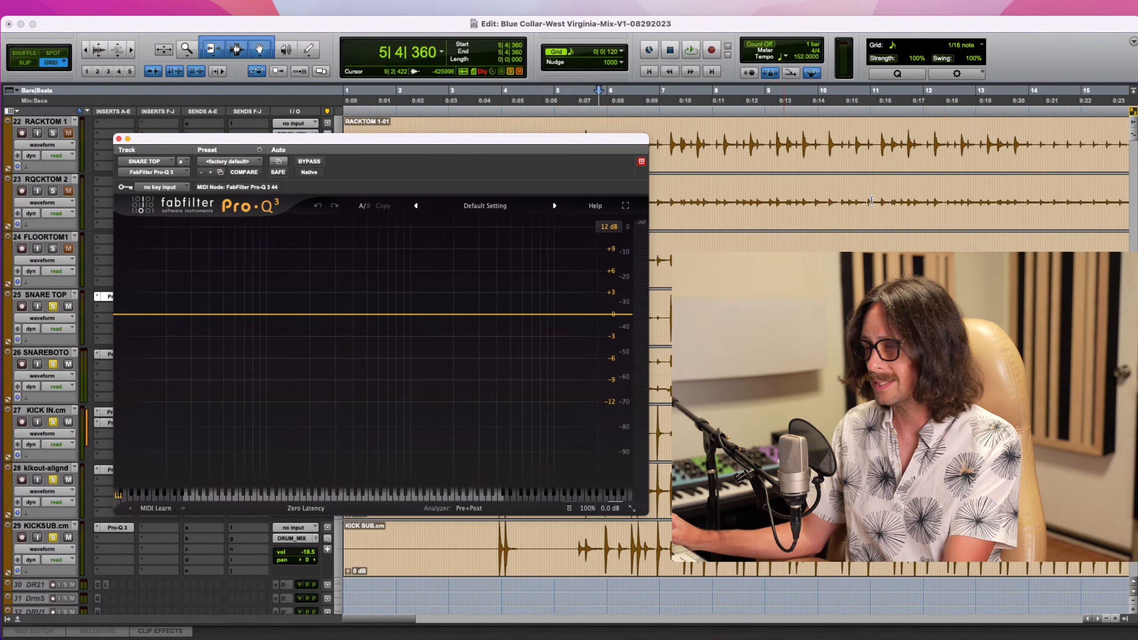